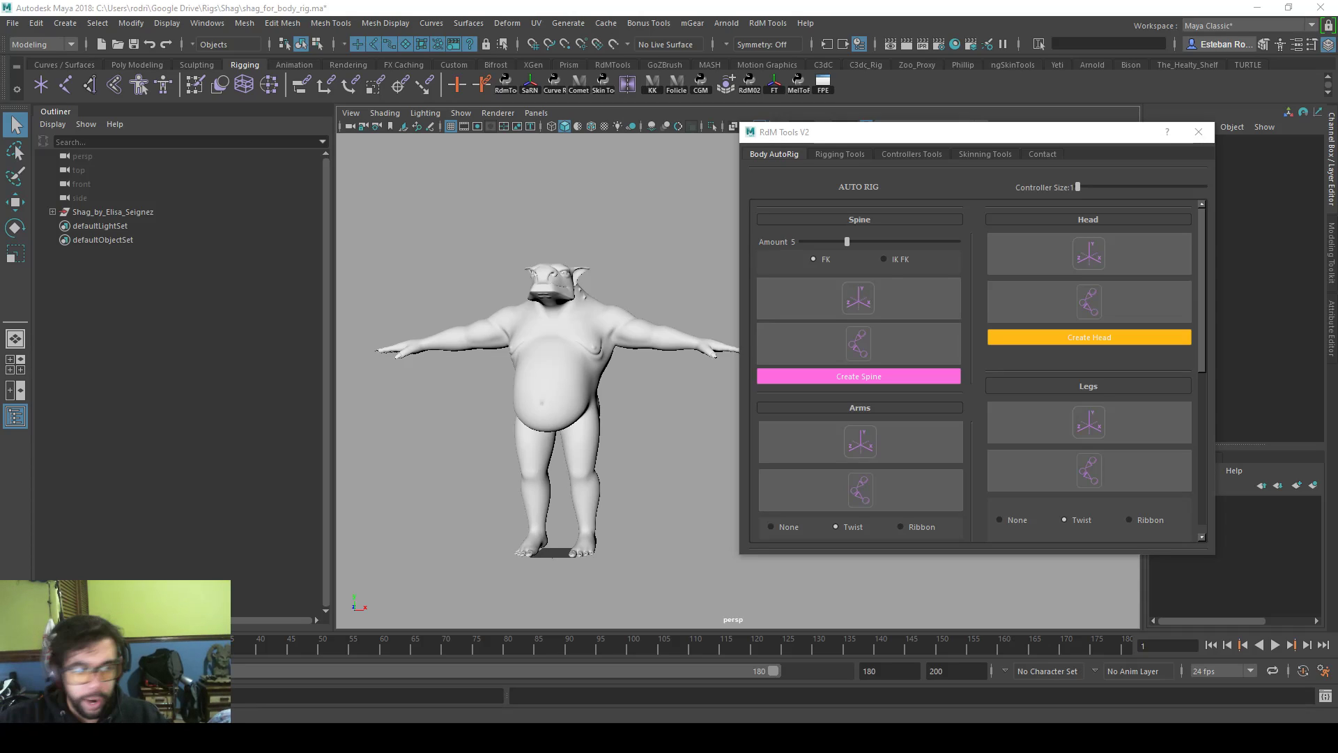
- Examine the rigging categories listed by RdM Tools and dismiss the list
{"action": "left_click_drag", "start_coordinate": [603, 376], "coordinate": [609, 368], "text": "alt"}
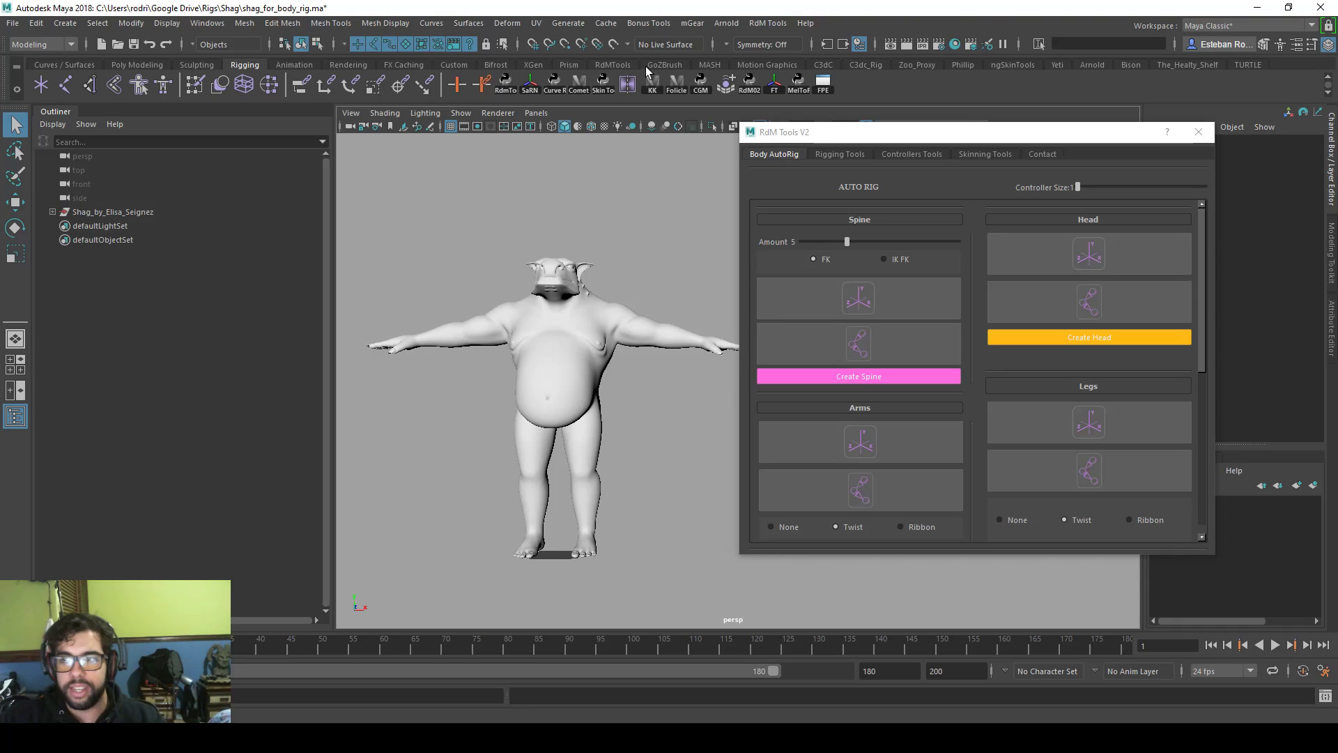
{"action": "left_click", "coordinate": [769, 28]}
{"action": "left_click", "coordinate": [779, 32]}
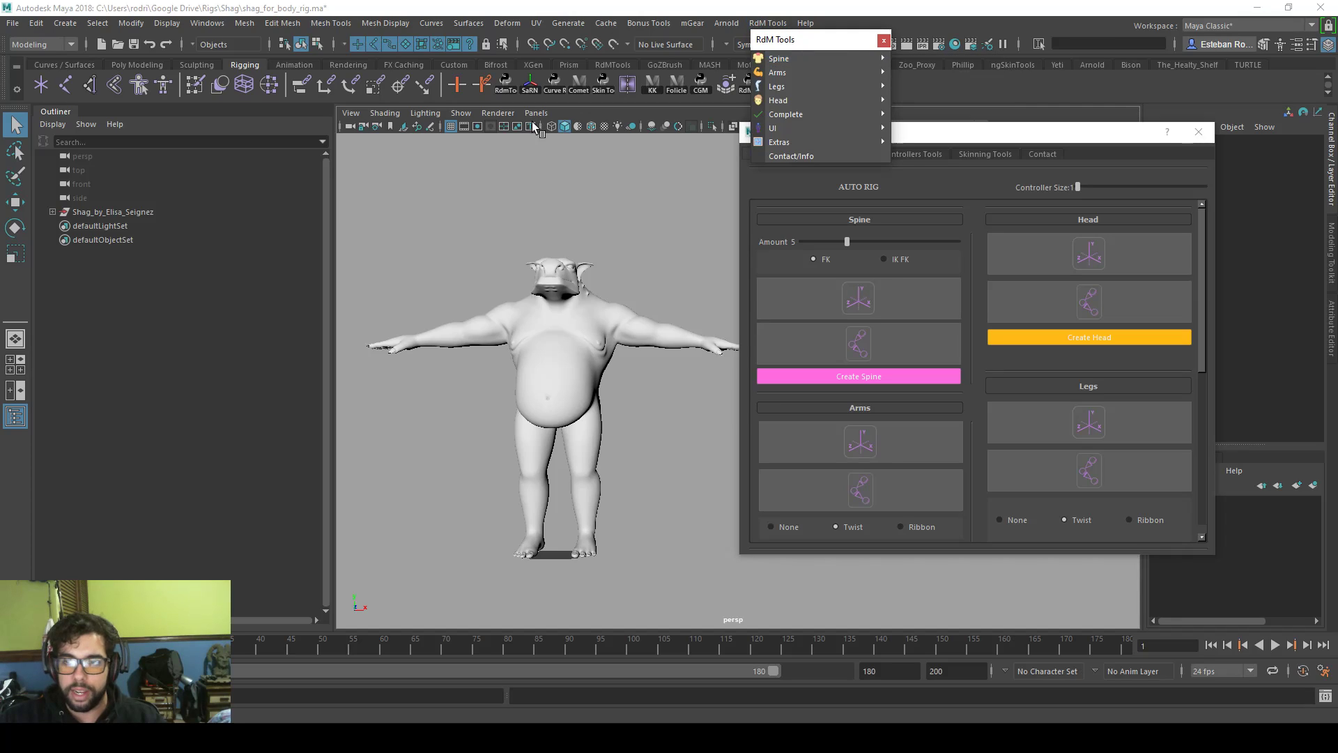
{"action": "left_click_drag", "start_coordinate": [814, 41], "coordinate": [389, 144]}
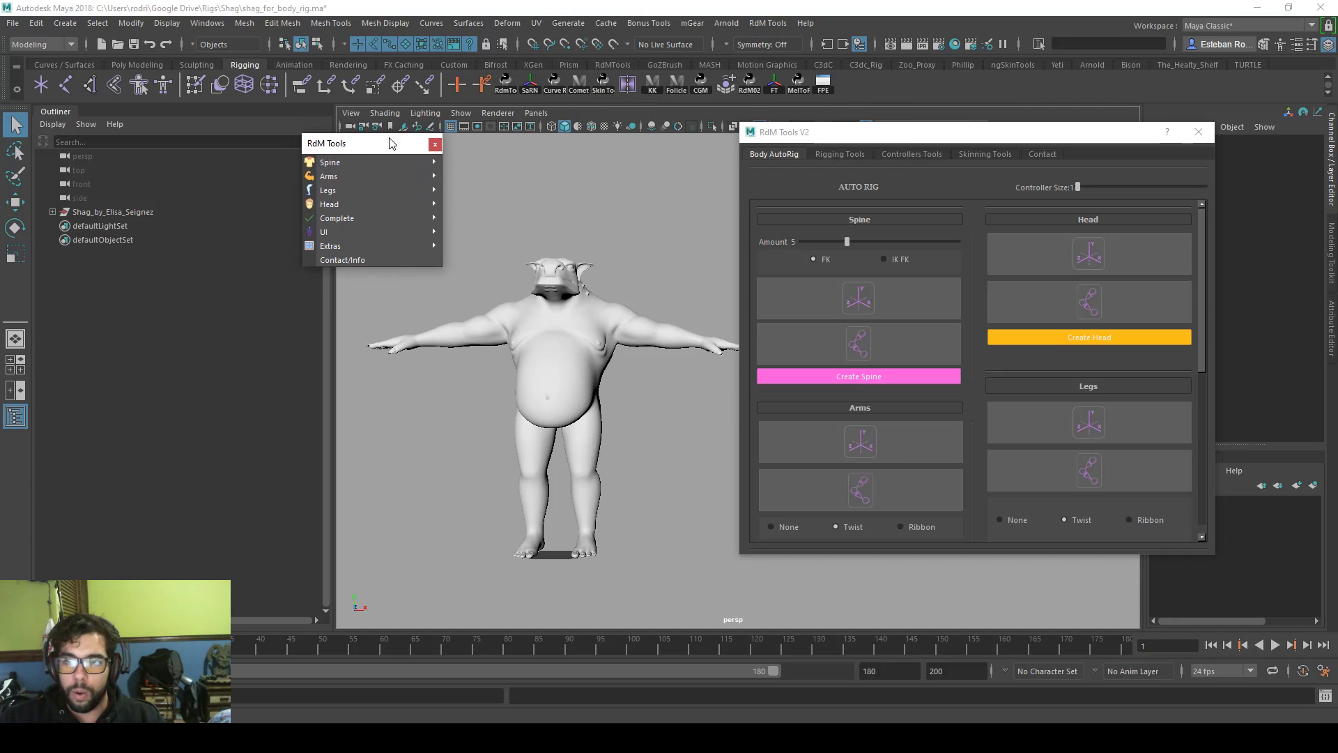
{"action": "left_click", "coordinate": [434, 144]}
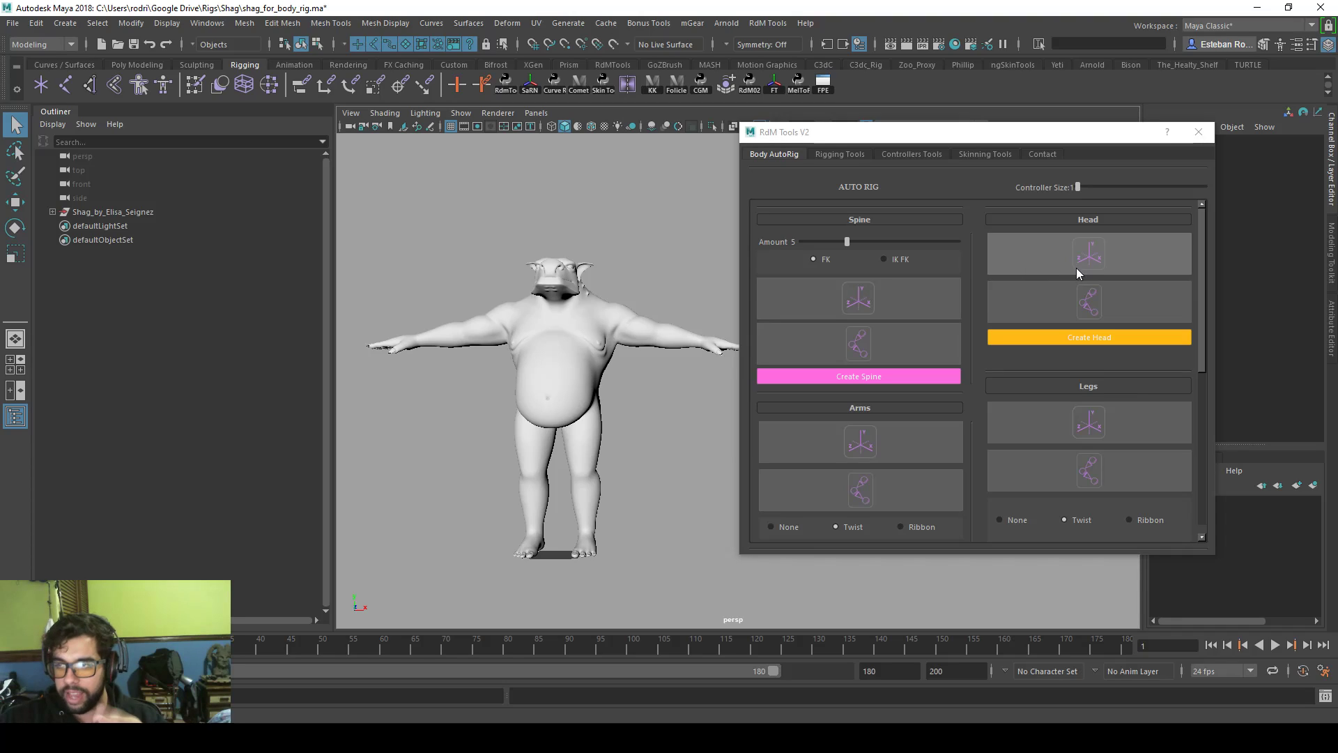
- Review the RdM Tools V2 sections for body auto-rigging, rigging, controllers, skinning and contact
{"action": "scroll", "coordinate": [1044, 411], "scroll_direction": "down", "scroll_amount": 5}
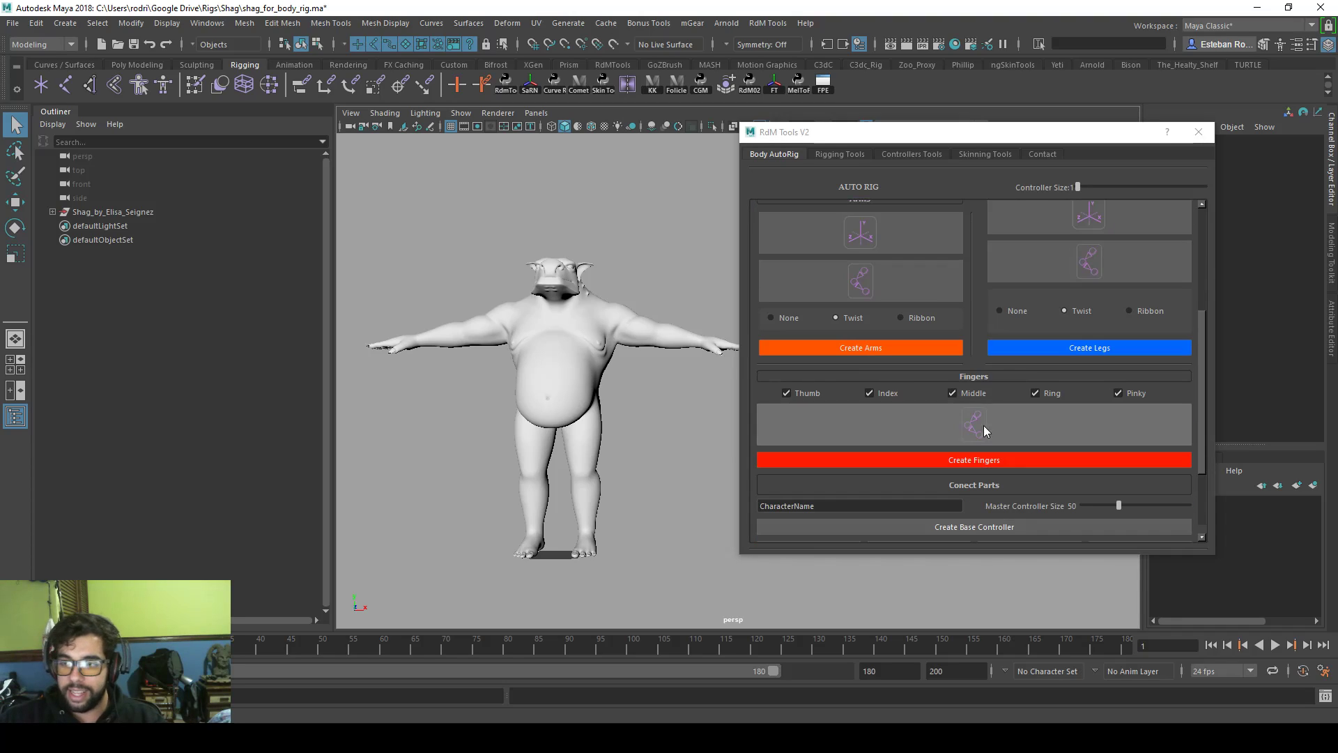
{"action": "scroll", "coordinate": [969, 432], "scroll_direction": "up", "scroll_amount": 5}
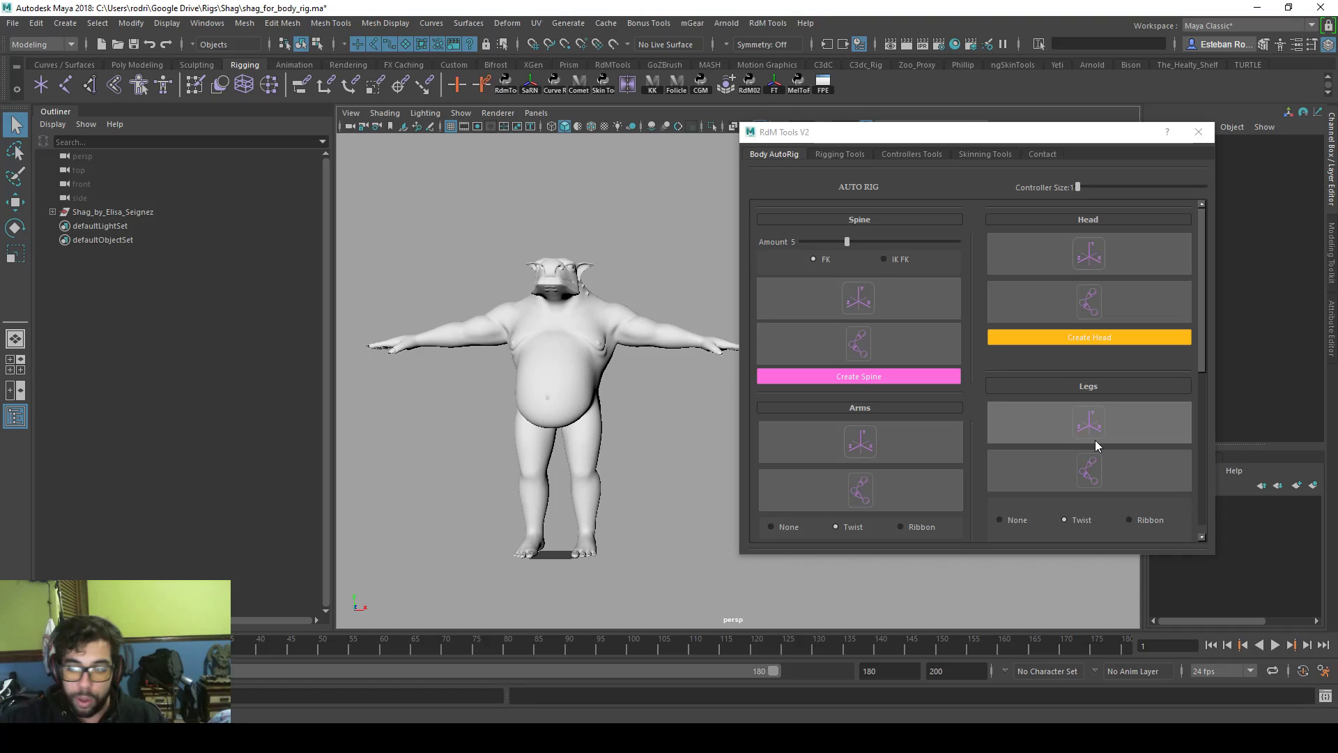
{"action": "middle_click_drag", "start_coordinate": [689, 371], "coordinate": [650, 377], "text": "alt"}
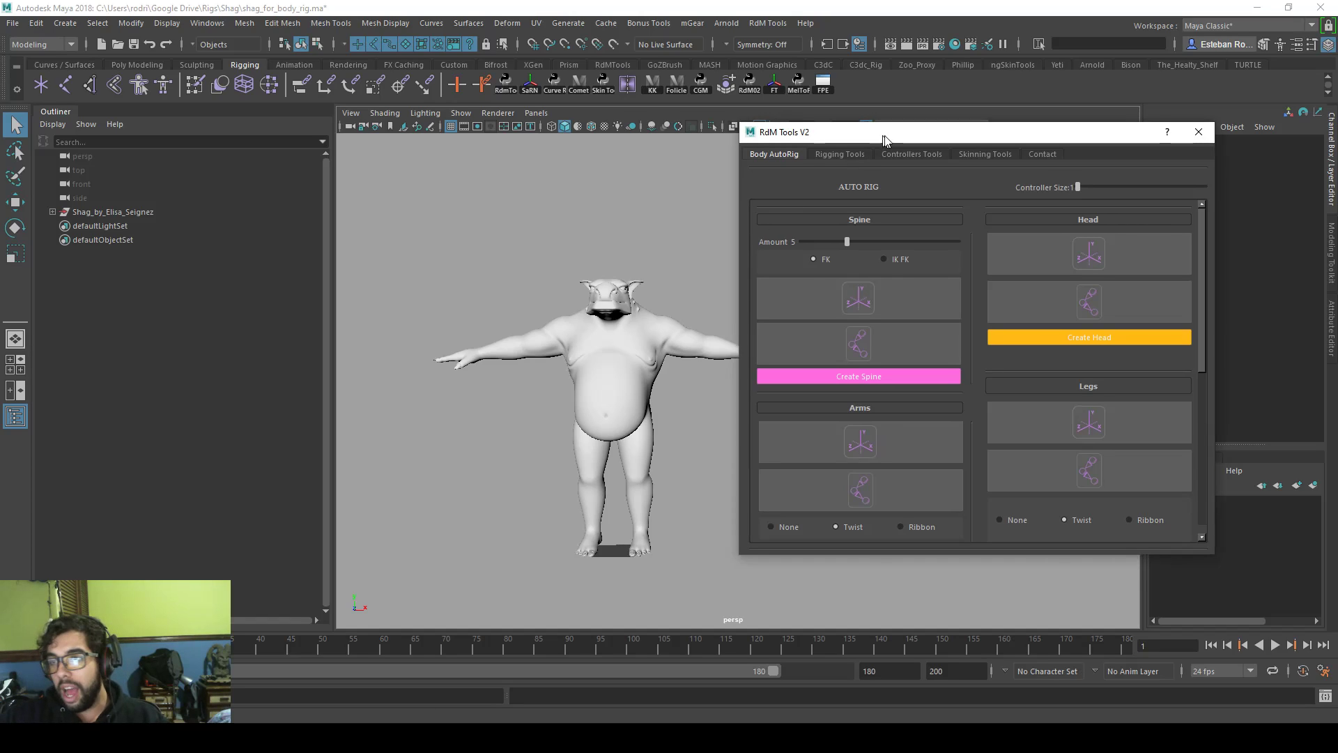
{"action": "left_click_drag", "start_coordinate": [878, 134], "coordinate": [931, 161]}
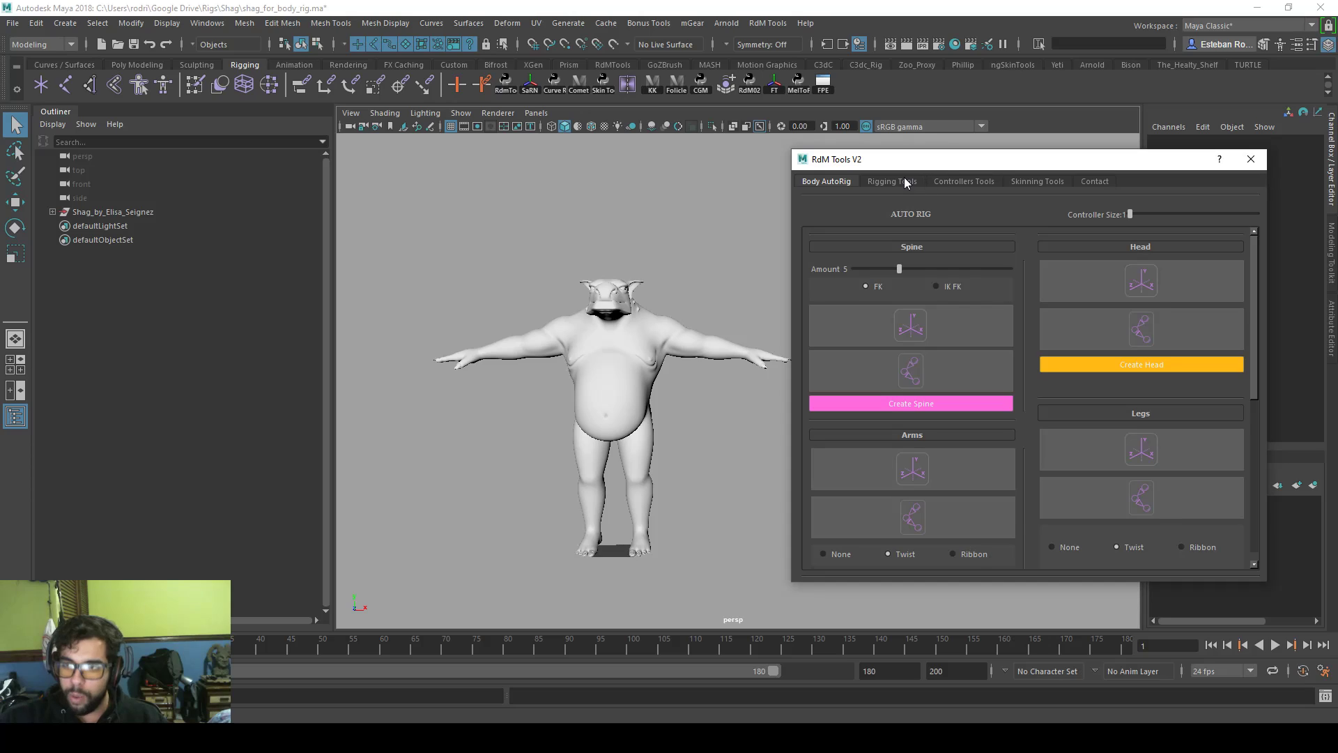
{"action": "left_click", "coordinate": [905, 180]}
{"action": "left_click", "coordinate": [947, 182]}
{"action": "left_click", "coordinate": [831, 182]}
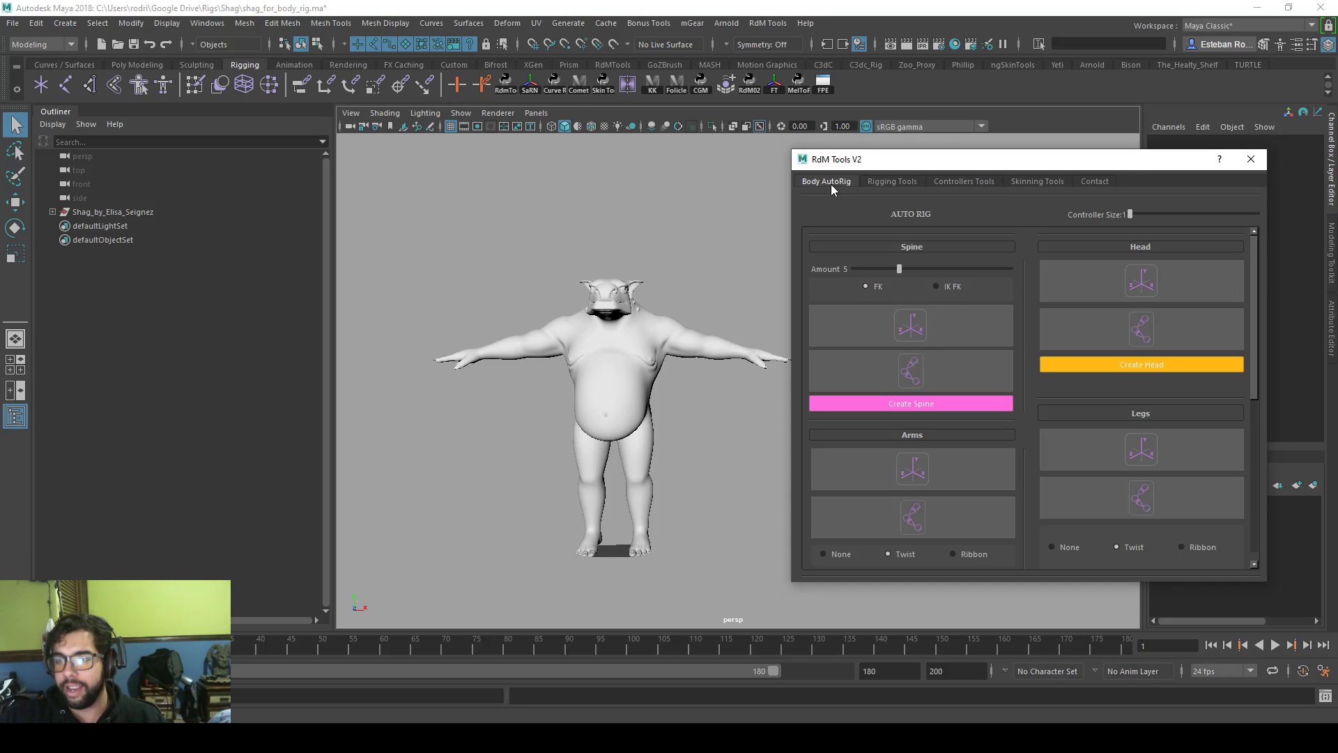
{"action": "left_click", "coordinate": [936, 182]}
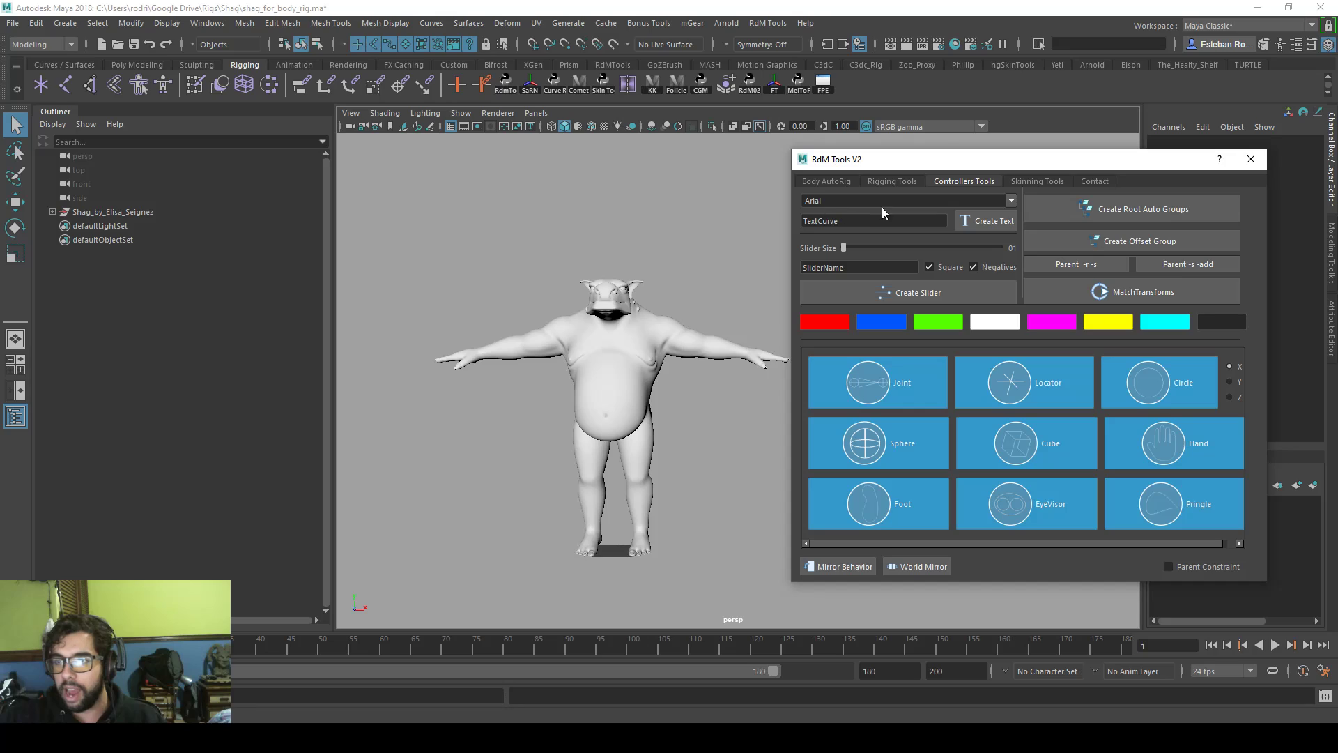
{"action": "left_click", "coordinate": [1011, 201]}
{"action": "left_click", "coordinate": [1089, 180]}
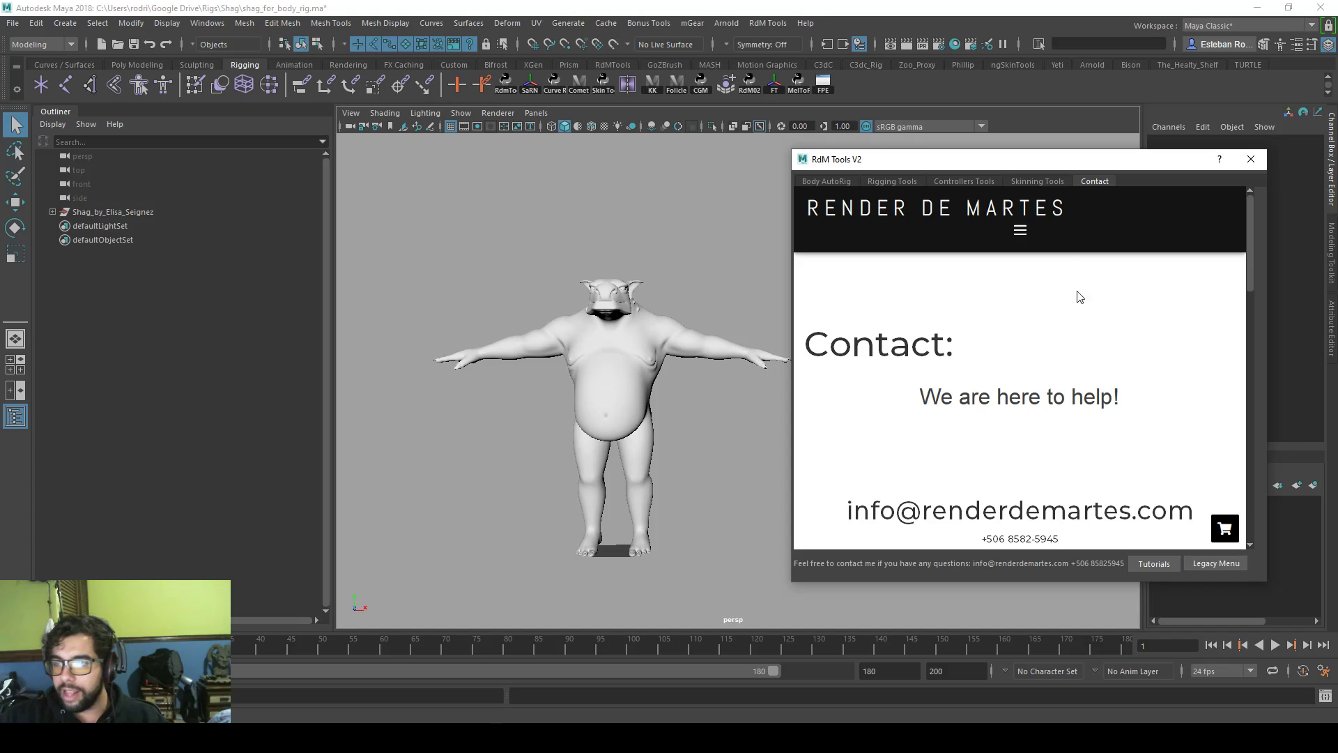
{"action": "left_click", "coordinate": [1024, 180]}
{"action": "left_click", "coordinate": [965, 181]}
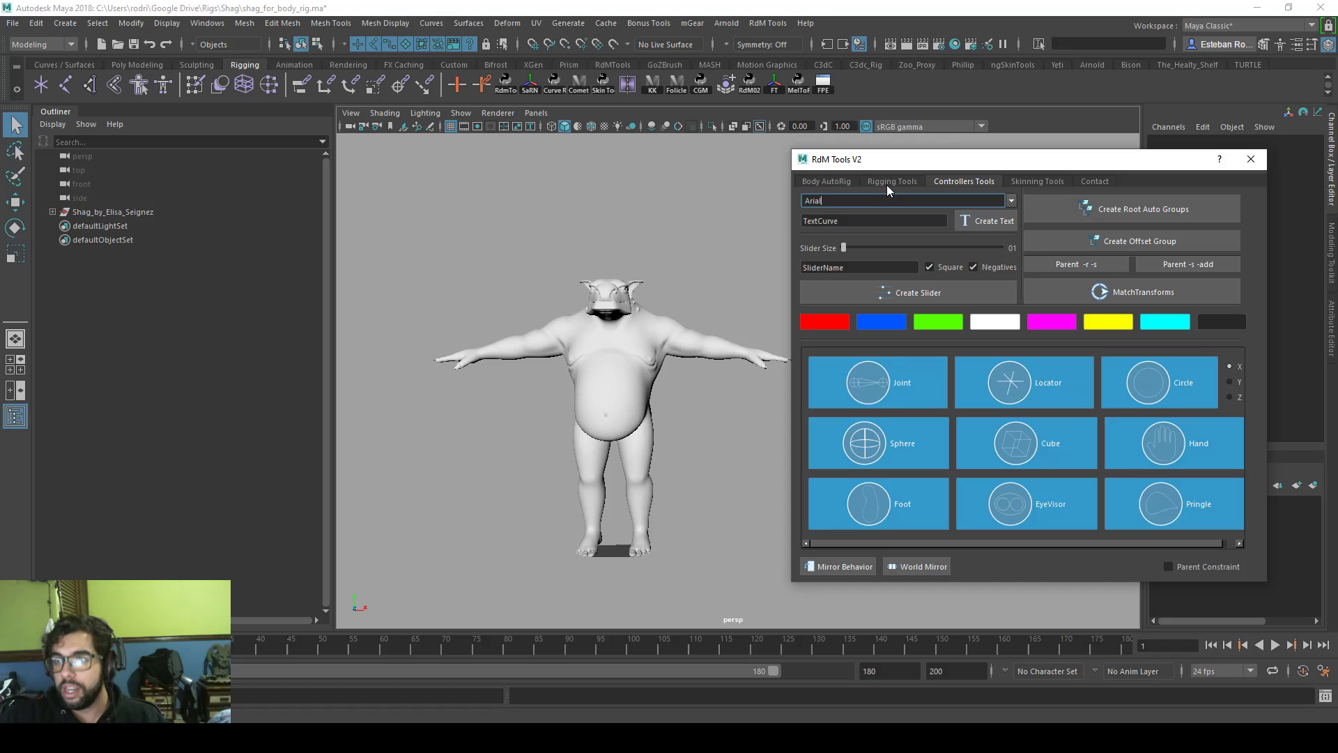
{"action": "left_click", "coordinate": [864, 183]}
{"action": "left_click", "coordinate": [843, 186]}
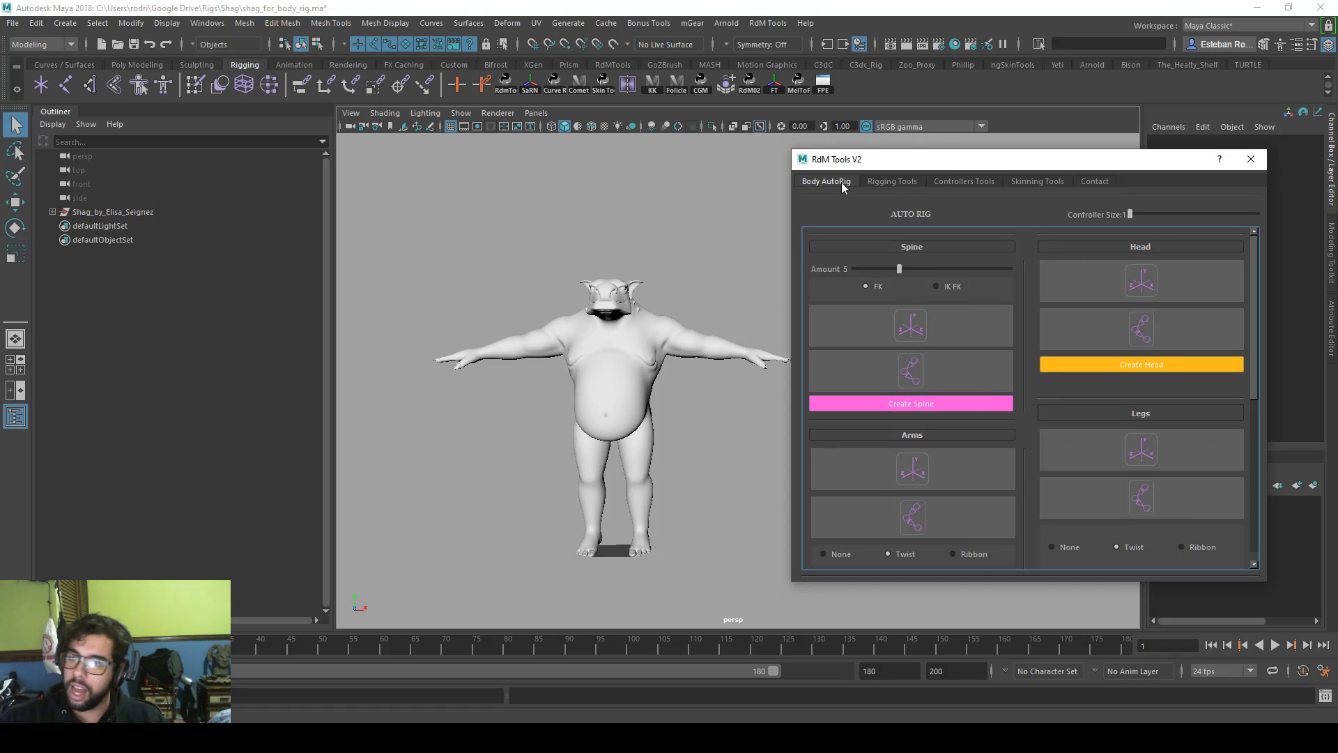
{"action": "left_click_drag", "start_coordinate": [883, 163], "coordinate": [886, 167]}
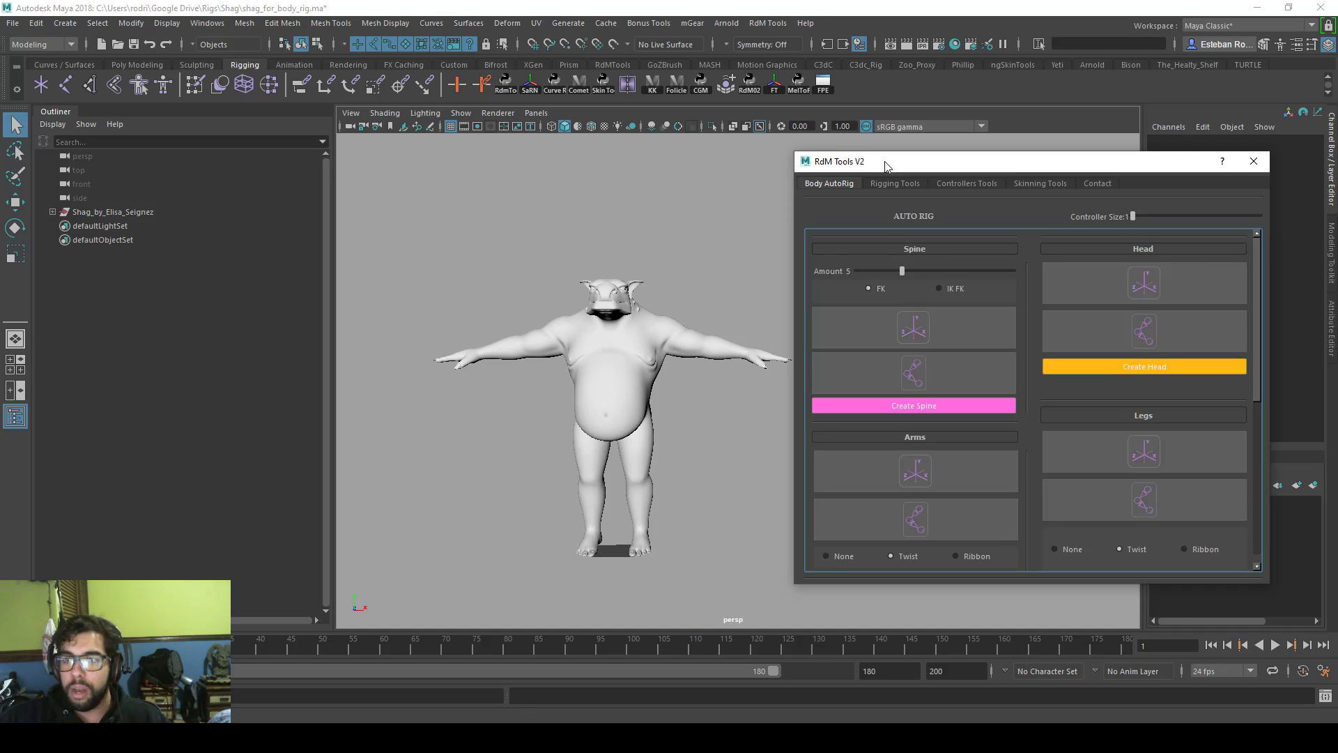
{"action": "left_click_drag", "start_coordinate": [880, 162], "coordinate": [893, 156]}
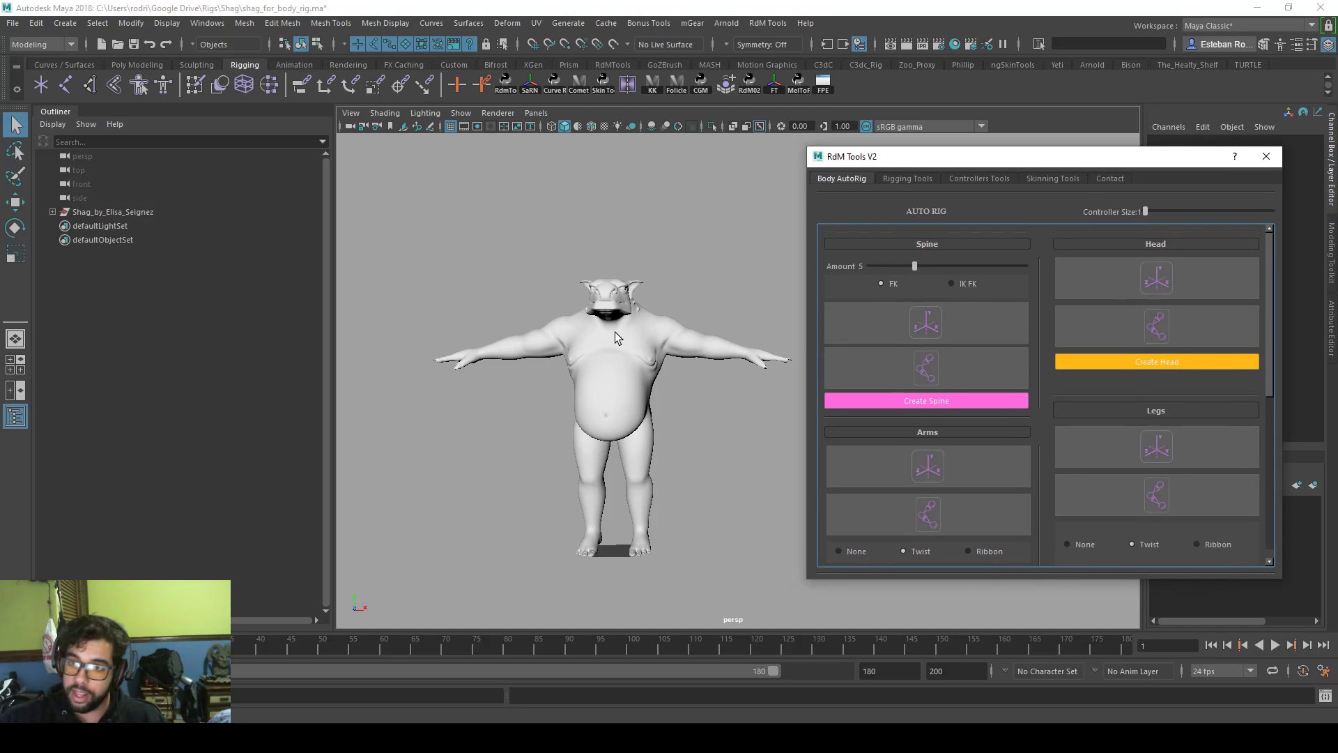
{"action": "middle_click_drag", "start_coordinate": [611, 325], "coordinate": [616, 320], "text": "alt"}
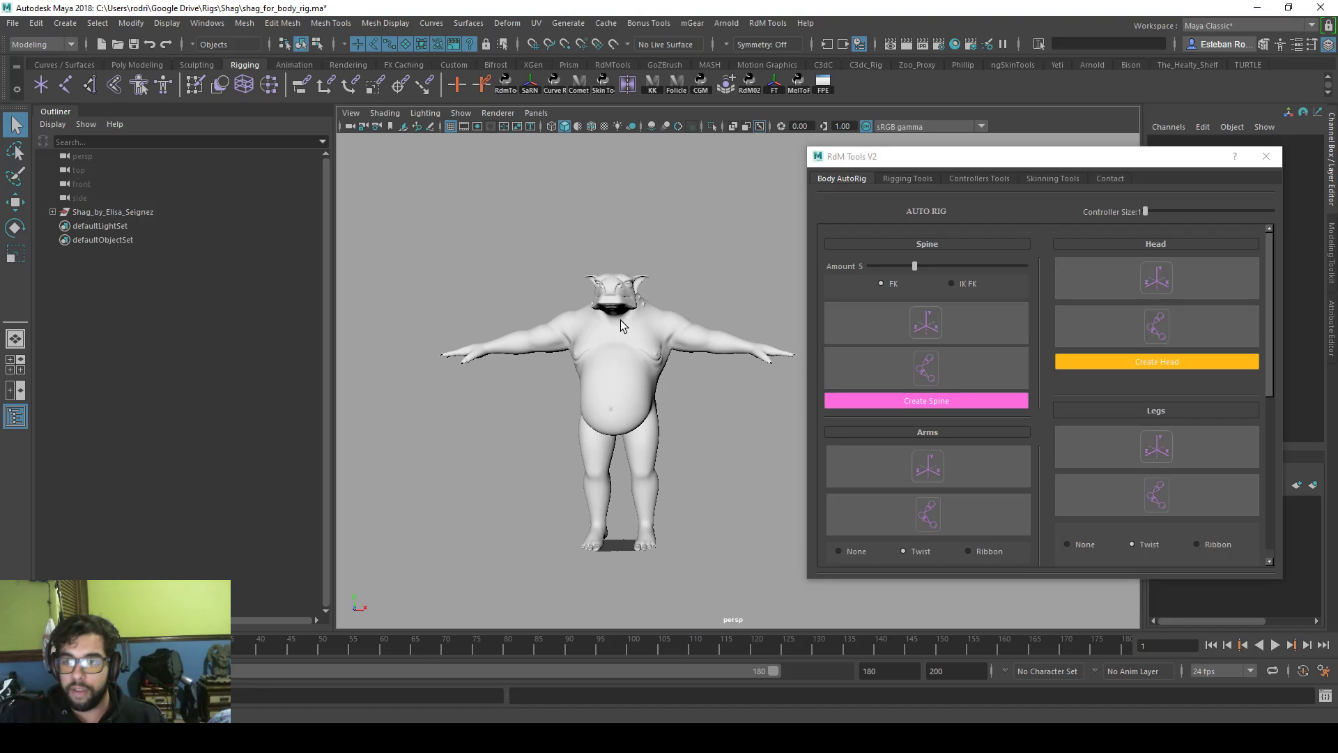
{"action": "middle_click_drag", "start_coordinate": [649, 336], "coordinate": [647, 323], "text": "alt"}
{"action": "left_click_drag", "start_coordinate": [648, 327], "coordinate": [704, 342], "text": "alt"}
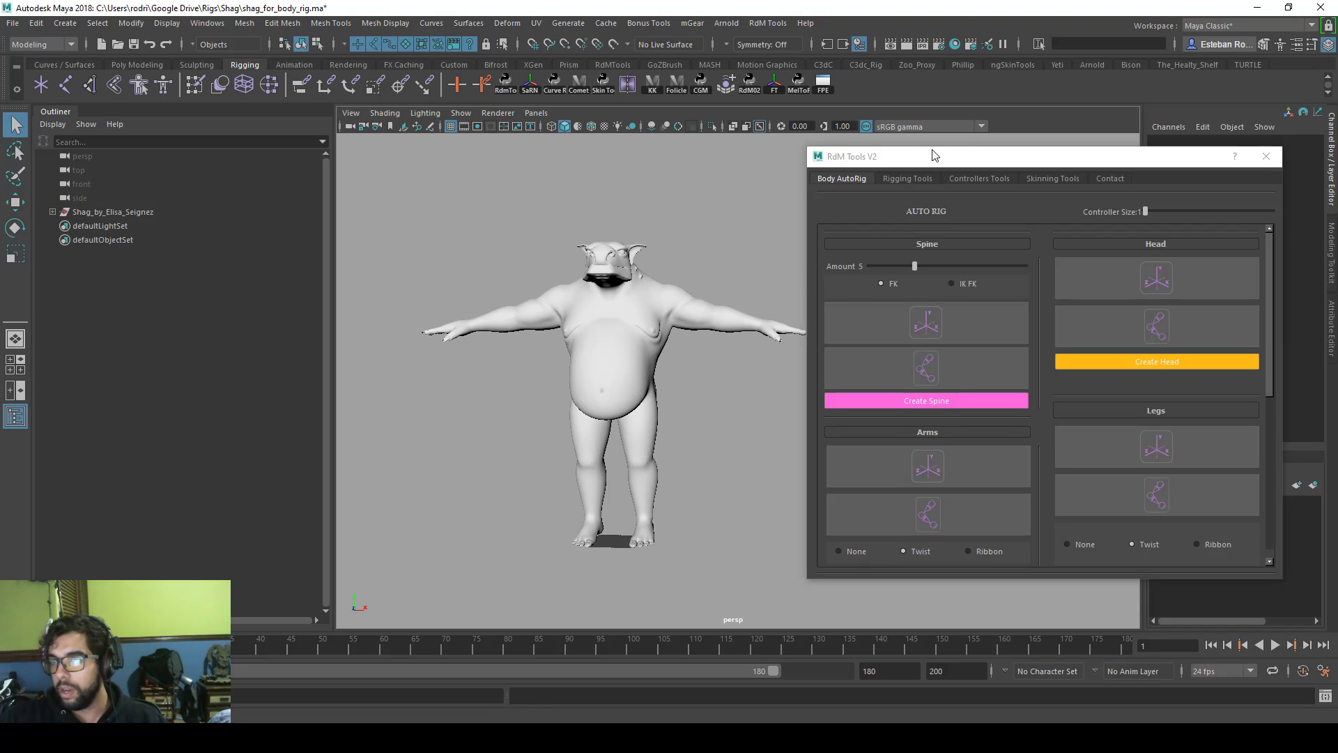
- Set the auto-rig spine to IK FK with an amount of 7 and create its placement locators
{"action": "left_click_drag", "start_coordinate": [935, 155], "coordinate": [956, 148]}
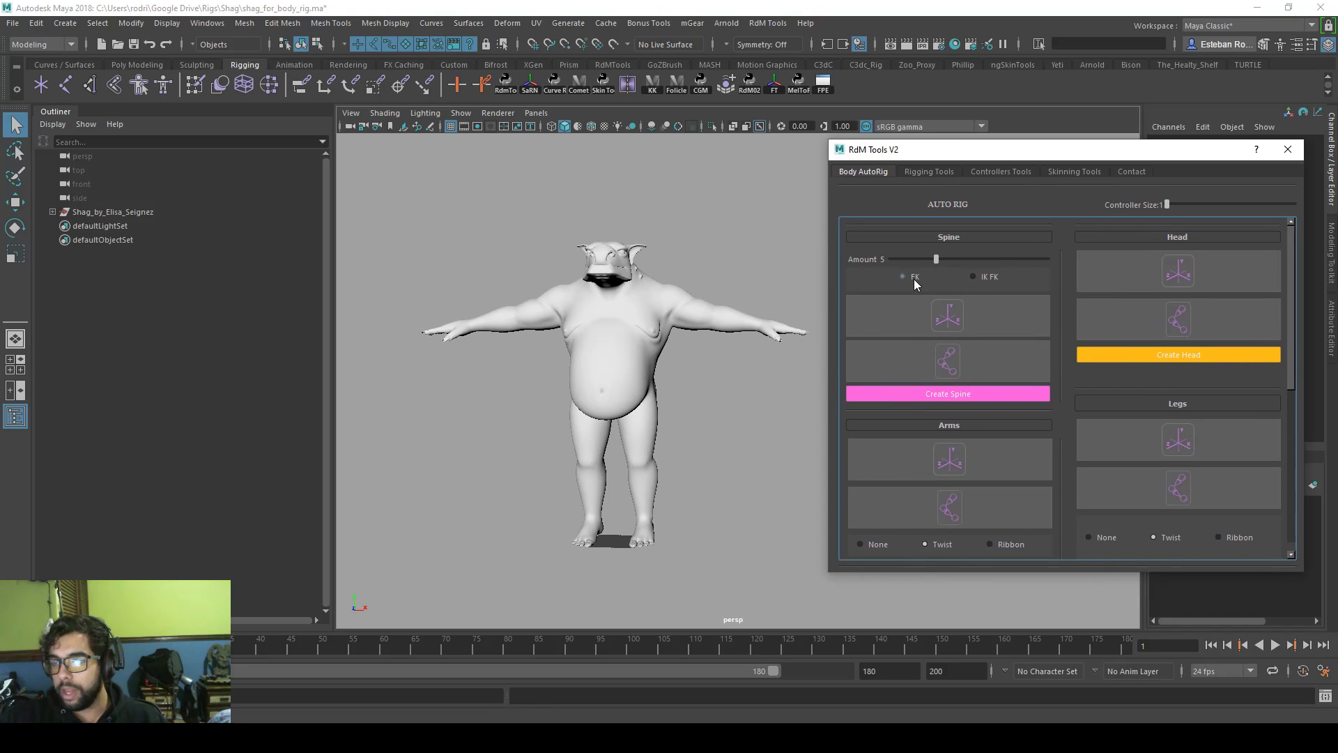
{"action": "left_click", "coordinate": [994, 277]}
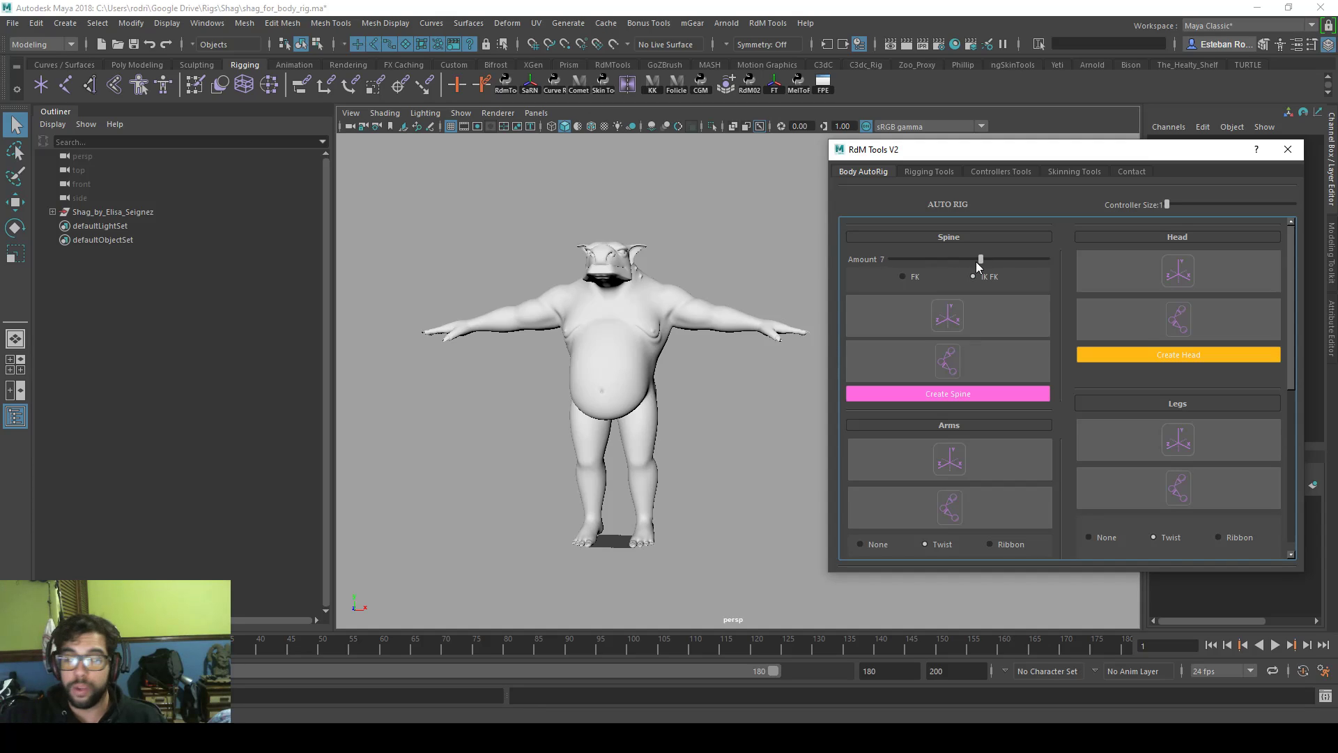
{"action": "left_click", "coordinate": [947, 315]}
- Group all the spine locators, Spine_01_LOC through Spine_07_LOC
{"action": "left_click_drag", "start_coordinate": [123, 221], "coordinate": [138, 307]}
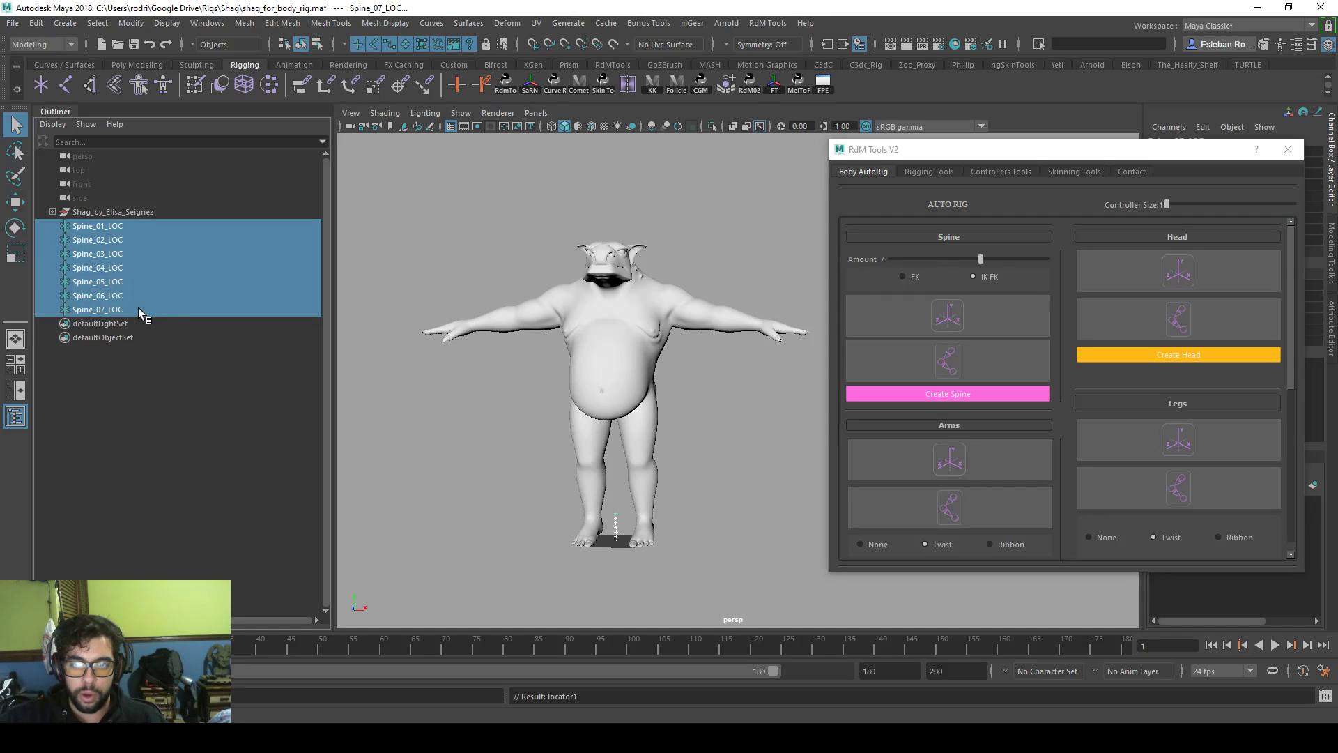
{"action": "middle_click_drag", "start_coordinate": [693, 394], "coordinate": [680, 339], "text": "alt"}
{"action": "key", "text": "ctrl+g"}
{"action": "key", "text": "r"}
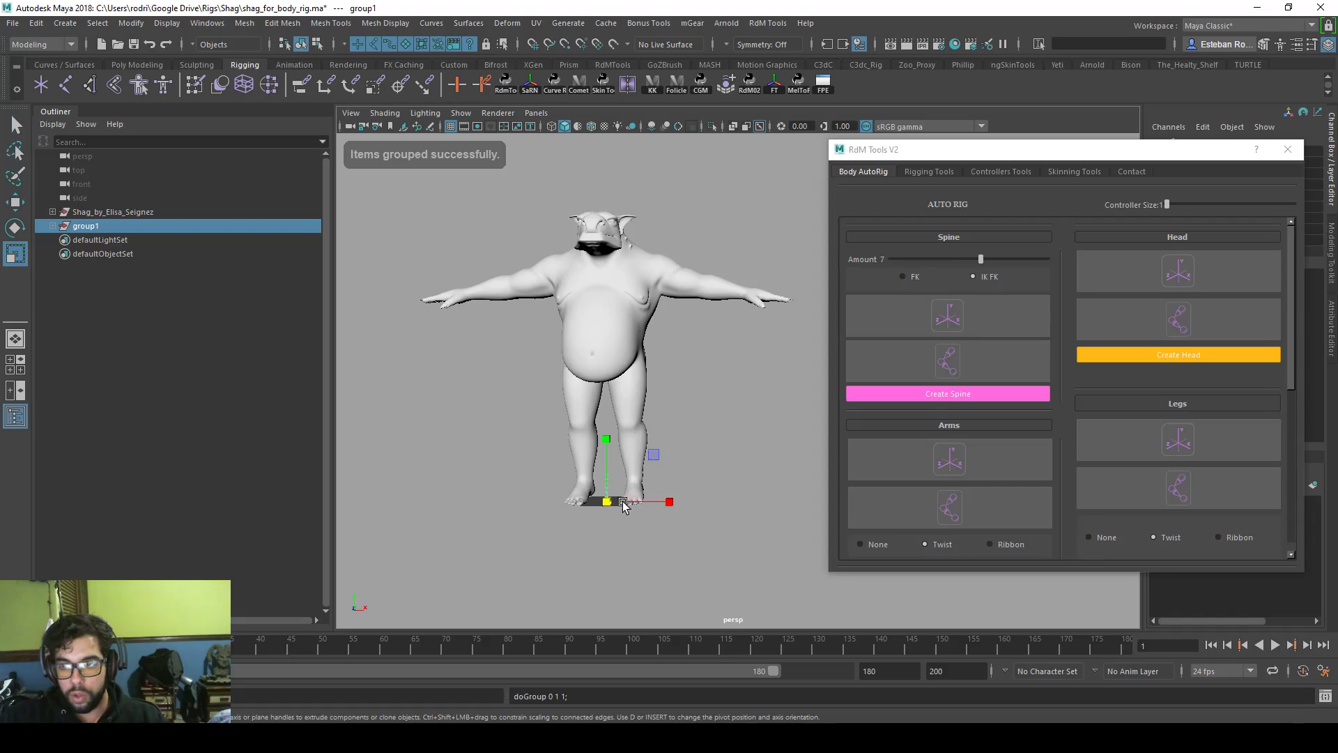
- Raise the spine locator group along the body's centre line in the front view until its base is at belly height
{"action": "key", "text": "w"}
{"action": "key", "text": "space"}
{"action": "key", "text": "space"}
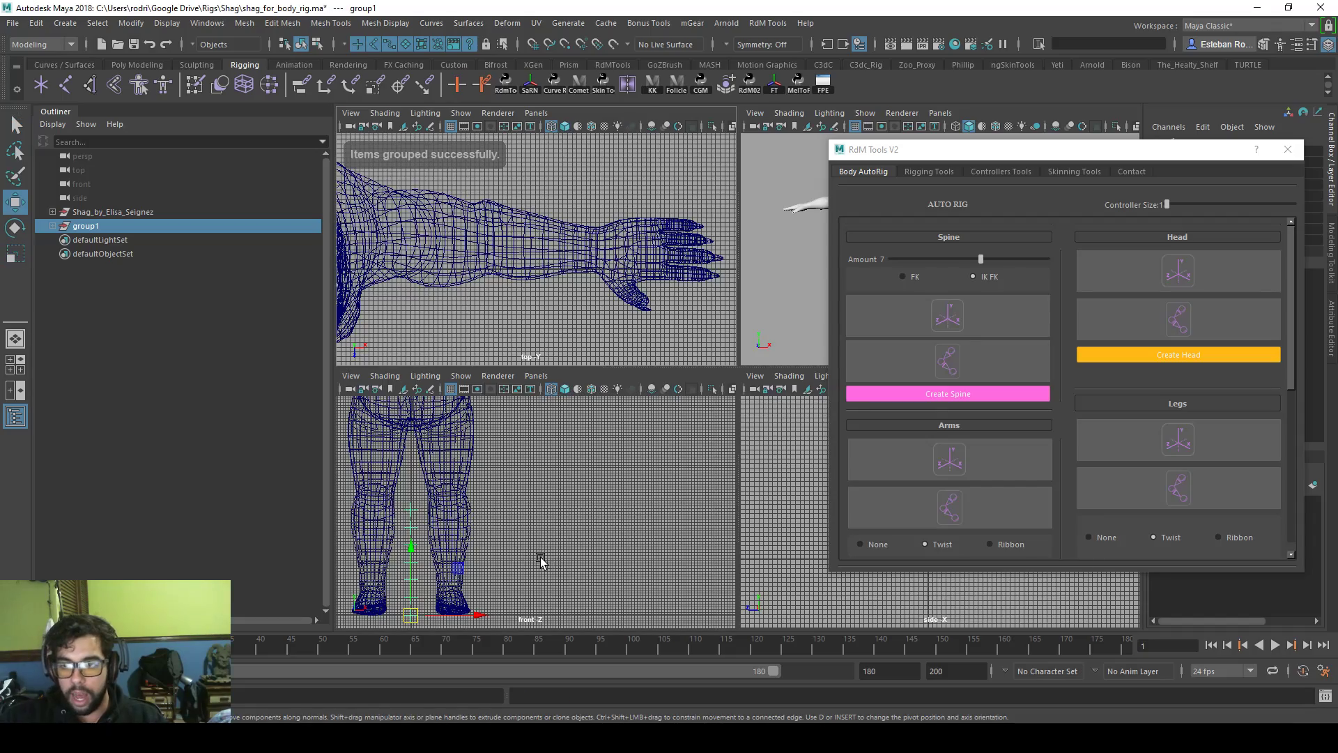
{"action": "scroll", "coordinate": [586, 306], "scroll_direction": "down", "scroll_amount": 2}
{"action": "middle_click_drag", "start_coordinate": [586, 307], "coordinate": [618, 453], "text": "alt"}
{"action": "scroll", "coordinate": [618, 453], "scroll_direction": "down", "scroll_amount": 1}
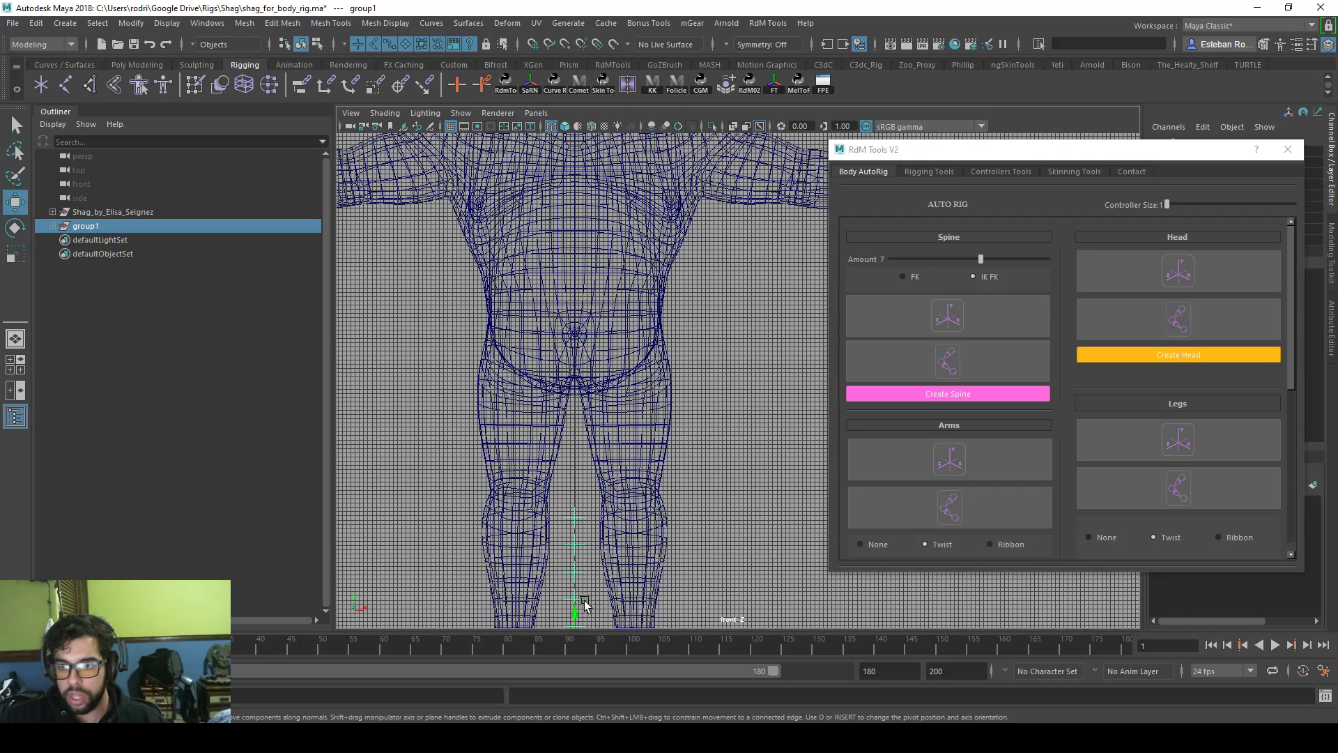
{"action": "left_click_drag", "start_coordinate": [575, 602], "coordinate": [558, 219]}
{"action": "middle_click_drag", "start_coordinate": [557, 233], "coordinate": [560, 325], "text": "alt"}
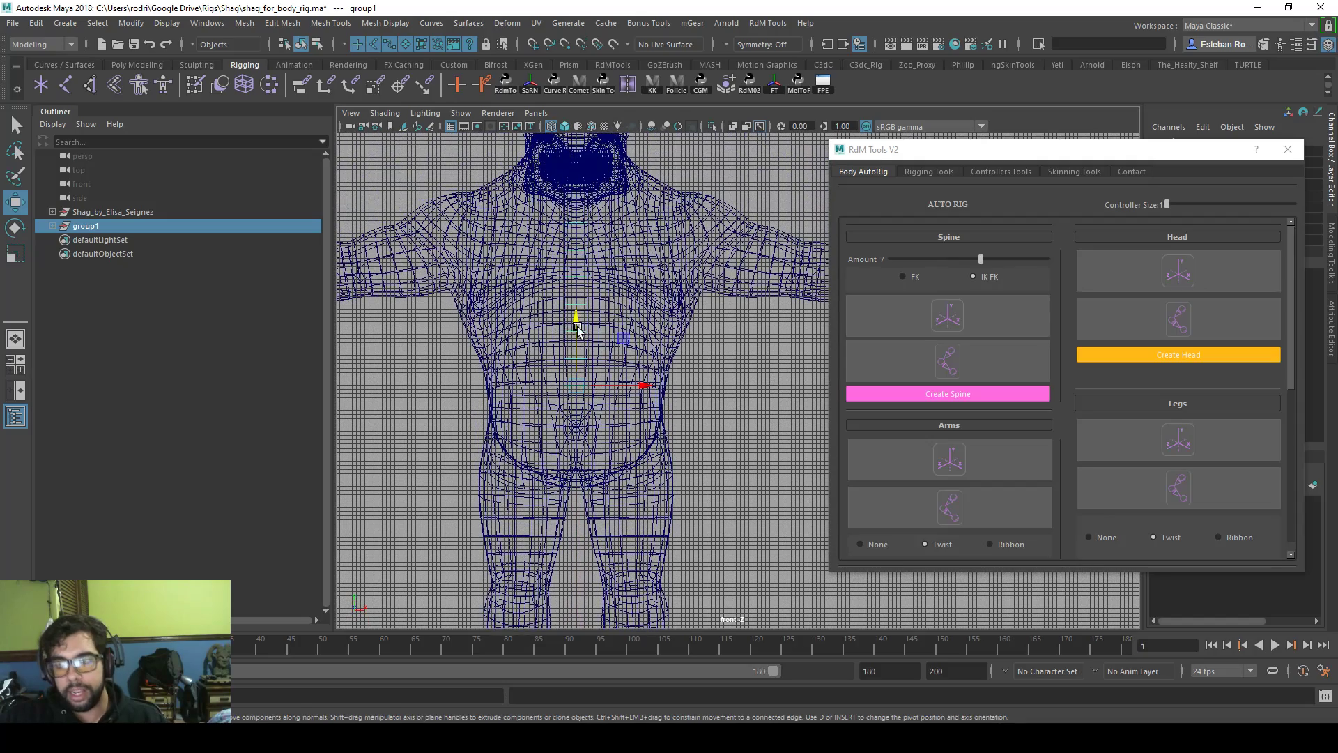
- Scale the locator group up slightly and lower it so the first locator sits at the pelvis
{"action": "scroll", "coordinate": [577, 329], "scroll_direction": "down", "scroll_amount": 1}
{"action": "key", "text": "r"}
{"action": "left_click_drag", "start_coordinate": [597, 384], "coordinate": [638, 386]}
{"action": "key", "text": "w"}
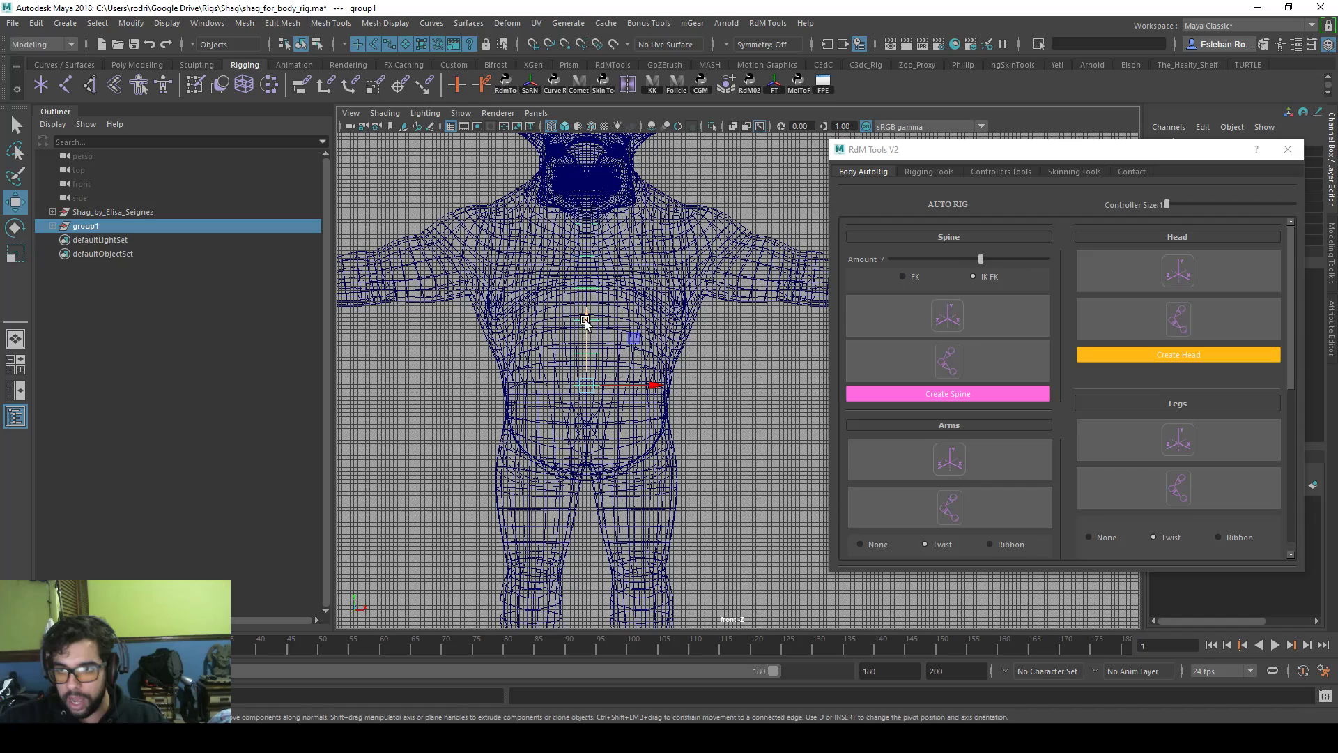
{"action": "left_click_drag", "start_coordinate": [585, 317], "coordinate": [589, 368]}
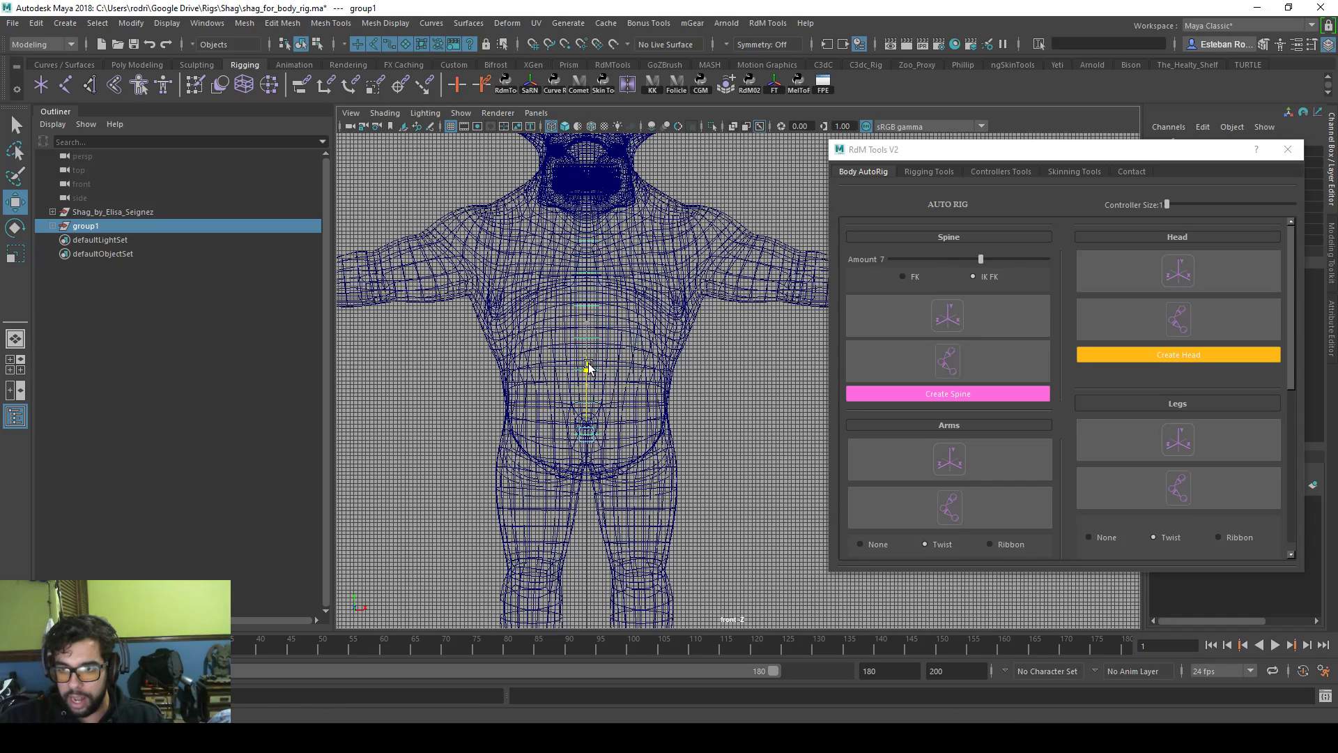
- Check how the spine locators line up with the torso and neck in the side view
{"action": "key", "text": "r"}
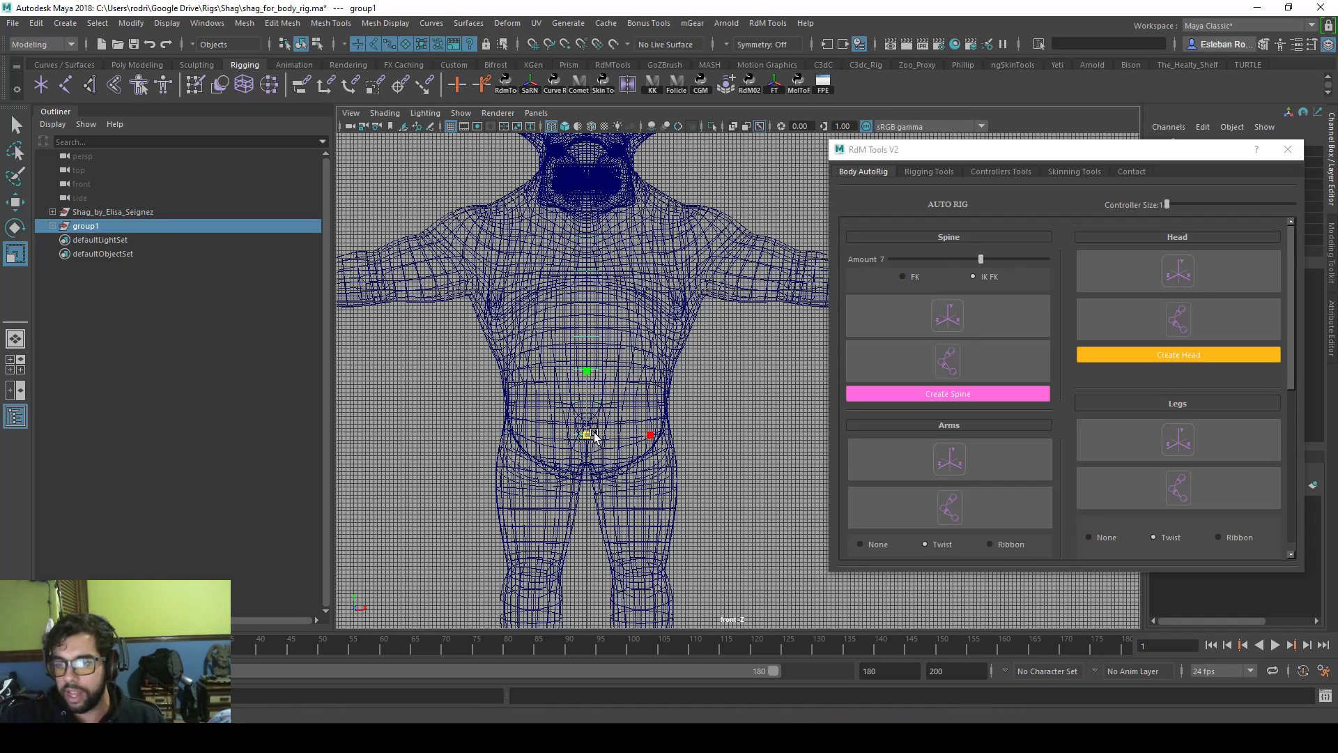
{"action": "key", "text": "space"}
{"action": "key", "text": "space"}
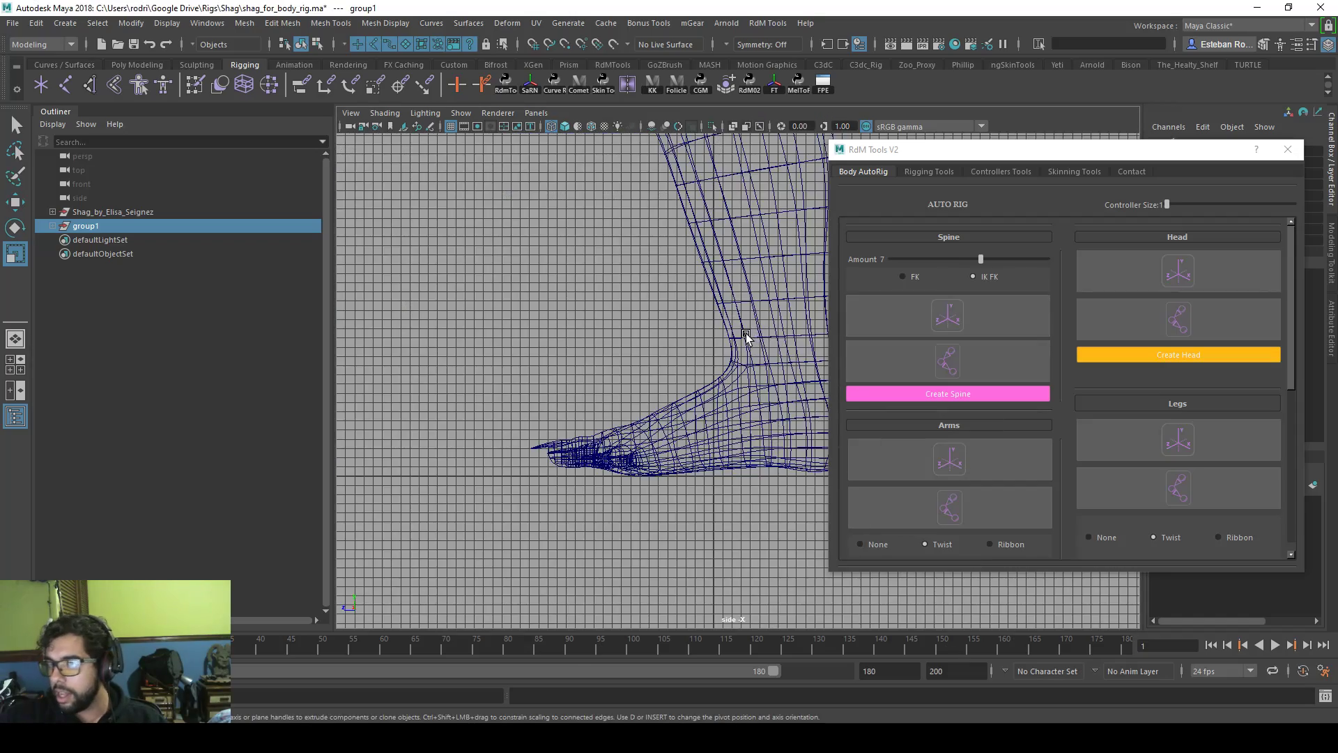
{"action": "scroll", "coordinate": [699, 388], "scroll_direction": "up", "scroll_amount": 3}
{"action": "scroll", "coordinate": [698, 386], "scroll_direction": "down", "scroll_amount": 2}
{"action": "middle_click_drag", "start_coordinate": [607, 265], "coordinate": [592, 639], "text": "alt"}
{"action": "scroll", "coordinate": [576, 320], "scroll_direction": "down", "scroll_amount": 2}
{"action": "middle_click_drag", "start_coordinate": [576, 320], "coordinate": [578, 341], "text": "alt"}
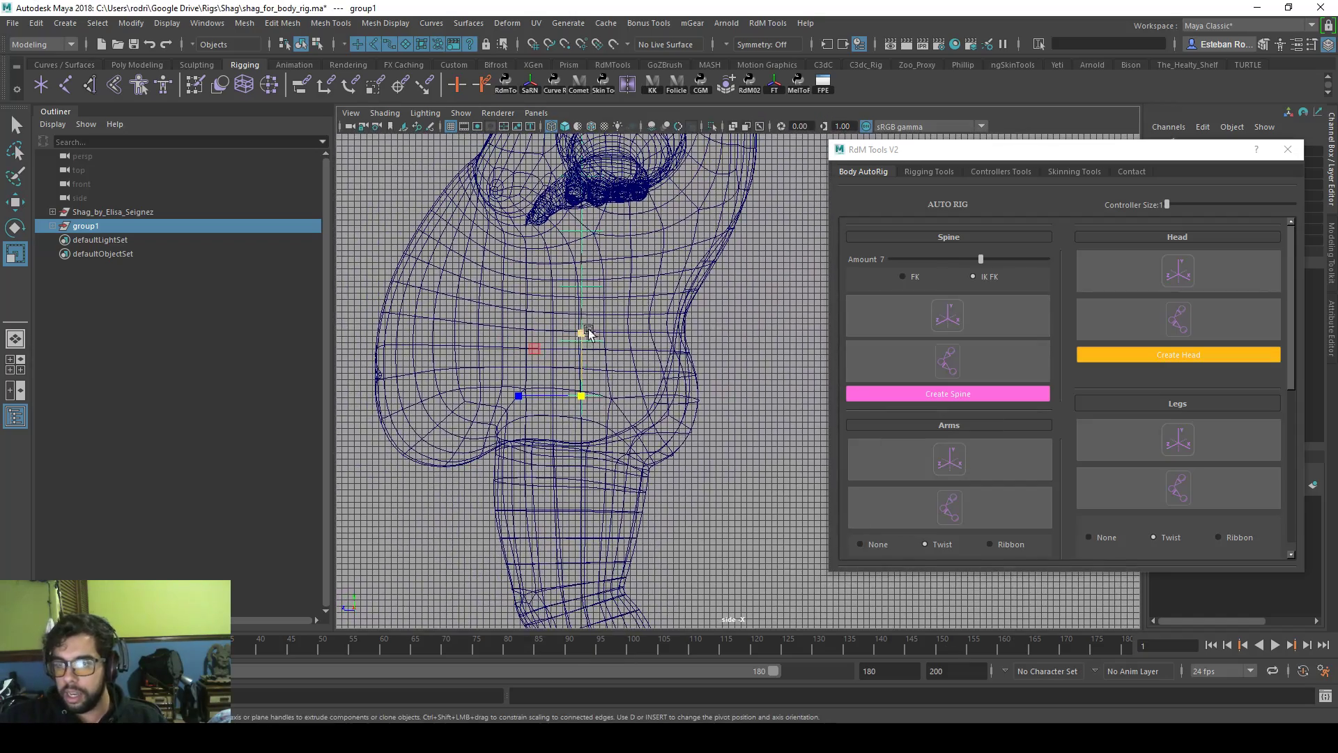
{"action": "middle_click_drag", "start_coordinate": [592, 243], "coordinate": [600, 447], "text": "alt"}
{"action": "scroll", "coordinate": [601, 450], "scroll_direction": "down", "scroll_amount": 1}
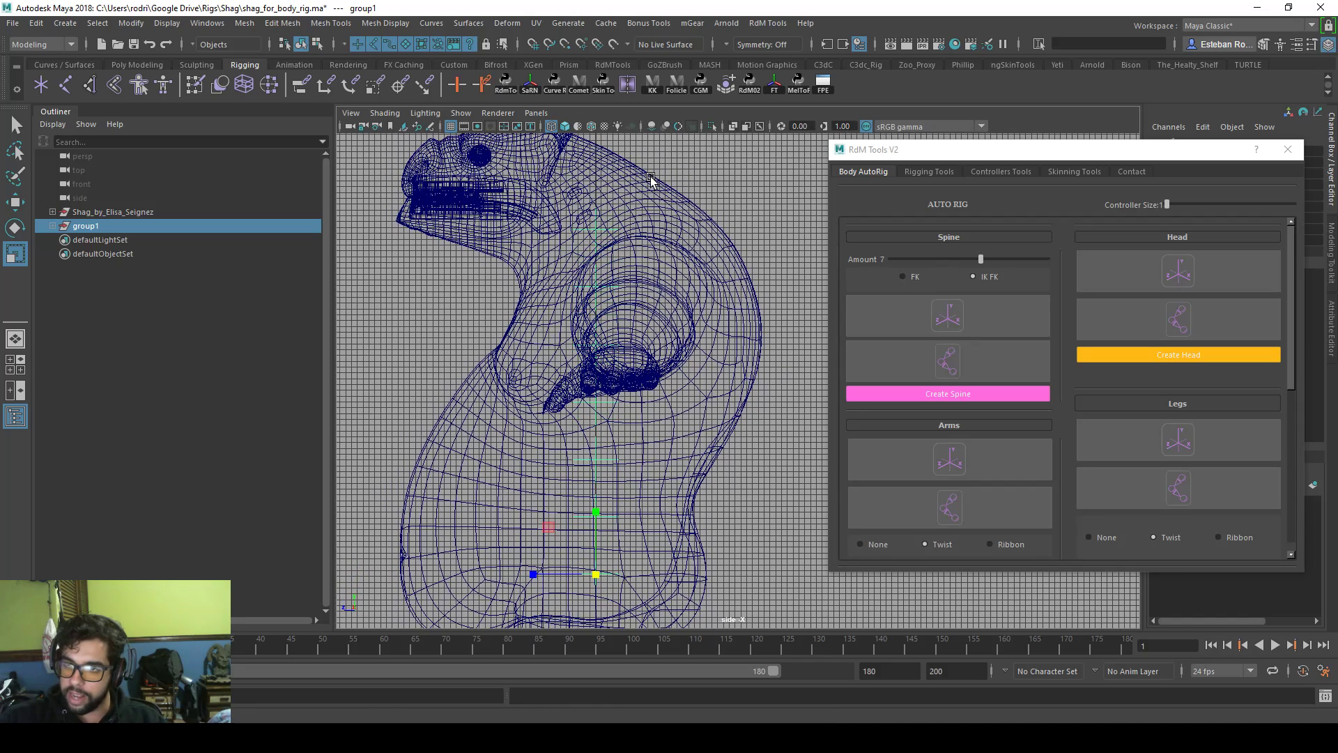
- Generate the spine joint chain from the placed locators and view it in perspective
{"action": "key", "text": "space"}
{"action": "key", "text": "space"}
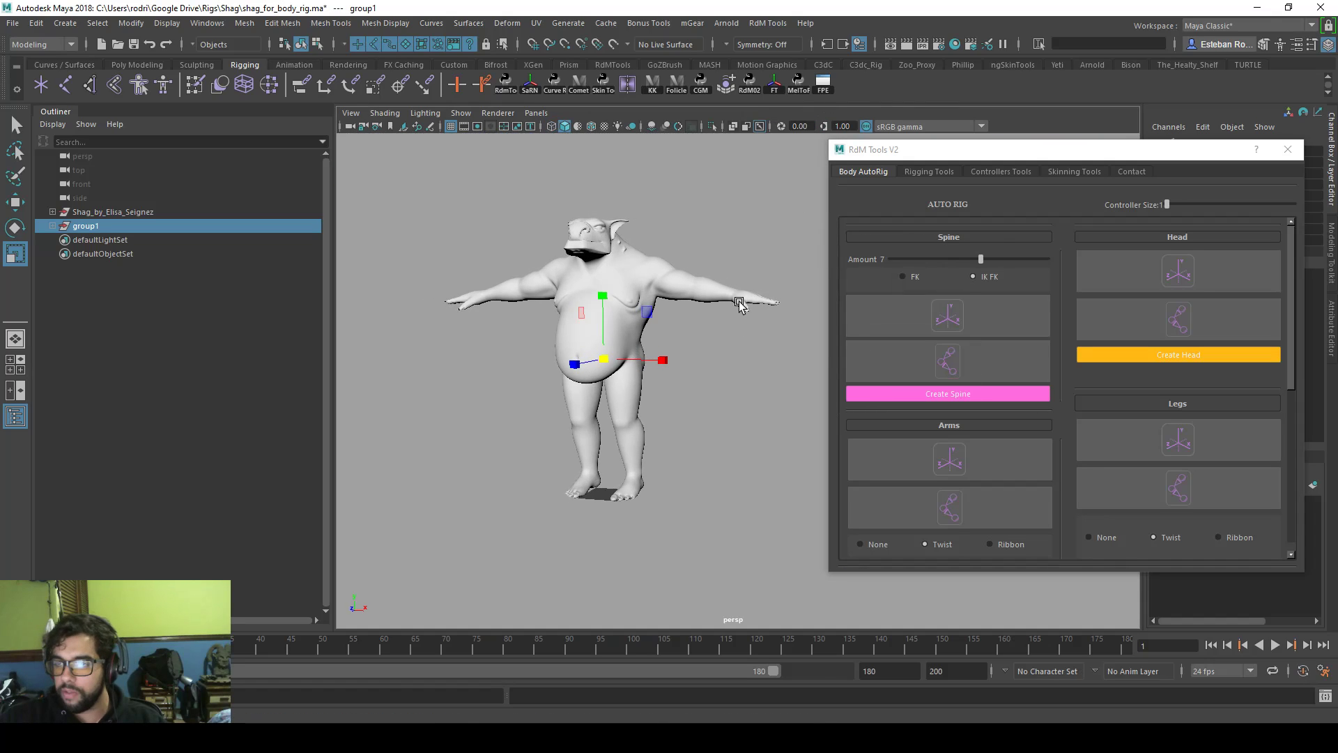
{"action": "left_click", "coordinate": [948, 360]}
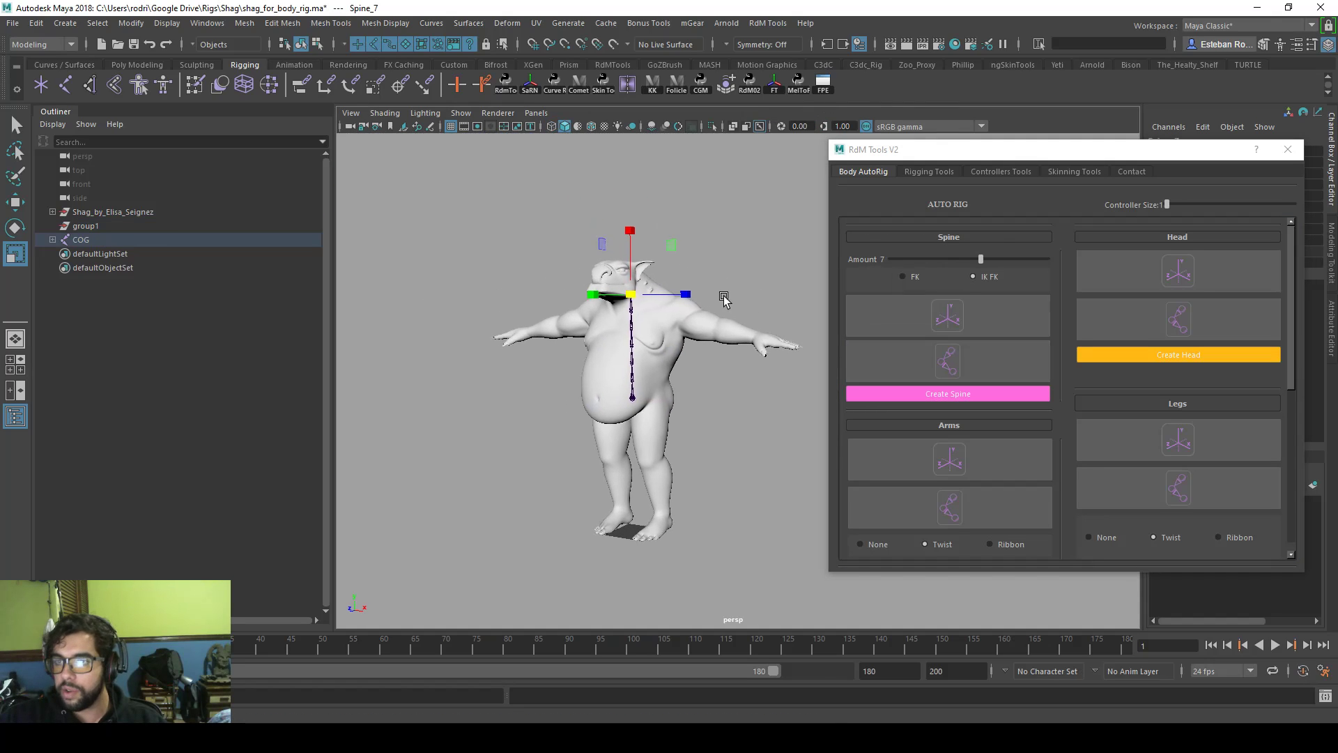
{"action": "left_click_drag", "start_coordinate": [655, 362], "coordinate": [599, 390], "text": "alt"}
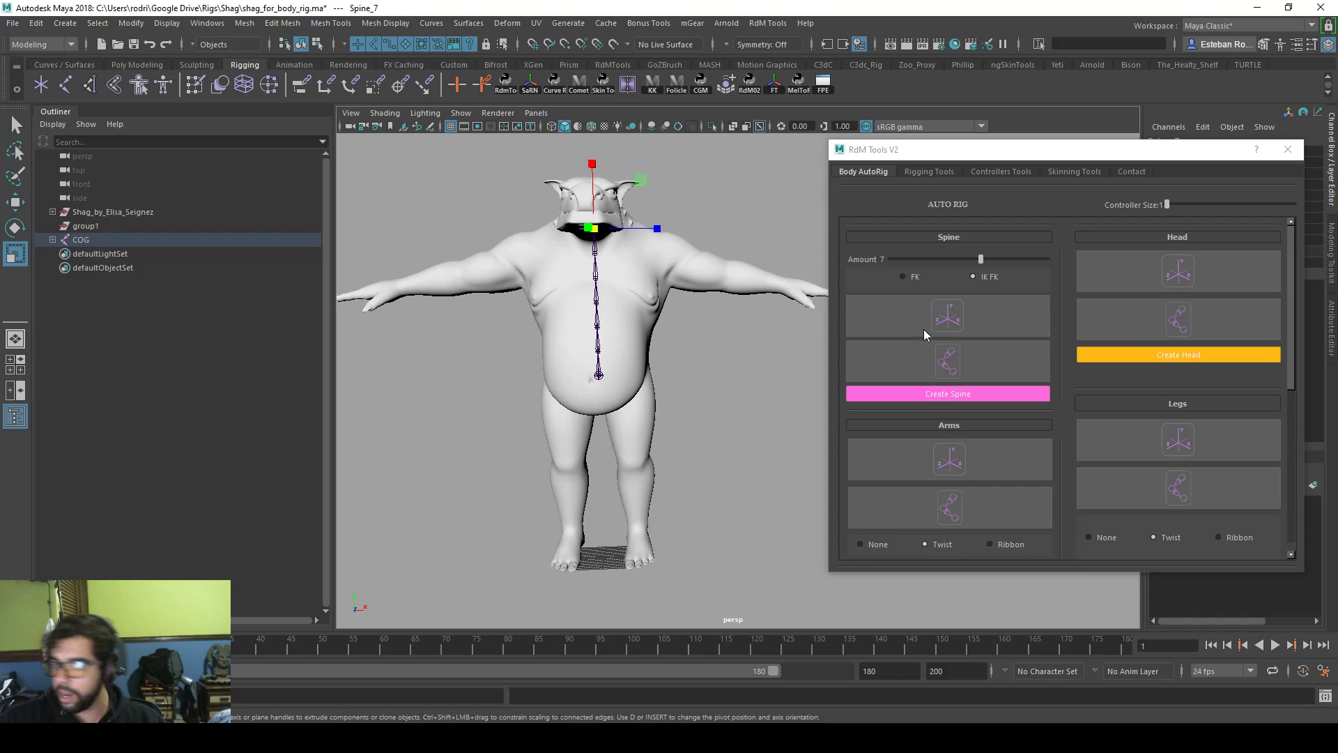
- Create the IK FK spine rig with its controllers from the spine joints
{"action": "left_click", "coordinate": [976, 395]}
{"action": "left_click_drag", "start_coordinate": [740, 362], "coordinate": [684, 370], "text": "alt"}
{"action": "left_click", "coordinate": [723, 368]}
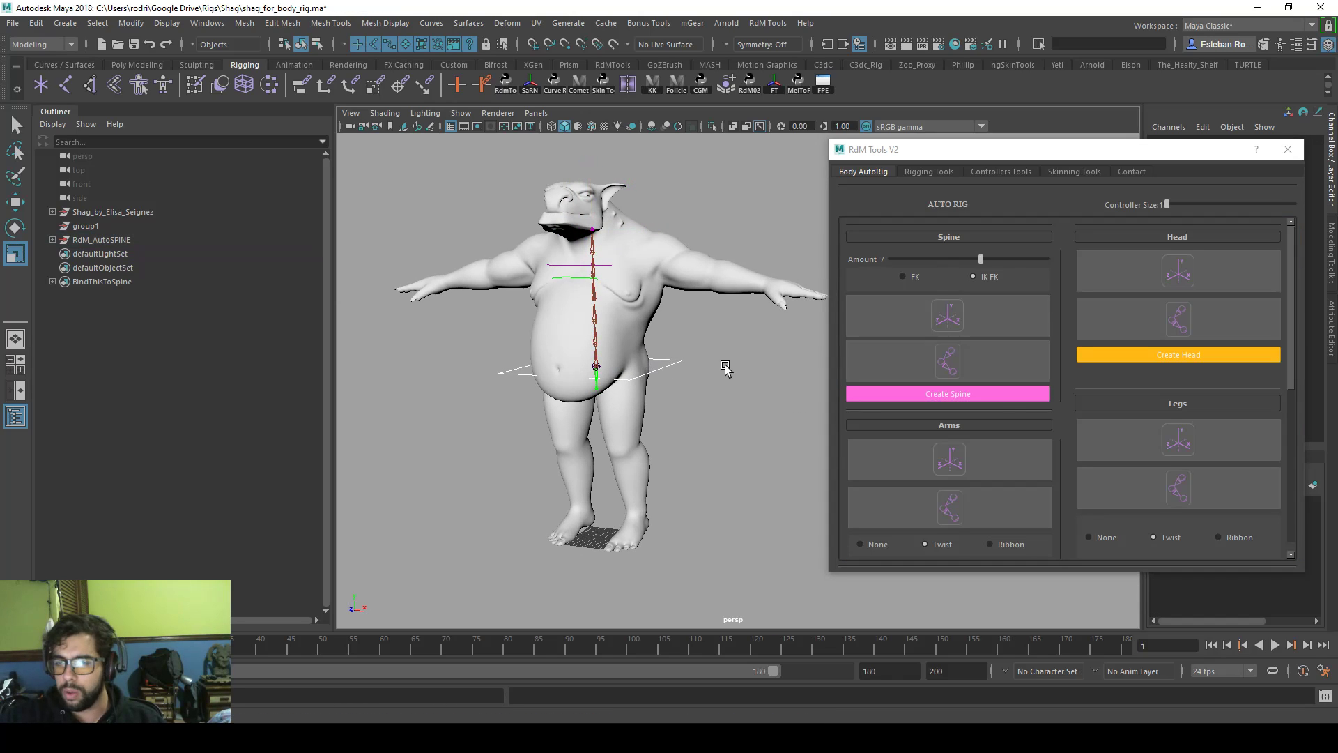
{"action": "left_click", "coordinate": [581, 329]}
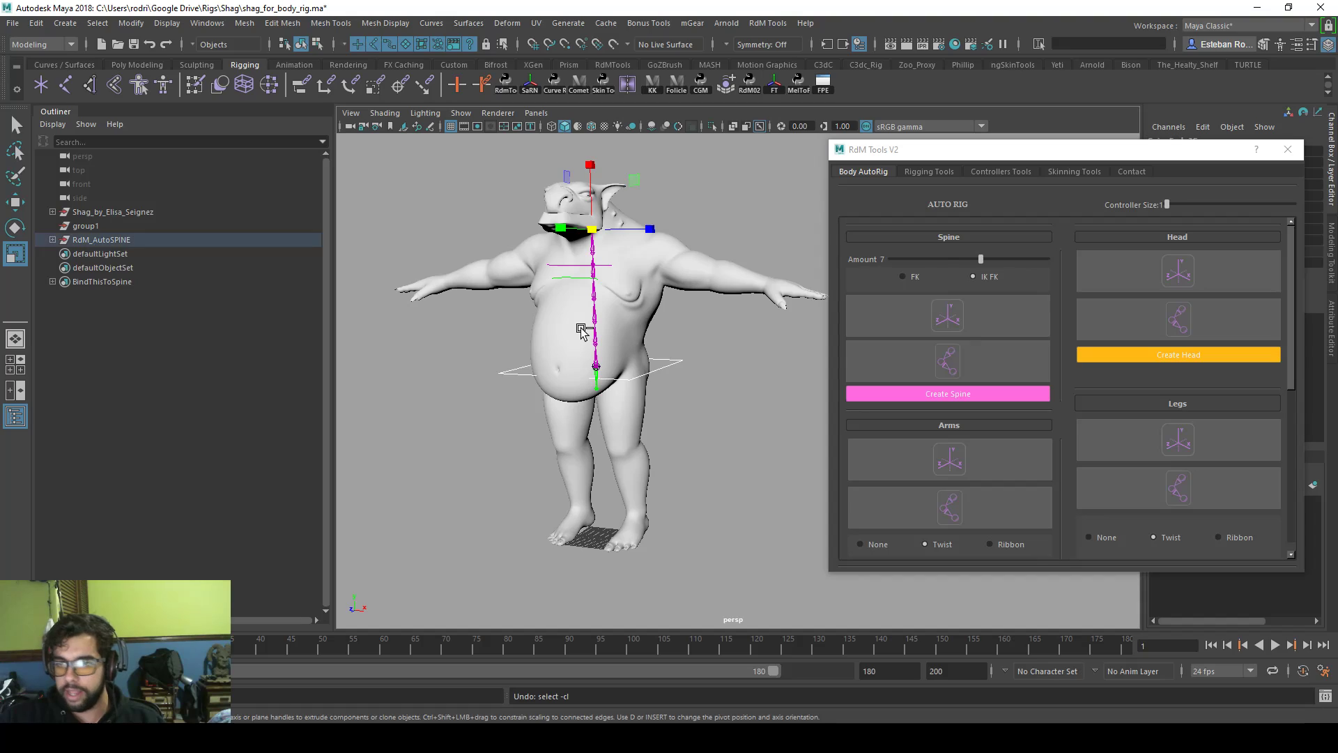
- Undo the spine rig back to its joints and create it again with the controller size set to 3
{"action": "left_click_drag", "start_coordinate": [589, 348], "coordinate": [597, 341], "text": "alt"}
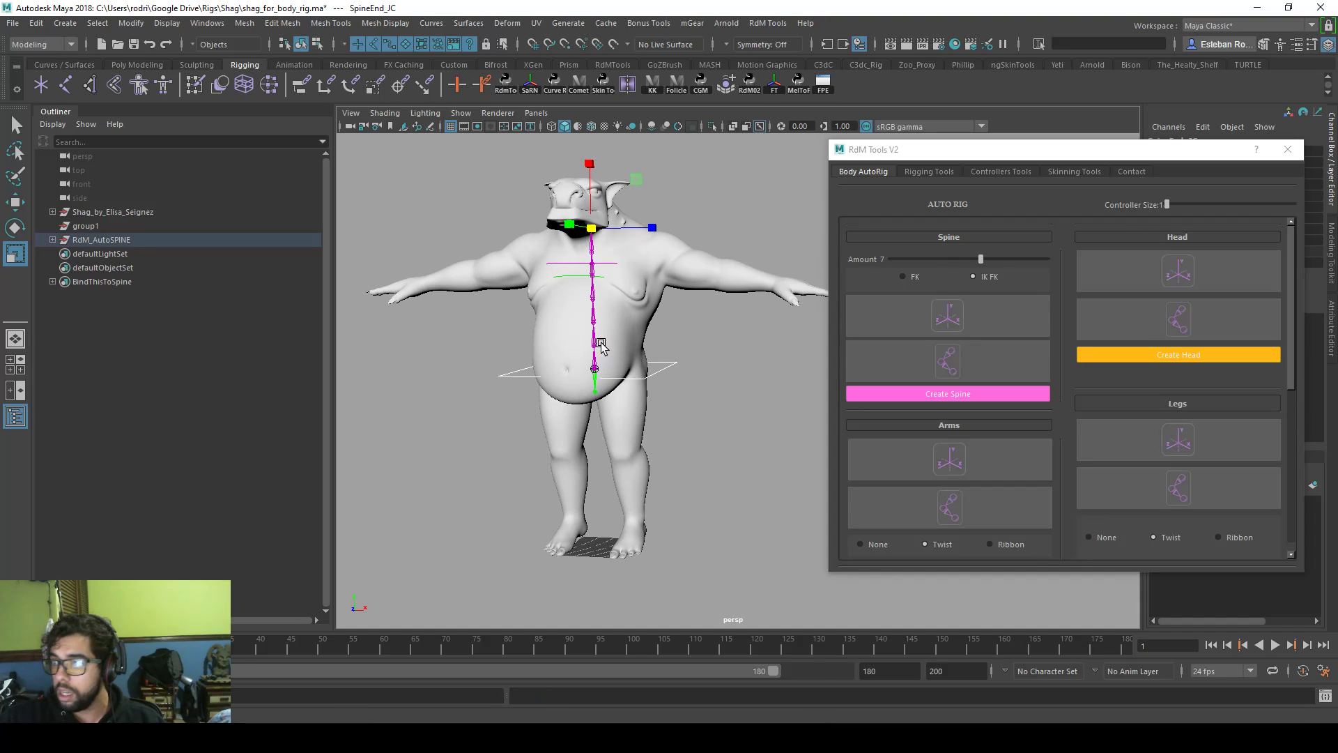
{"action": "key", "text": "ctrl+z"}
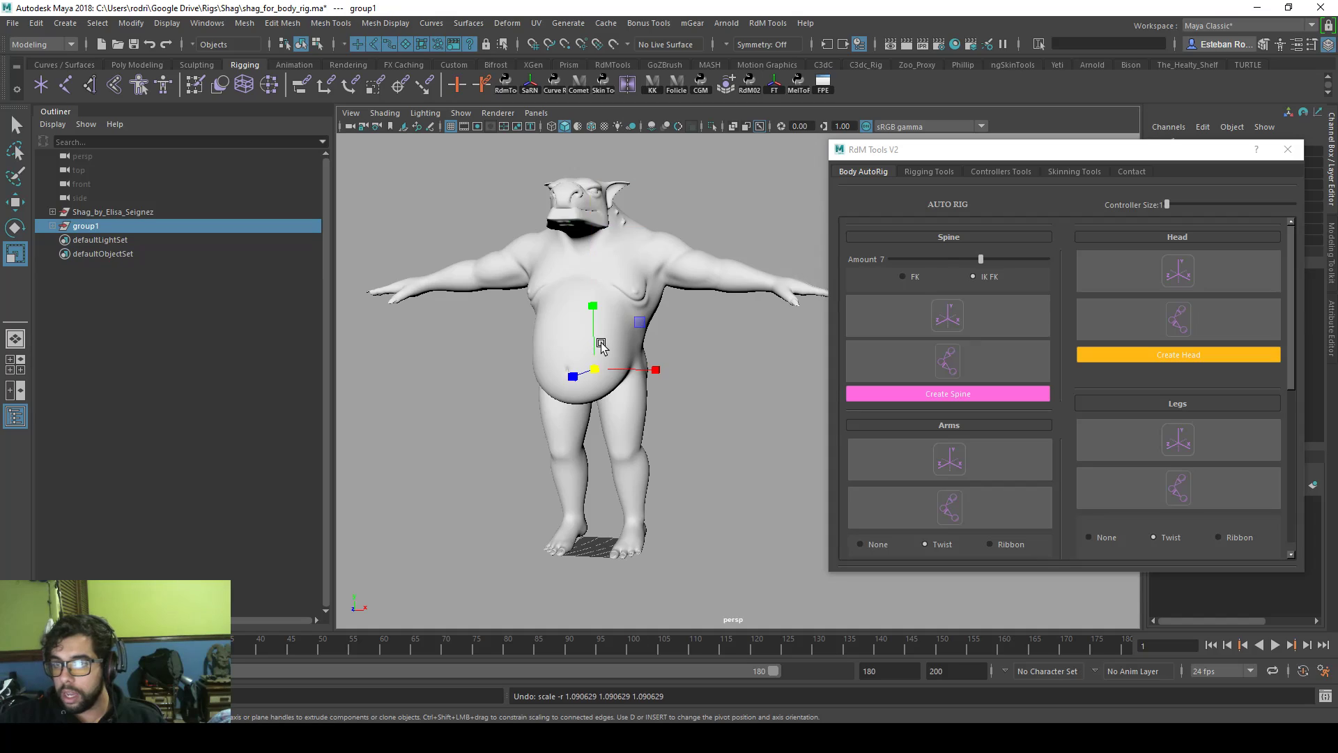
{"action": "left_click", "coordinate": [947, 394]}
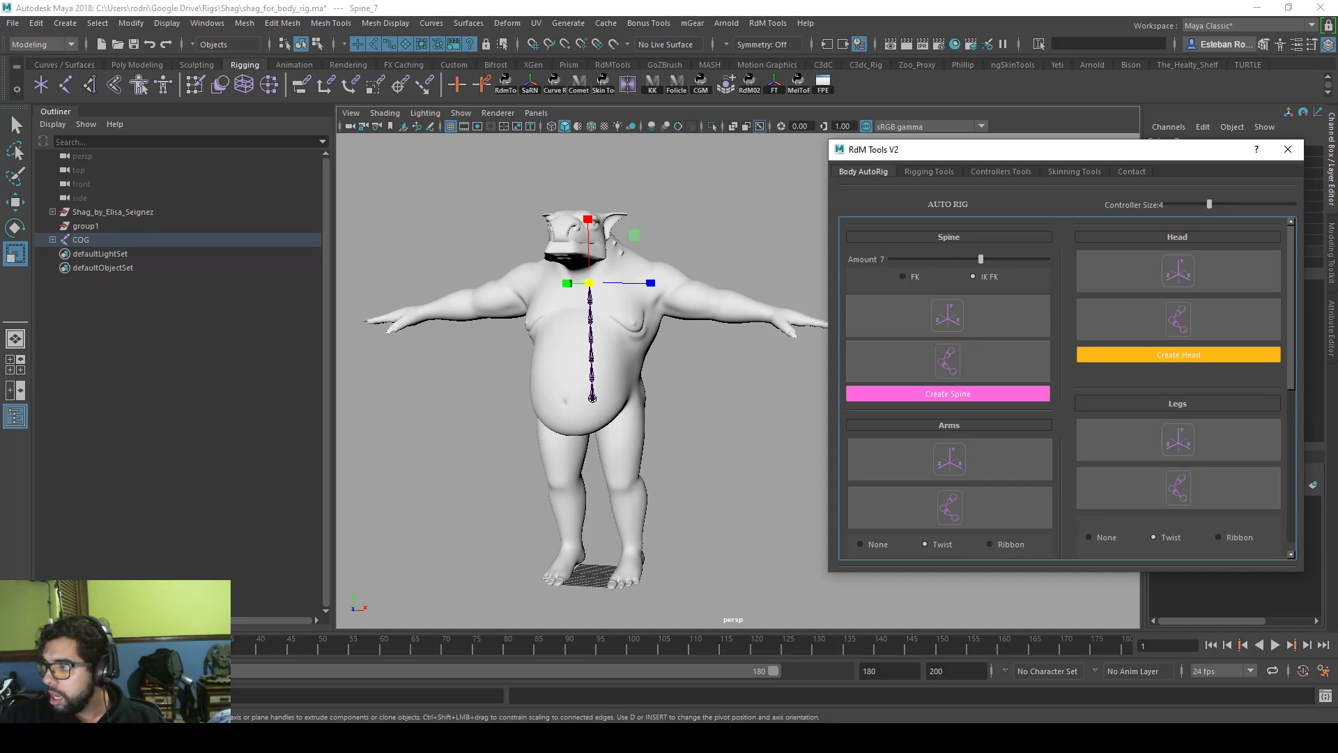
{"action": "left_click_drag", "start_coordinate": [1209, 204], "coordinate": [1193, 207]}
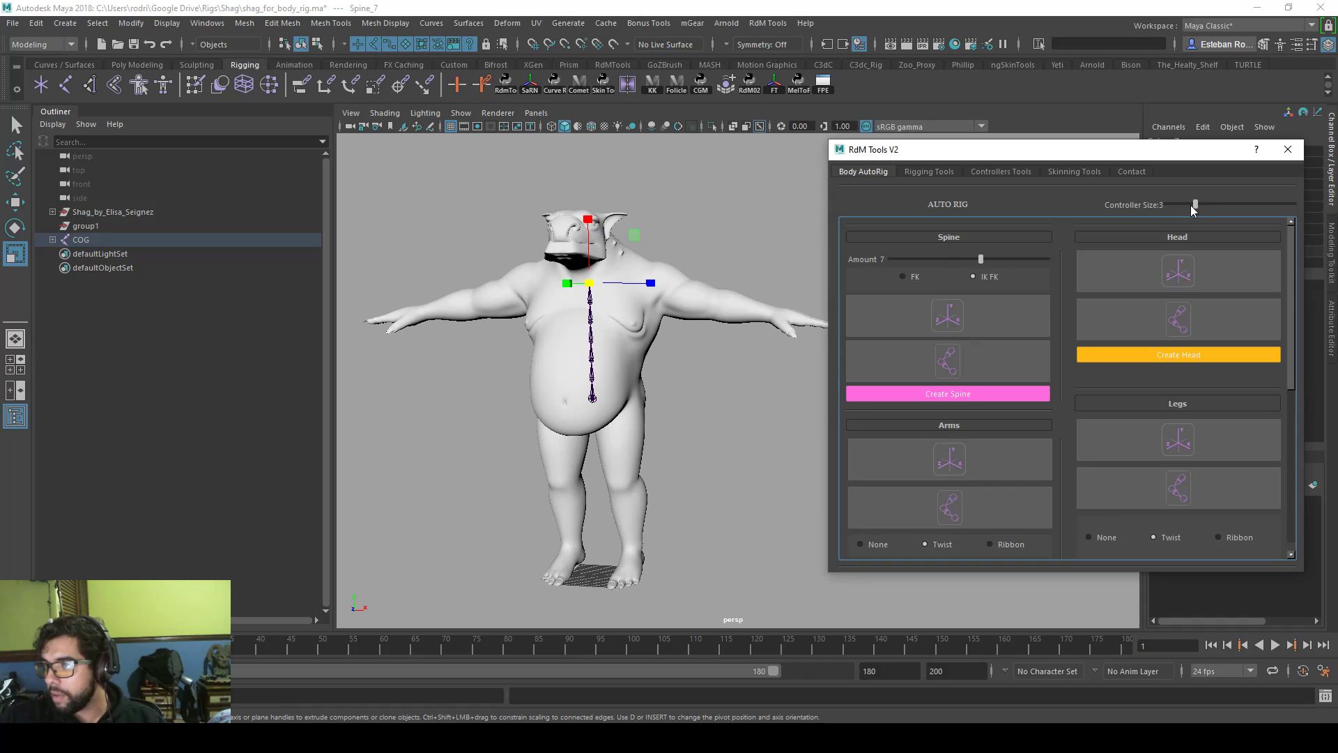
{"action": "left_click", "coordinate": [1013, 395]}
{"action": "left_click_drag", "start_coordinate": [669, 435], "coordinate": [692, 417], "text": "alt"}
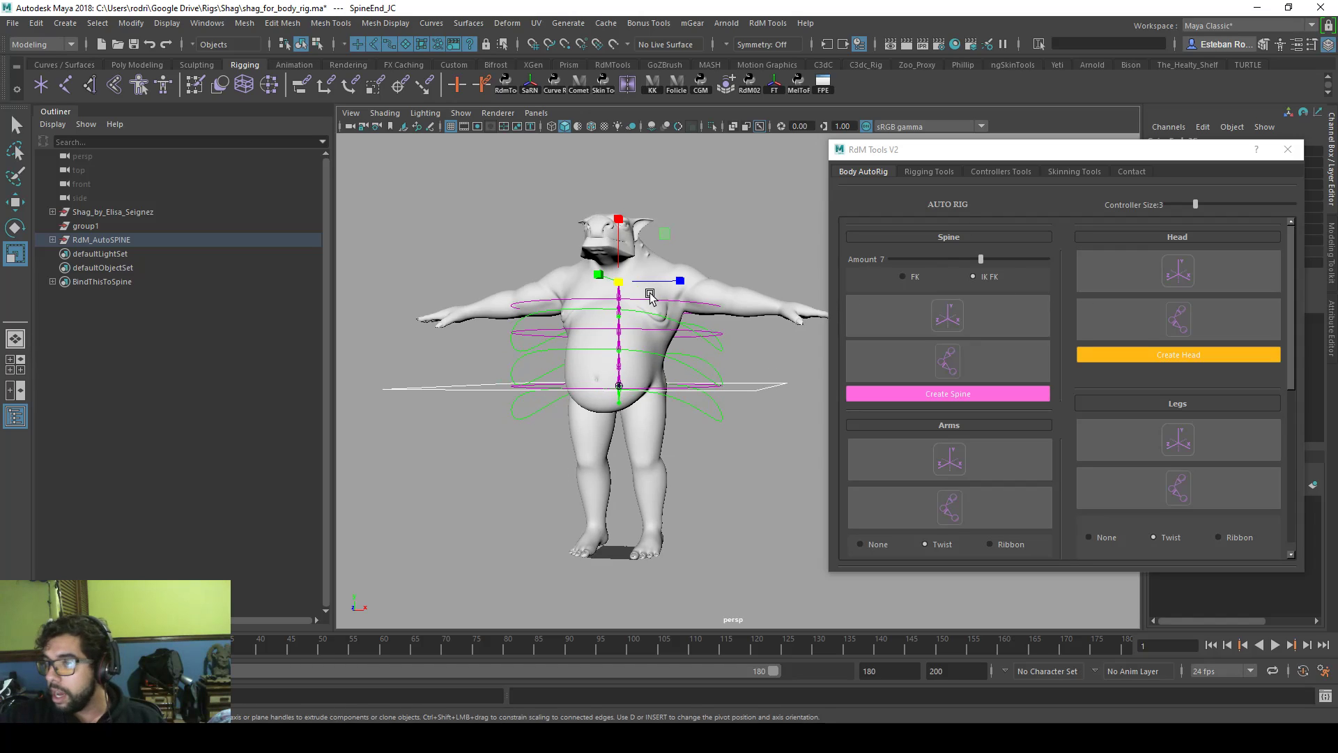
- Test the lowest IK spine controller by moving it sideways, and undo the move
{"action": "middle_click_drag", "start_coordinate": [649, 292], "coordinate": [625, 279], "text": "alt"}
{"action": "left_click", "coordinate": [1085, 169]}
{"action": "left_click_drag", "start_coordinate": [1074, 155], "coordinate": [1015, 388]}
{"action": "scroll", "coordinate": [753, 244], "scroll_direction": "up", "scroll_amount": 2}
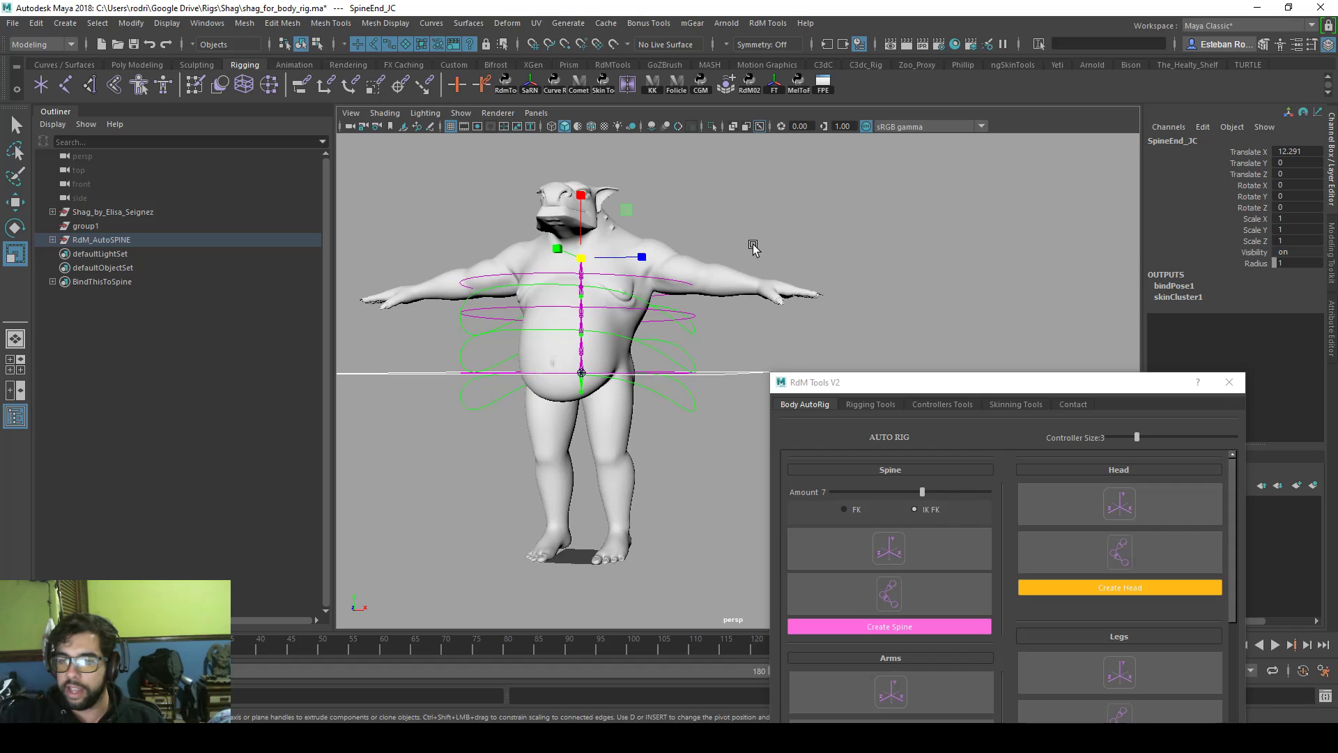
{"action": "left_click_drag", "start_coordinate": [701, 248], "coordinate": [719, 265], "text": "alt"}
{"action": "left_click", "coordinate": [706, 384]}
{"action": "left_click", "coordinate": [681, 350]}
{"action": "key", "text": "w"}
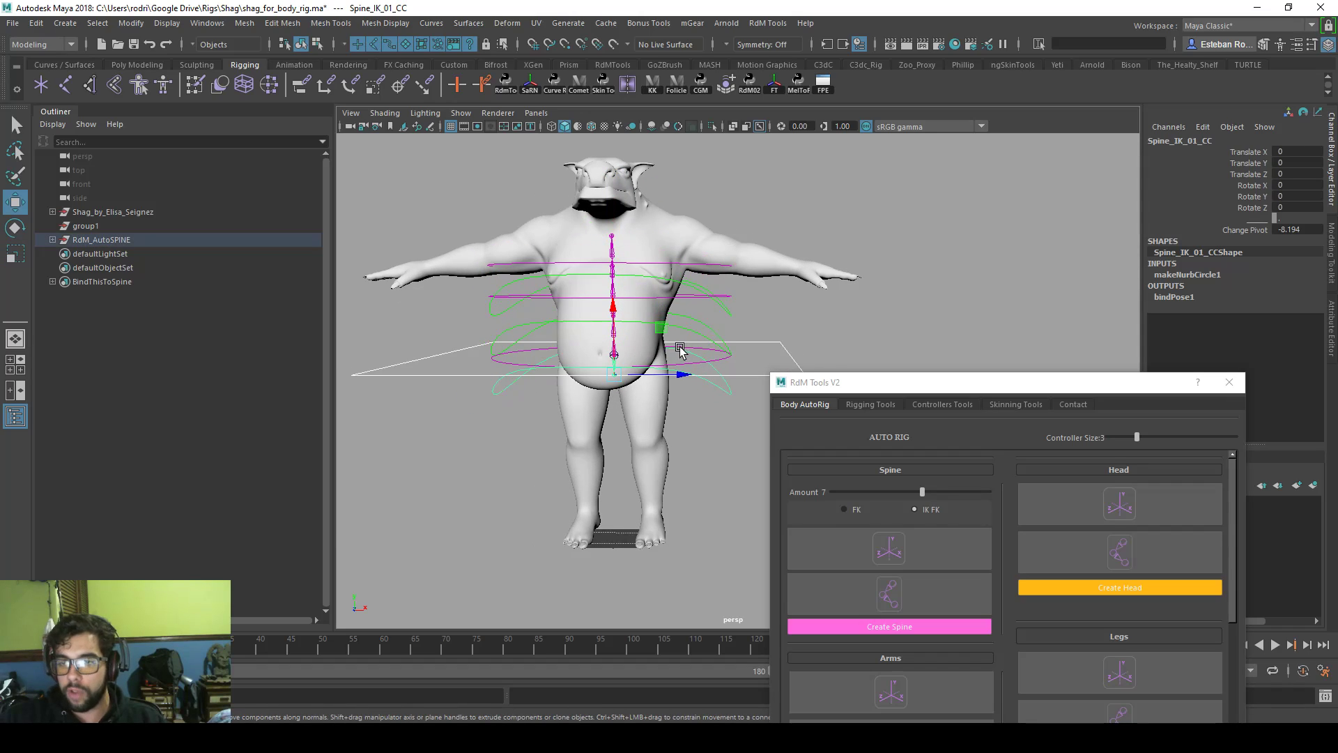
{"action": "left_click", "coordinate": [680, 376]}
{"action": "left_click", "coordinate": [682, 374]}
{"action": "mouse_move", "coordinate": [684, 374]}
{"action": "left_mouse_down"}
{"action": "mouse_move", "coordinate": [648, 378]}
{"action": "mouse_move", "coordinate": [691, 376]}
{"action": "left_mouse_up"}
{"action": "key", "text": "ctrl+z"}
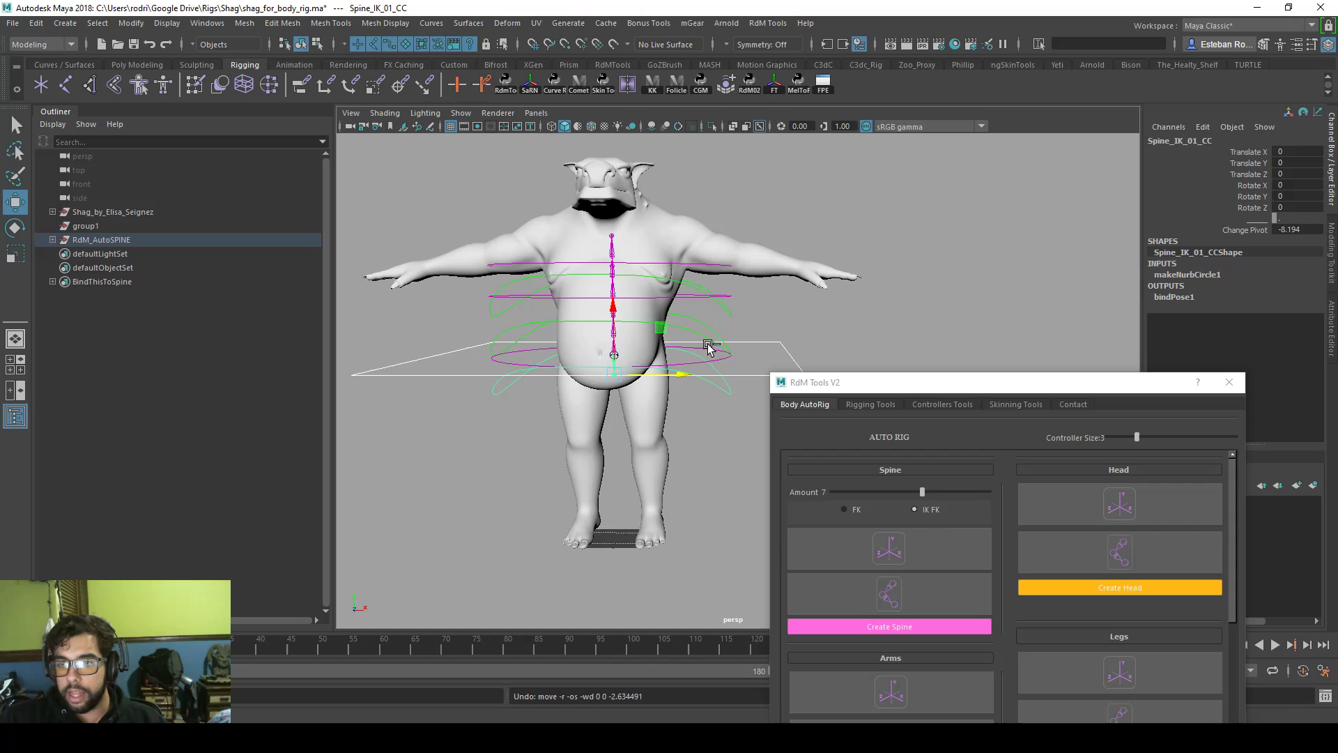
- Test the other spine controllers by moving and rotating them, undoing each change
{"action": "left_click", "coordinate": [699, 332]}
{"action": "left_click_drag", "start_coordinate": [683, 321], "coordinate": [680, 279]}
{"action": "key", "text": "ctrl+z"}
{"action": "left_click", "coordinate": [546, 350]}
{"action": "key", "text": "e"}
{"action": "key", "text": "ctrl+z"}
{"action": "left_click", "coordinate": [498, 305]}
{"action": "left_click", "coordinate": [502, 315]}
{"action": "key", "text": "w"}
{"action": "key", "text": "ctrl+z"}
- Try Change Pivot values of -2, 5 and -20 on the Spine_IK_01_CC controller and undo them
{"action": "left_click", "coordinate": [698, 368]}
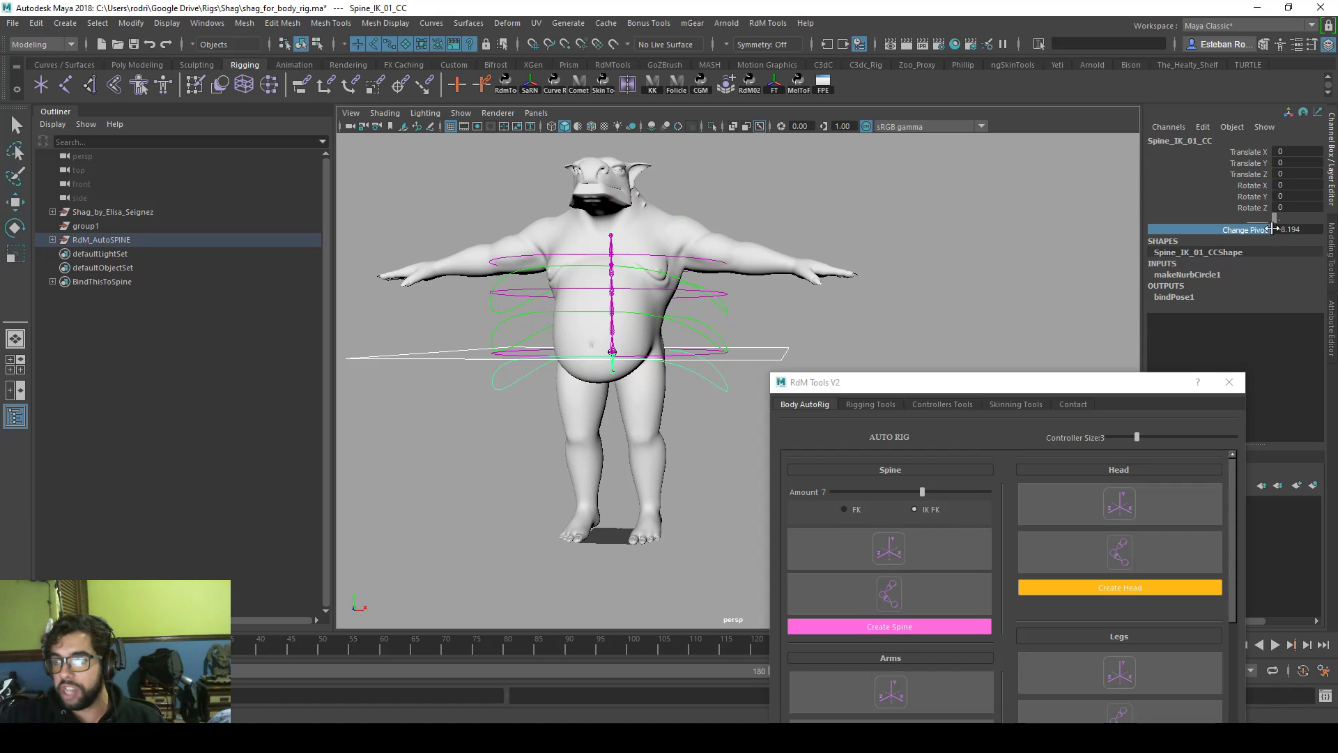
{"action": "double_click", "coordinate": [1294, 230]}
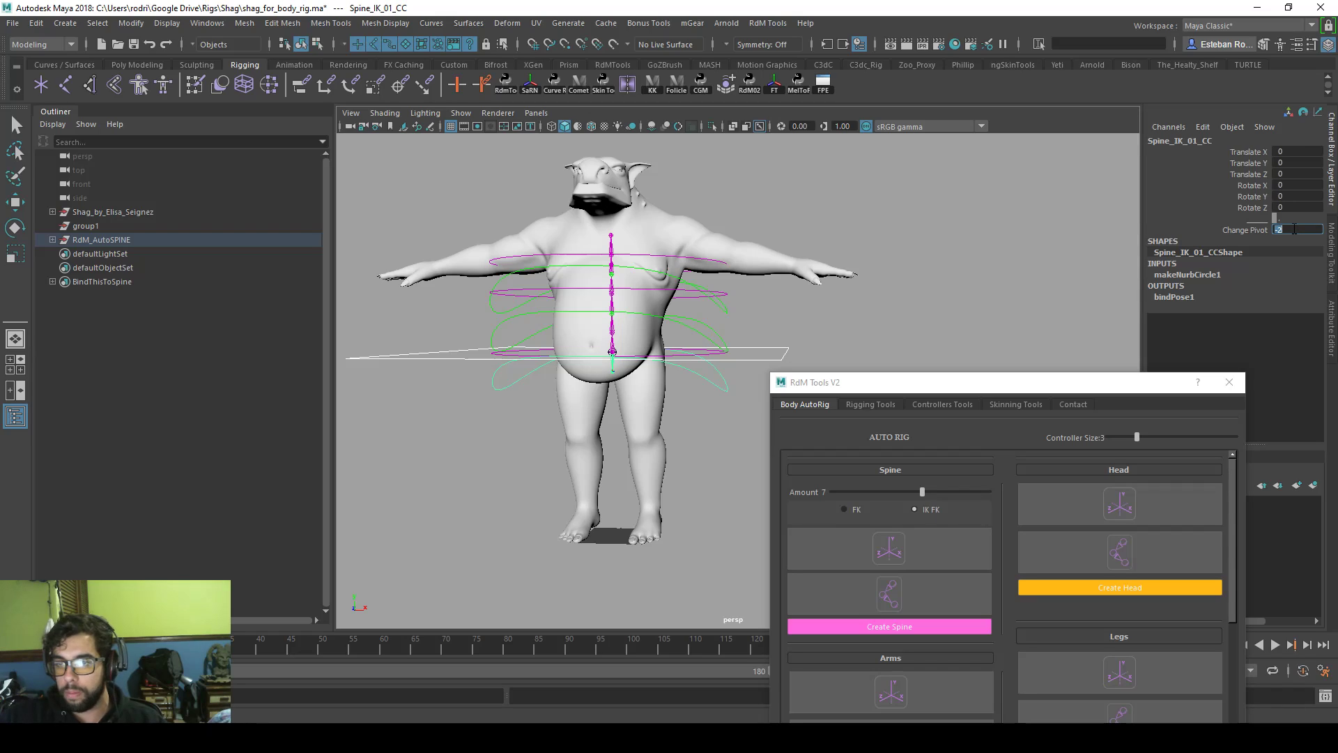
{"action": "key", "text": "w"}
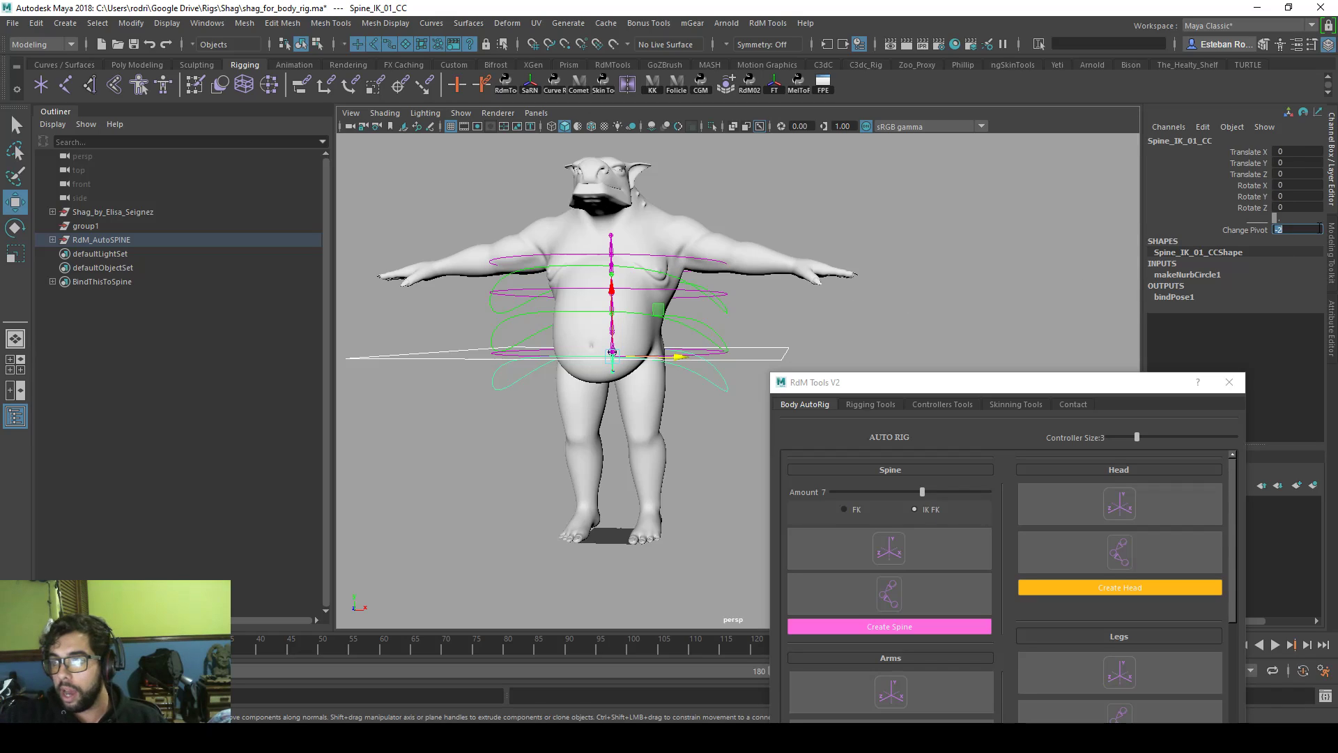
{"action": "type", "text": "5"}
{"action": "key", "text": "Return"}
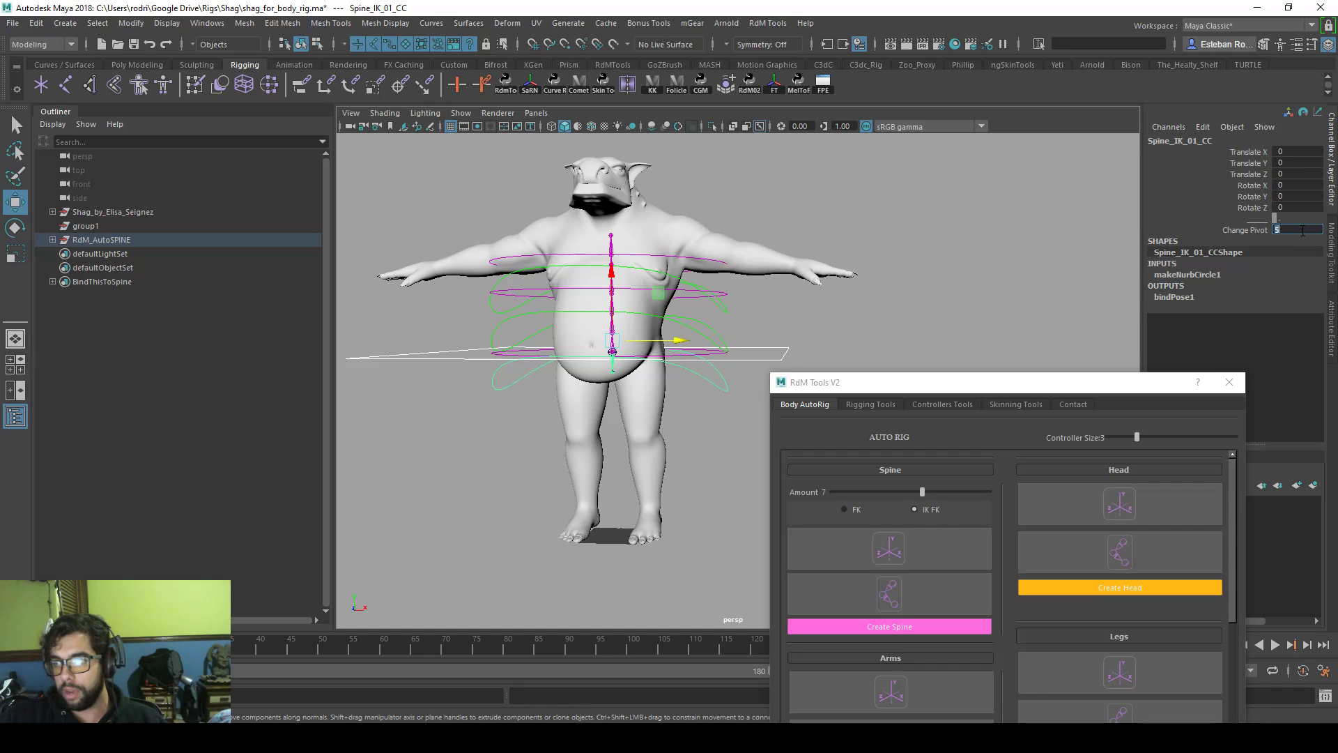
{"action": "type", "text": "-20"}
{"action": "key", "text": "Return"}
{"action": "left_click", "coordinate": [794, 290]}
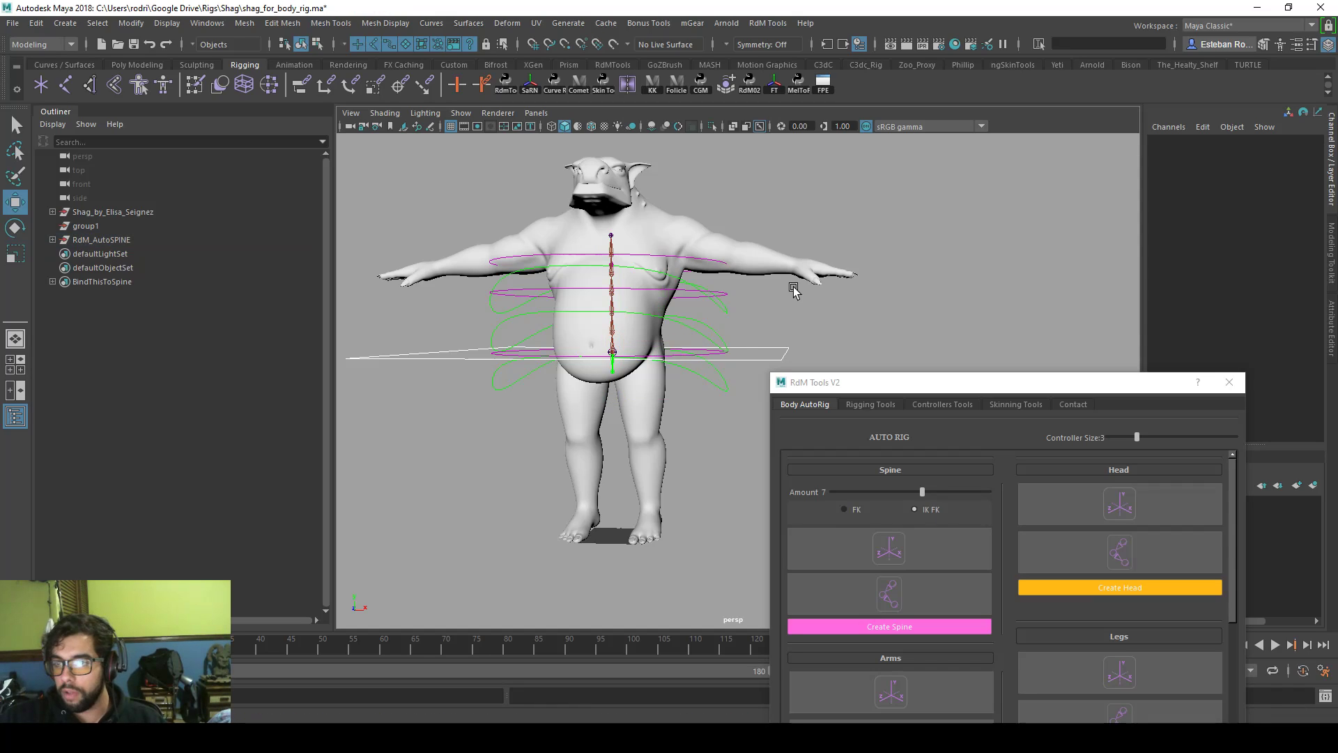
{"action": "left_click_drag", "start_coordinate": [793, 290], "coordinate": [800, 296], "text": "alt"}
{"action": "key", "text": "ctrl+z"}
{"action": "key", "text": "ctrl+z"}
{"action": "key", "text": "ctrl+z"}
{"action": "key", "text": "ctrl+z"}
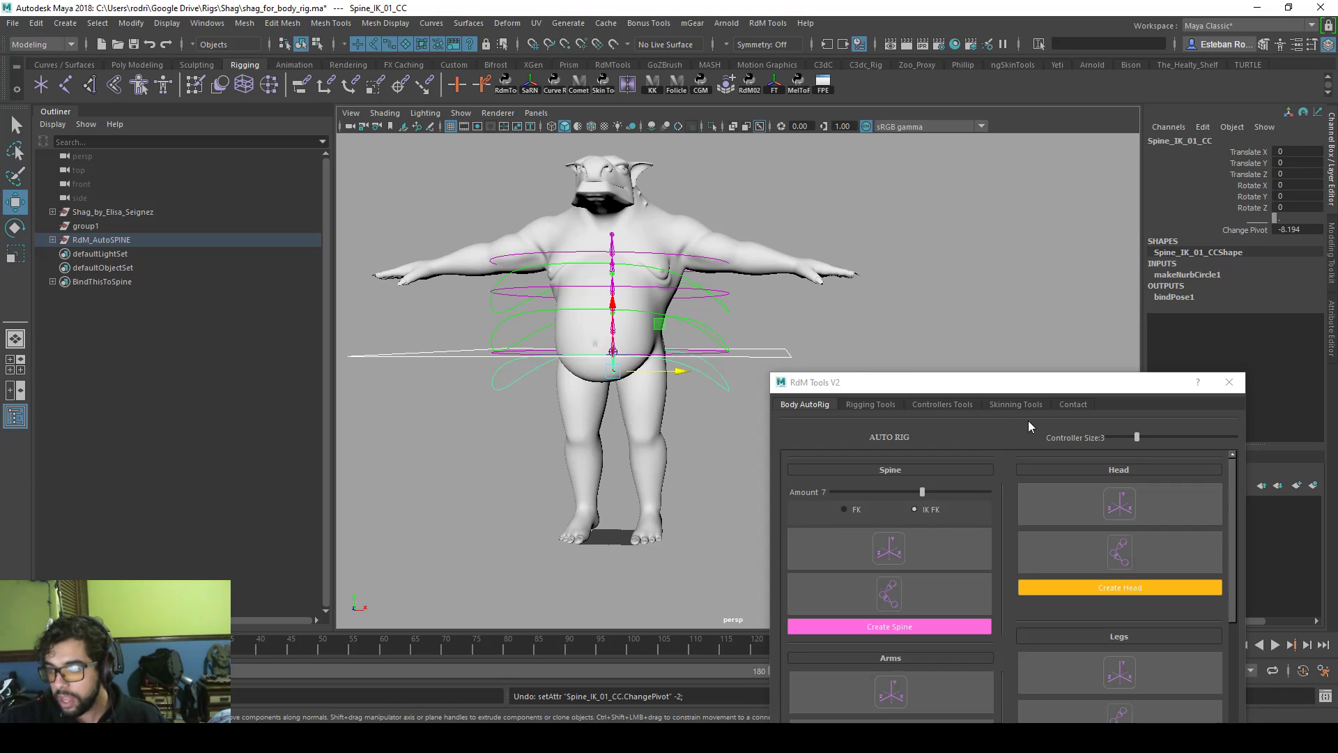
- Create the neck and head locators for the head rig and show them in the side view
{"action": "left_click", "coordinate": [1016, 382]}
{"action": "left_click_drag", "start_coordinate": [1014, 382], "coordinate": [1017, 255]}
{"action": "left_click", "coordinate": [1053, 378]}
{"action": "left_click_drag", "start_coordinate": [613, 345], "coordinate": [538, 349], "text": "alt"}
{"action": "key", "text": "space"}
{"action": "key", "text": "space"}
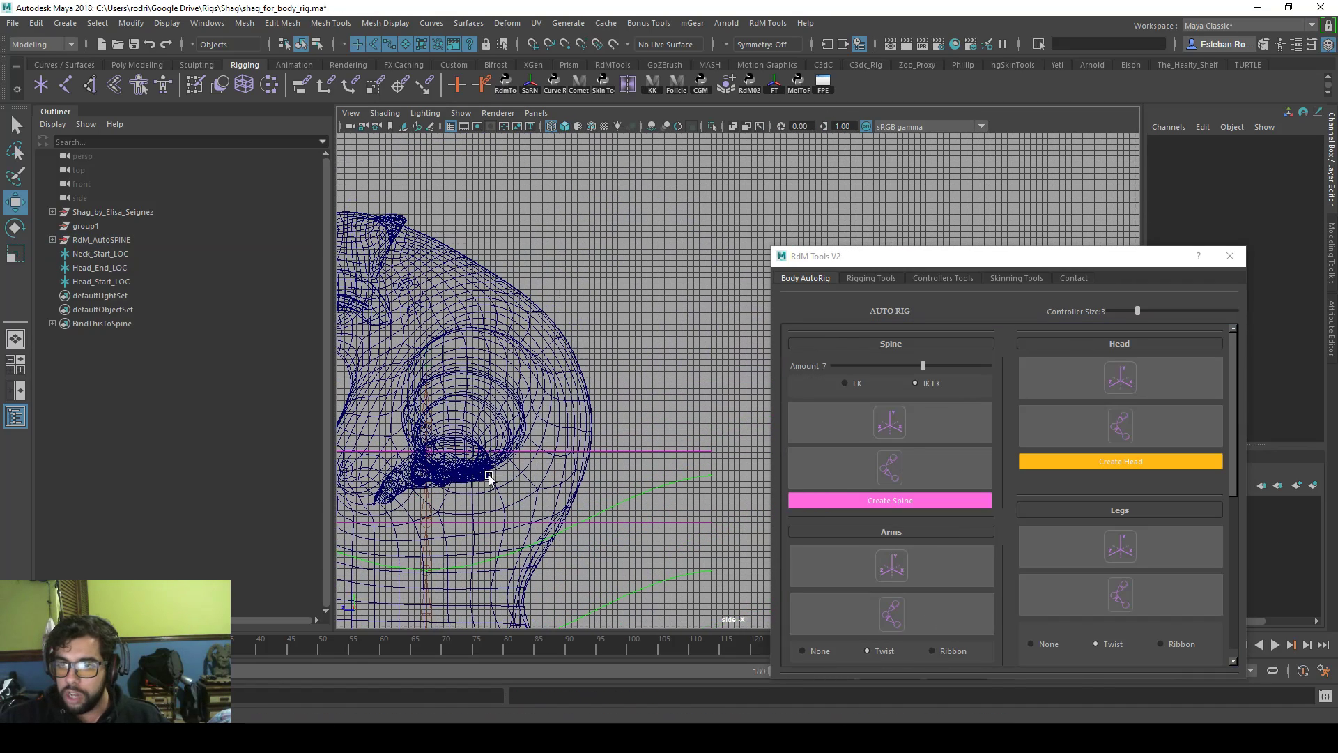
- Move Head_Start_LOC and Head_End_LOC together to the base of the skull, with Head_Start_LOC at about Y 142.3, Z 5.4
{"action": "left_click", "coordinate": [108, 266]}
{"action": "left_click", "coordinate": [112, 281], "text": "shift"}
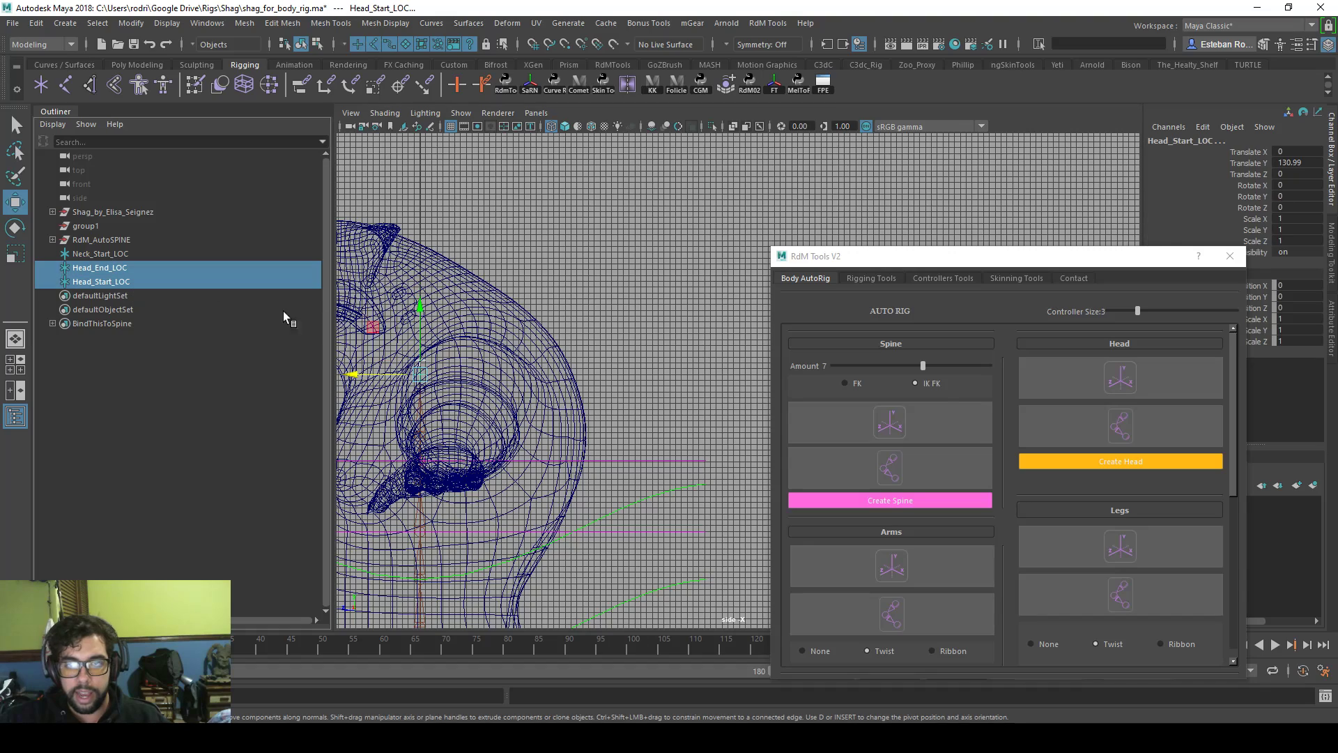
{"action": "key", "text": "f"}
{"action": "left_click_drag", "start_coordinate": [506, 364], "coordinate": [473, 304]}
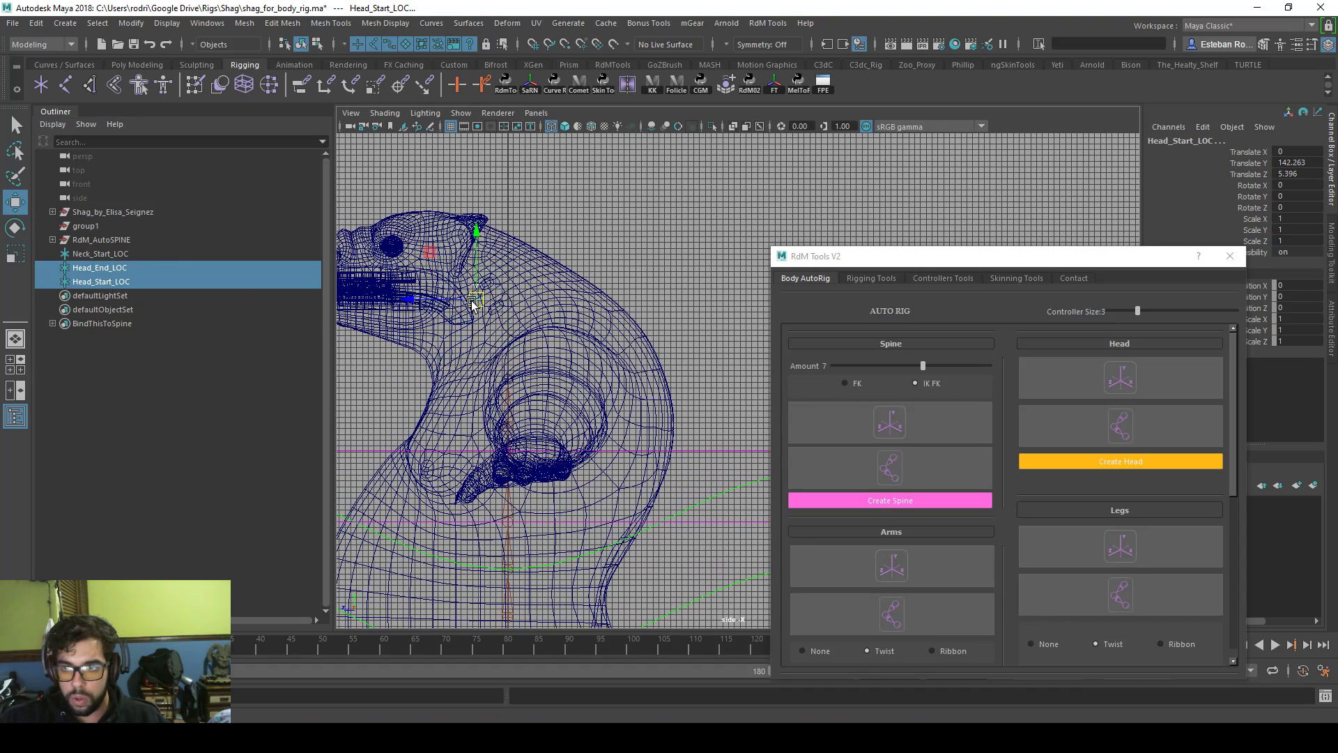
- Move Head_End_LOC to the top of the head, at about Y 157.8 and Z 12, and return to perspective
{"action": "left_click", "coordinate": [139, 267]}
{"action": "key", "text": "f"}
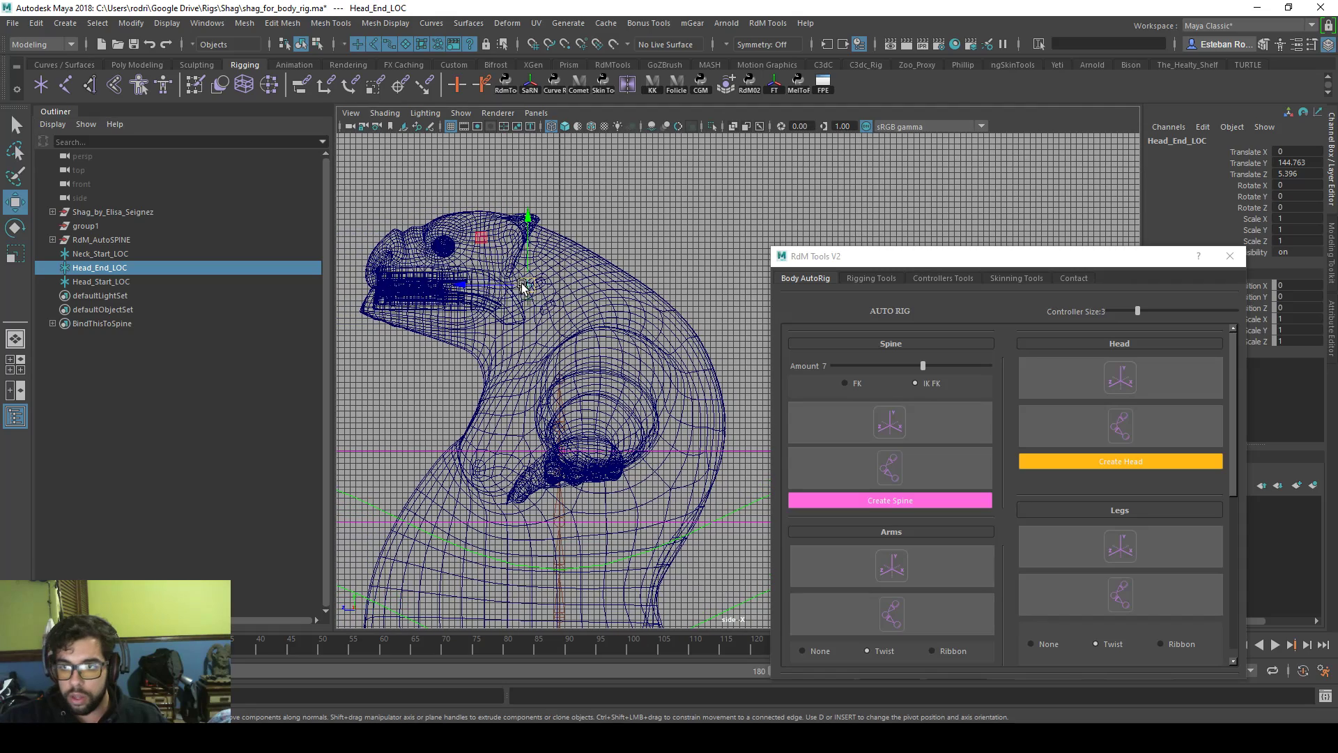
{"action": "left_click_drag", "start_coordinate": [483, 223], "coordinate": [483, 209]}
{"action": "key", "text": "space"}
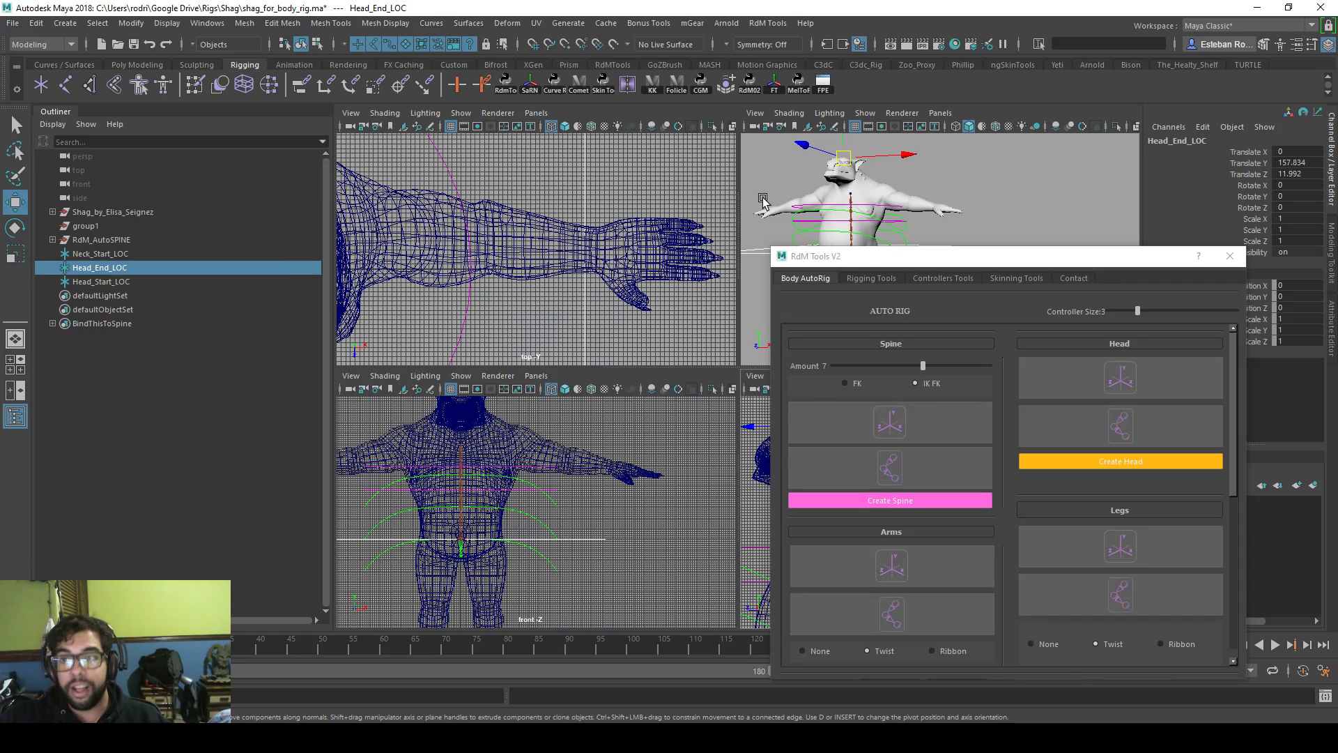
{"action": "key", "text": "space"}
{"action": "left_click_drag", "start_coordinate": [601, 288], "coordinate": [545, 307], "text": "alt"}
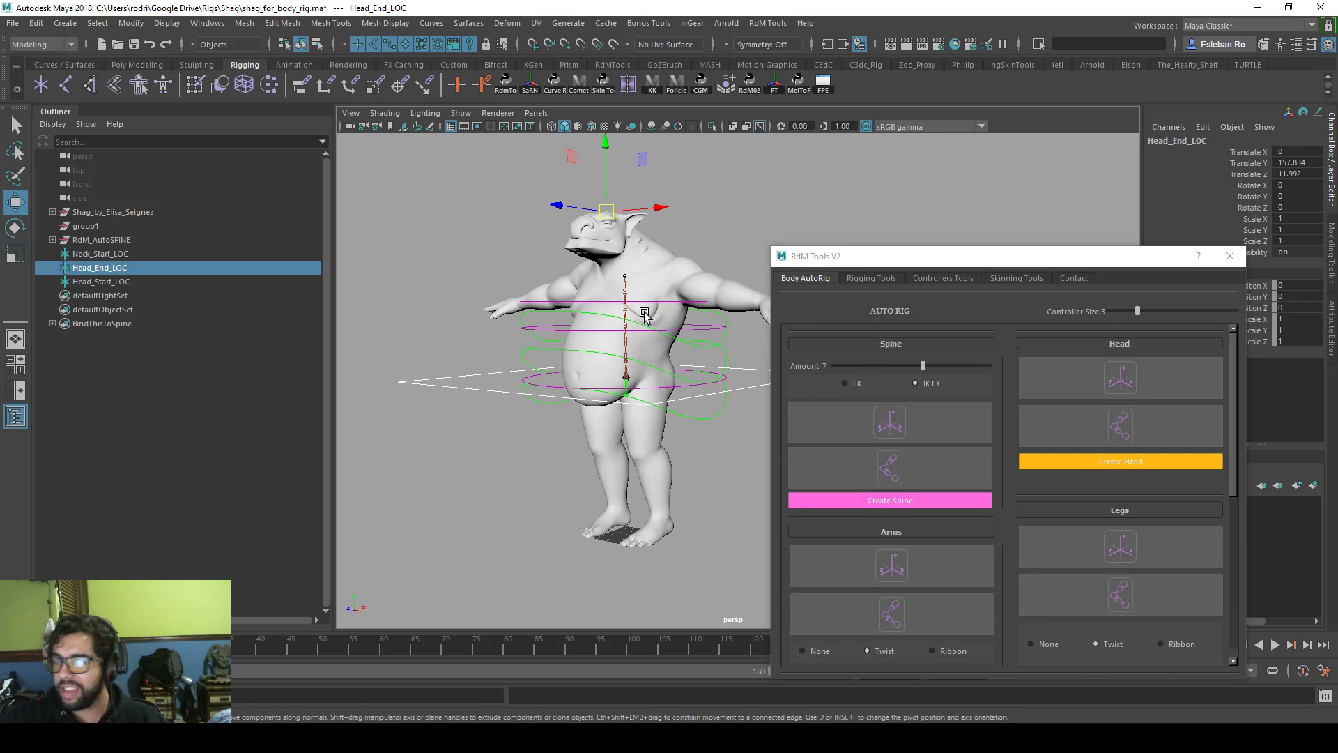
- Generate the neck and head joints from the placed locators and view them on the model
{"action": "left_click_drag", "start_coordinate": [644, 314], "coordinate": [654, 326], "text": "alt"}
{"action": "left_click", "coordinate": [1083, 432]}
{"action": "right_click_drag", "start_coordinate": [648, 352], "coordinate": [714, 370], "text": "alt"}
{"action": "middle_click_drag", "start_coordinate": [640, 317], "coordinate": [608, 387], "text": "alt"}
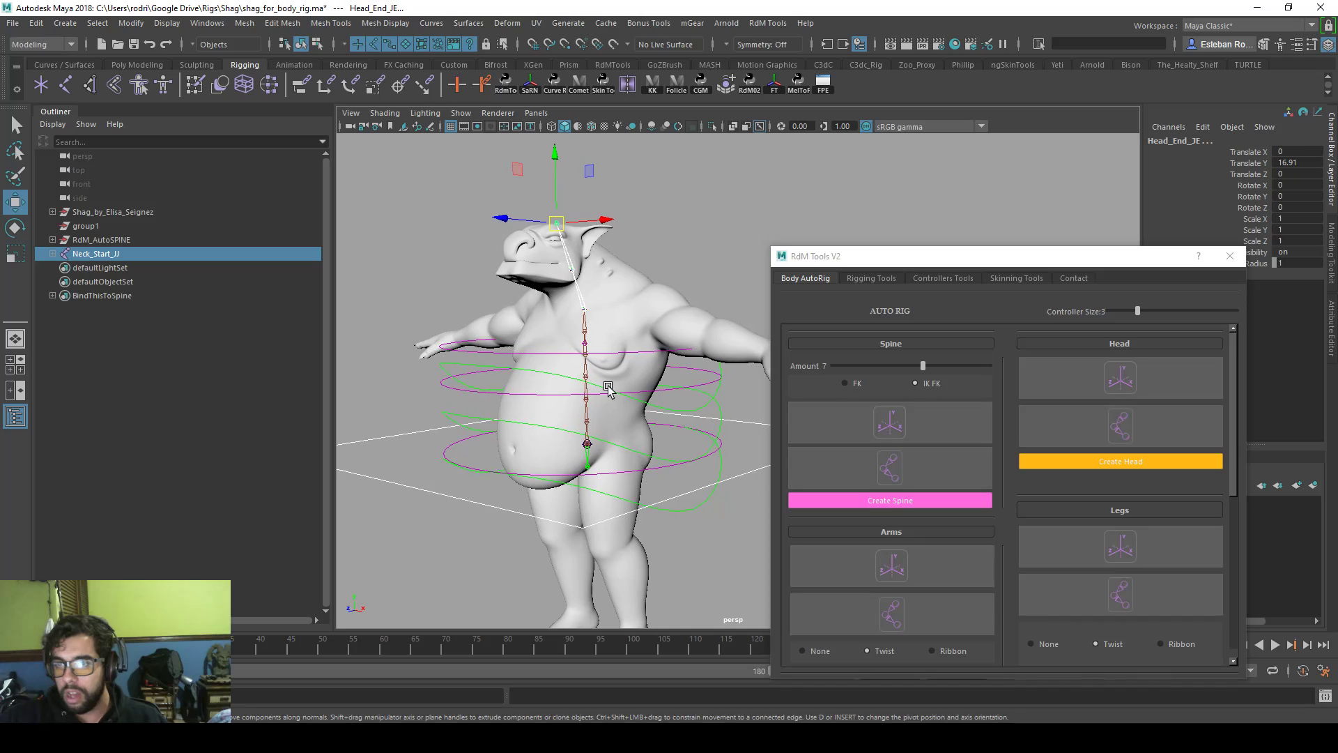
{"action": "left_click_drag", "start_coordinate": [608, 389], "coordinate": [648, 391], "text": "alt"}
- Set the controller size to 1 and create the head rig
{"action": "left_click", "coordinate": [1115, 314]}
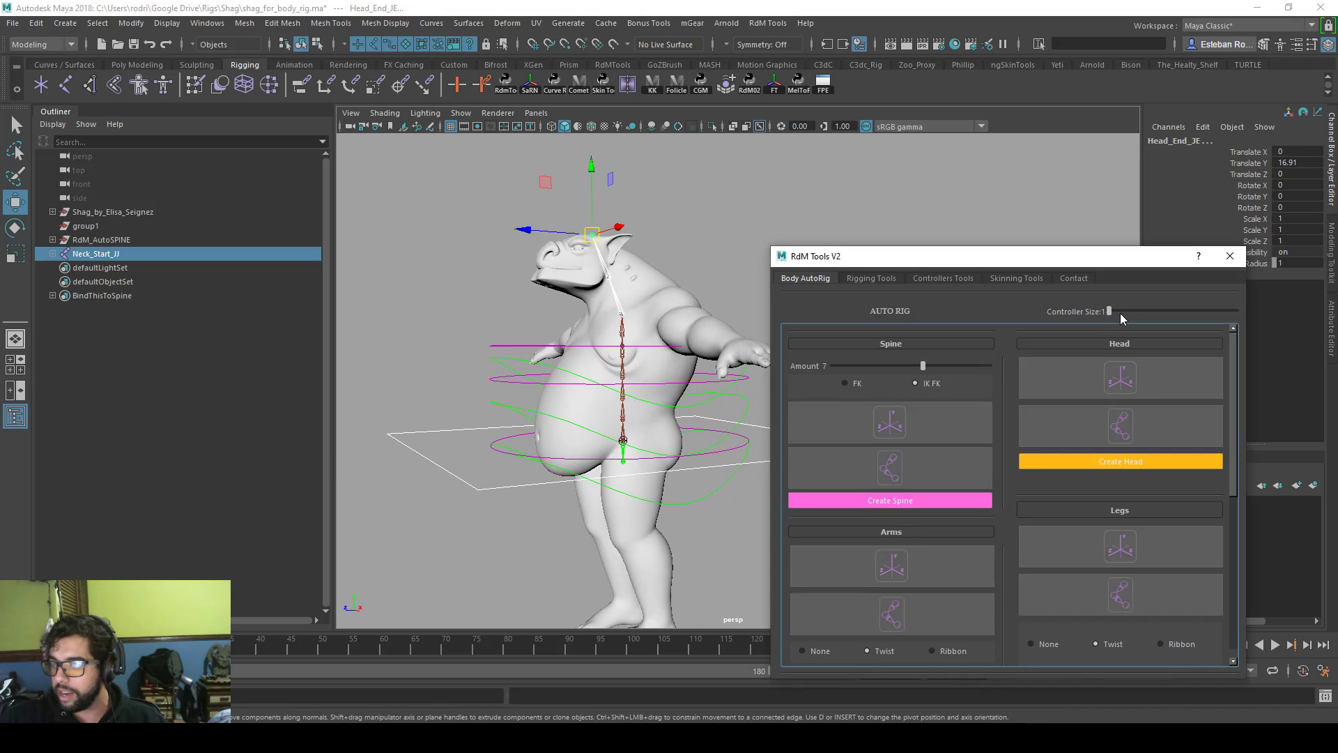
{"action": "left_click", "coordinate": [1115, 462]}
{"action": "left_click_drag", "start_coordinate": [669, 446], "coordinate": [617, 440], "text": "alt"}
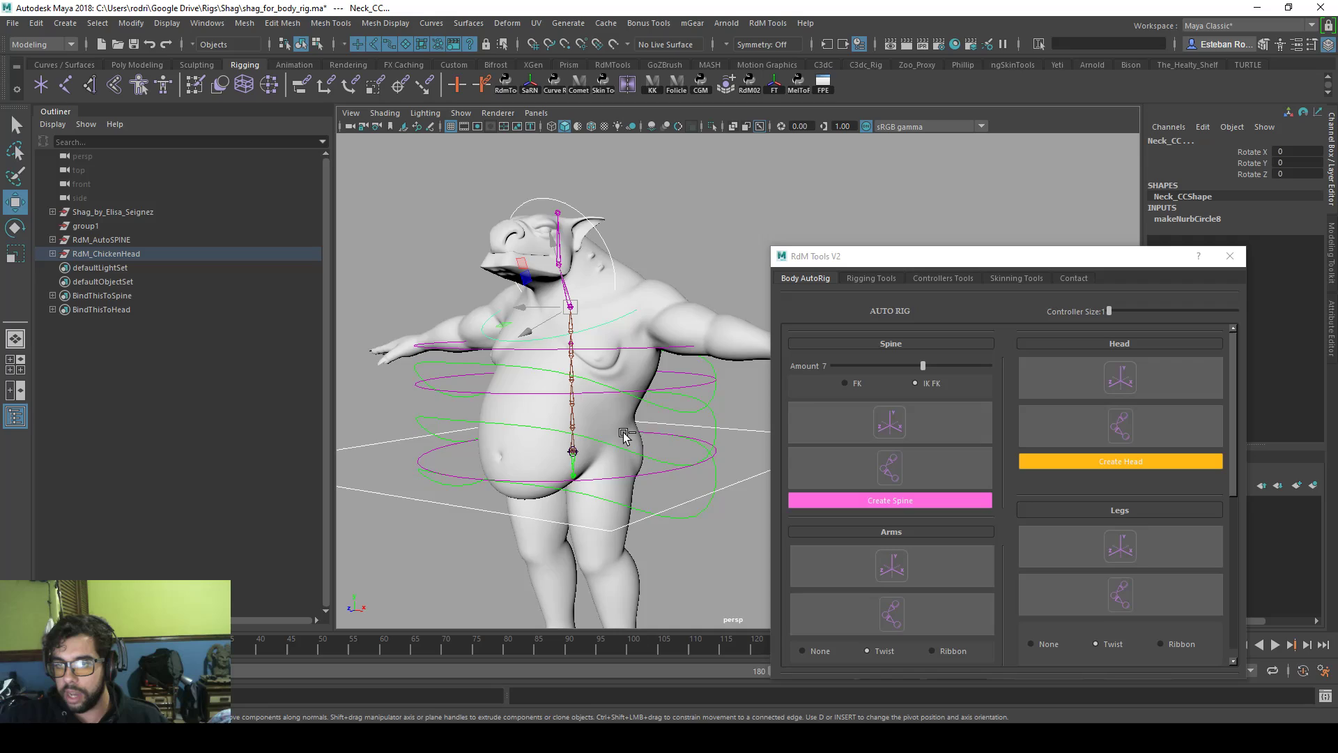
- Isolate the new controllers, then raise and slightly shrink all control vertices of the neck controller to fit the neck
{"action": "key", "text": "ctrl+1"}
{"action": "right_click_drag", "start_coordinate": [599, 324], "coordinate": [550, 325]}
{"action": "left_click_drag", "start_coordinate": [637, 269], "coordinate": [670, 318]}
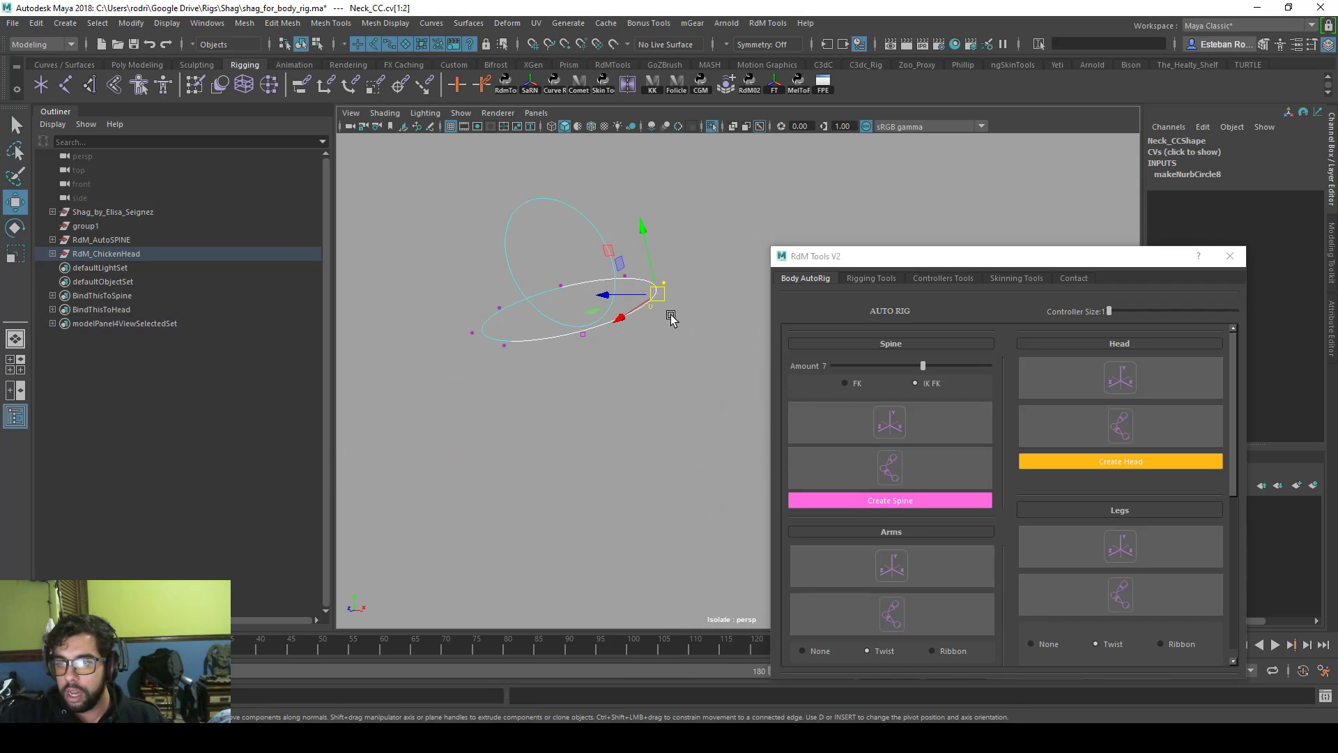
{"action": "right_click_drag", "start_coordinate": [644, 322], "coordinate": [645, 322], "text": "ctrl"}
{"action": "key", "text": "r"}
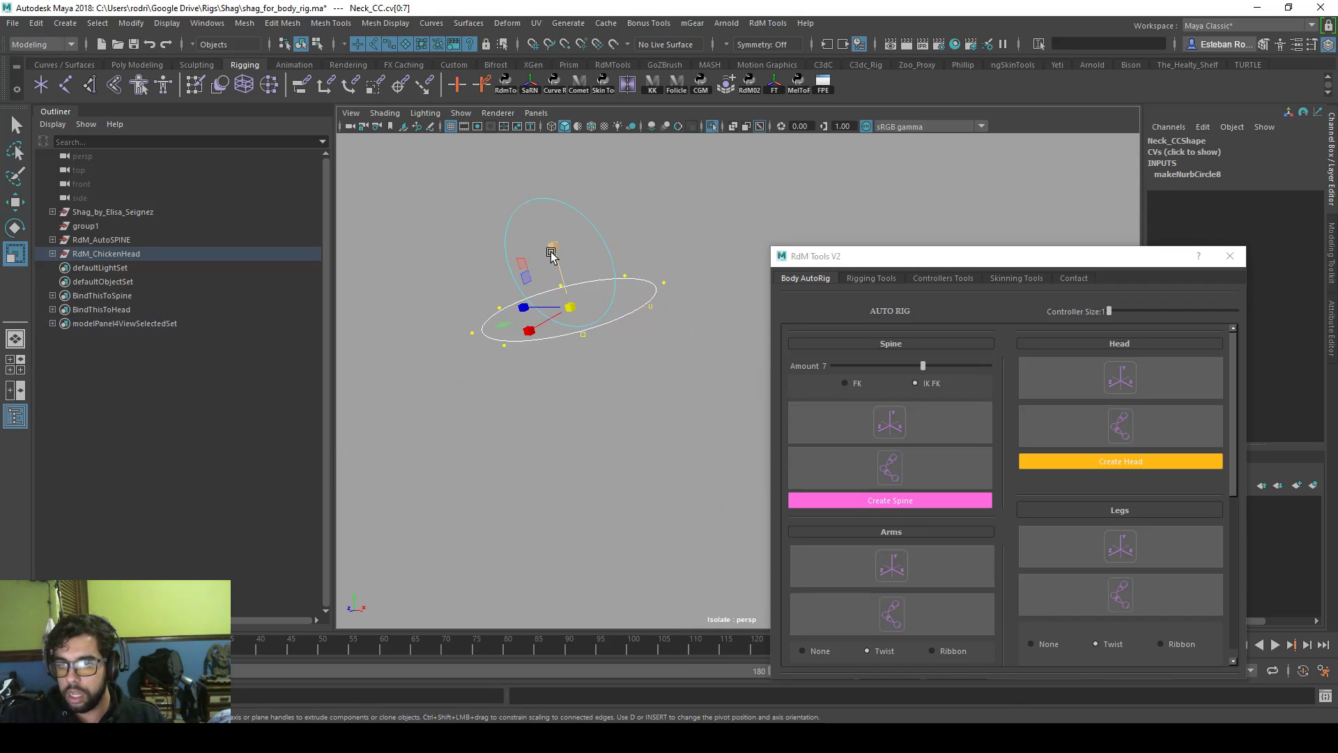
{"action": "key", "text": "ctrl+1"}
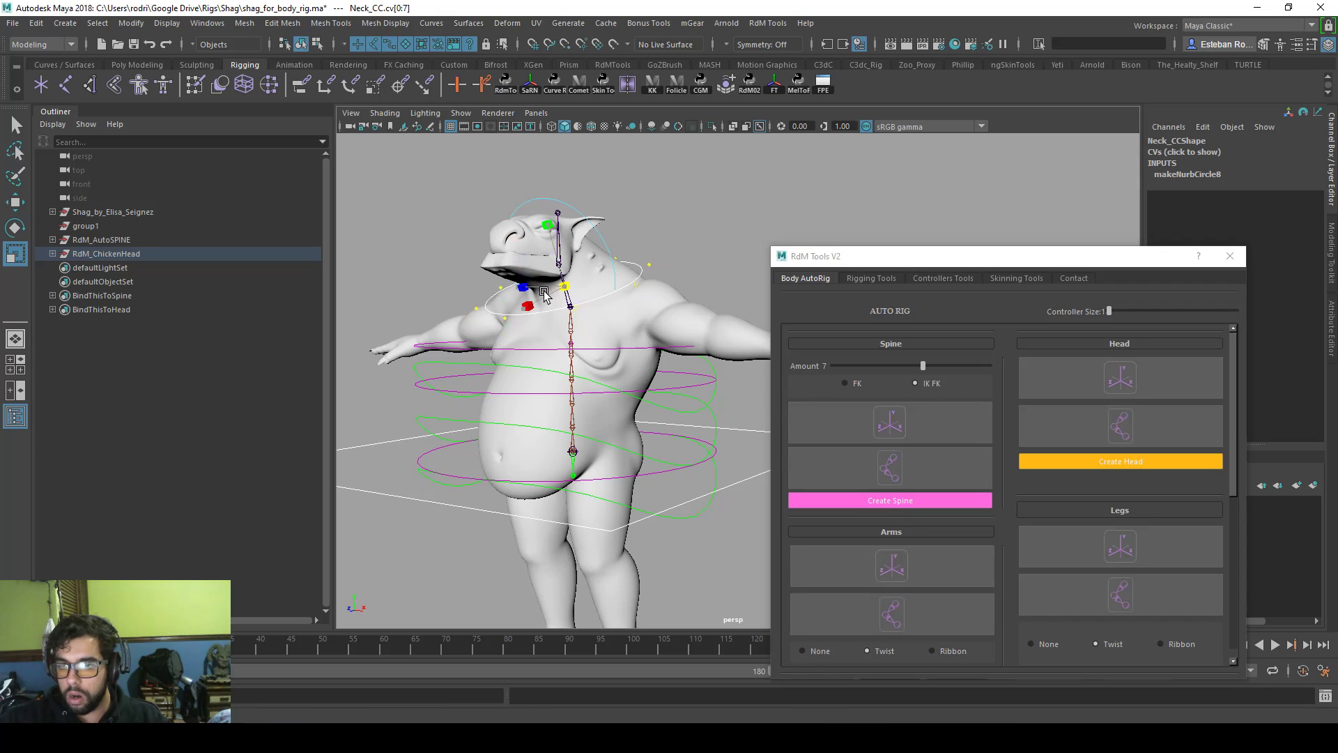
- Scale and shift the head controller's control vertices so its curve surrounds the head
{"action": "right_click_drag", "start_coordinate": [545, 208], "coordinate": [543, 191]}
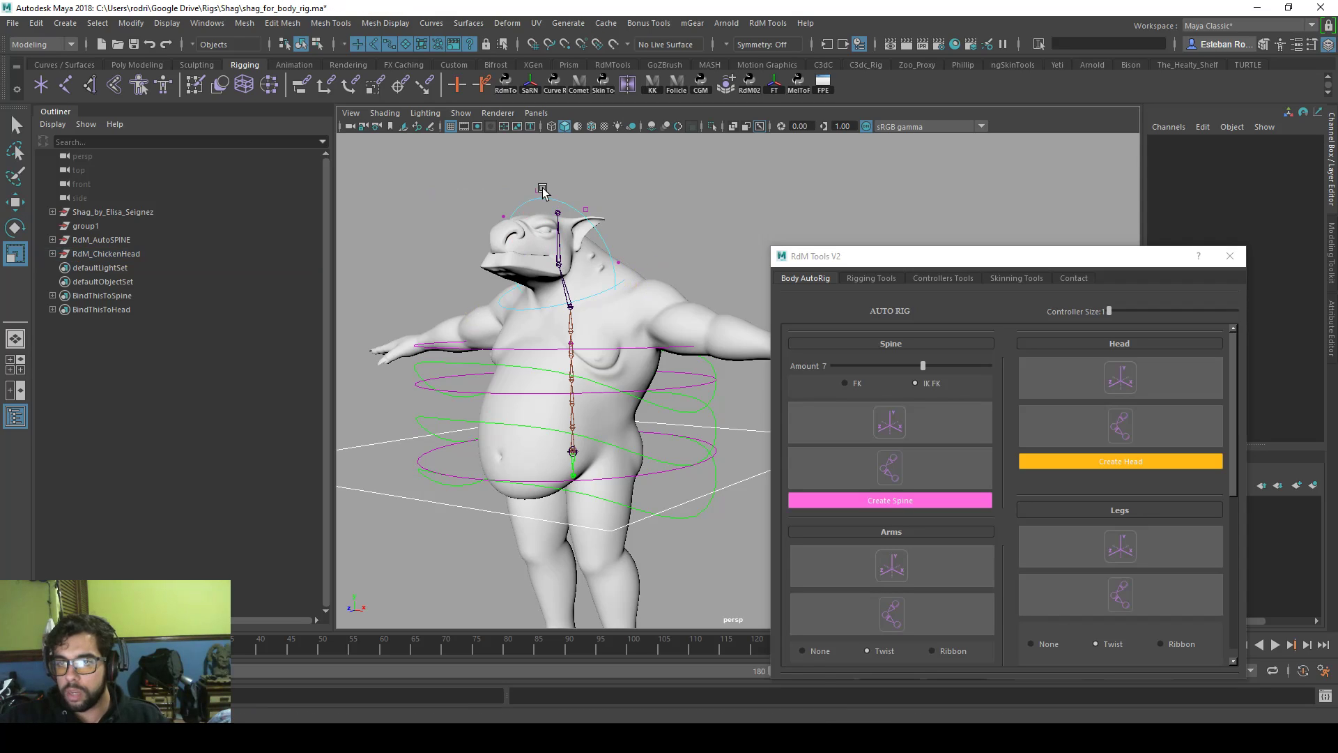
{"action": "left_click", "coordinate": [596, 221]}
{"action": "right_click", "coordinate": [593, 224]}
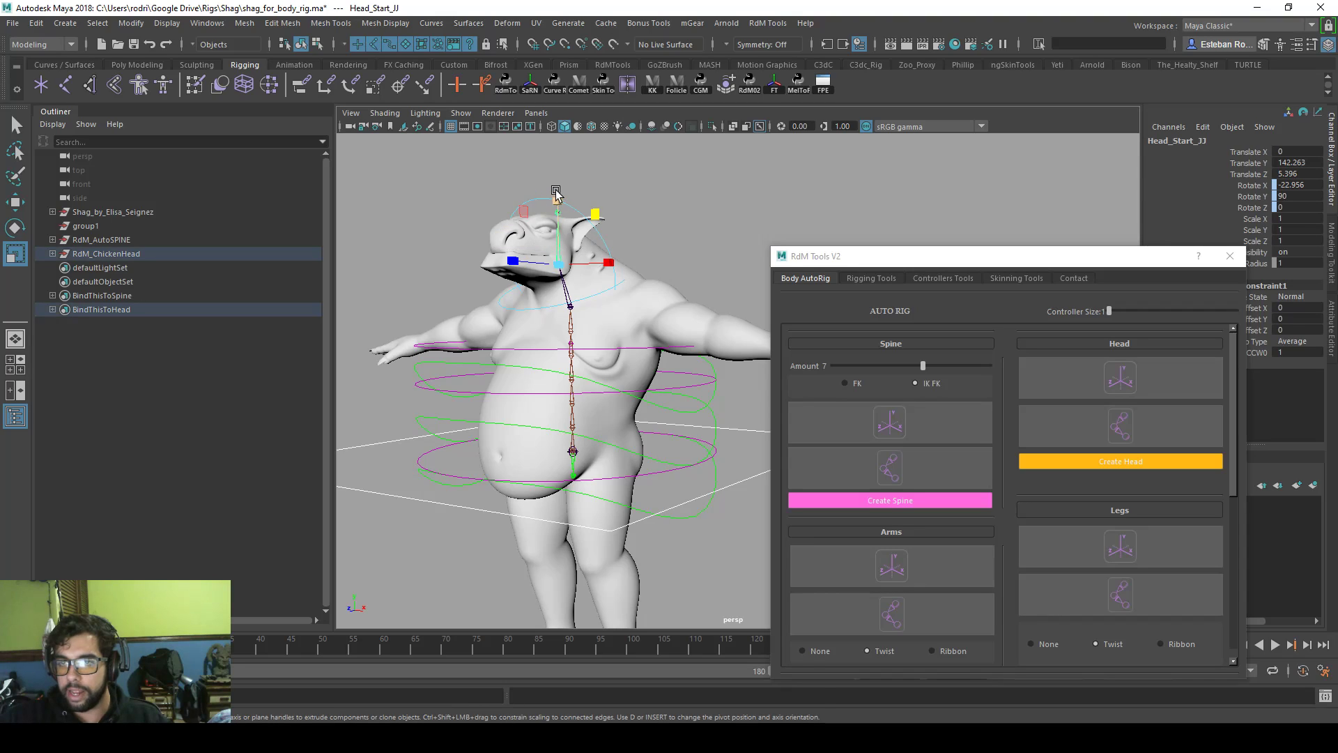
{"action": "left_click", "coordinate": [540, 198]}
{"action": "right_click", "coordinate": [539, 200]}
{"action": "right_click_drag", "start_coordinate": [537, 196], "coordinate": [503, 195]}
{"action": "left_click_drag", "start_coordinate": [538, 183], "coordinate": [548, 140]}
{"action": "key", "text": "w"}
{"action": "left_click_drag", "start_coordinate": [524, 204], "coordinate": [504, 209]}
{"action": "right_click_drag", "start_coordinate": [537, 208], "coordinate": [601, 191]}
{"action": "left_click", "coordinate": [642, 214]}
- Create the left arm locators for the clavicle, shoulder, elbow and wrist
{"action": "scroll", "coordinate": [642, 215], "scroll_direction": "down", "scroll_amount": 2}
{"action": "middle_click_drag", "start_coordinate": [700, 313], "coordinate": [657, 248], "text": "alt"}
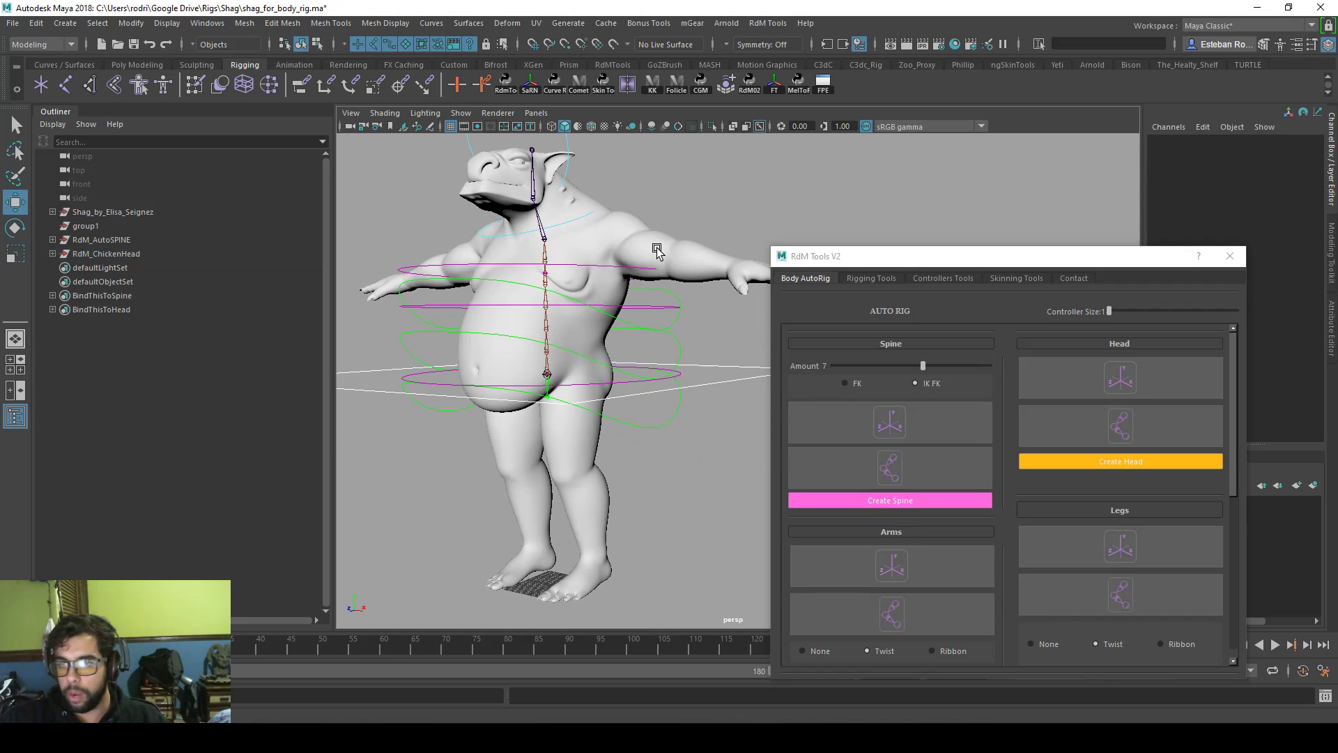
{"action": "left_click_drag", "start_coordinate": [606, 261], "coordinate": [639, 271], "text": "alt"}
{"action": "middle_click_drag", "start_coordinate": [640, 272], "coordinate": [608, 255], "text": "alt"}
{"action": "left_click_drag", "start_coordinate": [1063, 255], "coordinate": [1087, 167]}
{"action": "scroll", "coordinate": [1035, 318], "scroll_direction": "down", "scroll_amount": 3}
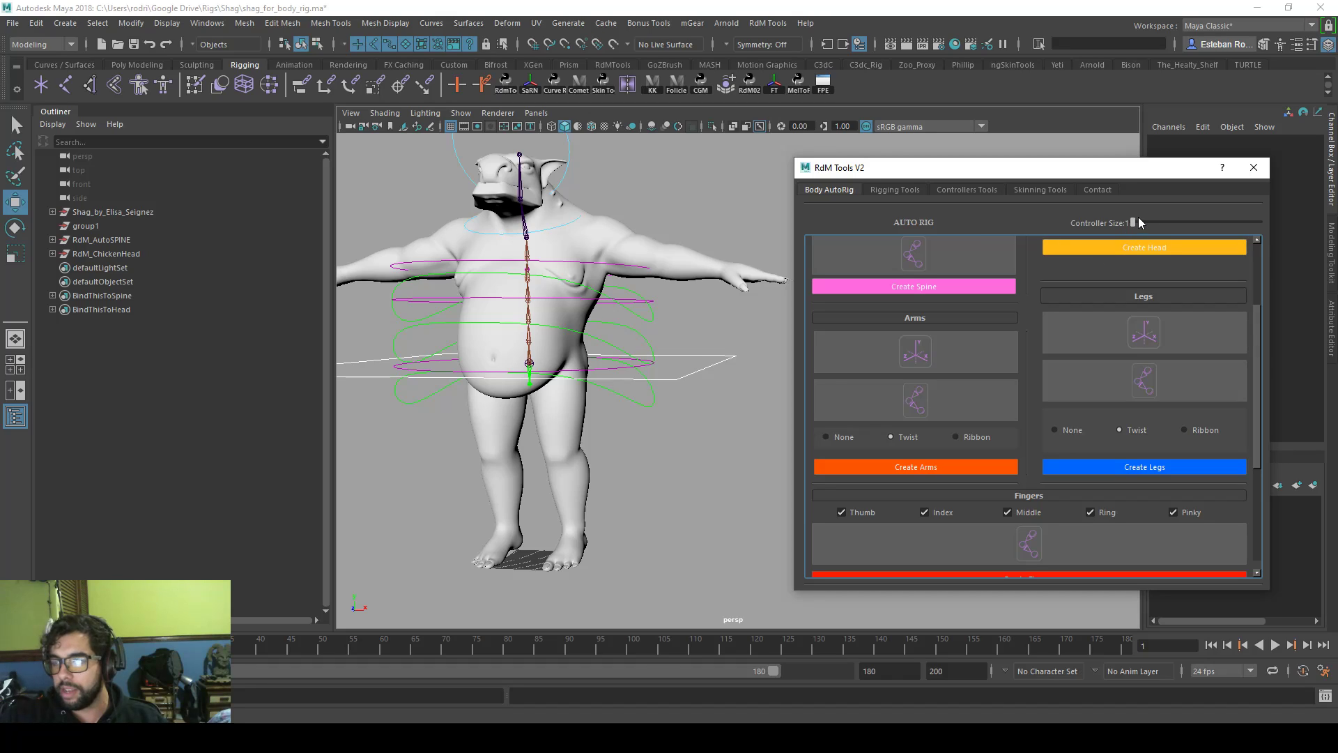
{"action": "scroll", "coordinate": [1047, 340], "scroll_direction": "up", "scroll_amount": 2}
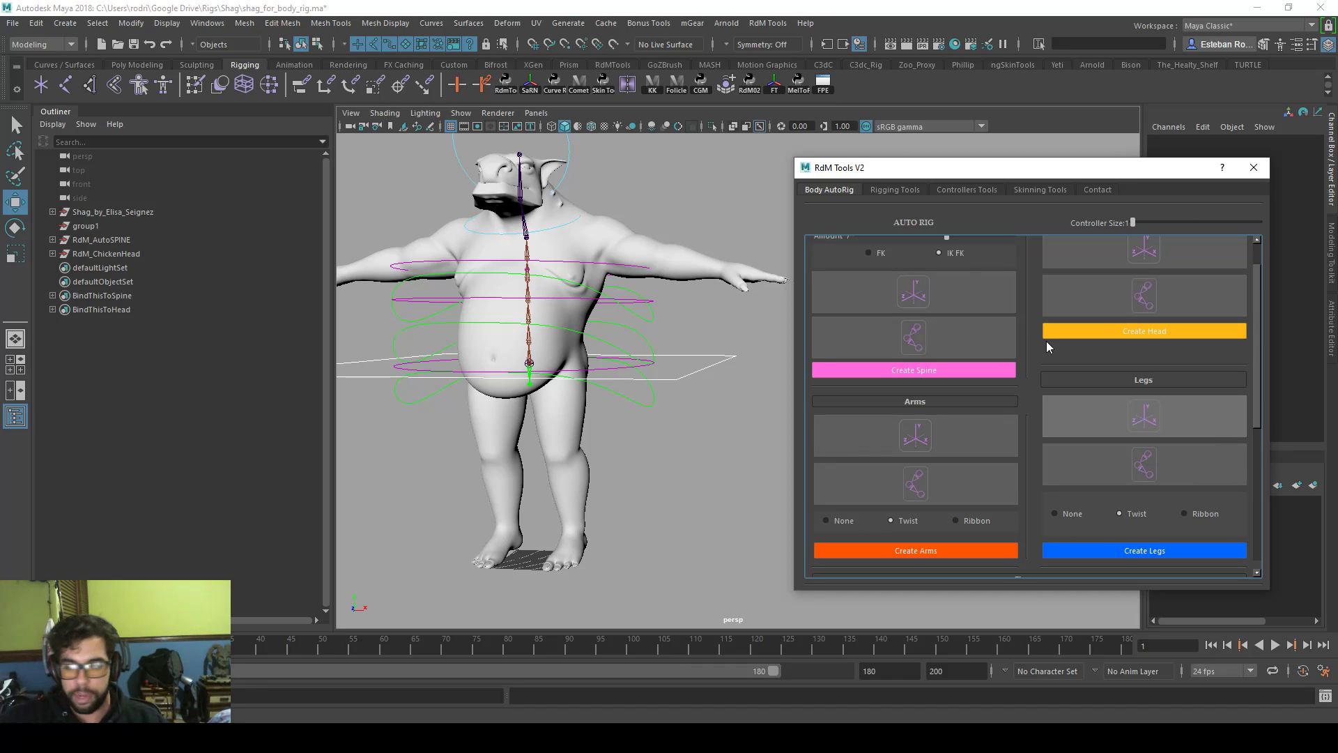
{"action": "scroll", "coordinate": [1047, 341], "scroll_direction": "down", "scroll_amount": 1}
{"action": "left_click", "coordinate": [954, 387]}
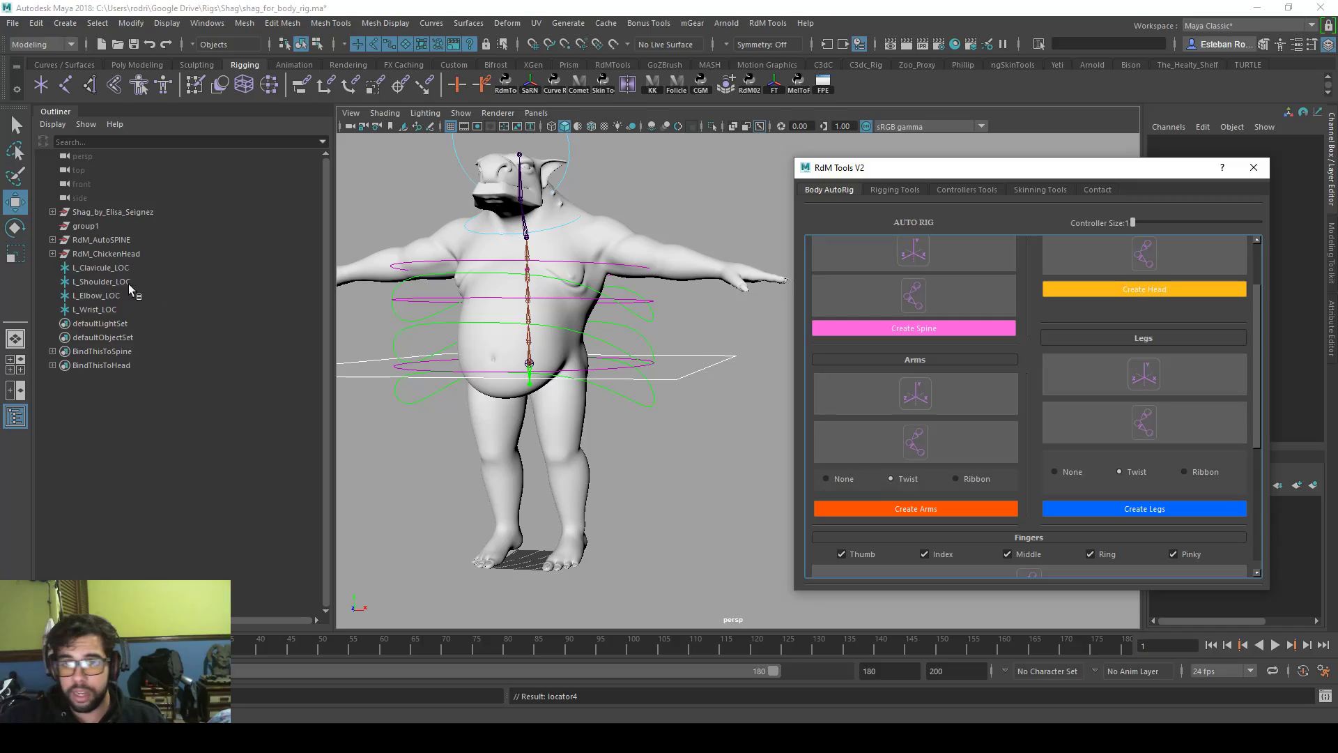
- In the front view, place the left clavicle locator in the upper chest at about X 9, Y 120.6
{"action": "left_click_drag", "start_coordinate": [105, 267], "coordinate": [104, 309]}
{"action": "key", "text": "space"}
{"action": "key", "text": "space"}
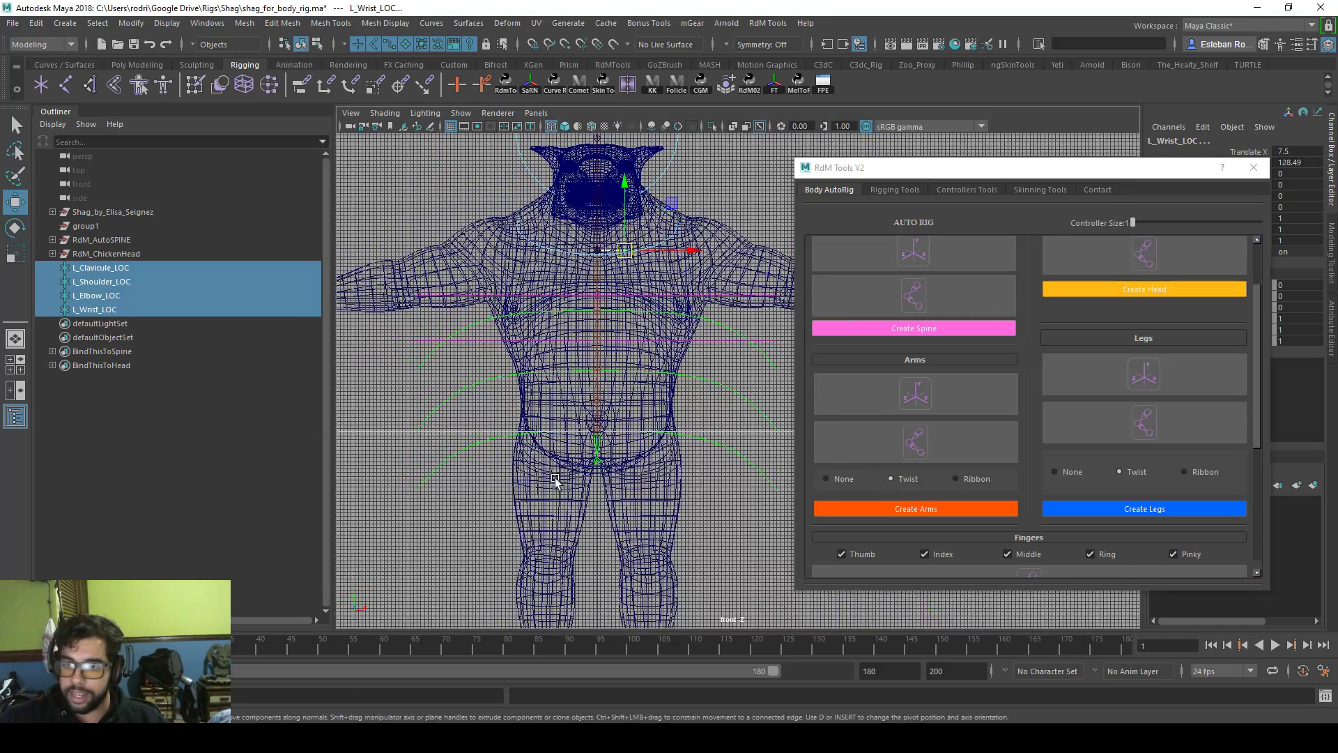
{"action": "middle_click_drag", "start_coordinate": [555, 478], "coordinate": [509, 524], "text": "alt"}
{"action": "scroll", "coordinate": [538, 451], "scroll_direction": "up", "scroll_amount": 3}
{"action": "middle_click_drag", "start_coordinate": [595, 355], "coordinate": [489, 378], "text": "alt"}
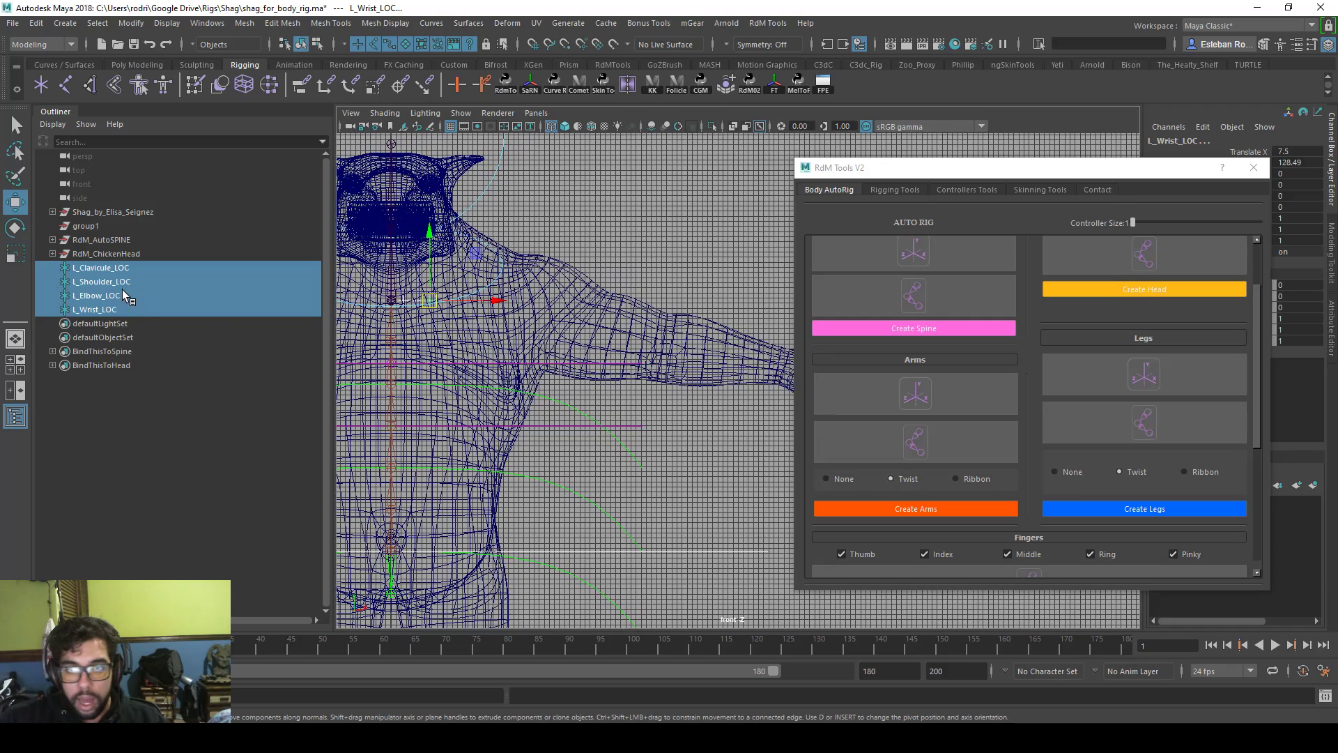
{"action": "left_click", "coordinate": [120, 264]}
{"action": "left_click_drag", "start_coordinate": [398, 306], "coordinate": [452, 350]}
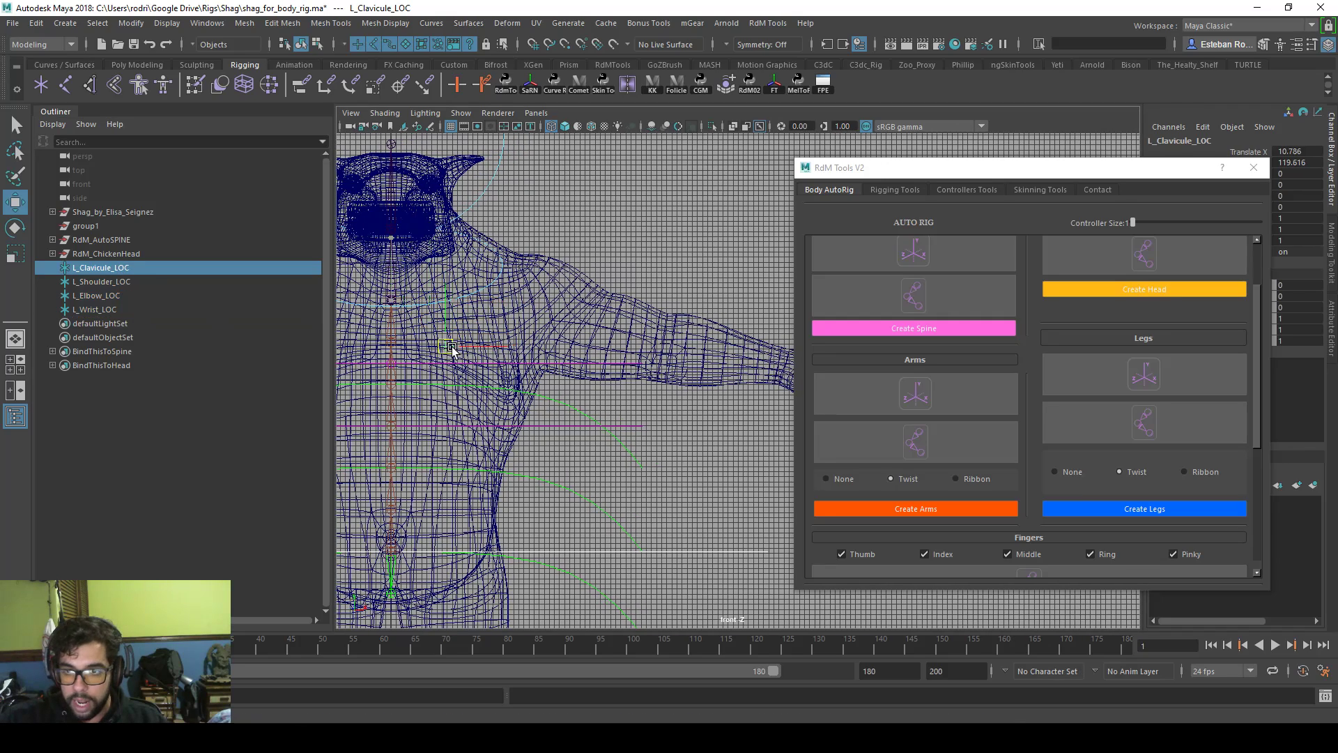
- Place the left shoulder locator at the shoulder joint, at about X 29.8, Y 127.1
{"action": "left_click_drag", "start_coordinate": [102, 285], "coordinate": [116, 308]}
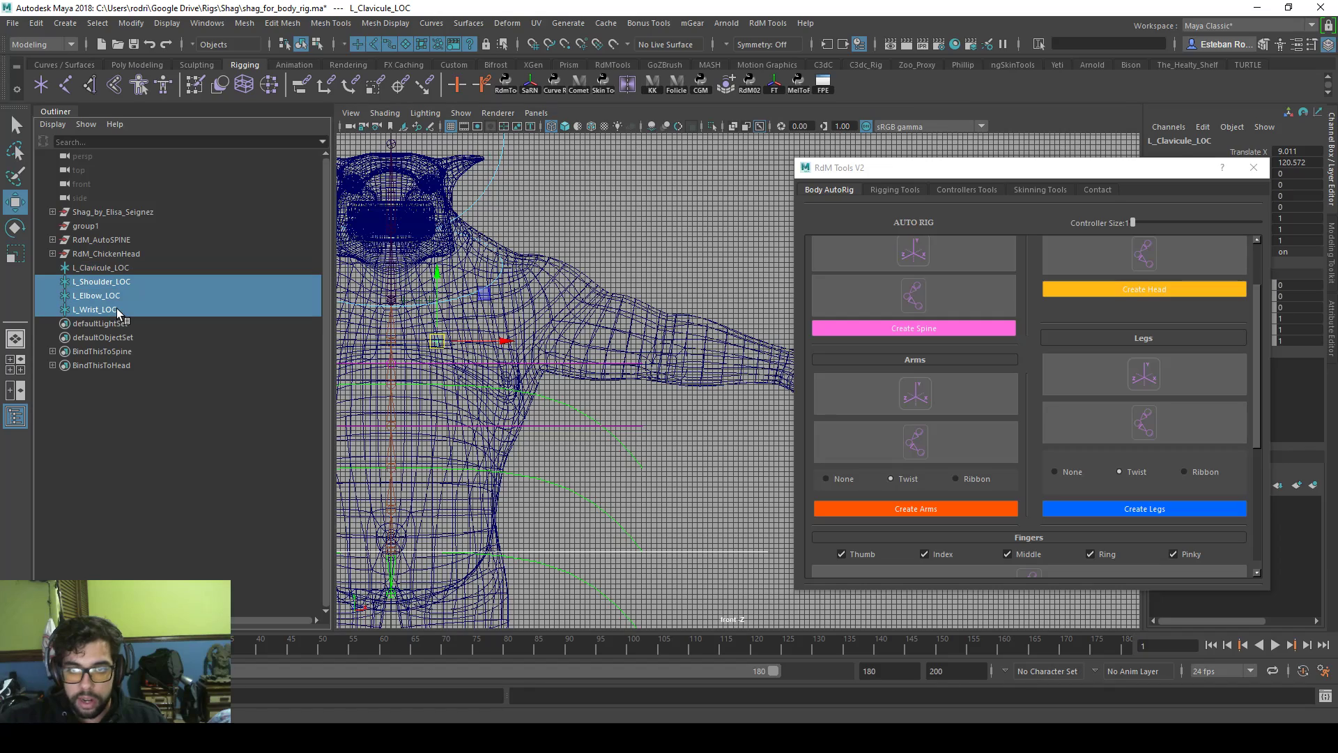
{"action": "left_click", "coordinate": [44, 286]}
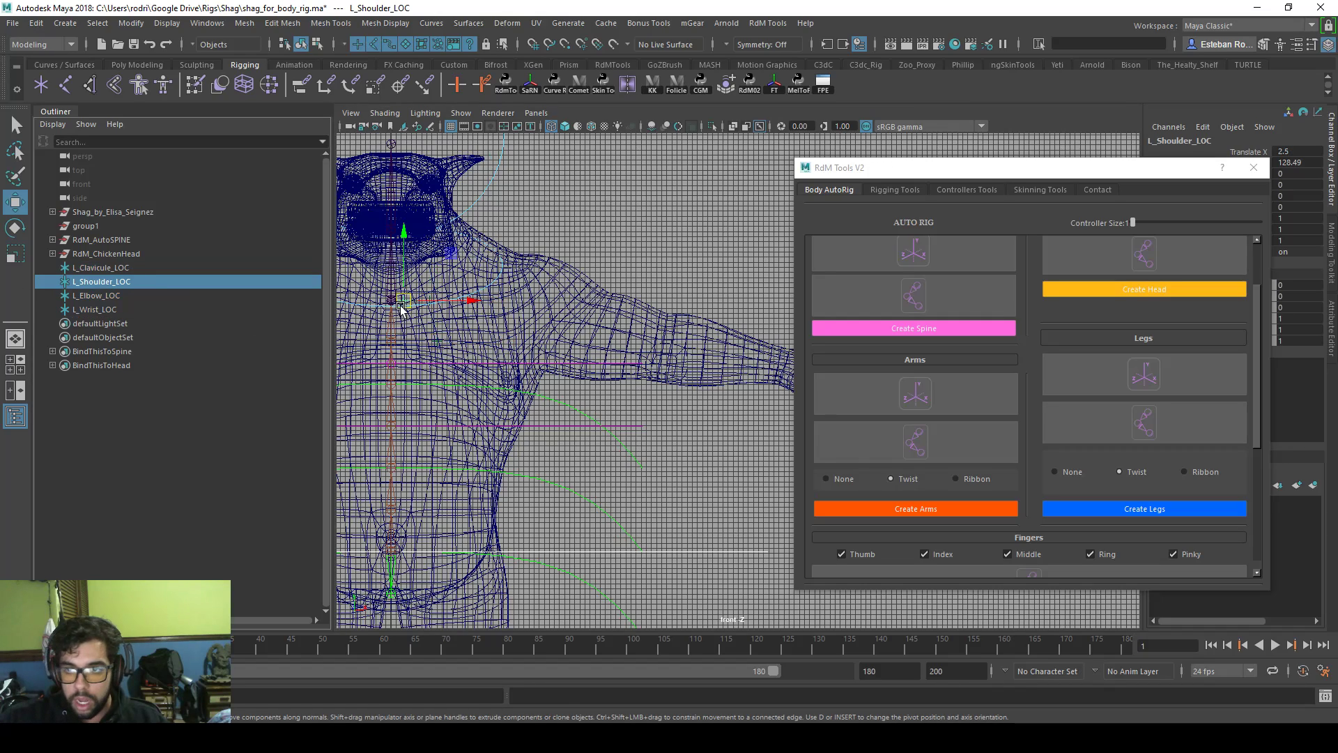
{"action": "left_click_drag", "start_coordinate": [402, 309], "coordinate": [531, 318]}
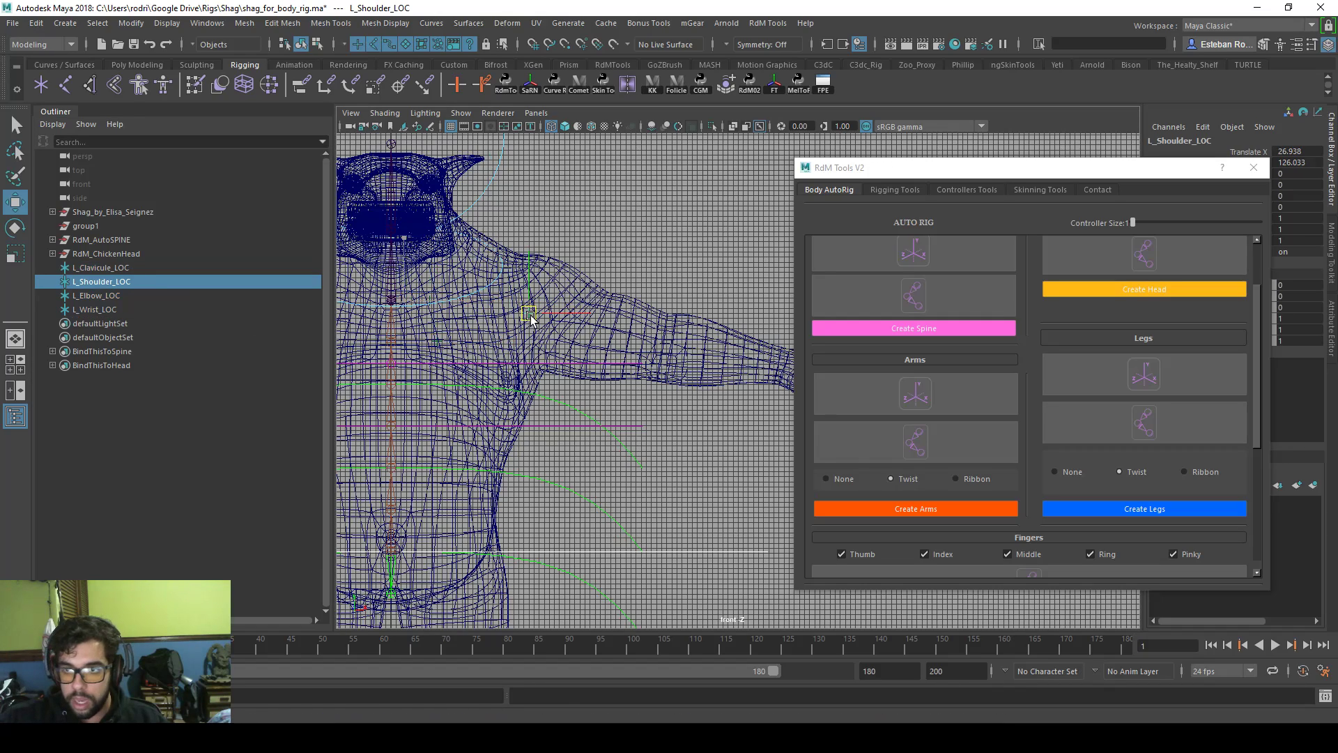
- Place the left elbow locator in the middle of the arm at about X 52.6, Y 117.5
{"action": "left_click", "coordinate": [143, 296]}
{"action": "right_click_drag", "start_coordinate": [595, 346], "coordinate": [589, 346], "text": "alt"}
{"action": "middle_click_drag", "start_coordinate": [588, 346], "coordinate": [522, 313], "text": "alt"}
{"action": "left_click_drag", "start_coordinate": [361, 275], "coordinate": [544, 319]}
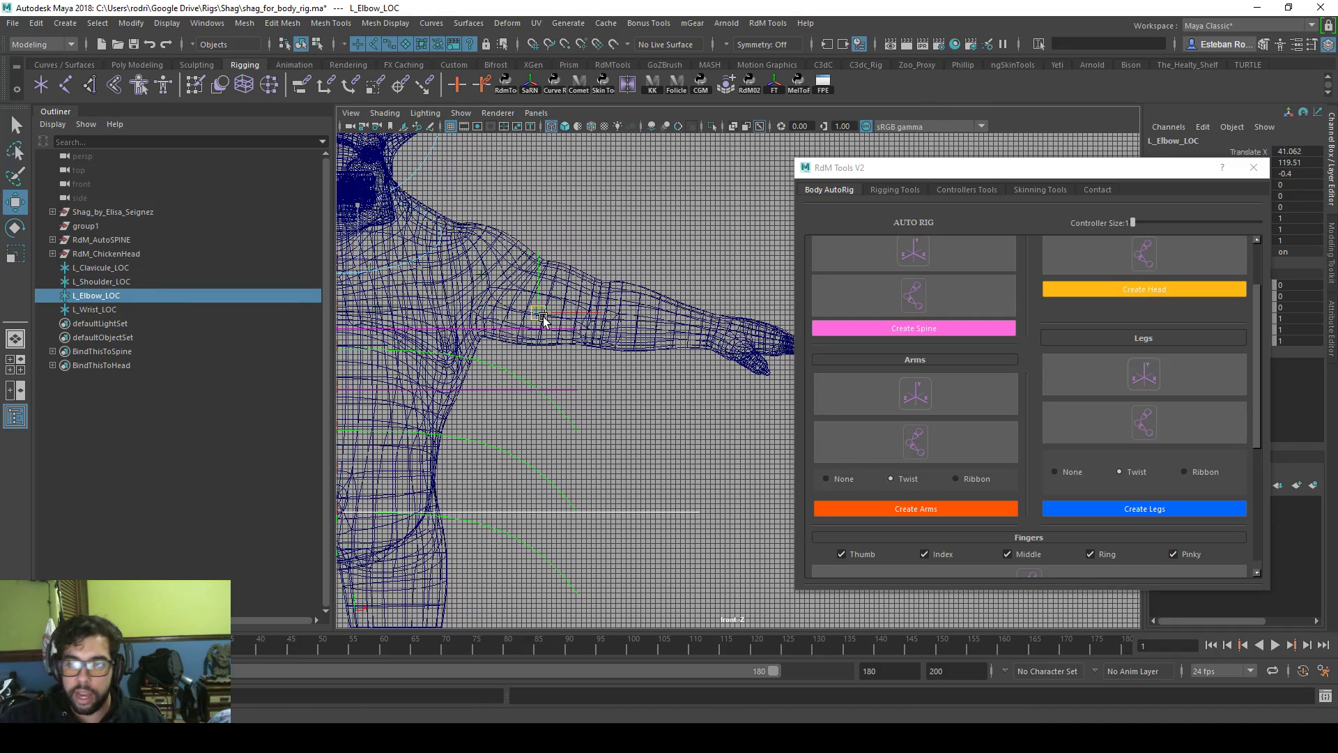
- Place the left wrist locator at about X 76.5, Y 115.4, and push it back to about Z -4.8 in perspective
{"action": "left_click", "coordinate": [139, 309]}
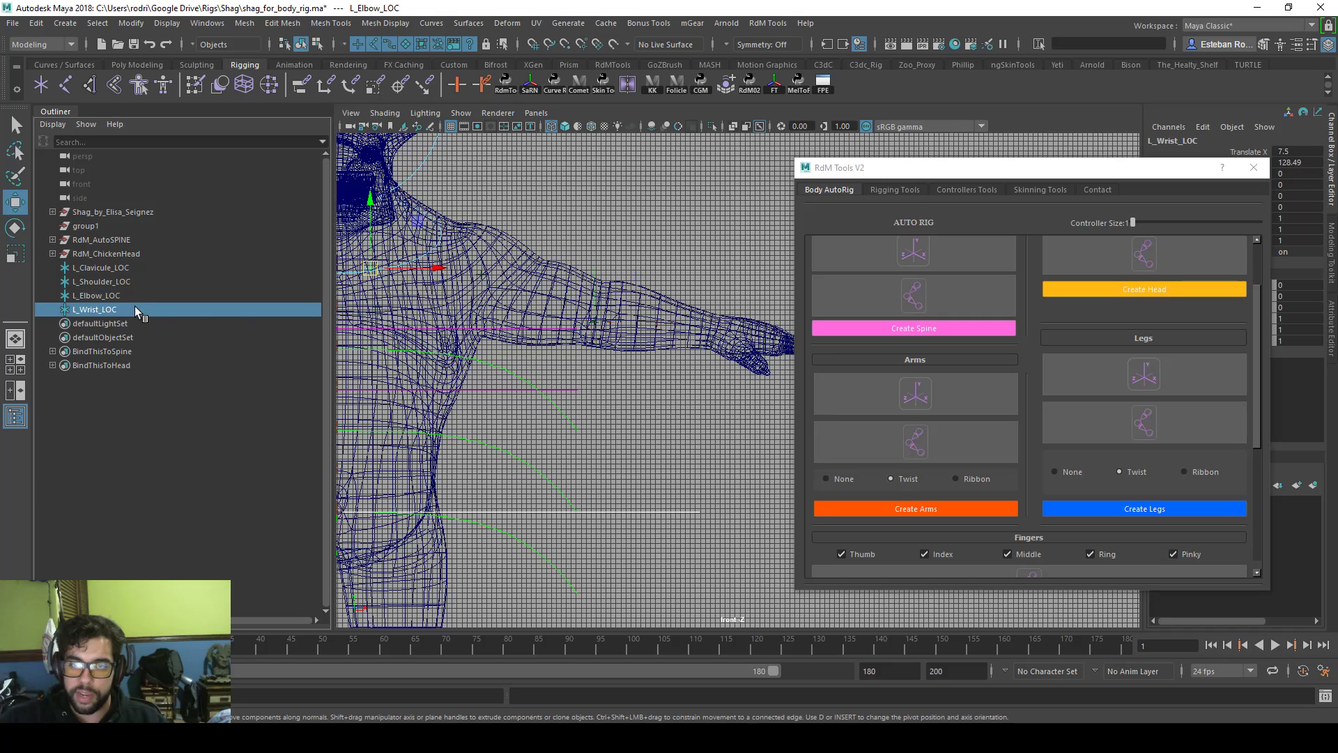
{"action": "left_click_drag", "start_coordinate": [372, 271], "coordinate": [643, 333]}
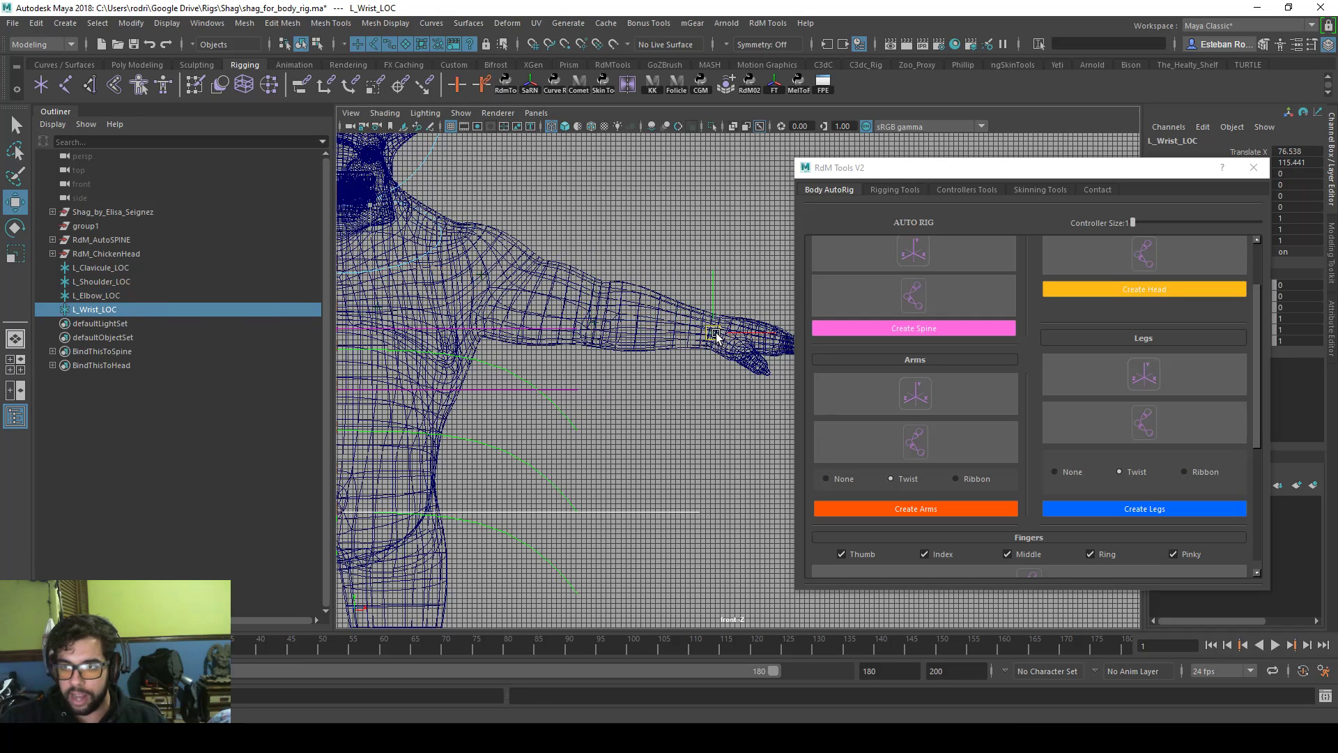
{"action": "key", "text": "space"}
{"action": "key", "text": "space"}
{"action": "left_click_drag", "start_coordinate": [762, 265], "coordinate": [602, 390], "text": "alt"}
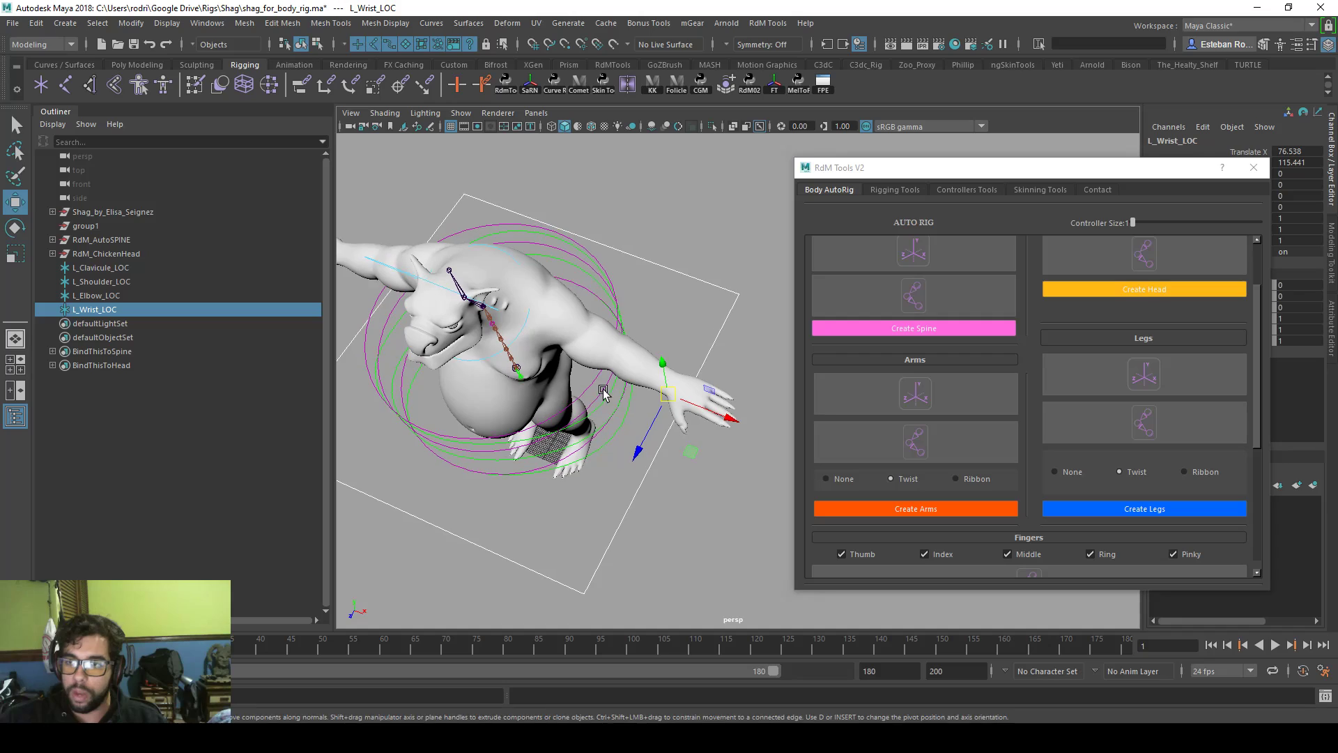
{"action": "scroll", "coordinate": [600, 403], "scroll_direction": "up", "scroll_amount": 1}
{"action": "middle_click_drag", "start_coordinate": [594, 417], "coordinate": [606, 415], "text": "alt"}
{"action": "scroll", "coordinate": [606, 415], "scroll_direction": "up", "scroll_amount": 1}
{"action": "left_click_drag", "start_coordinate": [631, 454], "coordinate": [638, 441]}
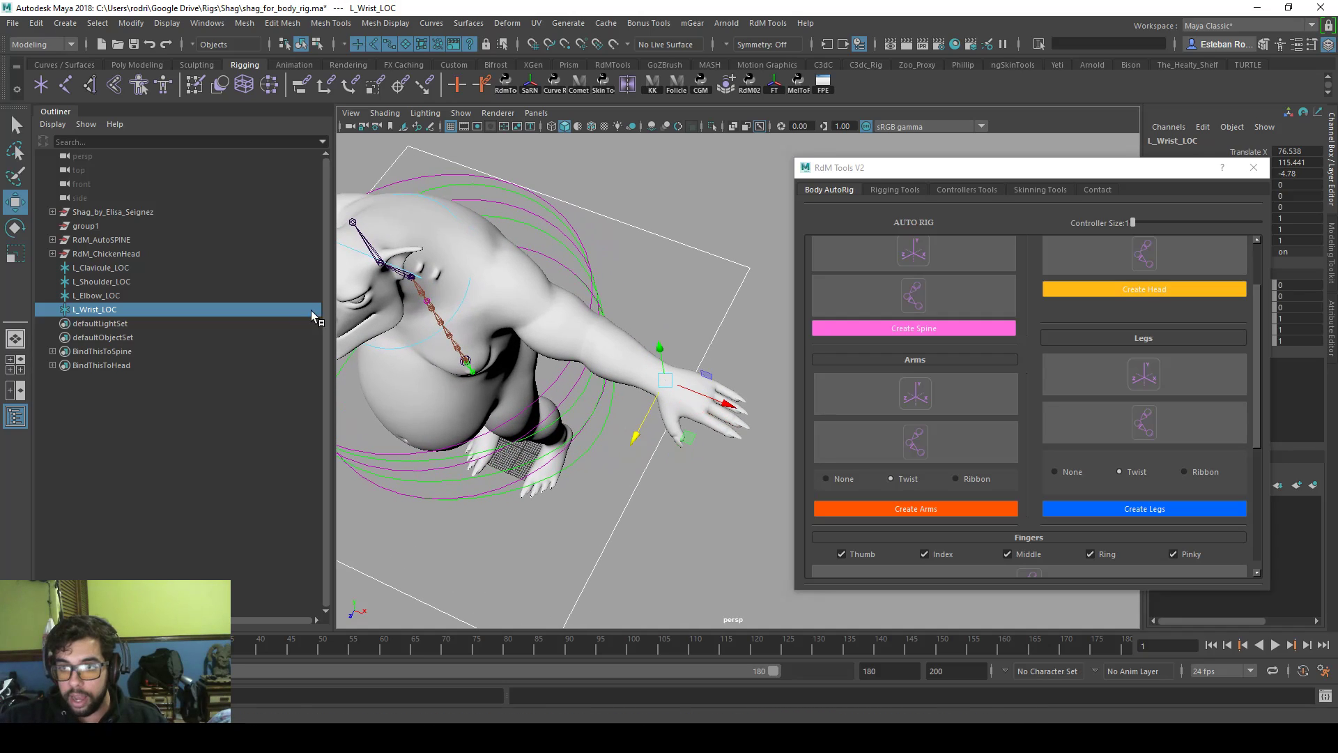
- Push the left elbow locator back to about Z -7.4 and the left shoulder locator back to about Z -6.9
{"action": "left_click", "coordinate": [170, 295]}
{"action": "key", "text": "f"}
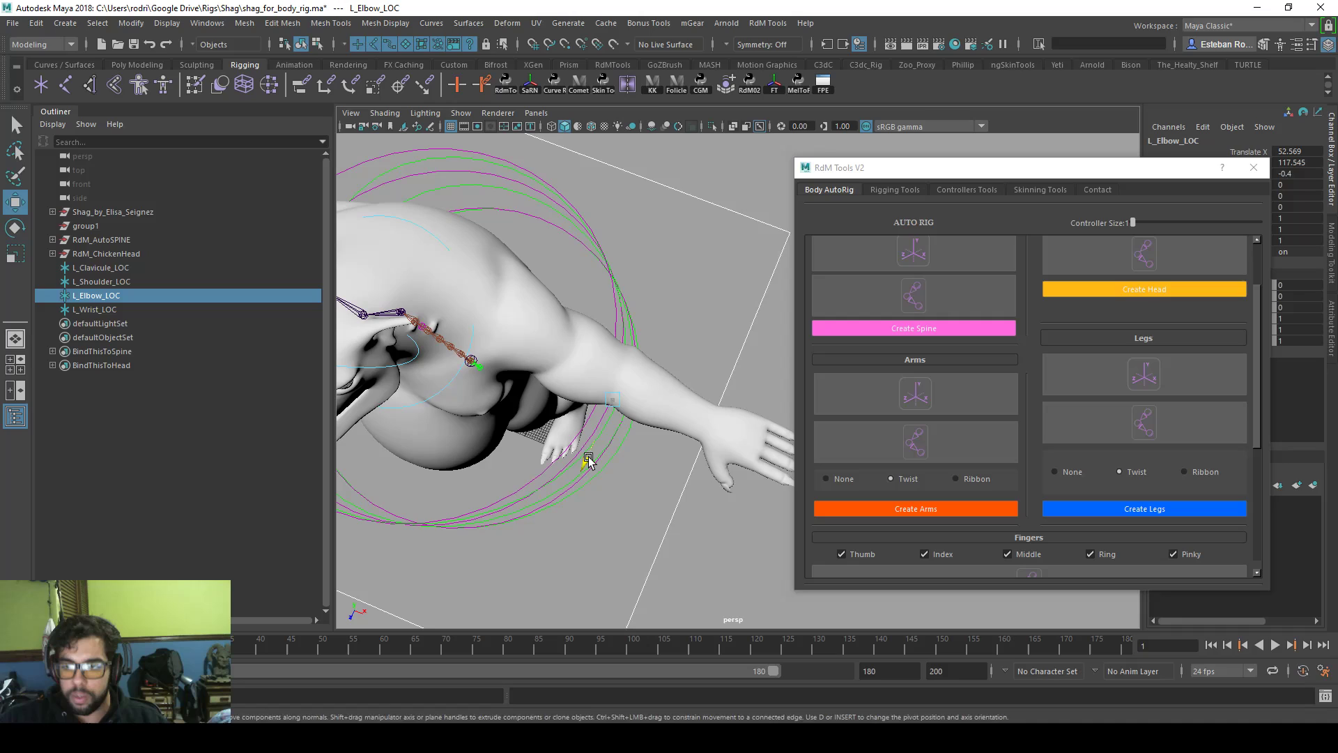
{"action": "left_click_drag", "start_coordinate": [589, 457], "coordinate": [580, 382]}
{"action": "left_click", "coordinate": [173, 285]}
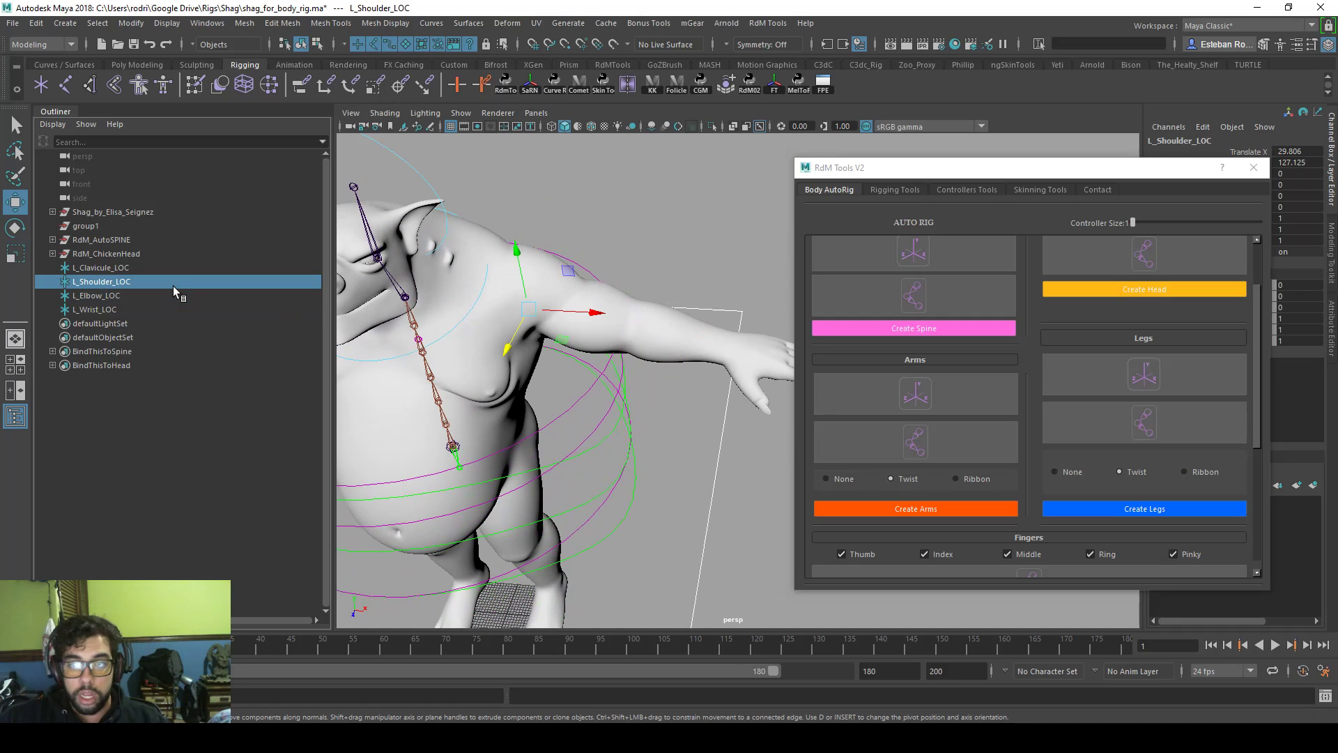
{"action": "left_click_drag", "start_coordinate": [594, 309], "coordinate": [573, 365], "text": "alt"}
{"action": "left_click_drag", "start_coordinate": [510, 452], "coordinate": [530, 338]}
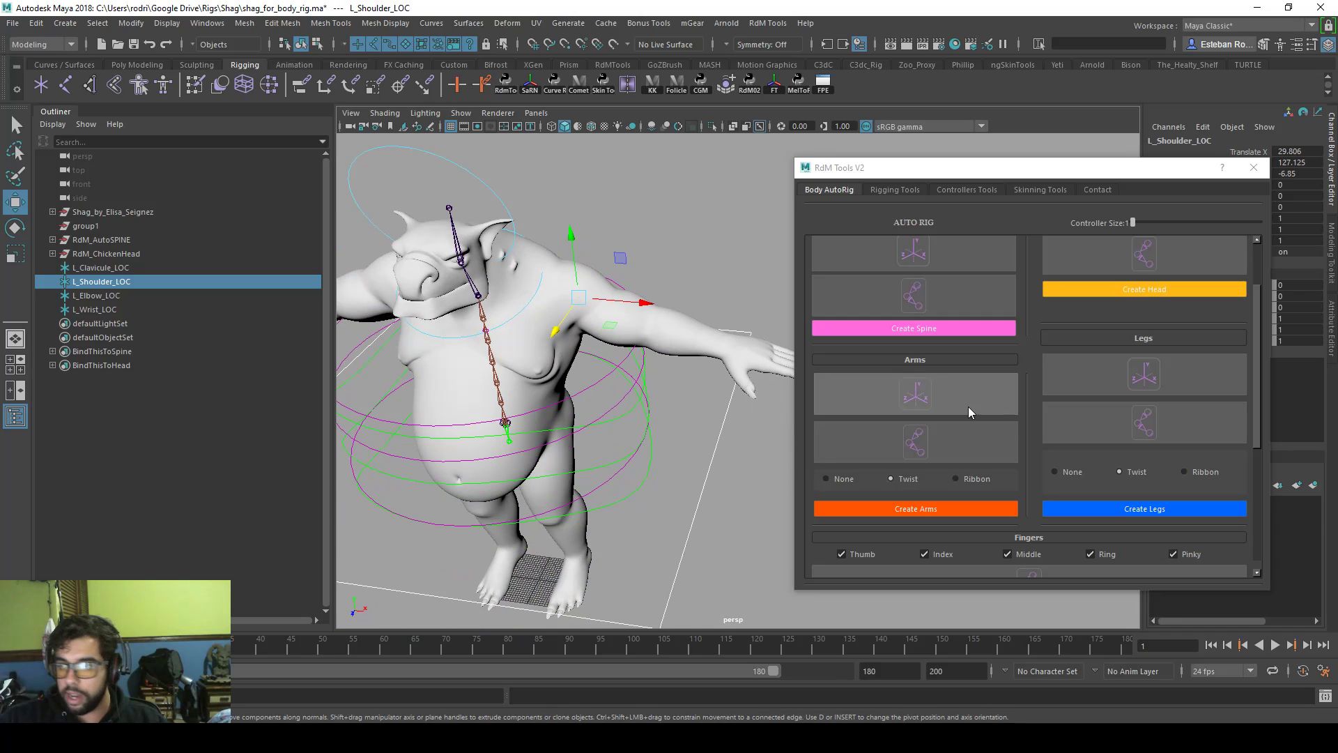
- Try building the left arm joint chain from the locators and check its alignment inside the arm
{"action": "left_click", "coordinate": [1077, 431]}
{"action": "left_click_drag", "start_coordinate": [666, 394], "coordinate": [646, 342], "text": "alt"}
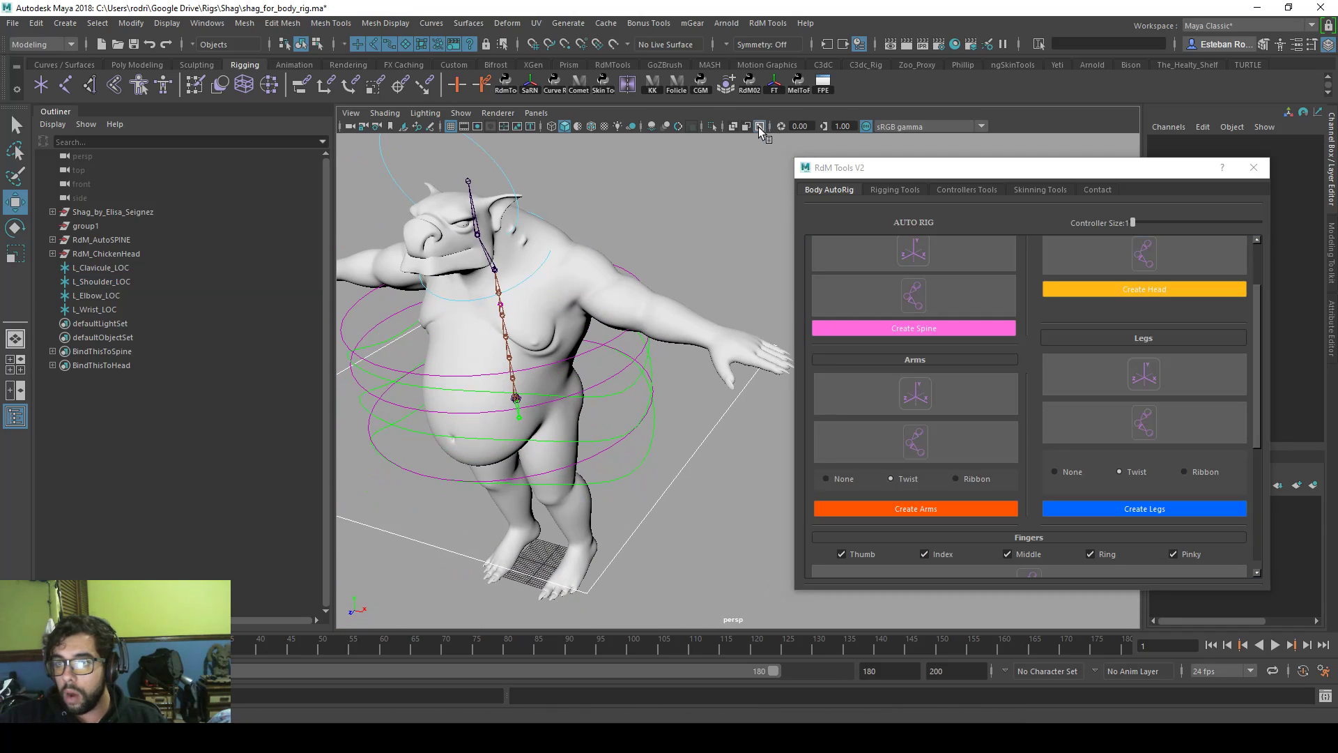
{"action": "left_click", "coordinate": [758, 127]}
{"action": "left_click_drag", "start_coordinate": [717, 179], "coordinate": [1067, 409], "text": "alt"}
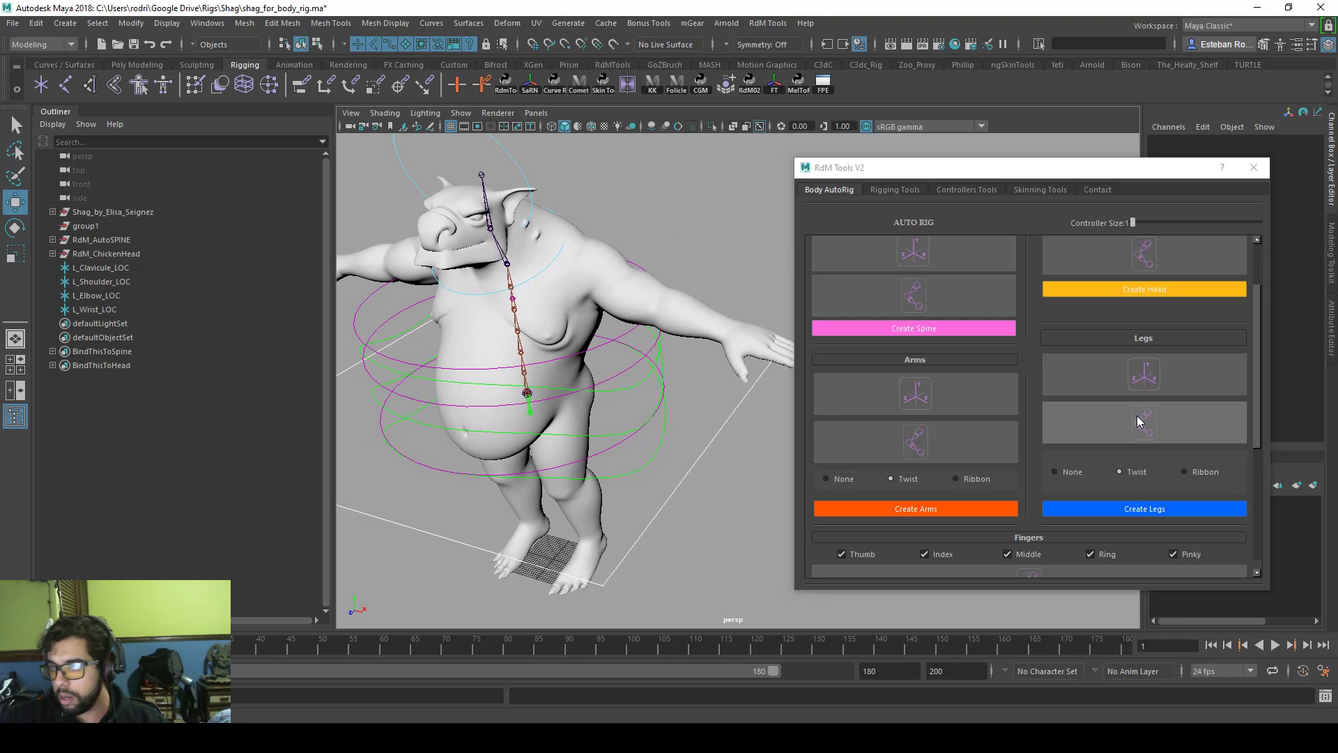
{"action": "left_click", "coordinate": [921, 456]}
{"action": "left_click_drag", "start_coordinate": [767, 426], "coordinate": [664, 466], "text": "alt"}
{"action": "key", "text": "ctrl+z"}
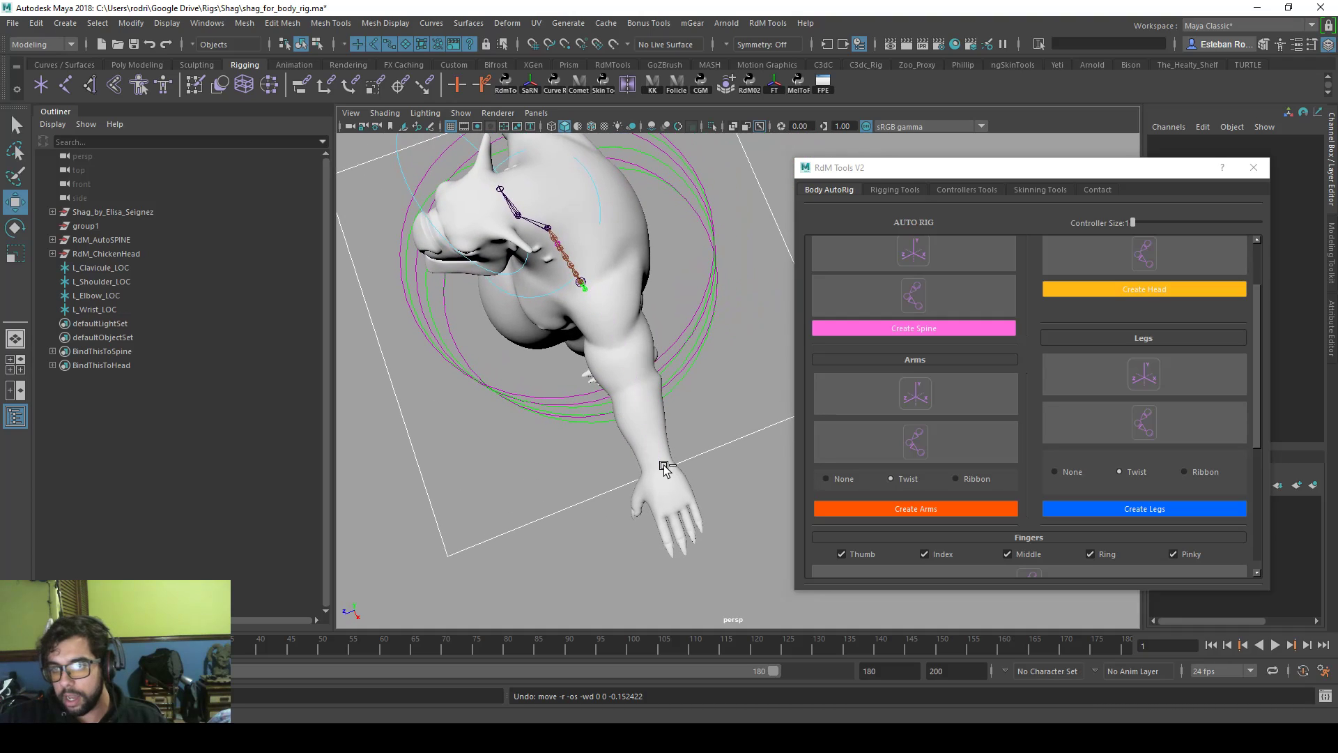
{"action": "left_click", "coordinate": [172, 310]}
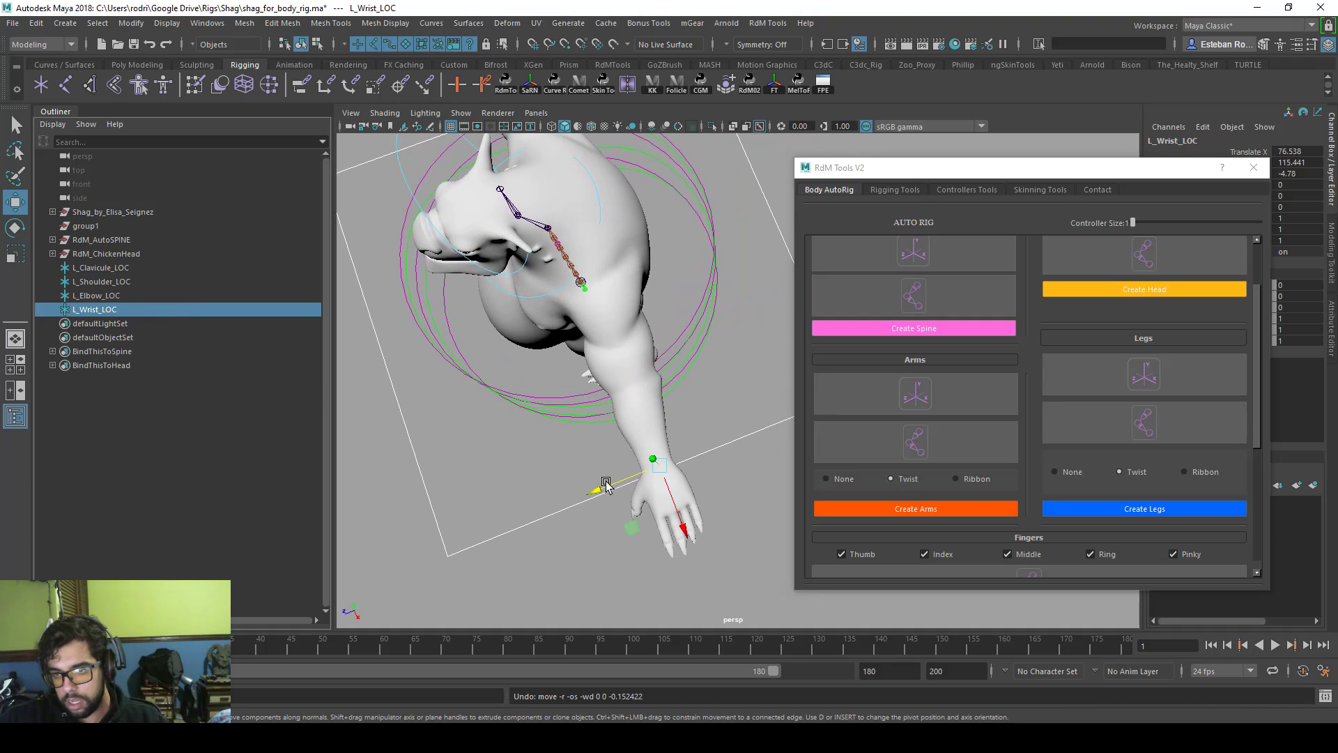
{"action": "left_click", "coordinate": [899, 449]}
{"action": "left_click_drag", "start_coordinate": [753, 418], "coordinate": [632, 300], "text": "alt"}
{"action": "key", "text": "ctrl+z"}
- Adjust the left elbow locator's height slightly and build the left arm joint chain from the locators
{"action": "left_click", "coordinate": [158, 293]}
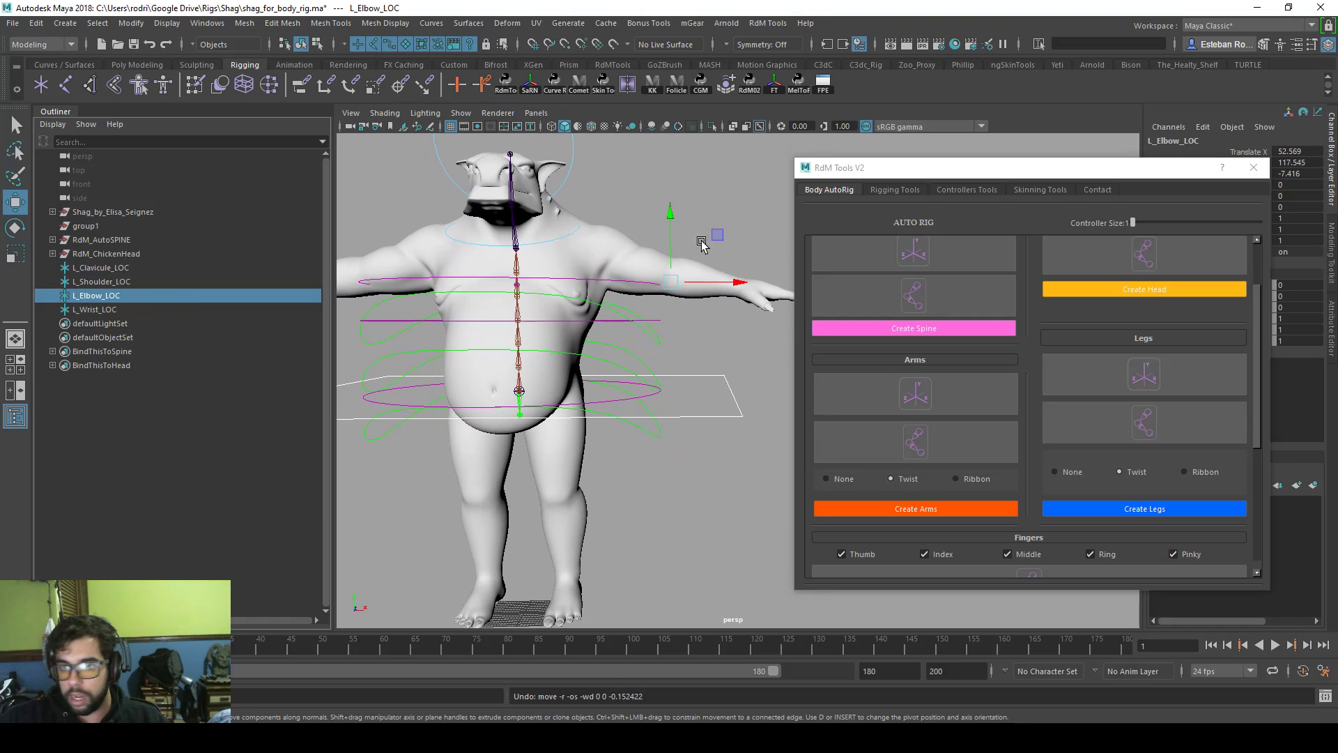
{"action": "left_click_drag", "start_coordinate": [670, 215], "coordinate": [674, 213]}
{"action": "left_click", "coordinate": [899, 436]}
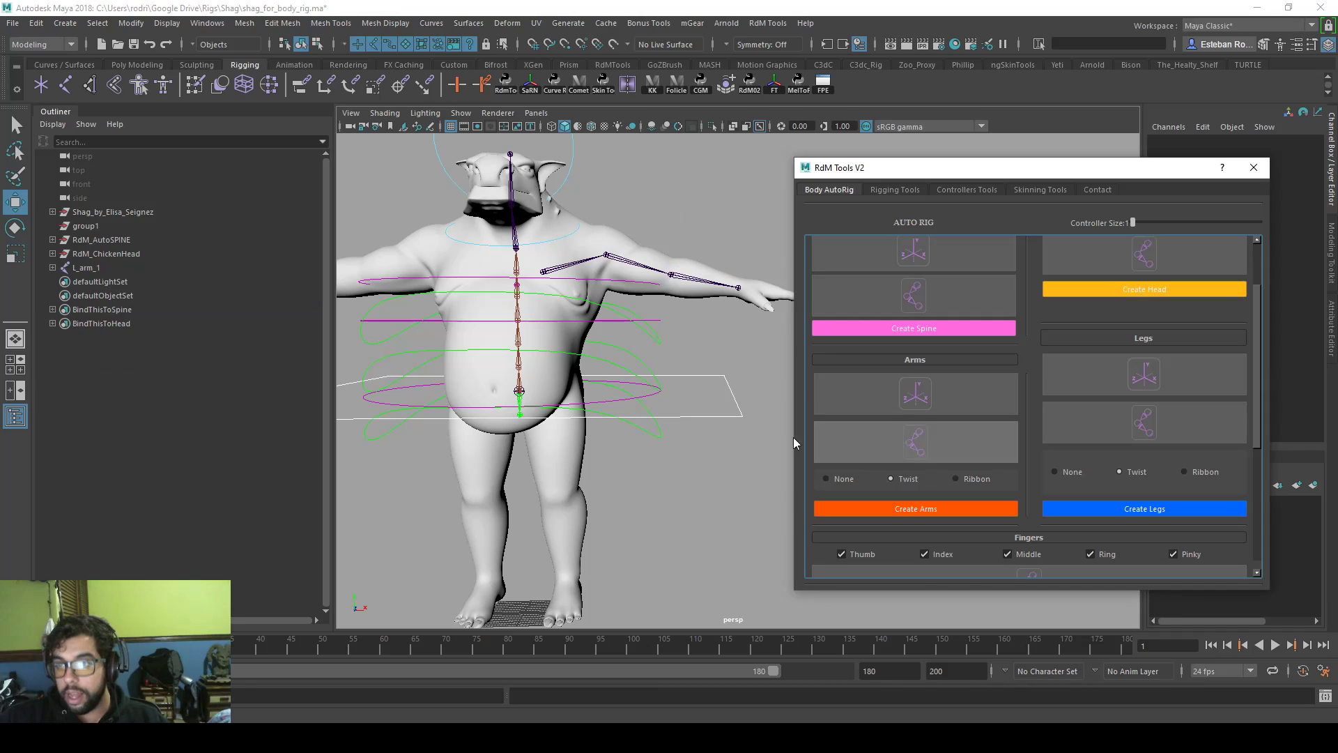
{"action": "left_click_drag", "start_coordinate": [792, 442], "coordinate": [505, 415], "text": "alt"}
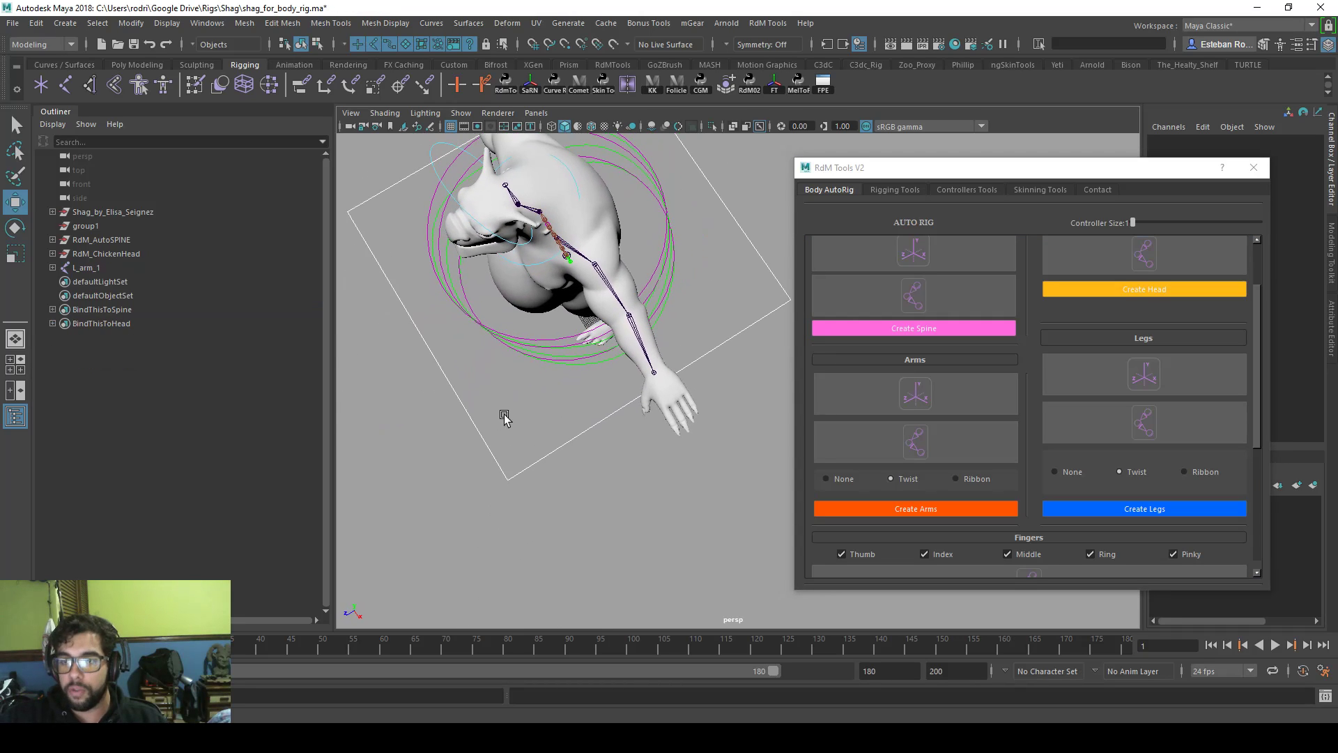
- Try creating the arm rig with the Twist option at controller size 1
{"action": "left_click", "coordinate": [844, 479]}
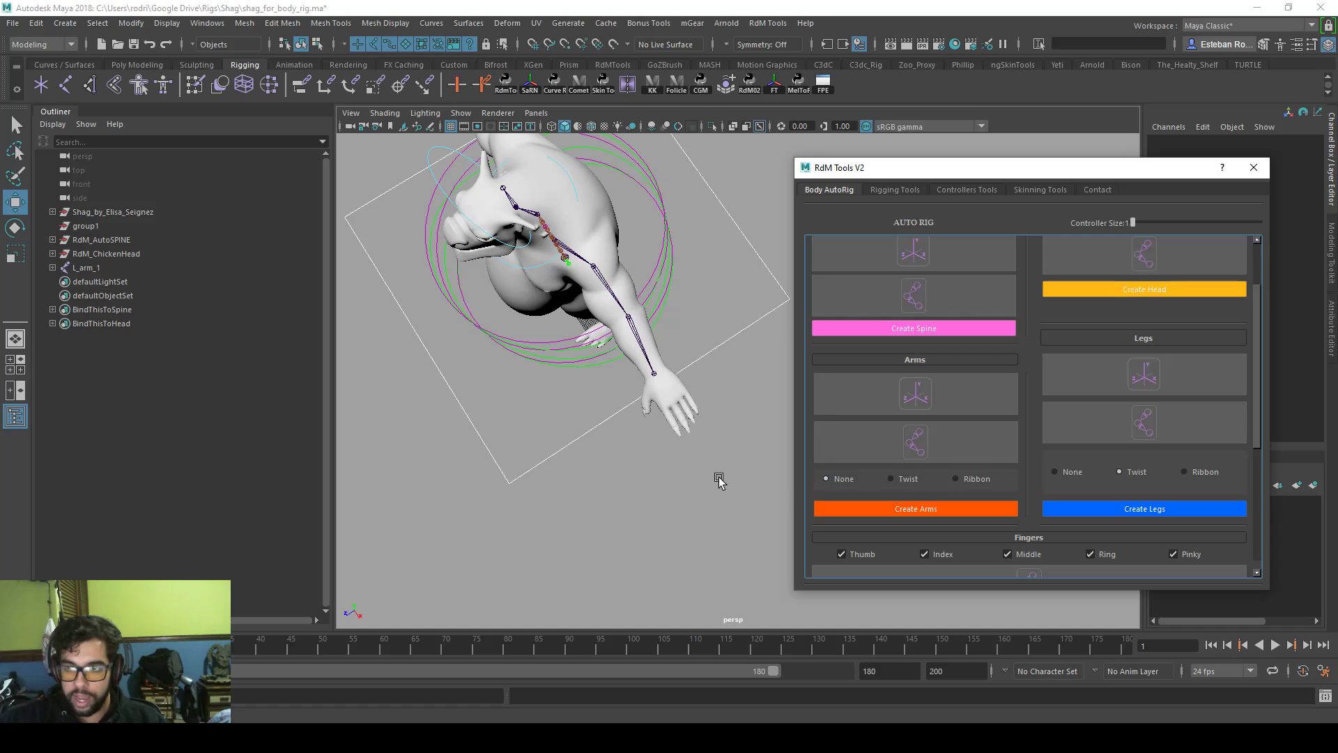
{"action": "left_click_drag", "start_coordinate": [681, 418], "coordinate": [718, 408], "text": "alt"}
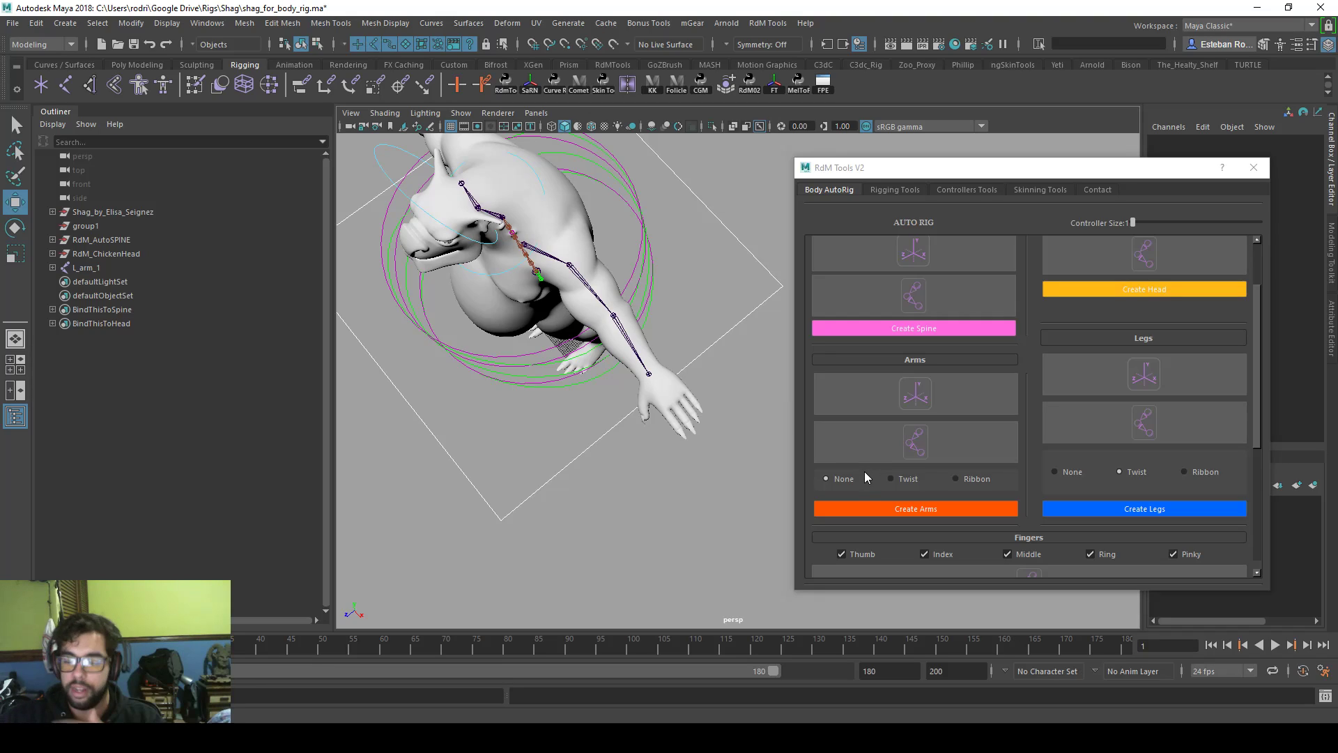
{"action": "left_click", "coordinate": [905, 480]}
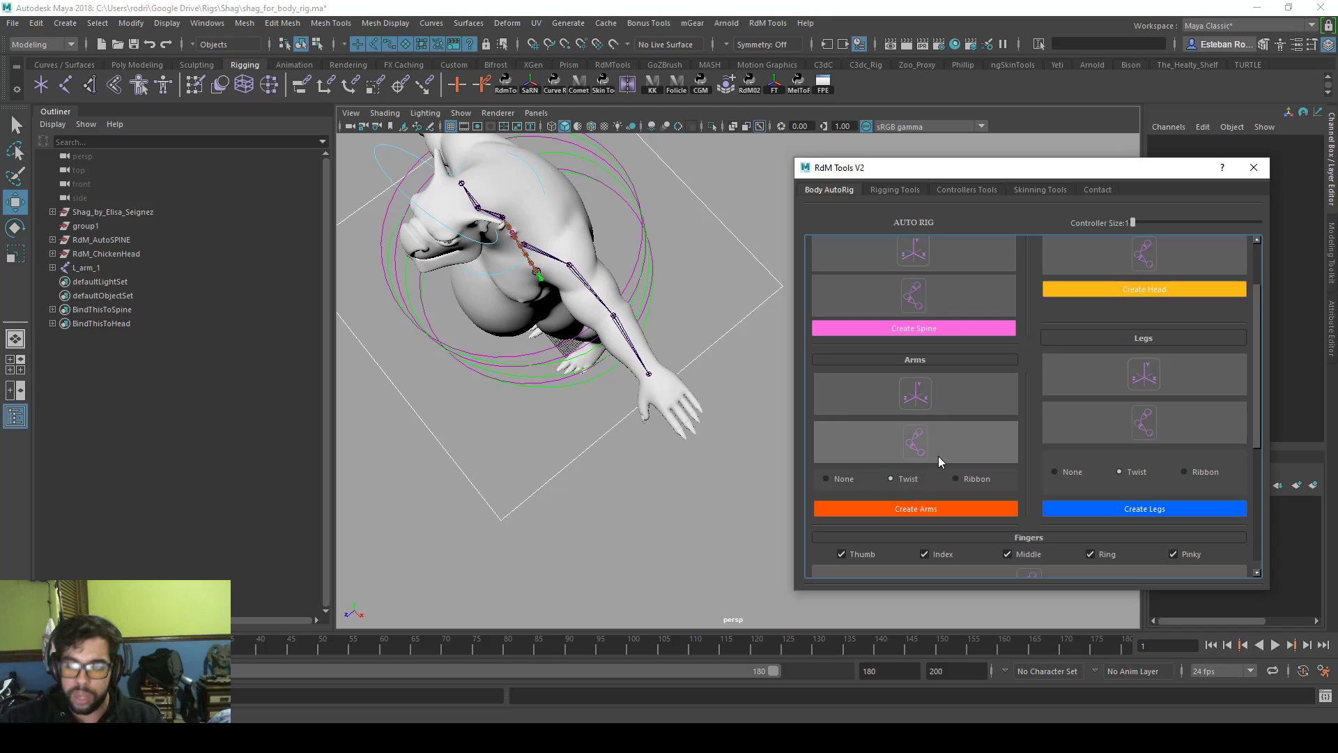
{"action": "left_click", "coordinate": [950, 507]}
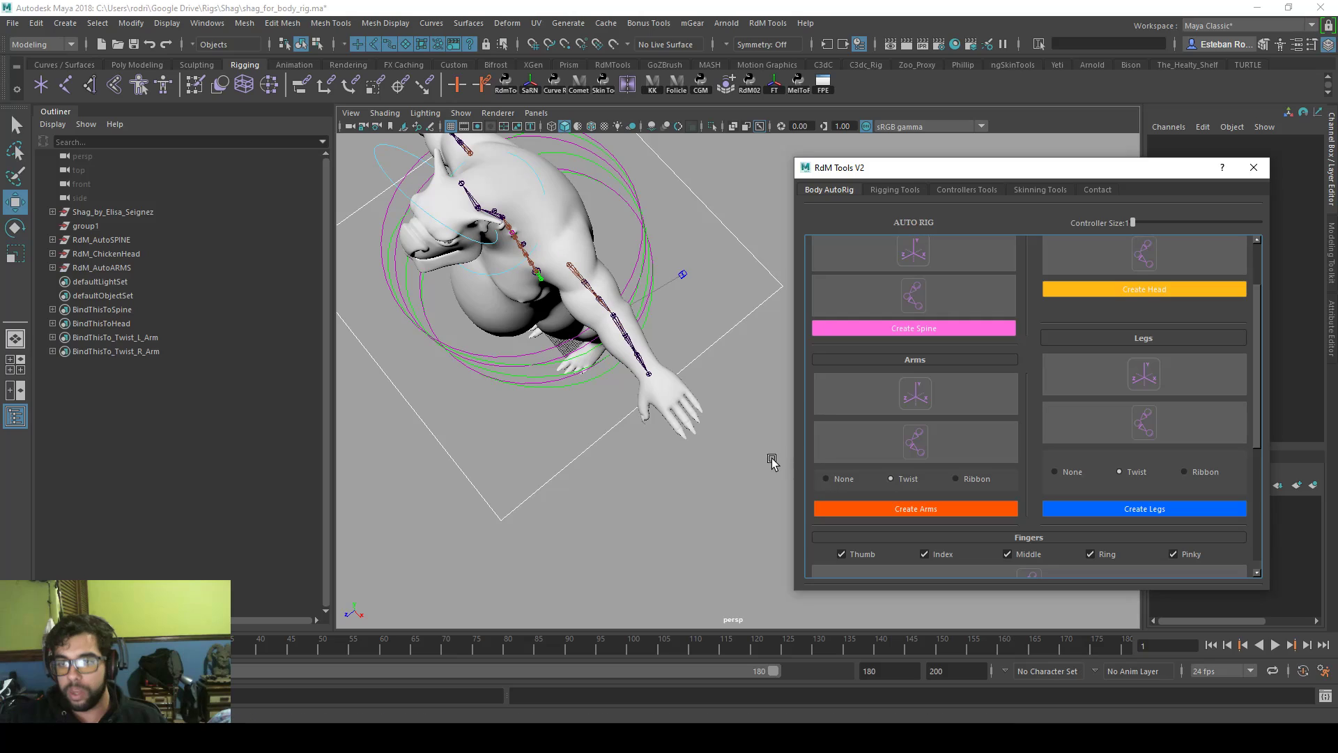
{"action": "left_click_drag", "start_coordinate": [755, 464], "coordinate": [742, 355], "text": "alt"}
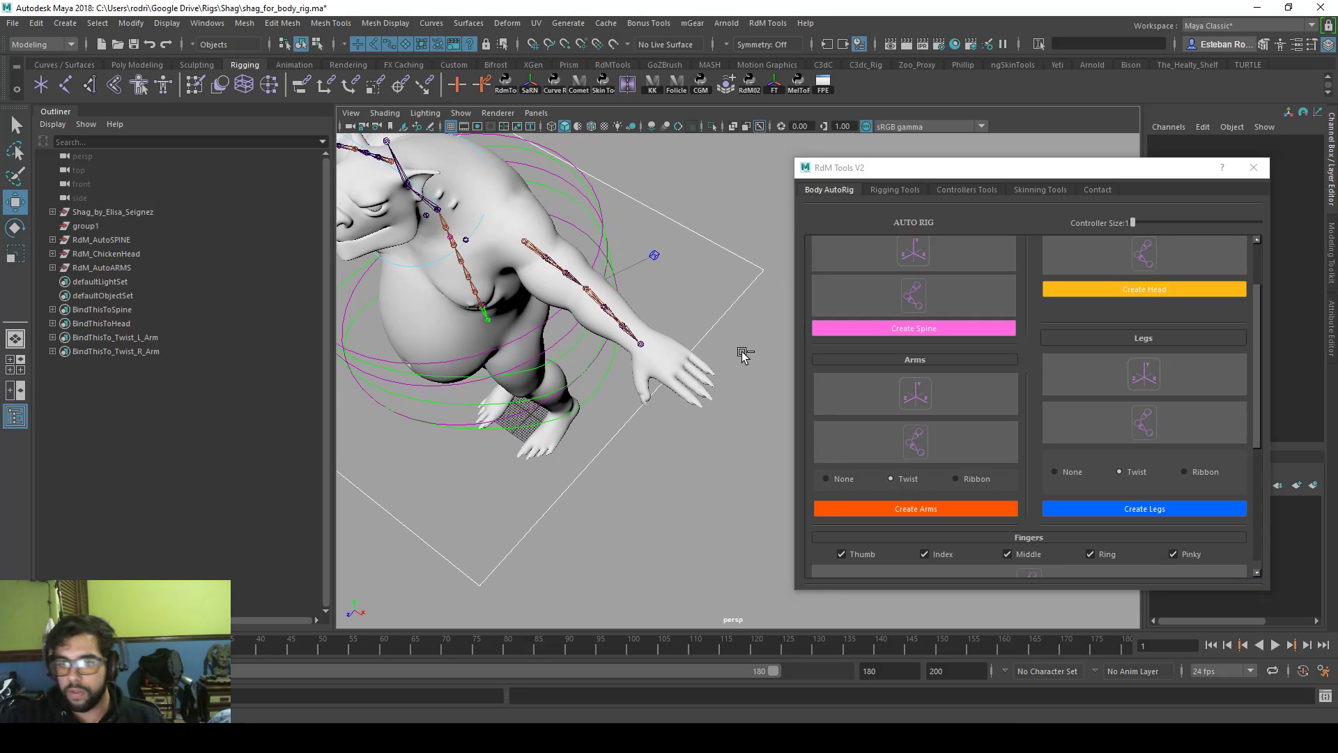
{"action": "key", "text": "ctrl+z"}
- Set the controller size to 4 and create the arm rigs with the Twist option
{"action": "left_click_drag", "start_coordinate": [1146, 226], "coordinate": [1175, 223]}
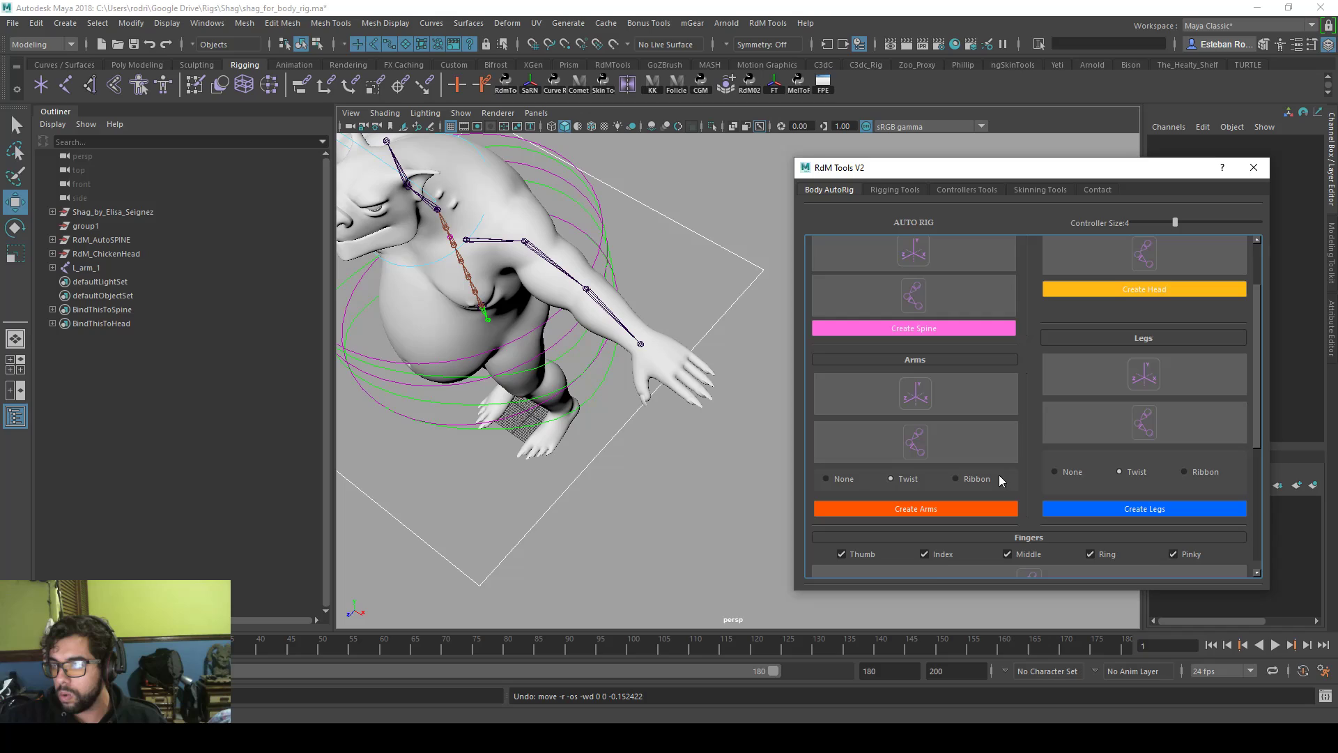
{"action": "left_click", "coordinate": [927, 509]}
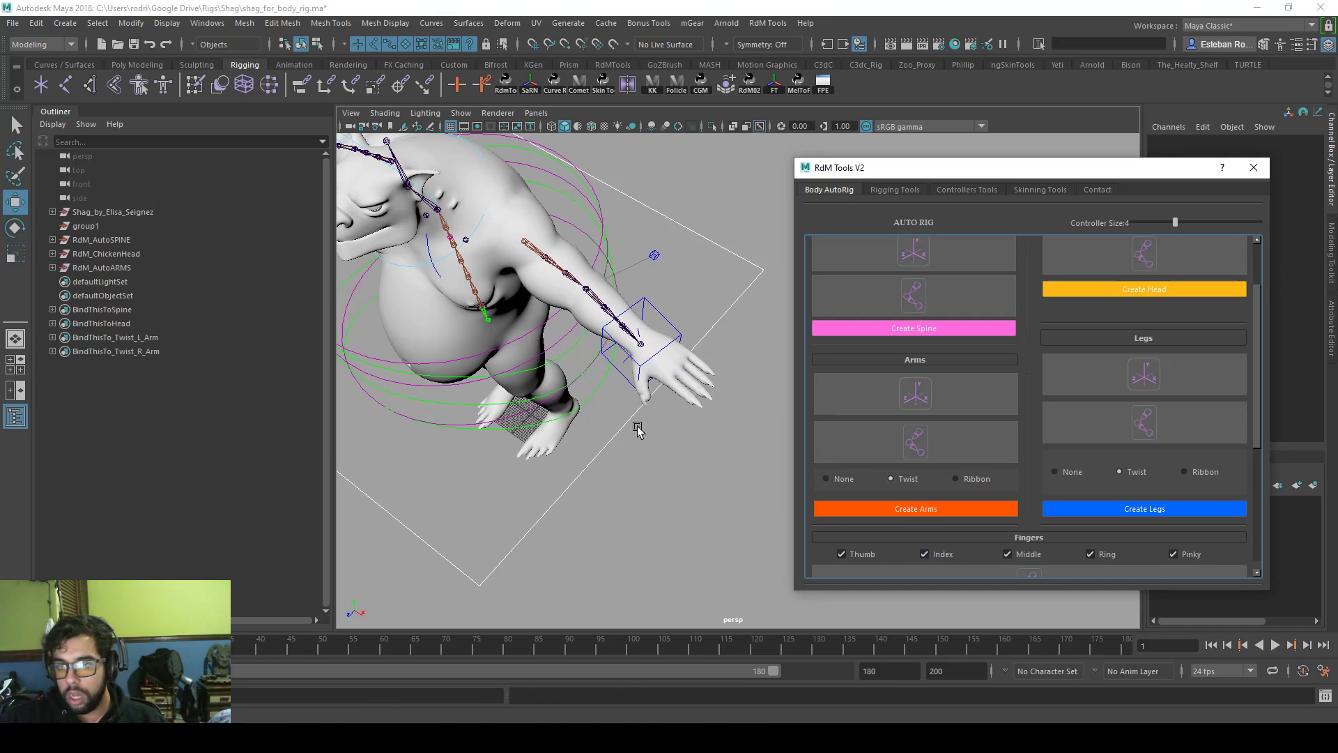
{"action": "left_click_drag", "start_coordinate": [637, 430], "coordinate": [423, 400], "text": "alt"}
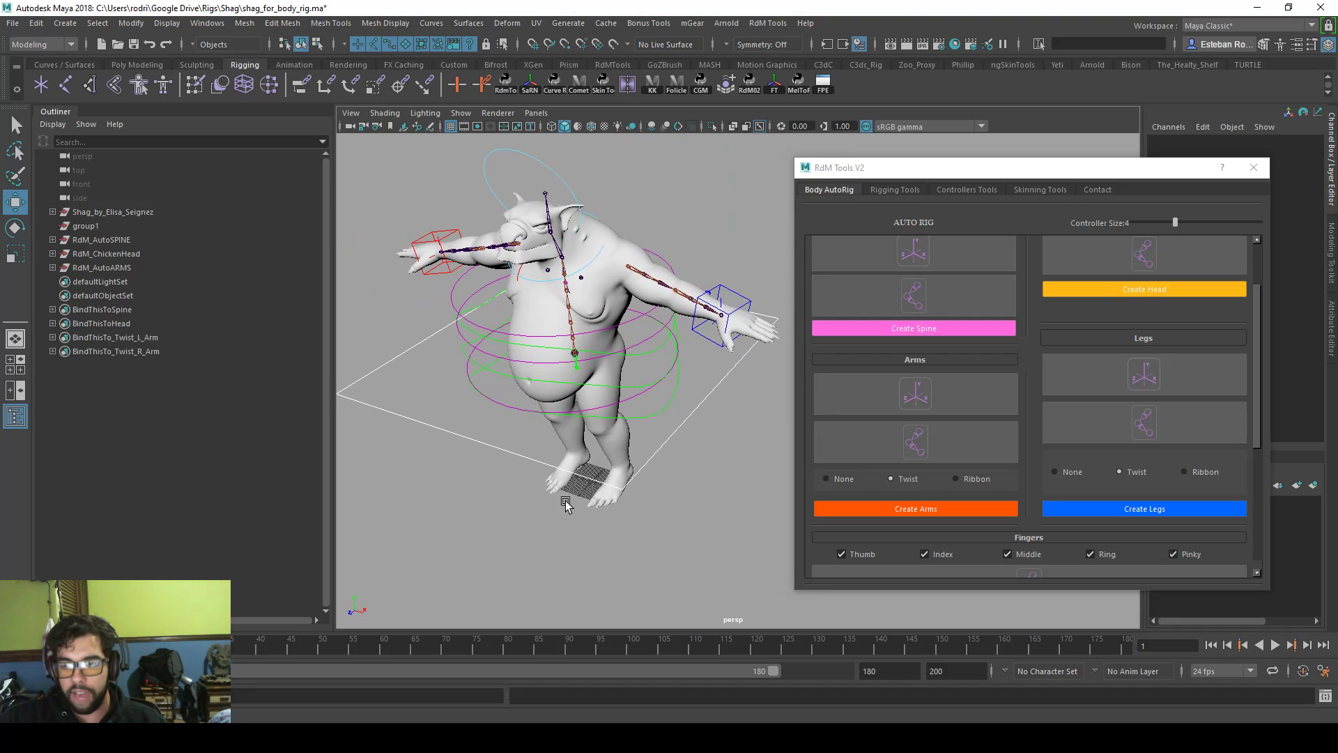
- Move the tool window clear of the arm's channel values and toggle the left arm's Blend IKFK between 0 and 1
{"action": "middle_click_drag", "start_coordinate": [695, 362], "coordinate": [693, 376], "text": "alt"}
{"action": "right_click_drag", "start_coordinate": [693, 377], "coordinate": [713, 391], "text": "alt"}
{"action": "left_click_drag", "start_coordinate": [713, 391], "coordinate": [720, 387], "text": "alt"}
{"action": "left_click", "coordinate": [692, 357]}
{"action": "left_click_drag", "start_coordinate": [1172, 168], "coordinate": [1150, 339]}
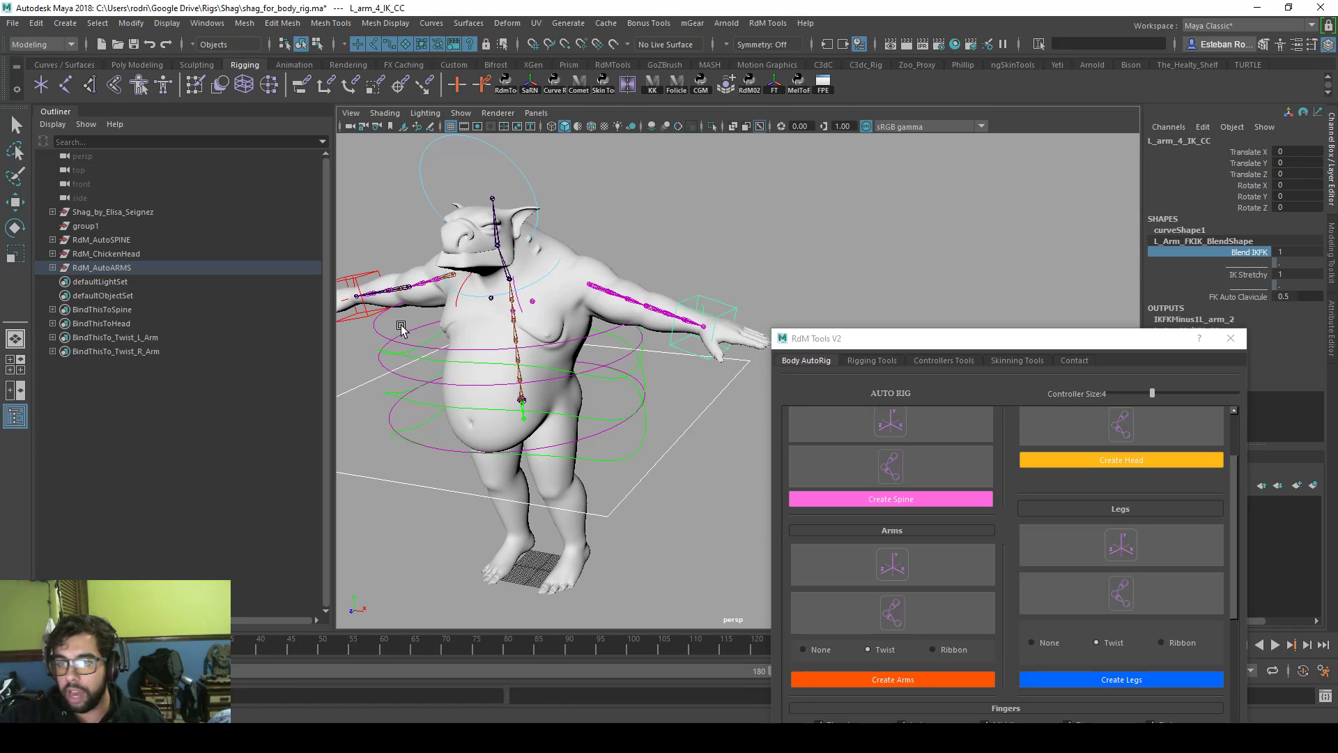
{"action": "left_click", "coordinate": [520, 299]}
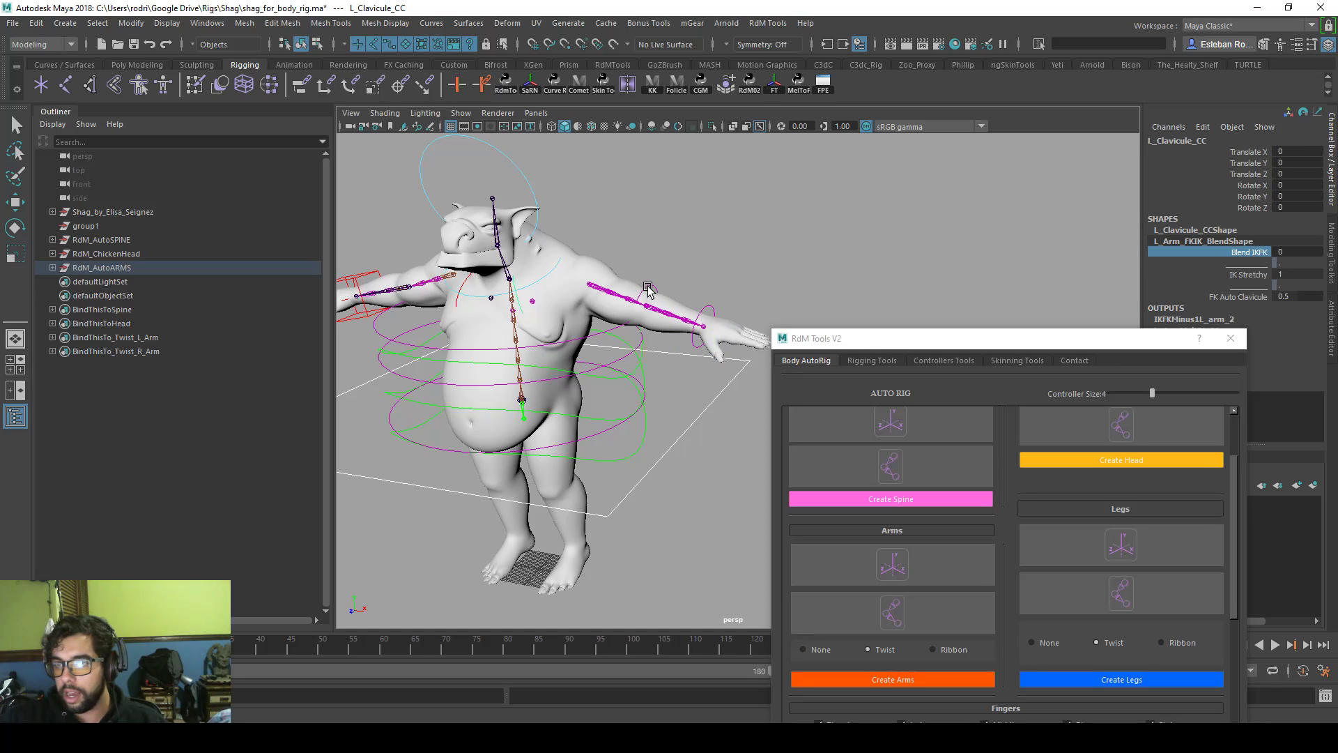
{"action": "left_click", "coordinate": [648, 289]}
{"action": "middle_click_drag", "start_coordinate": [991, 289], "coordinate": [963, 233], "text": "alt"}
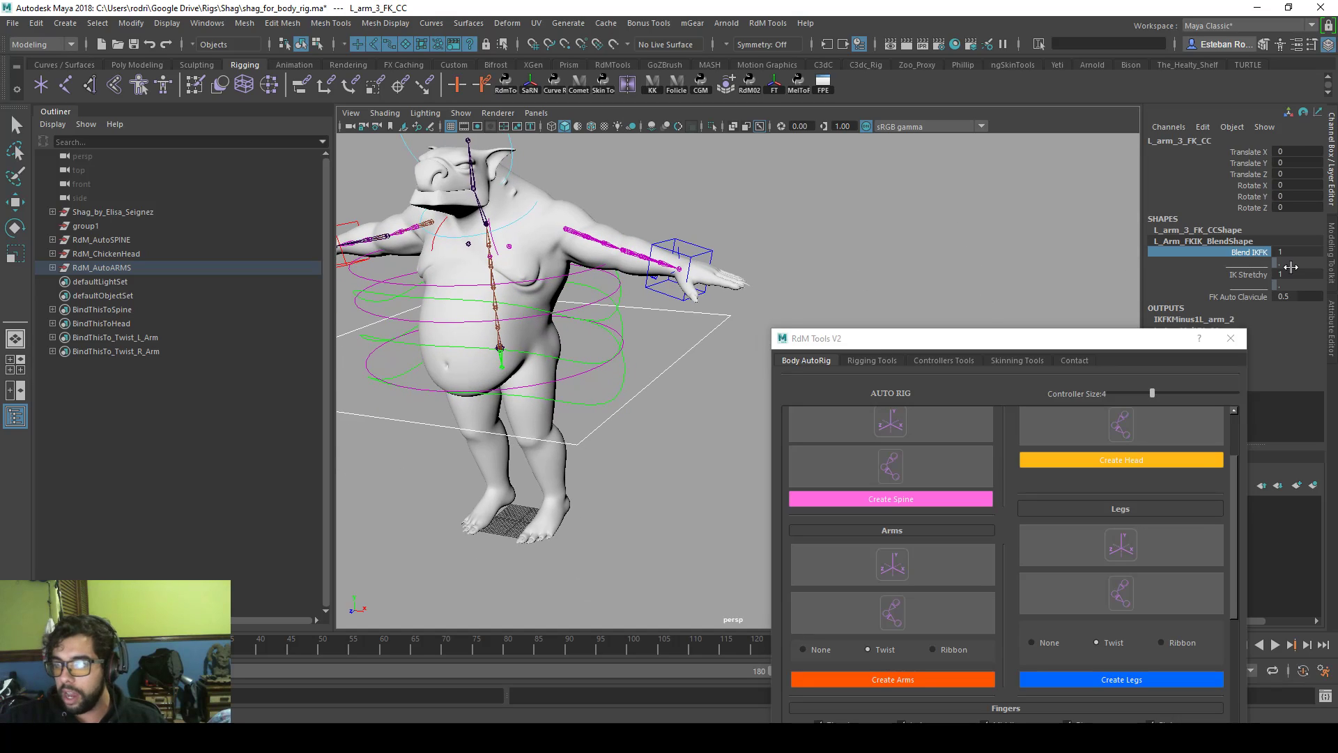
- Set the left arm's FK Auto Clavicule to 0.4 and Blend IKFK to 0, and show the model in wireframe
{"action": "left_click", "coordinate": [1256, 293]}
{"action": "left_click_drag", "start_coordinate": [773, 254], "coordinate": [862, 247], "text": "alt"}
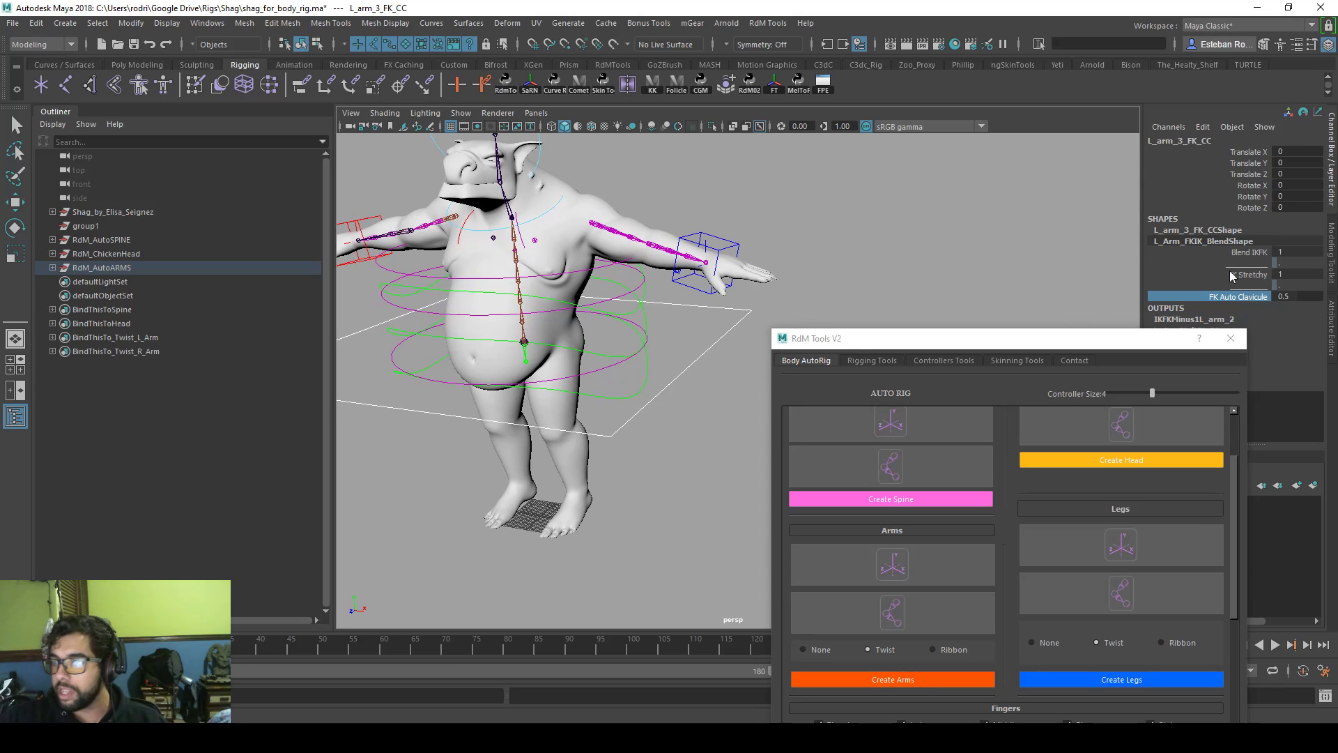
{"action": "double_click", "coordinate": [1224, 244]}
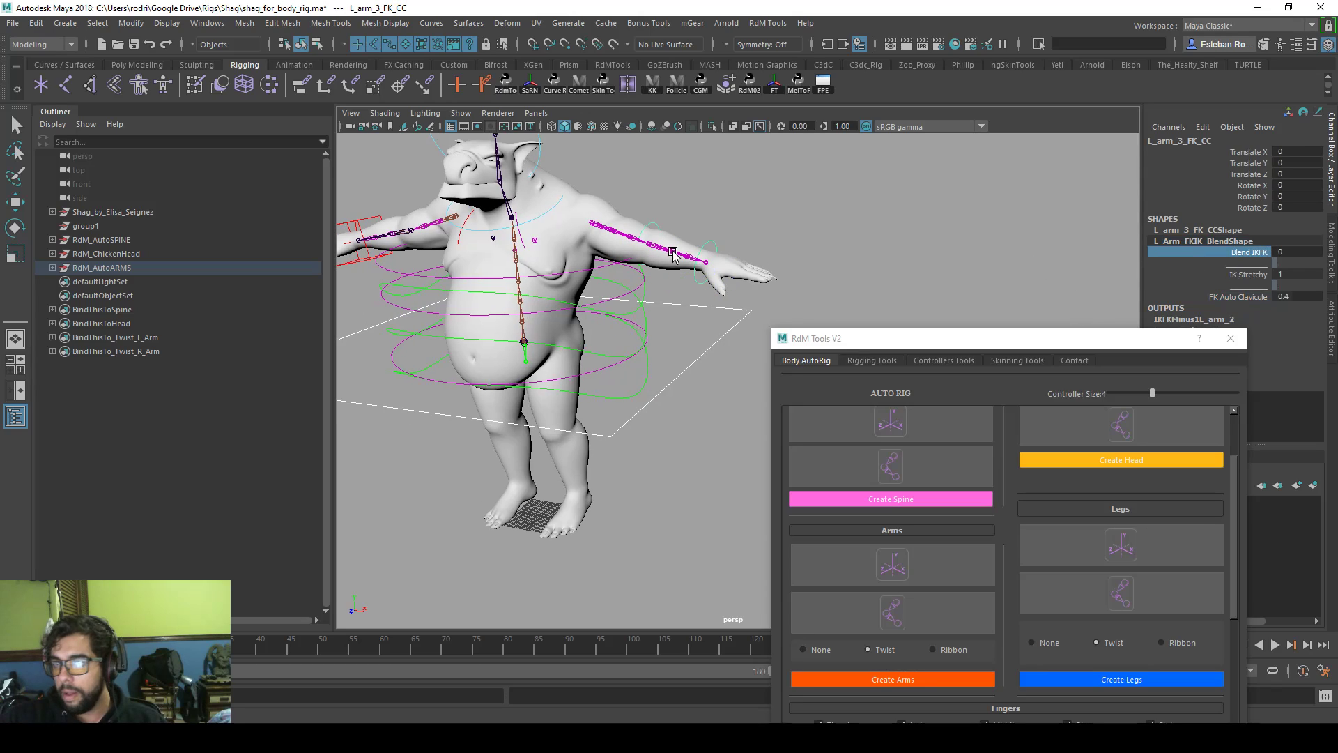
{"action": "left_click_drag", "start_coordinate": [673, 252], "coordinate": [687, 215], "text": "alt"}
{"action": "key", "text": "4"}
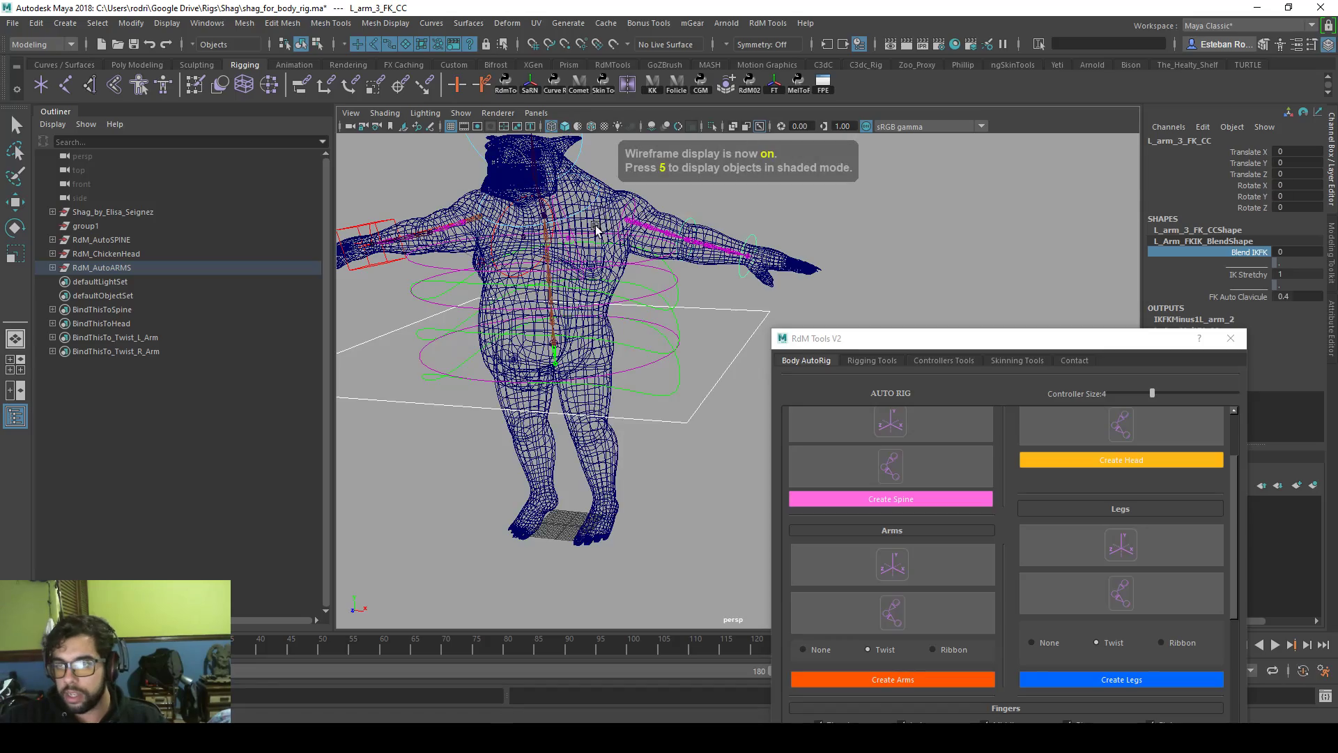
- Make surfaces unselectable and select the left upper-arm FK controller, L_arm_2_FK_CC
{"action": "scroll", "coordinate": [596, 228], "scroll_direction": "up", "scroll_amount": 3}
{"action": "left_click", "coordinate": [568, 202]}
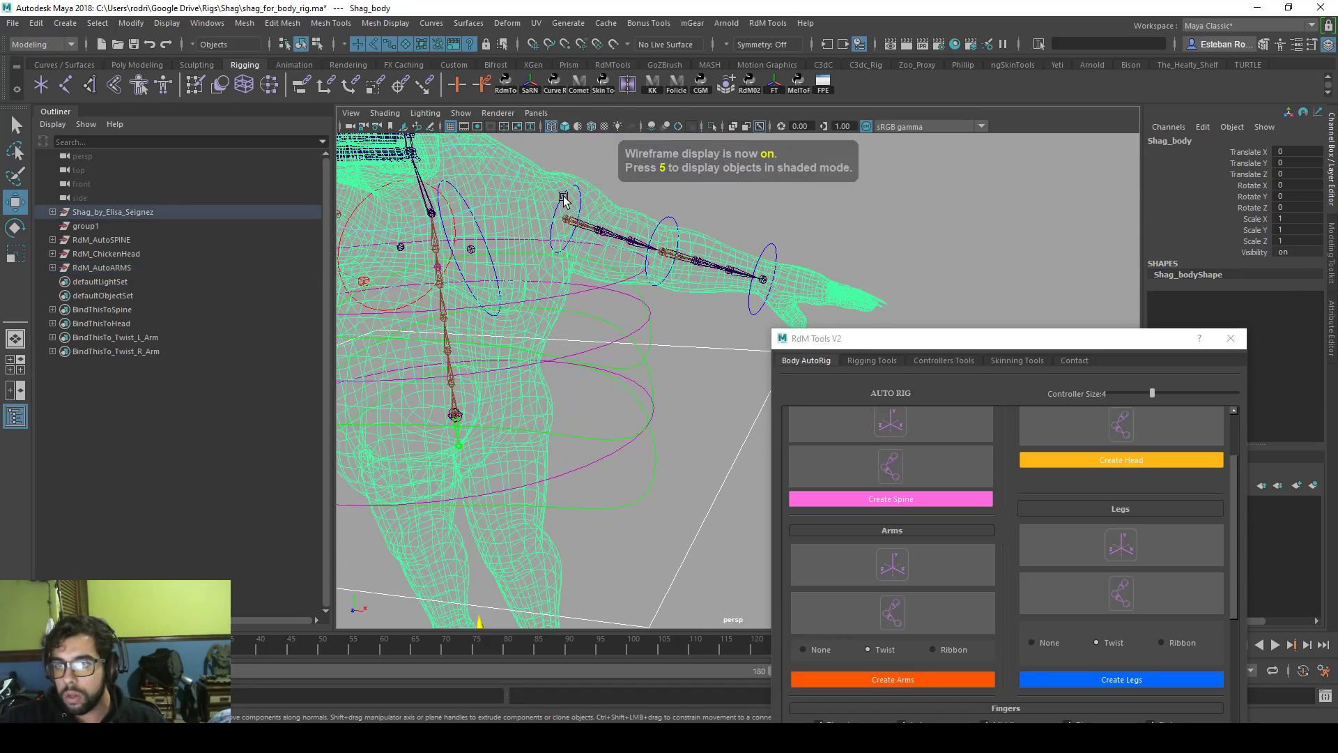
{"action": "key", "text": "w"}
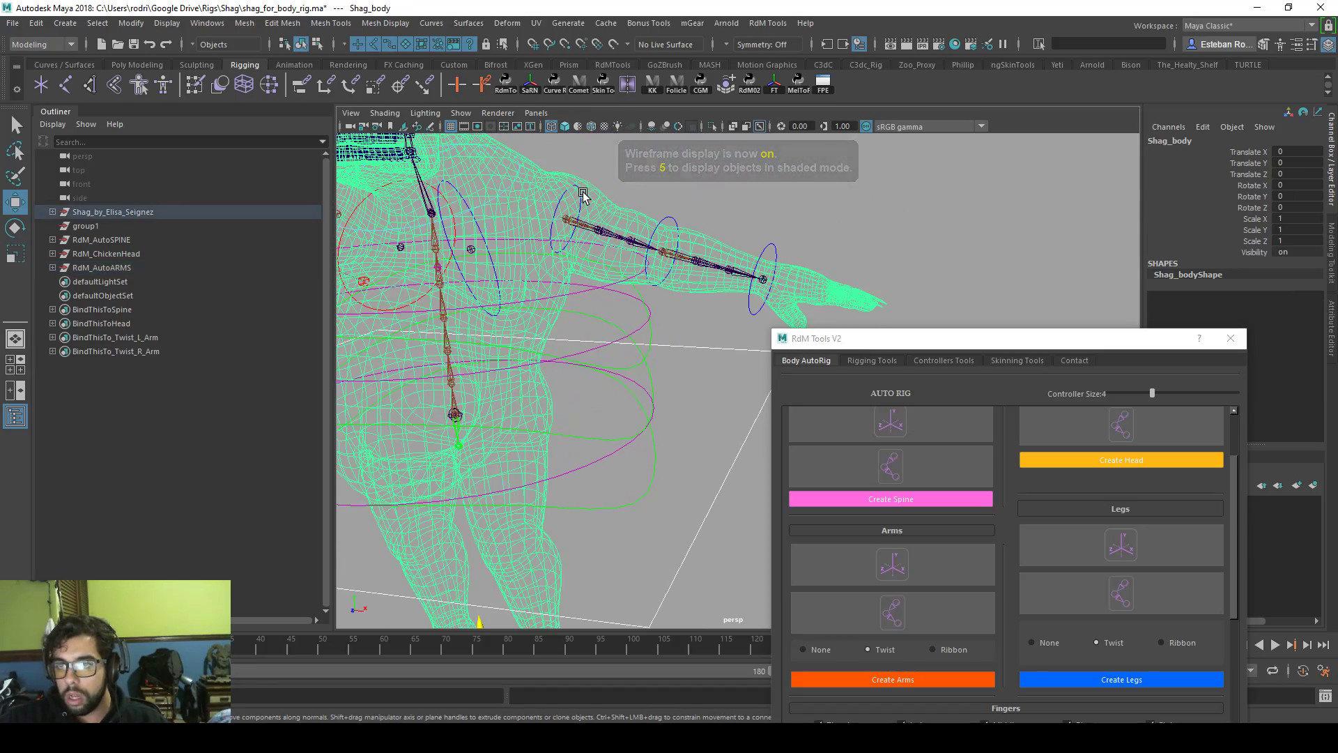
{"action": "left_click", "coordinate": [407, 46]}
{"action": "left_click", "coordinate": [560, 182]}
{"action": "left_click", "coordinate": [557, 196]}
{"action": "scroll", "coordinate": [633, 221], "scroll_direction": "down", "scroll_amount": 2}
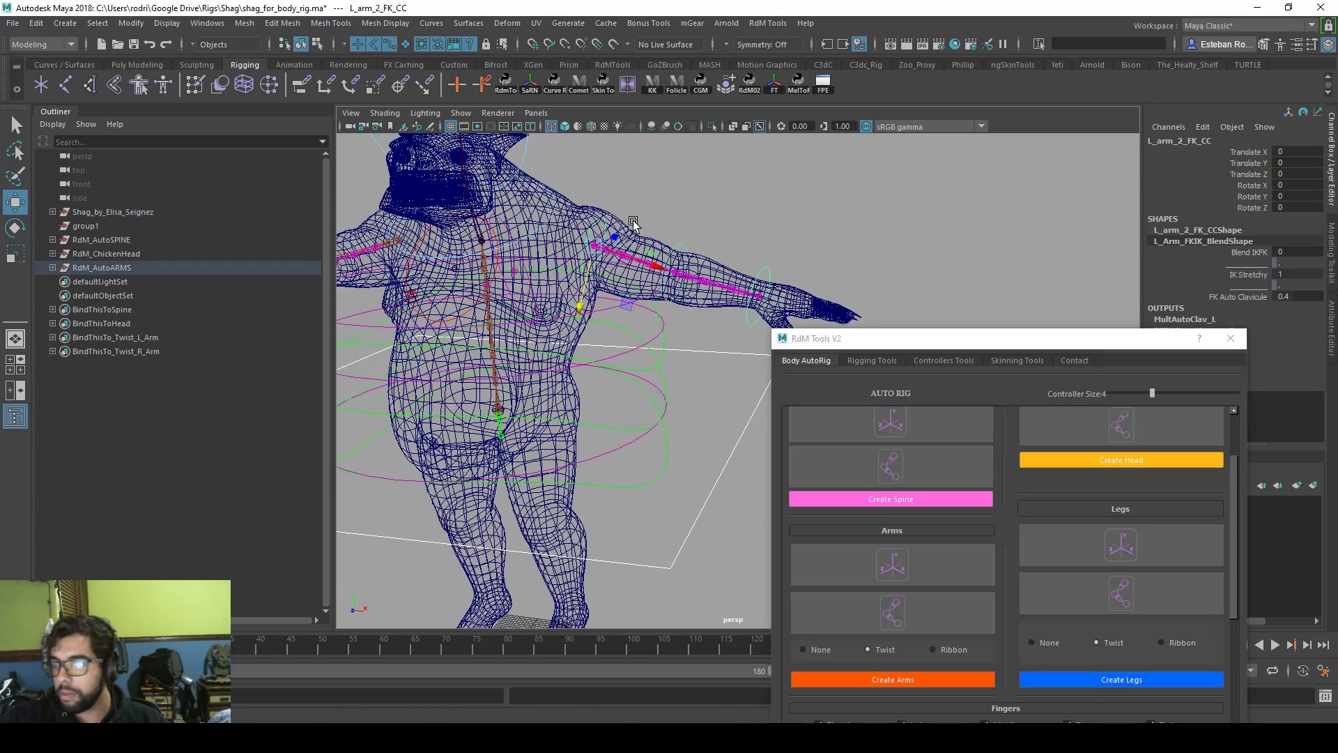
- Try rotating the left upper-arm FK controller and undo the rotation
{"action": "middle_click_drag", "start_coordinate": [633, 221], "coordinate": [652, 205], "text": "alt"}
{"action": "left_click_drag", "start_coordinate": [917, 274], "coordinate": [770, 267], "text": "alt"}
{"action": "key", "text": "e"}
{"action": "key", "text": "ctrl+z"}
- Set FK Auto Clavicule to 1, test the shoulder by rotating the left upper-arm controller downward, and undo the rotation
{"action": "left_click", "coordinate": [1226, 297]}
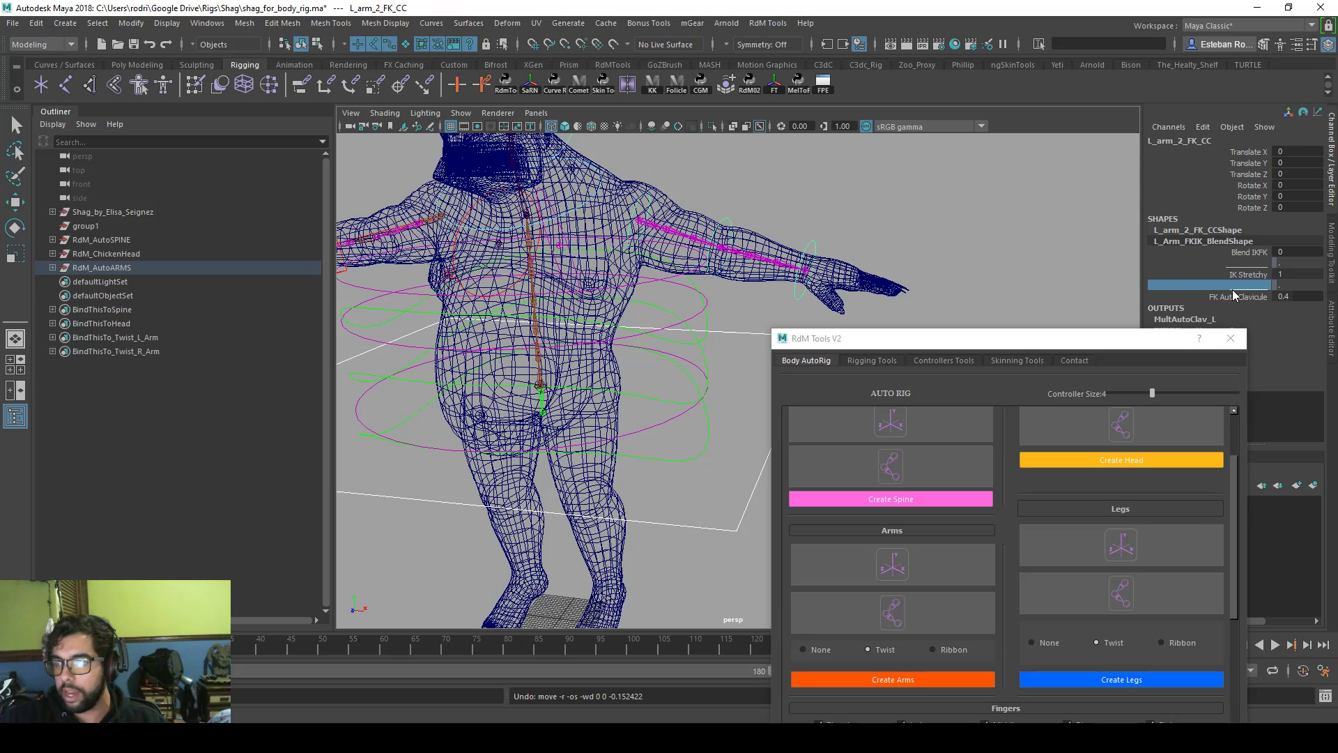
{"action": "middle_click_drag", "start_coordinate": [766, 217], "coordinate": [777, 215], "text": "alt"}
{"action": "key", "text": "e"}
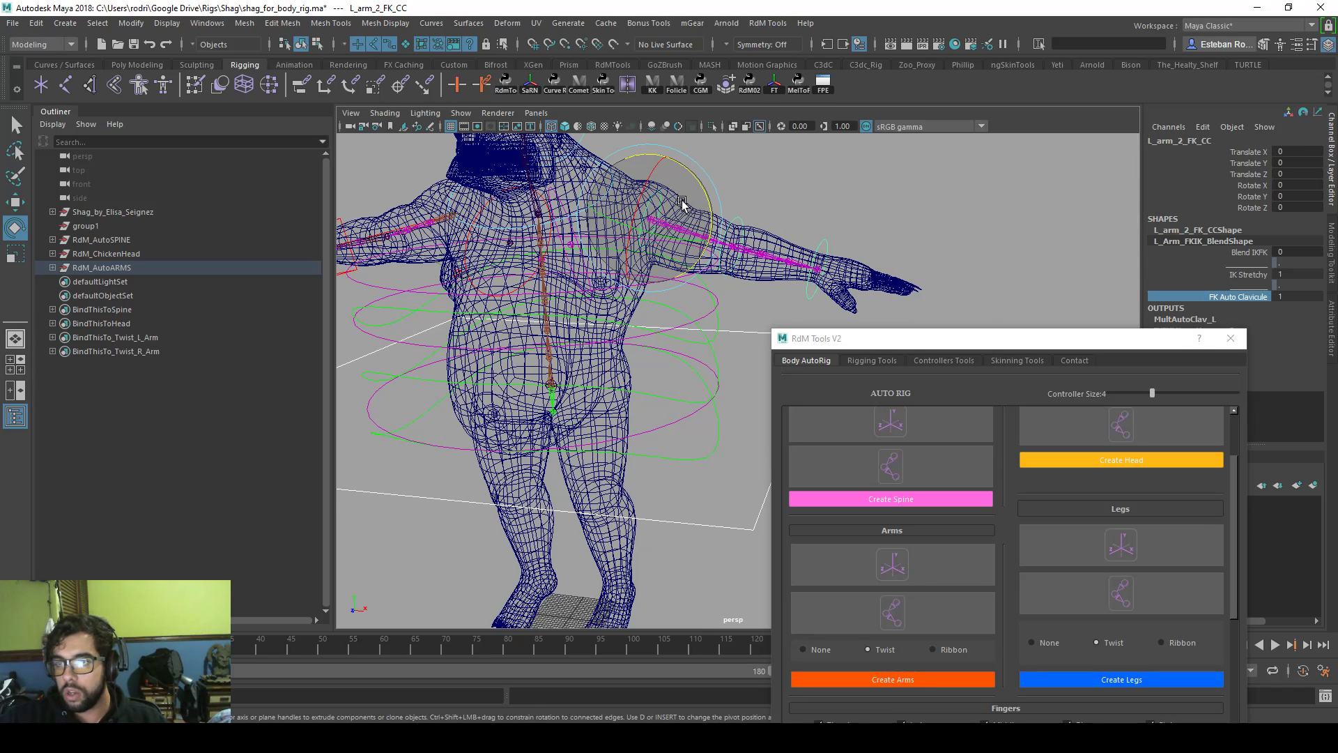
{"action": "left_click_drag", "start_coordinate": [702, 198], "coordinate": [704, 303]}
{"action": "key", "text": "ctrl+z"}
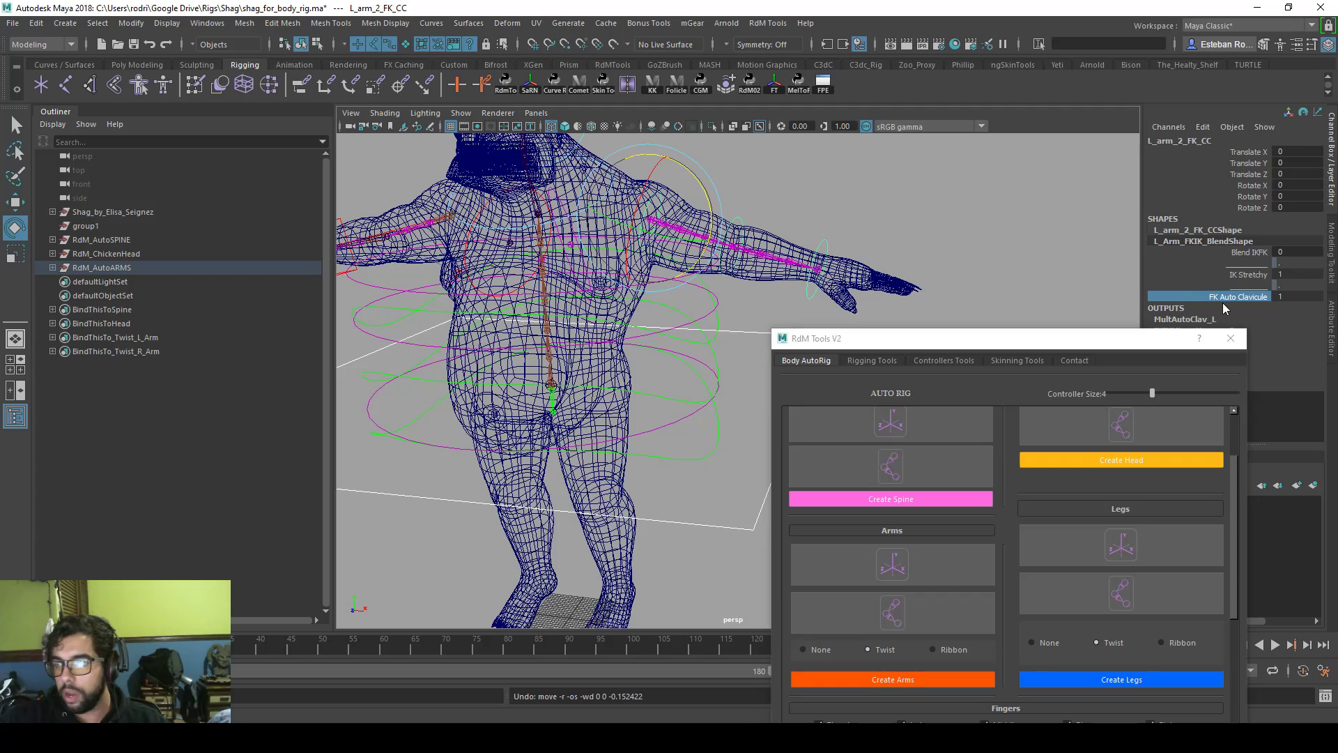
- Set FK Auto Clavicule to 0, test-rotate the left upper-arm controller, and undo the rotation
{"action": "left_click", "coordinate": [1225, 299]}
{"action": "middle_click_drag", "start_coordinate": [965, 241], "coordinate": [787, 230]}
{"action": "key", "text": "e"}
{"action": "mouse_move", "coordinate": [696, 197]}
{"action": "left_mouse_down"}
{"action": "mouse_move", "coordinate": [675, 154]}
{"action": "mouse_move", "coordinate": [703, 216]}
{"action": "left_mouse_up"}
{"action": "key", "text": "ctrl+z"}
{"action": "right_click_drag", "start_coordinate": [806, 267], "coordinate": [773, 253], "text": "alt"}
{"action": "middle_click_drag", "start_coordinate": [774, 253], "coordinate": [739, 224], "text": "alt"}
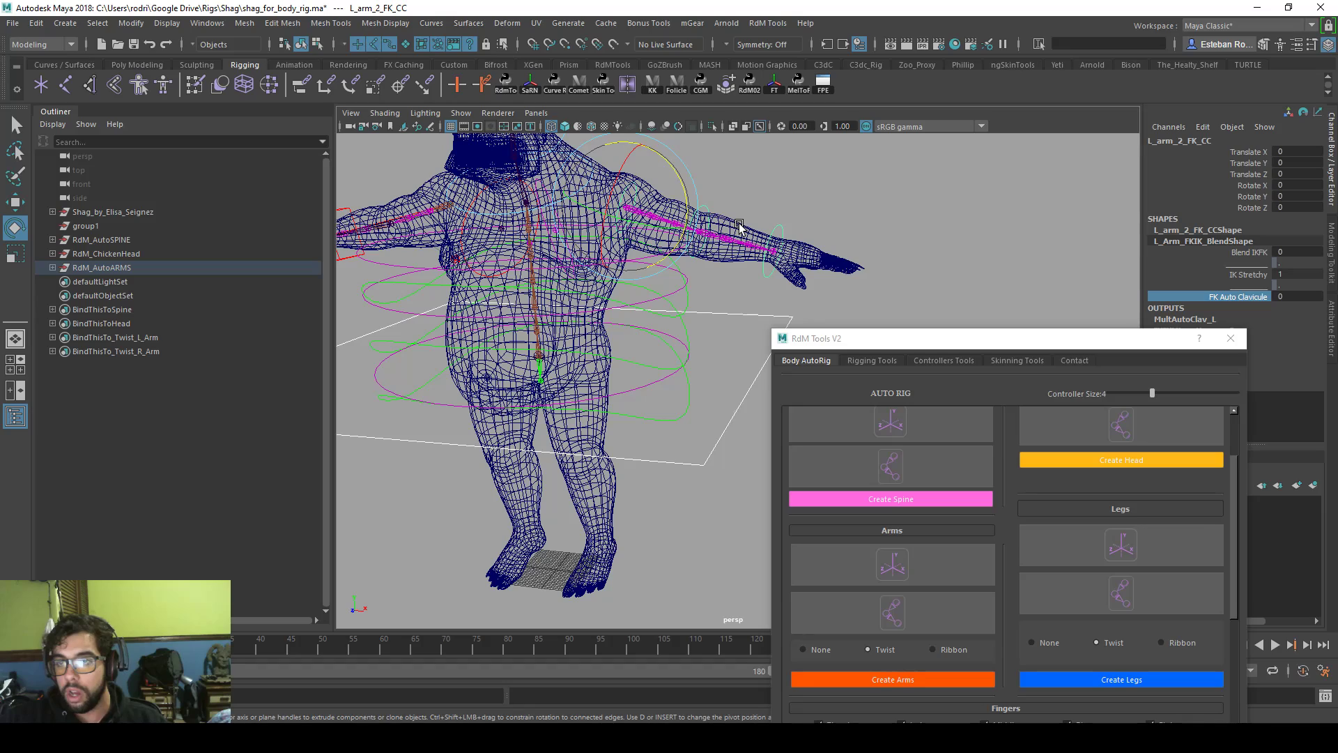
- Show the model shaded and set the left arm's Blend IKFK to 1
{"action": "key", "text": "5"}
{"action": "left_click", "coordinate": [1250, 252]}
{"action": "middle_click_drag", "start_coordinate": [885, 209], "coordinate": [915, 209]}
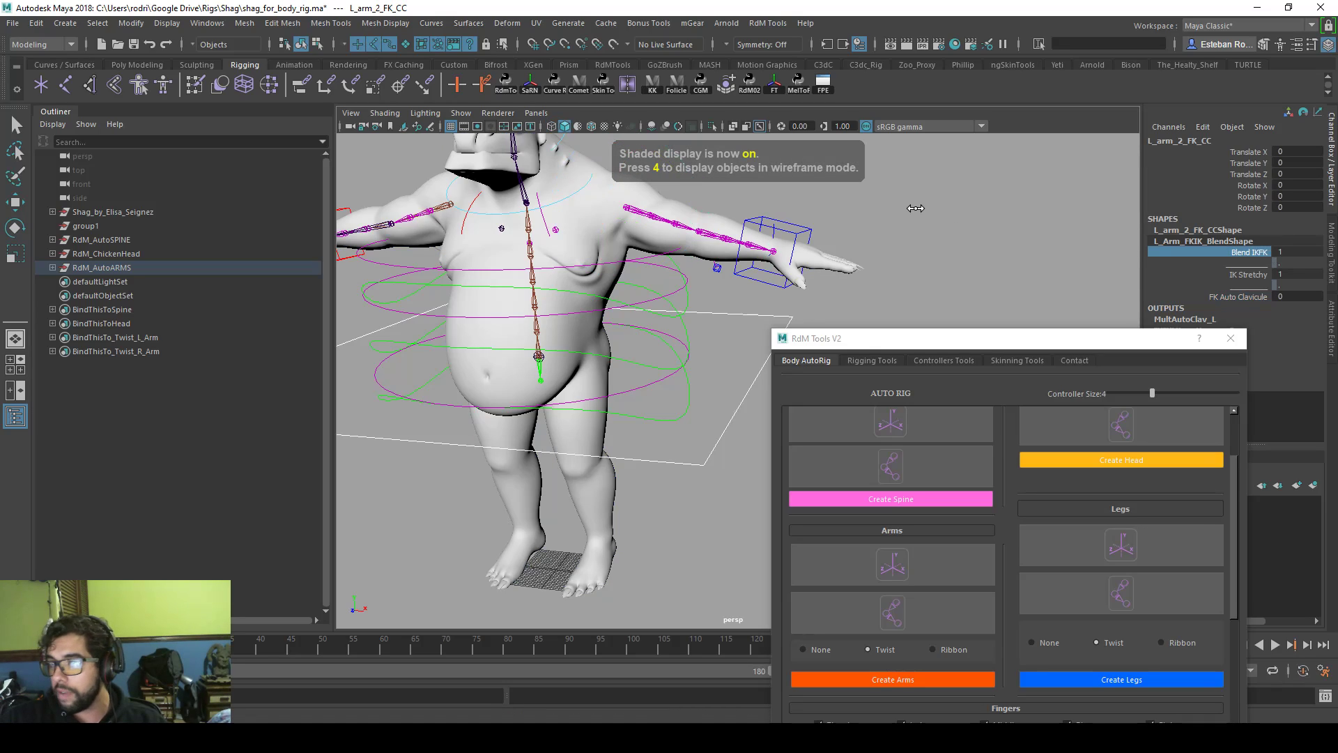
- Try moving the left arm's IK hand controller along its length and undo the move
{"action": "left_click", "coordinate": [801, 224]}
{"action": "key", "text": "w"}
{"action": "left_click_drag", "start_coordinate": [811, 261], "coordinate": [700, 254]}
{"action": "key", "text": "ctrl+z"}
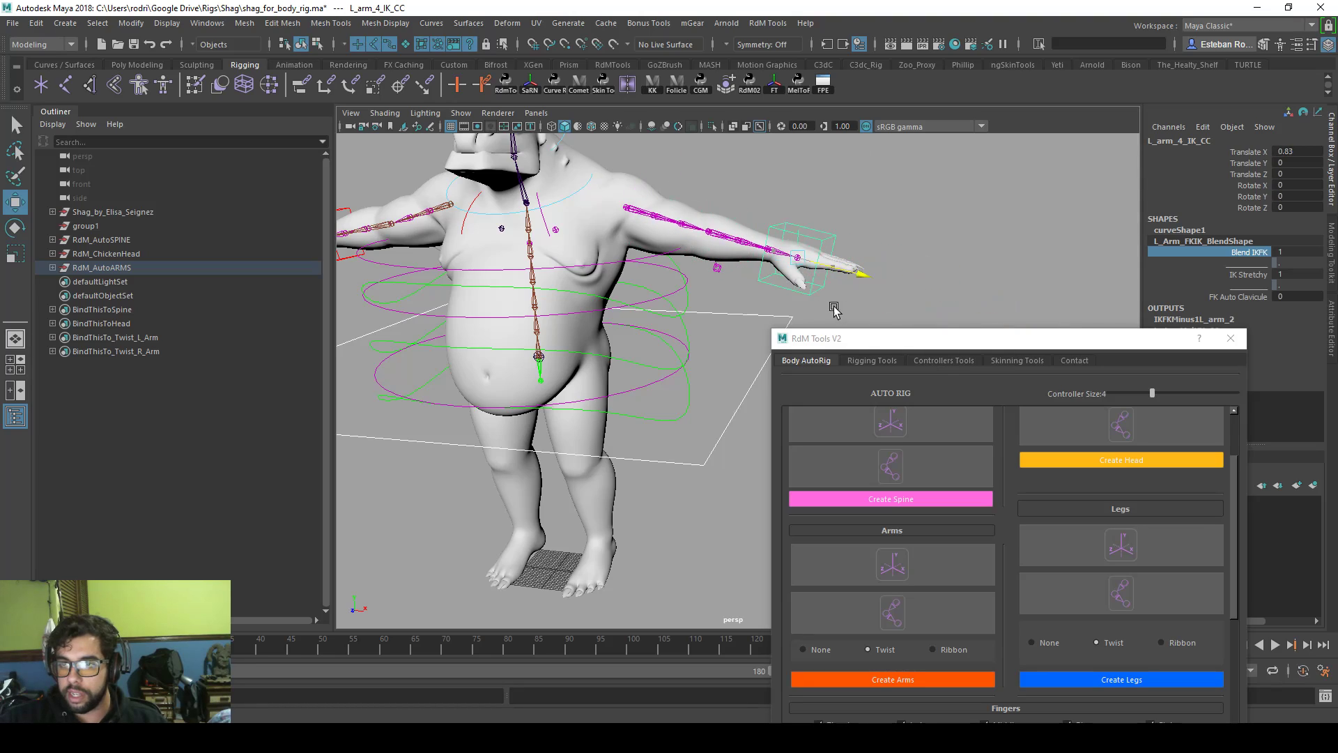
{"action": "key", "text": "e"}
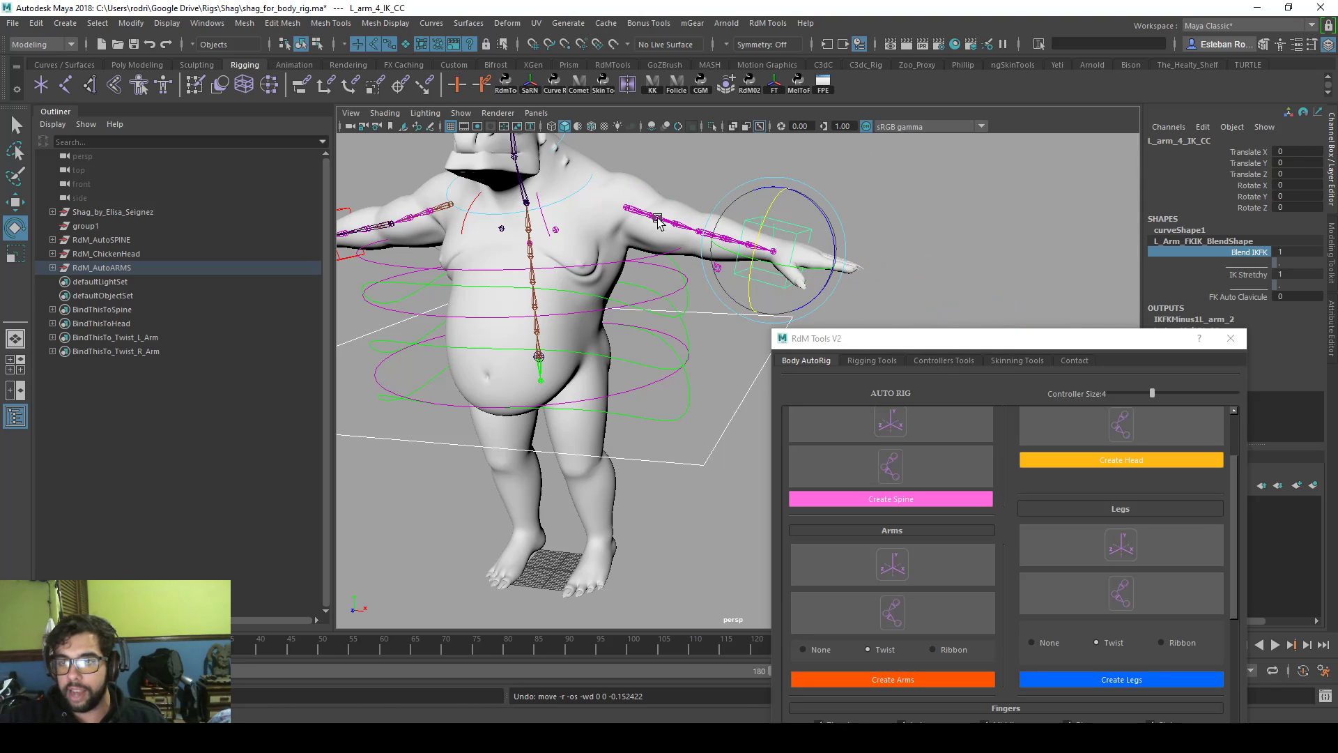
- View the Rigging Tools page, return to Body AutoRig, and move the tool window beside the character
{"action": "left_click", "coordinate": [897, 361]}
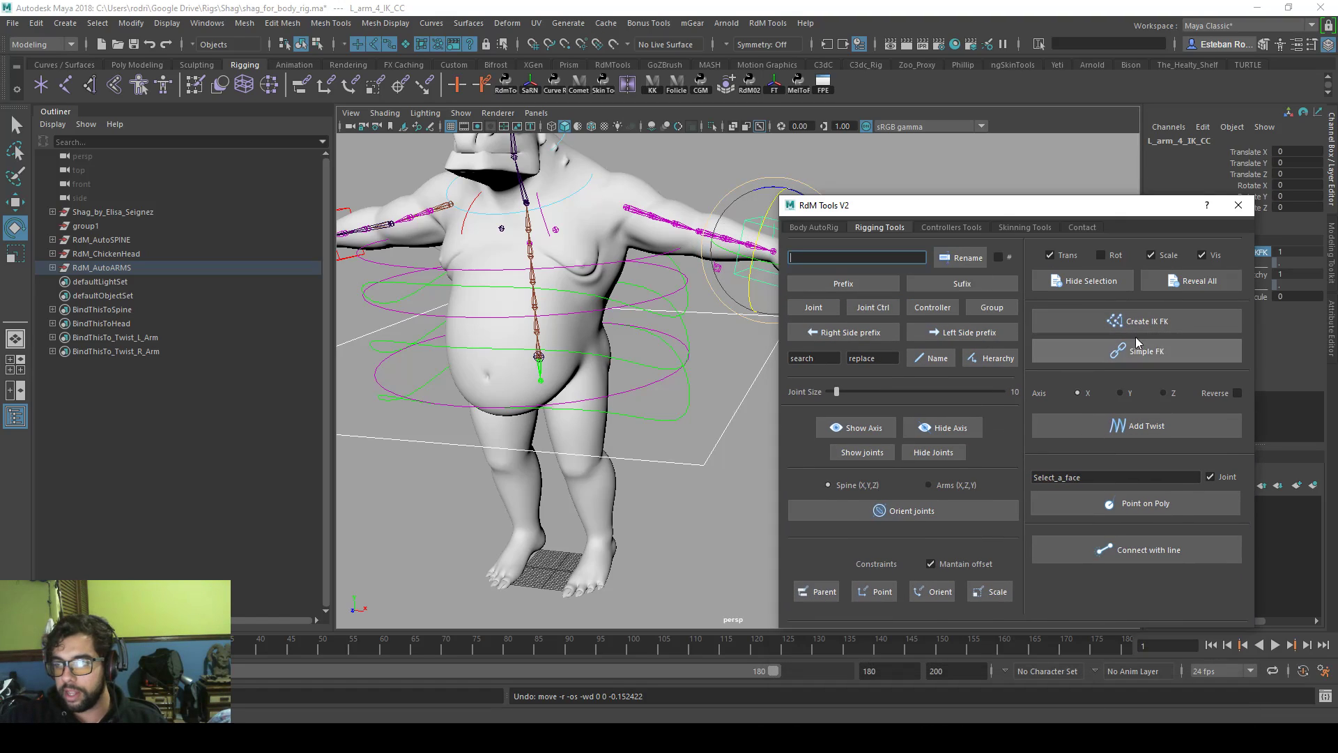
{"action": "left_click", "coordinate": [815, 226]}
{"action": "left_click_drag", "start_coordinate": [862, 209], "coordinate": [1020, 223]}
{"action": "middle_click_drag", "start_coordinate": [791, 268], "coordinate": [762, 255], "text": "alt"}
{"action": "left_click_drag", "start_coordinate": [763, 257], "coordinate": [725, 263], "text": "alt"}
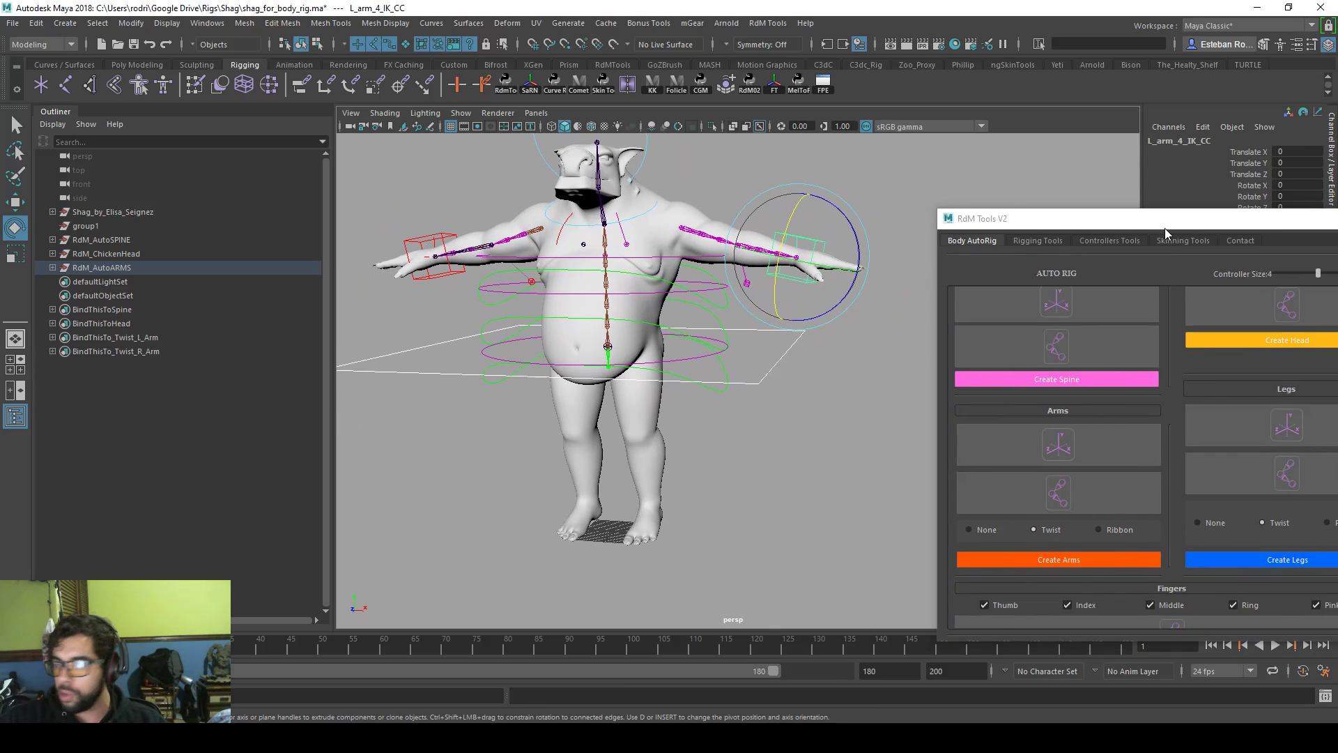
{"action": "left_click_drag", "start_coordinate": [1165, 222], "coordinate": [1050, 125]}
- From above the character, test the left elbow bend by pulling the IK hand controller inward, and undo the moves
{"action": "scroll", "coordinate": [726, 262], "scroll_direction": "down", "scroll_amount": 1}
{"action": "left_click_drag", "start_coordinate": [726, 261], "coordinate": [820, 321], "text": "alt"}
{"action": "key", "text": "w"}
{"action": "left_click_drag", "start_coordinate": [745, 330], "coordinate": [707, 377], "text": "alt"}
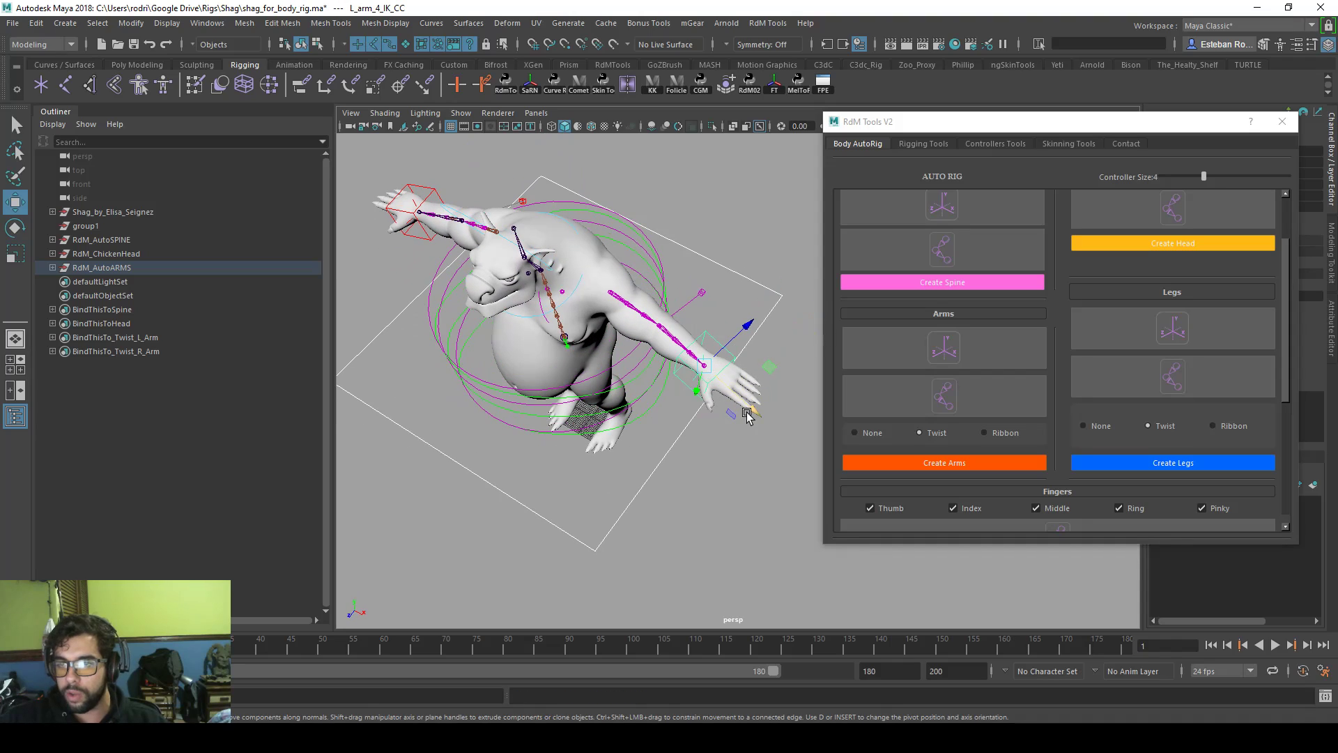
{"action": "key", "text": "ctrl+z"}
{"action": "key", "text": "ctrl+z"}
{"action": "key", "text": "ctrl+z"}
{"action": "key", "text": "ctrl+z"}
{"action": "key", "text": "ctrl+z"}
{"action": "key", "text": "ctrl+z"}
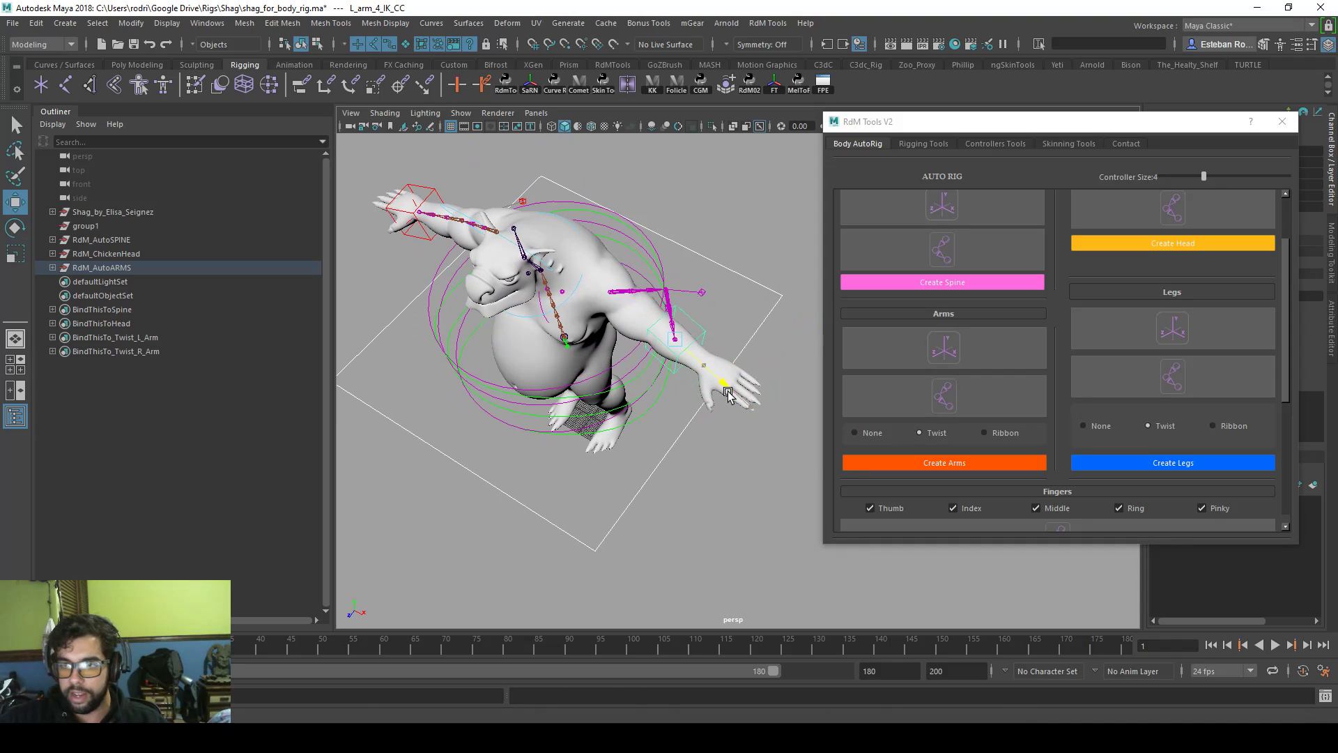
- Create the leg placement locators and select them all, from L_Heel_LOC to L_OutFoot_Loc
{"action": "left_click_drag", "start_coordinate": [634, 420], "coordinate": [700, 372], "text": "alt"}
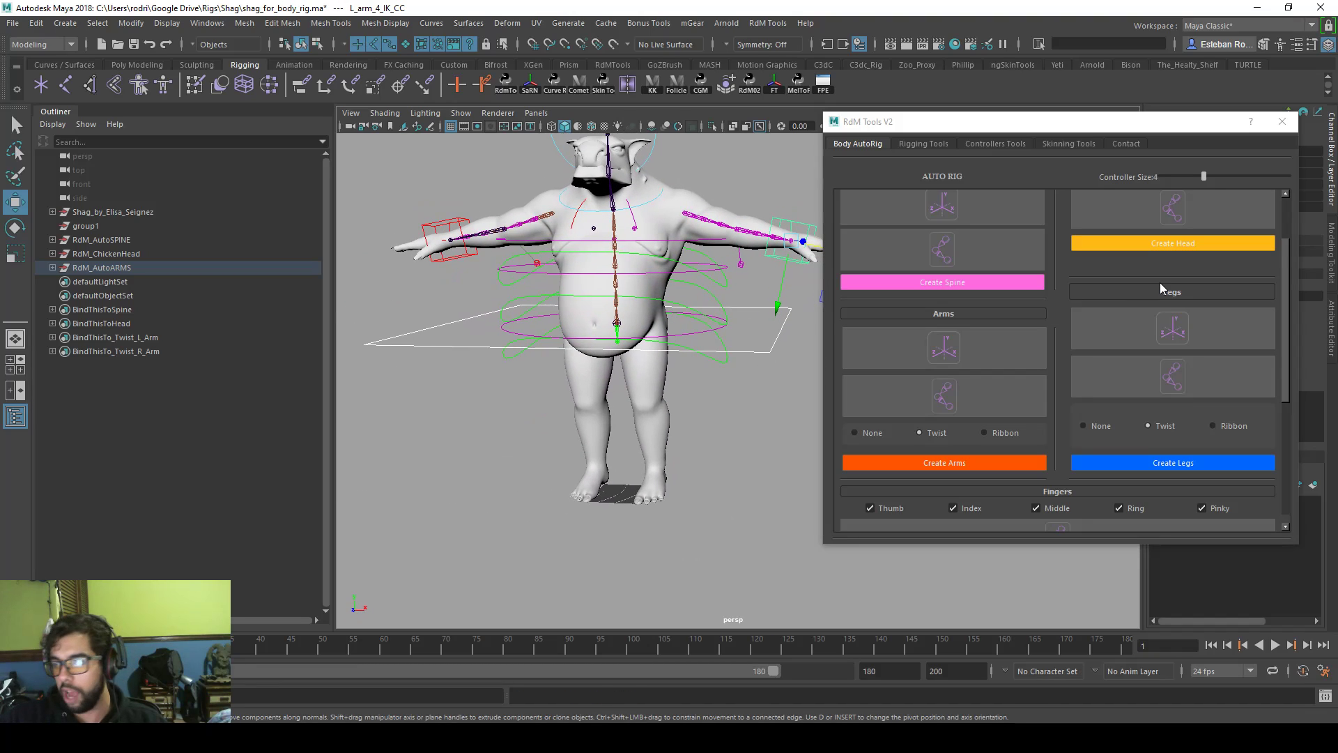
{"action": "left_click", "coordinate": [1173, 328]}
{"action": "left_click_drag", "start_coordinate": [590, 395], "coordinate": [600, 380], "text": "alt"}
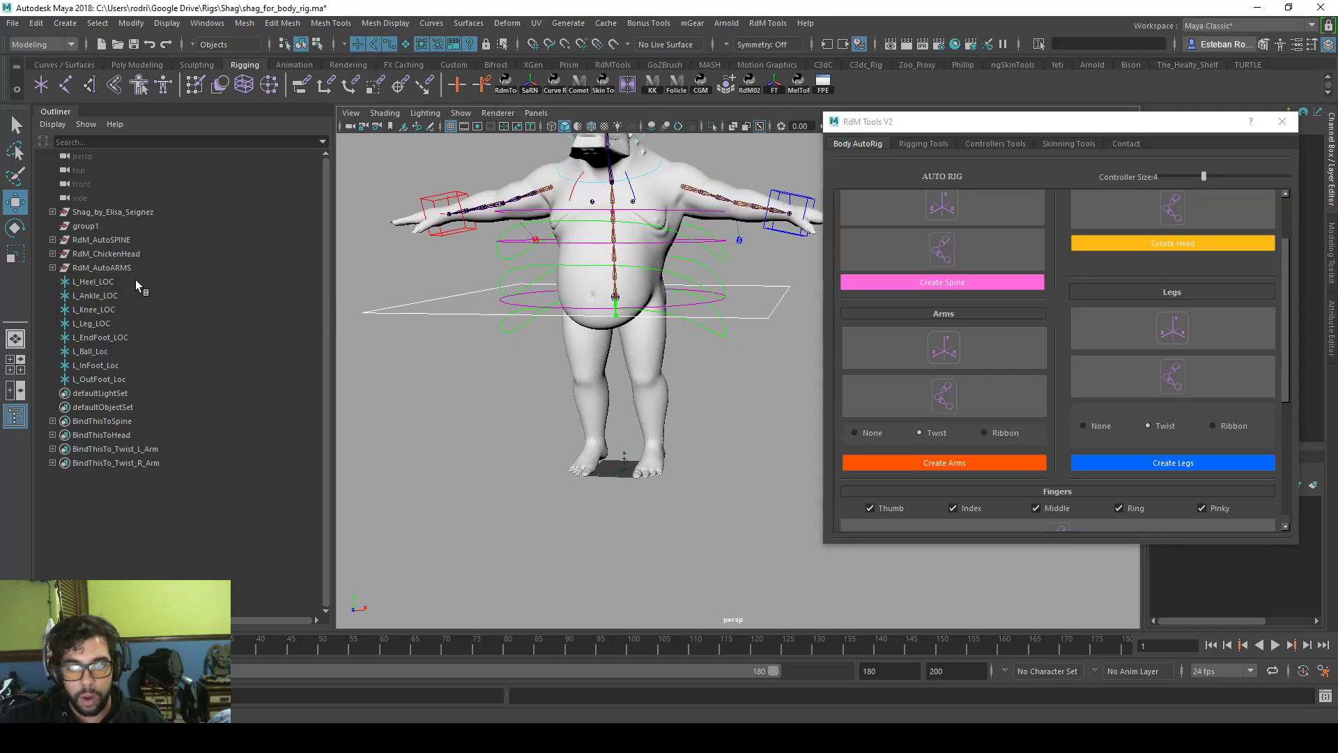
{"action": "left_click_drag", "start_coordinate": [136, 280], "coordinate": [177, 386]}
- In the front view, move L_Leg_LOC to the top of the left thigh and L_Knee_LOC to the left knee
{"action": "key", "text": "space"}
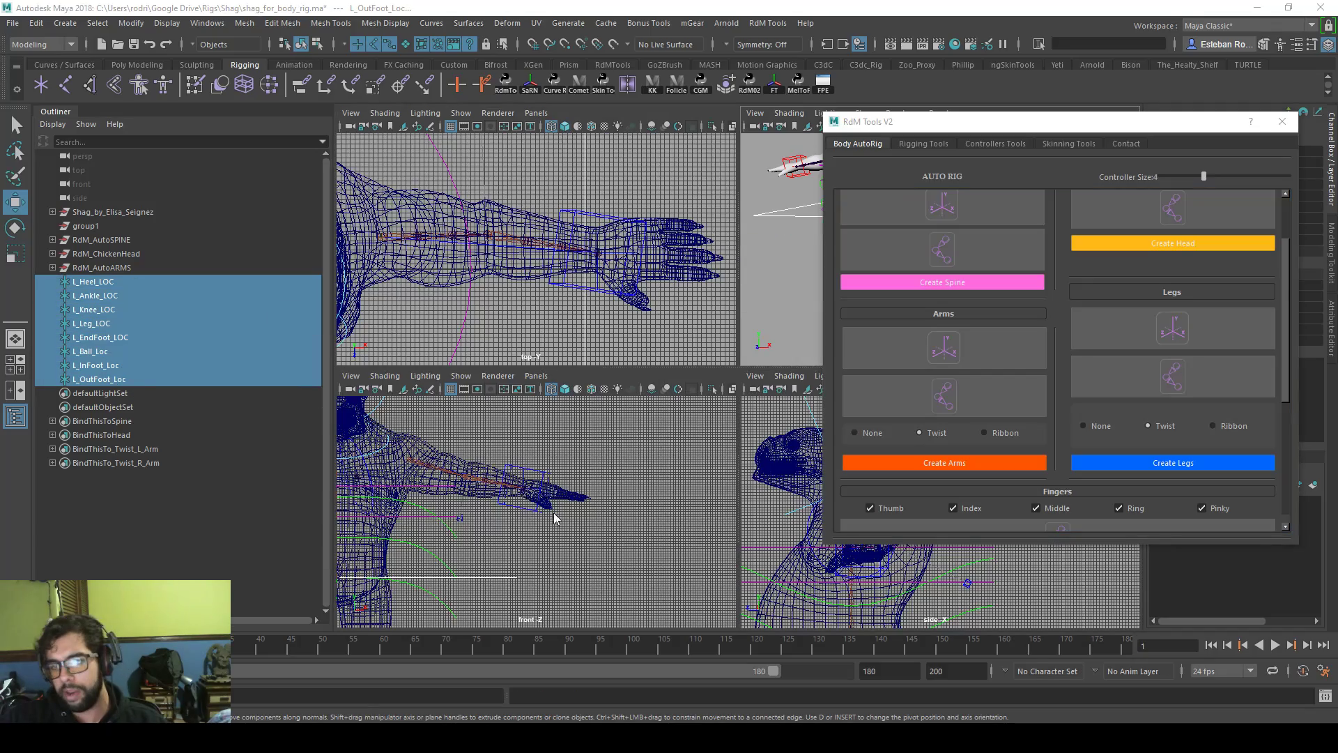
{"action": "key", "text": "space"}
{"action": "middle_click_drag", "start_coordinate": [621, 357], "coordinate": [680, 238], "text": "alt"}
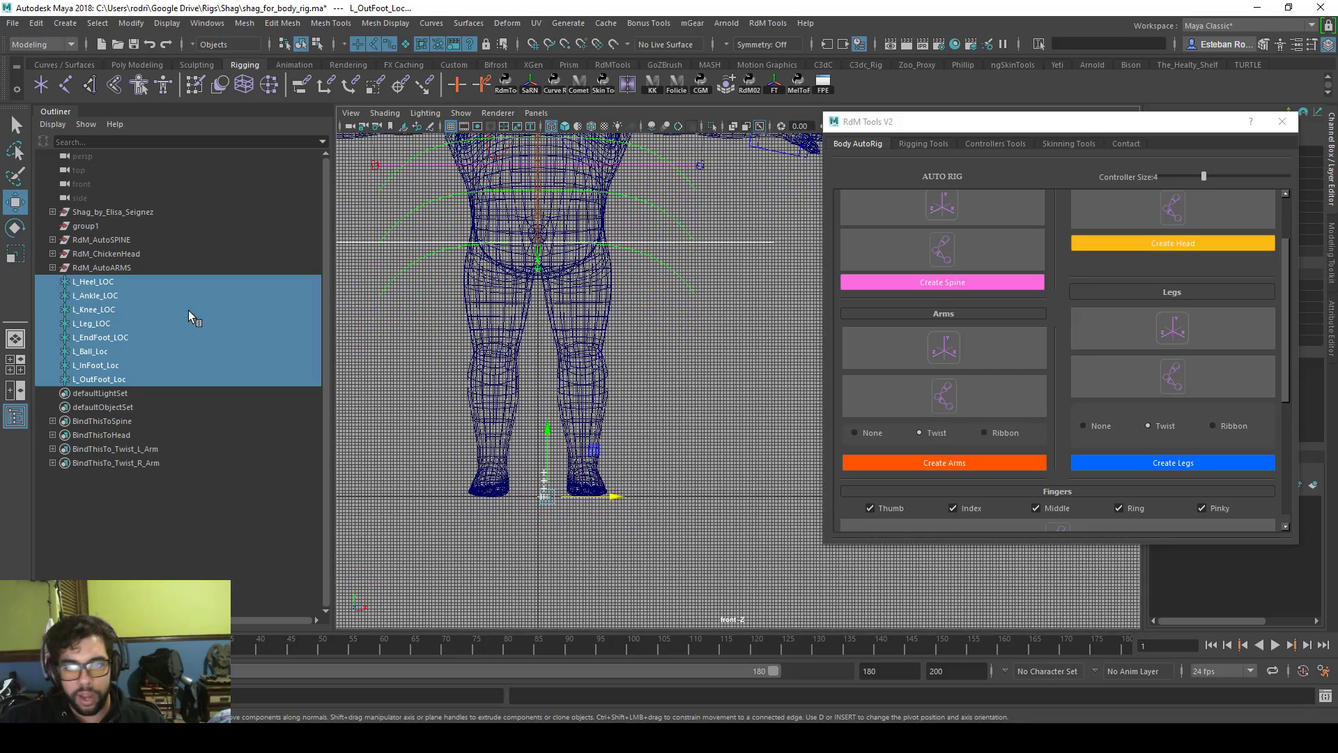
{"action": "left_click", "coordinate": [128, 321]}
{"action": "left_click_drag", "start_coordinate": [573, 468], "coordinate": [578, 402]}
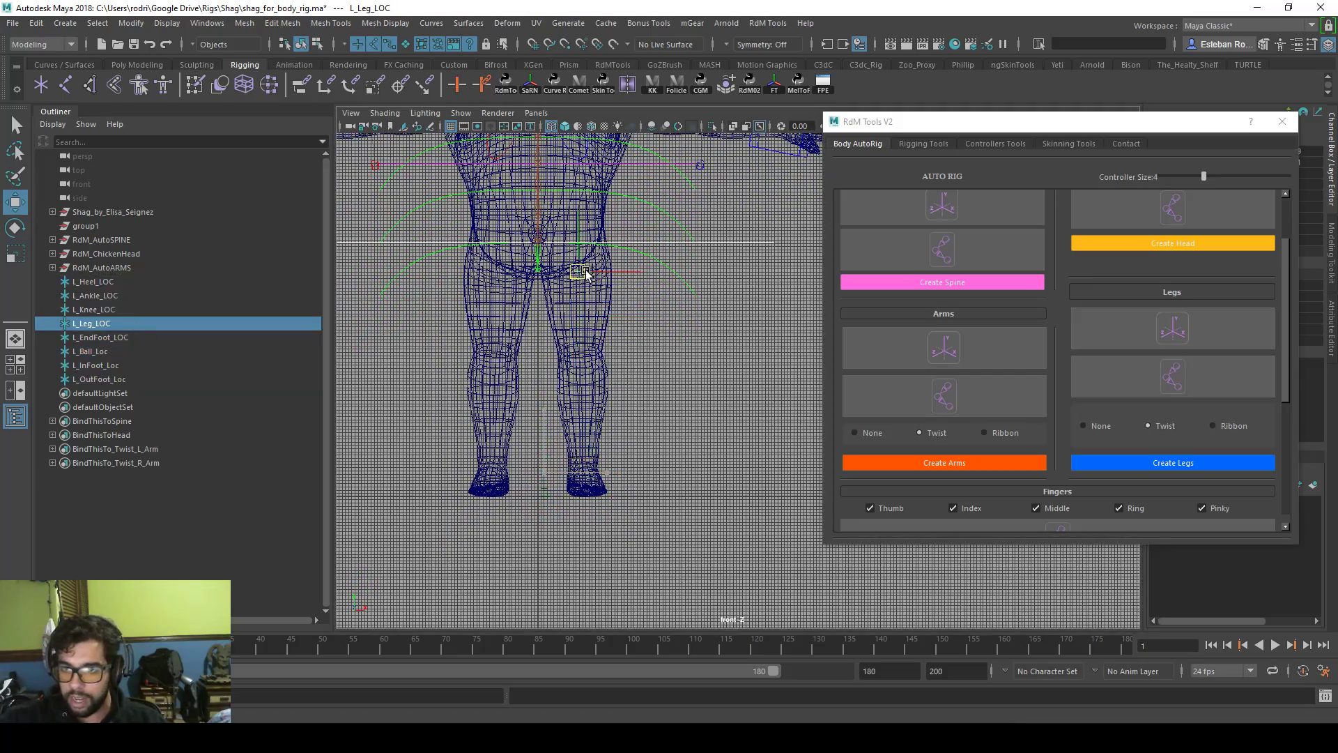
{"action": "scroll", "coordinate": [578, 276], "scroll_direction": "up", "scroll_amount": 1}
{"action": "left_click", "coordinate": [95, 309]}
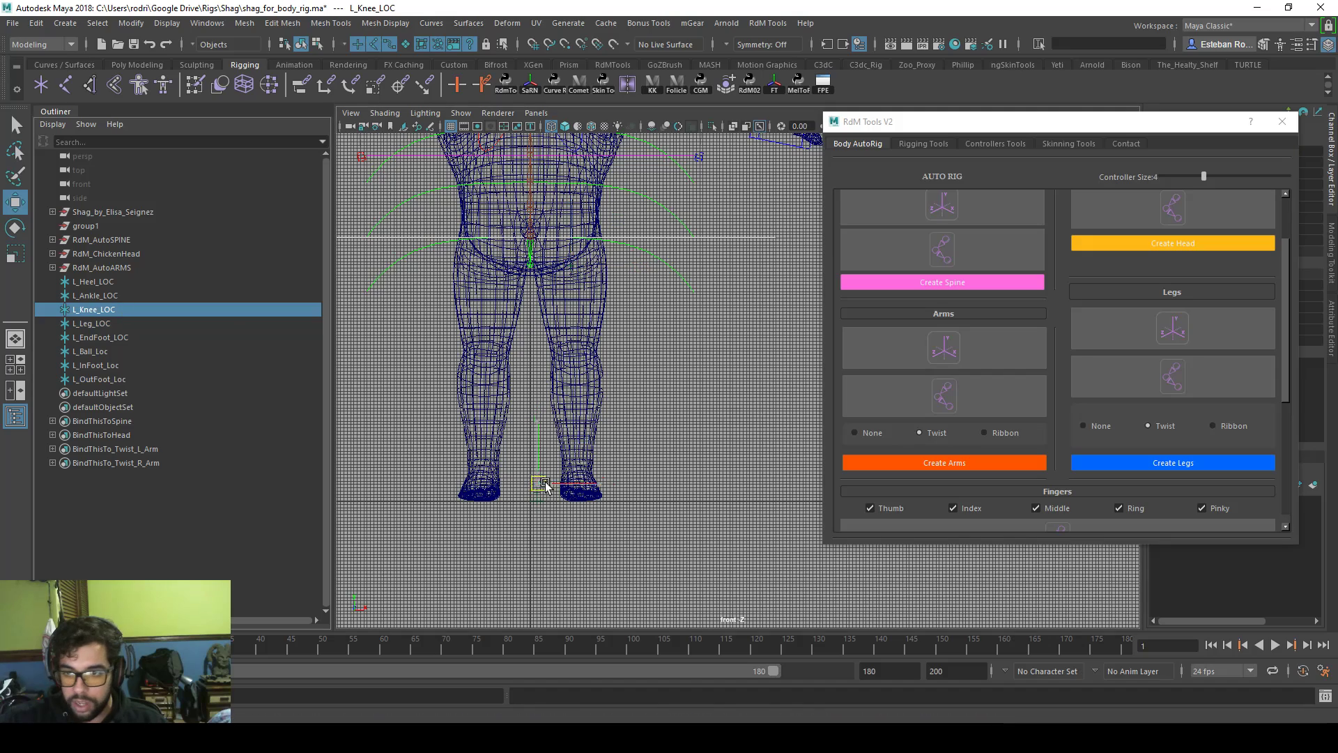
{"action": "left_click_drag", "start_coordinate": [545, 485], "coordinate": [581, 363]}
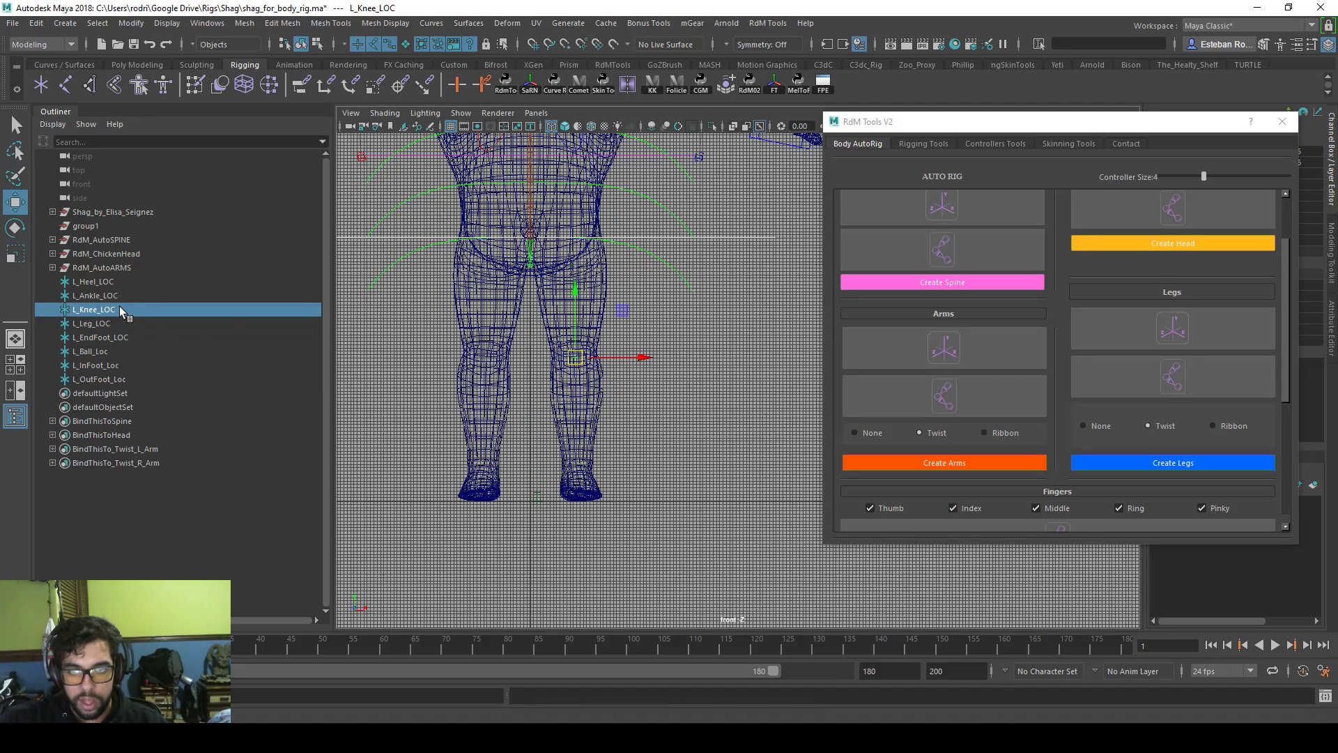
{"action": "left_click", "coordinate": [95, 295]}
{"action": "scroll", "coordinate": [488, 509], "scroll_direction": "up", "scroll_amount": 1}
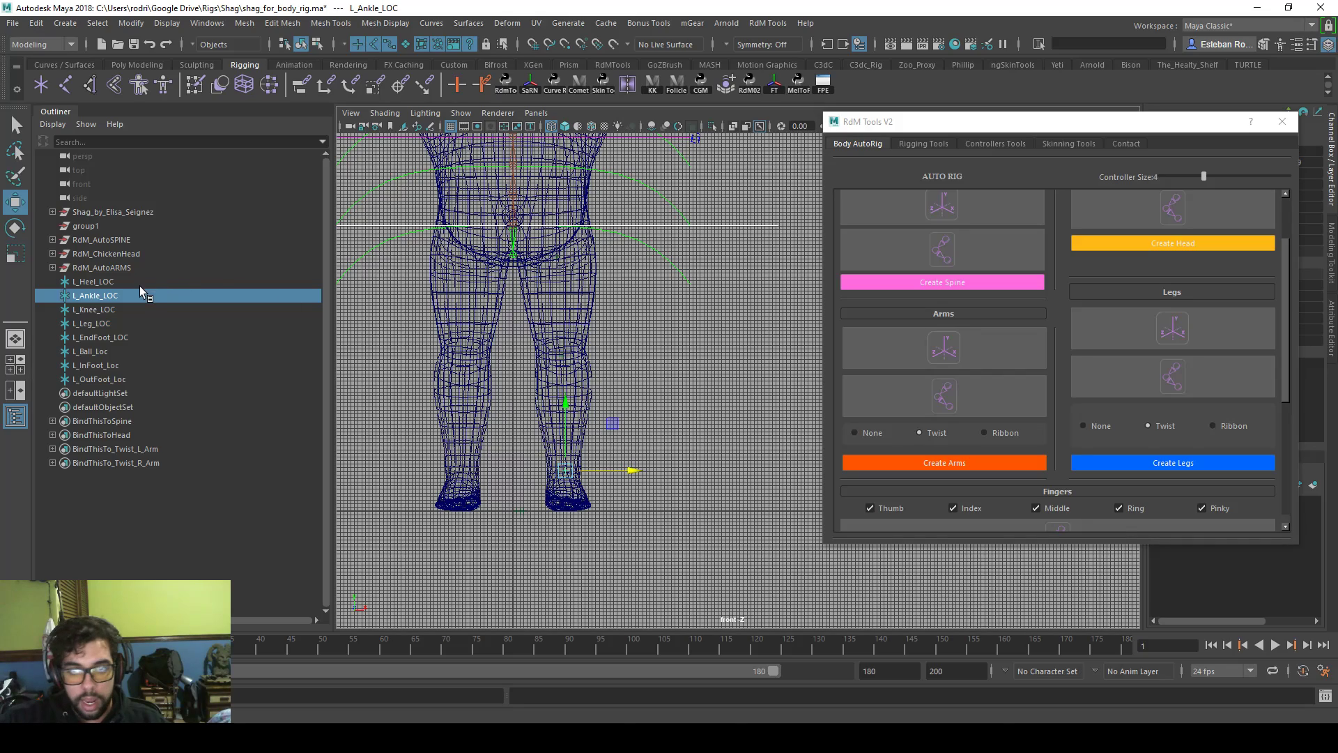
{"action": "key", "text": "ctrl+z"}
{"action": "key", "text": "ctrl+z"}
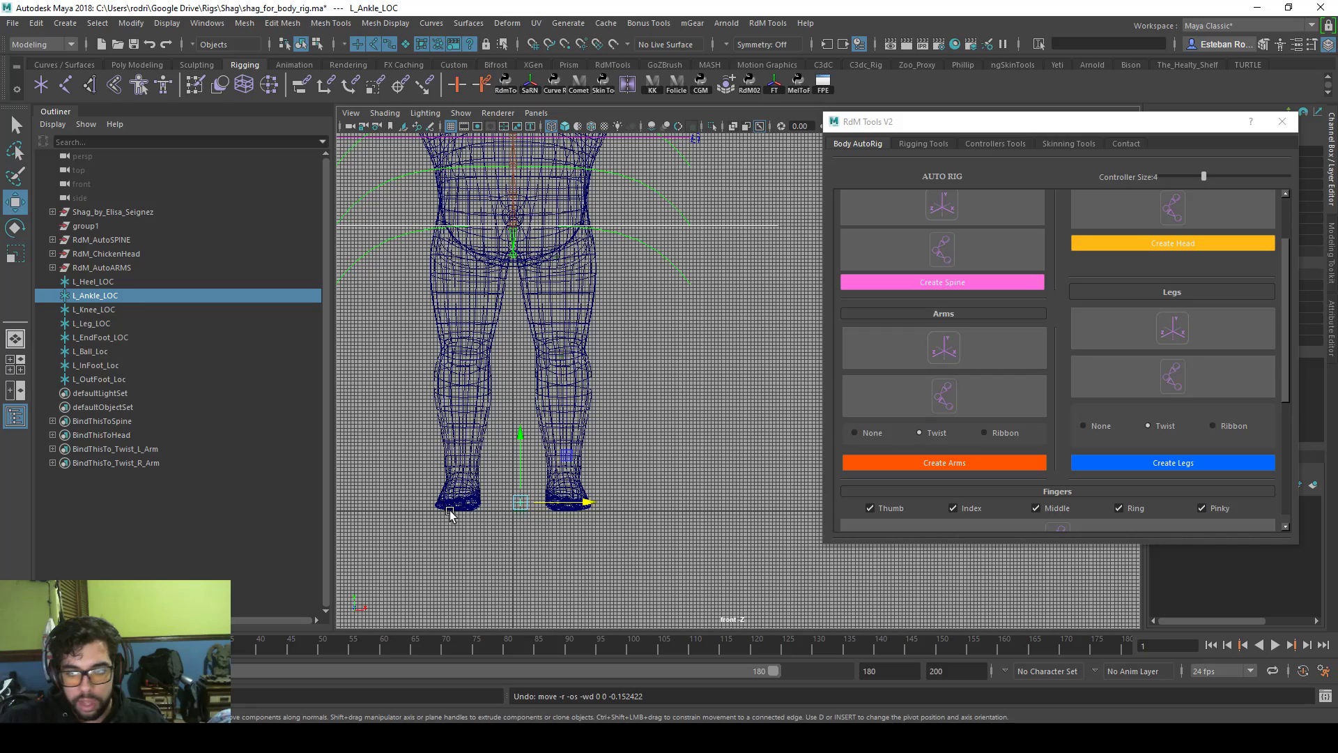
- Select the ankle, heel and foot locators together and shift them sideways under the left foot
{"action": "scroll", "coordinate": [450, 513], "scroll_direction": "up", "scroll_amount": 2}
{"action": "left_click_drag", "start_coordinate": [525, 541], "coordinate": [489, 489]}
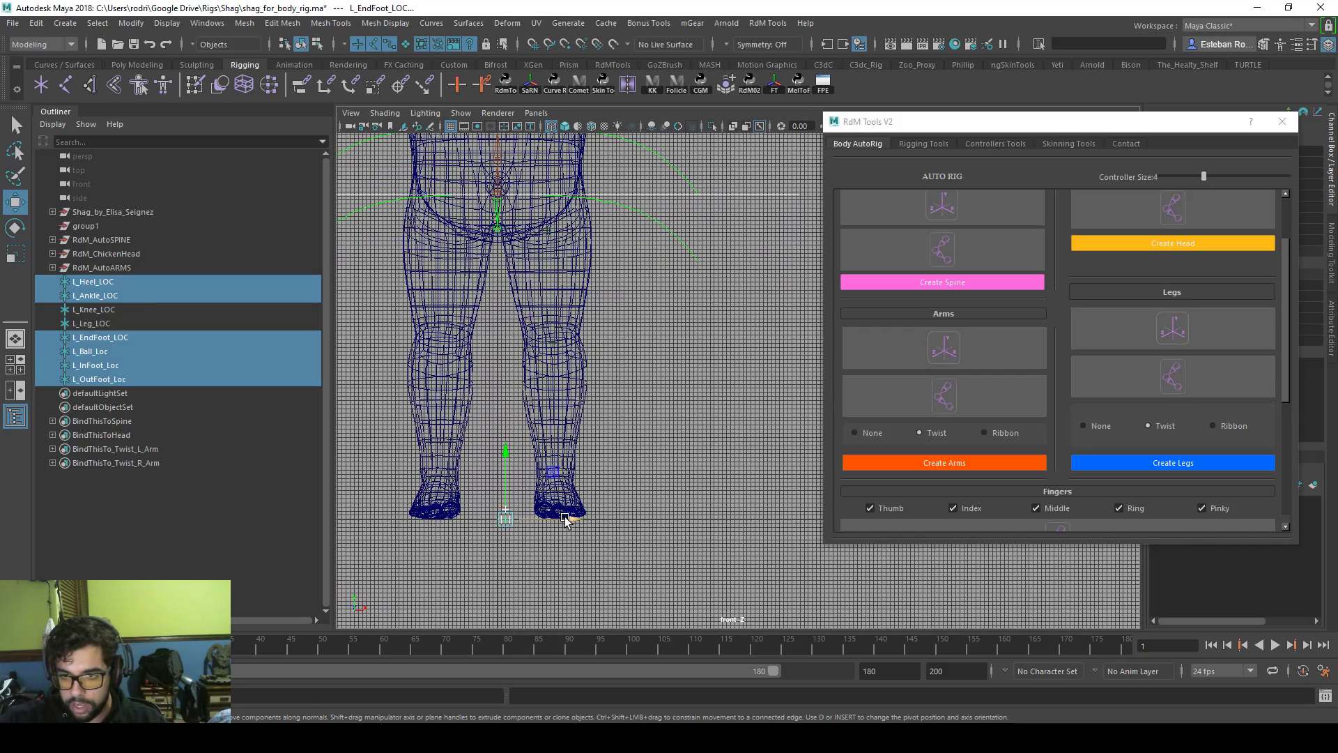
{"action": "left_click_drag", "start_coordinate": [569, 520], "coordinate": [610, 520]}
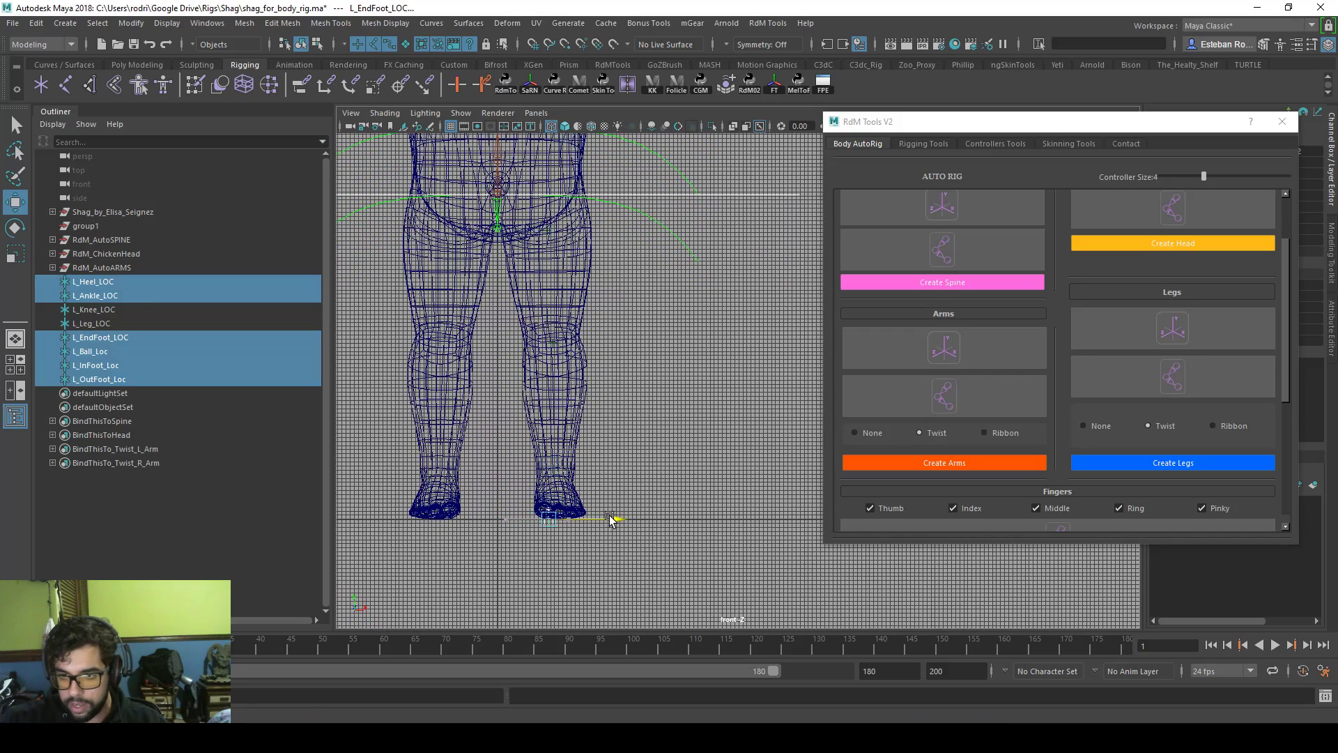
- Raise L_Ankle_LOC to ankle height and, in the side view, move it back to the middle of the ankle
{"action": "left_click", "coordinate": [111, 295]}
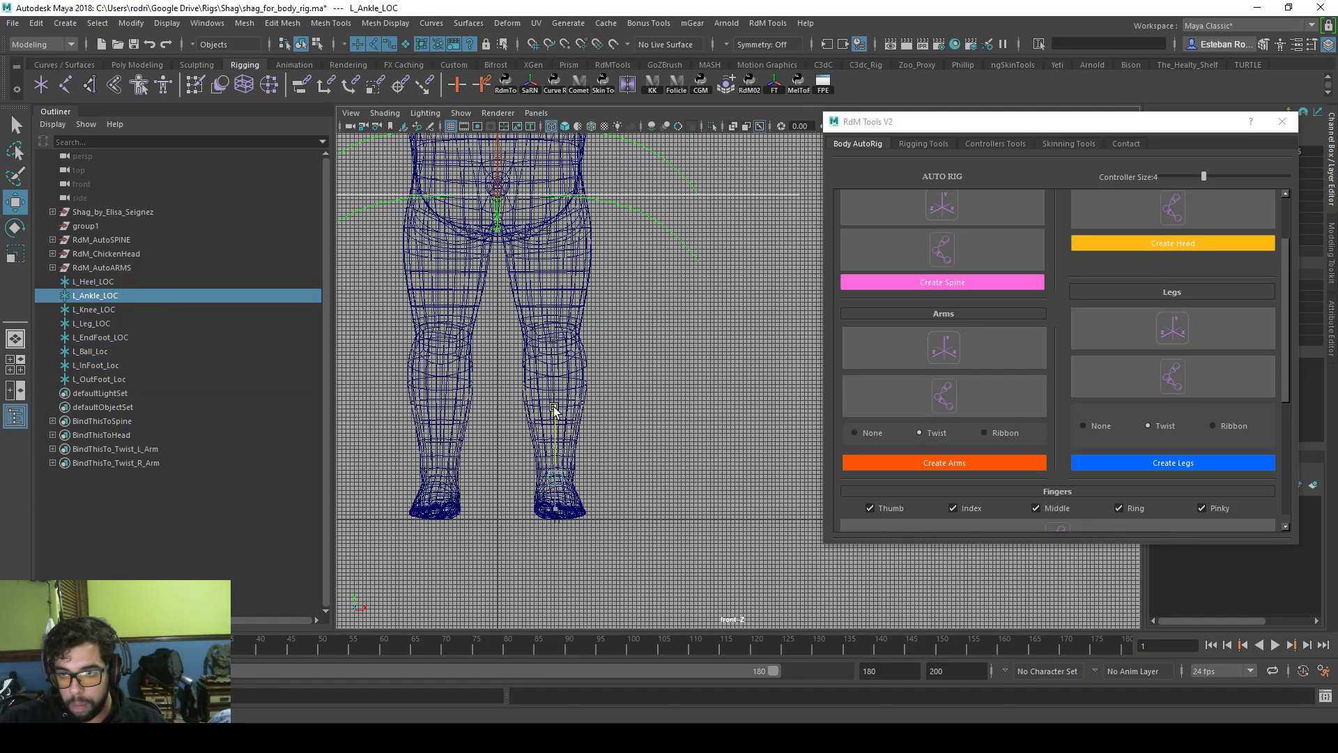
{"action": "key", "text": "space"}
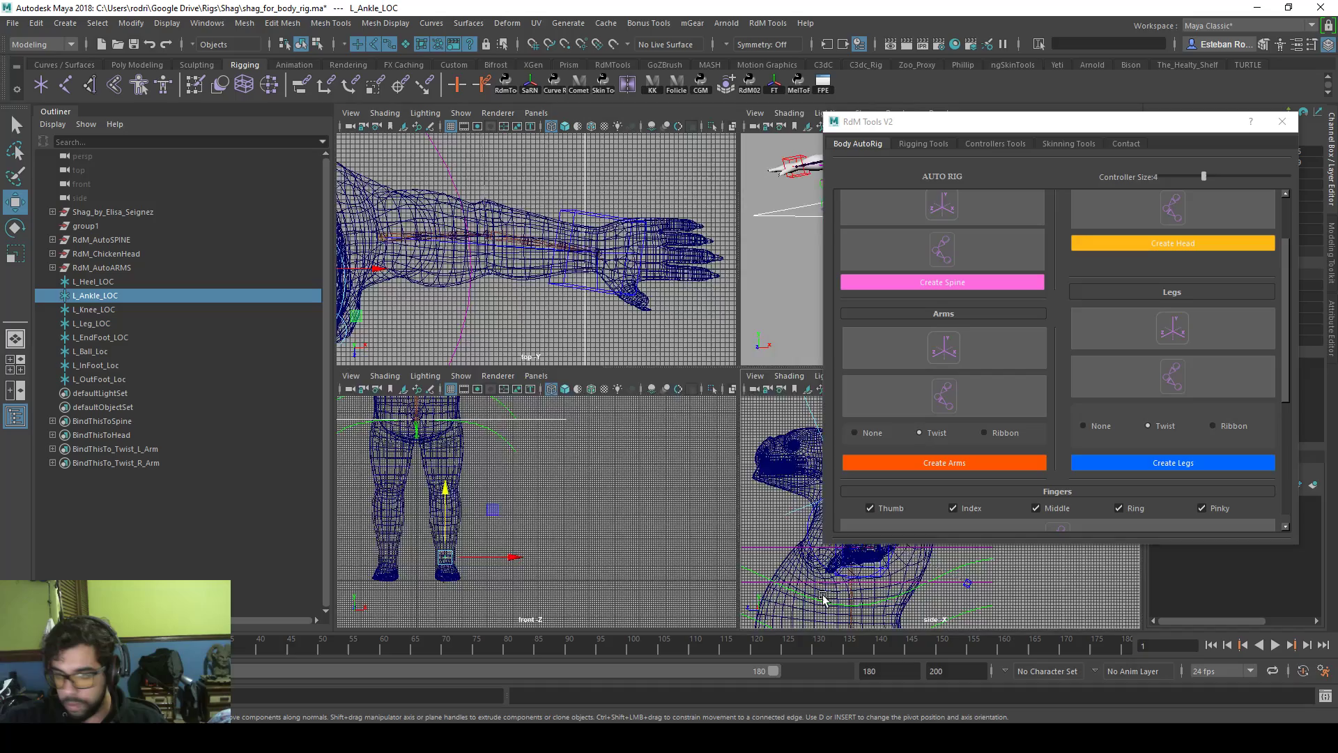
{"action": "key", "text": "space"}
{"action": "key", "text": "f"}
{"action": "scroll", "coordinate": [698, 486], "scroll_direction": "down", "scroll_amount": 8}
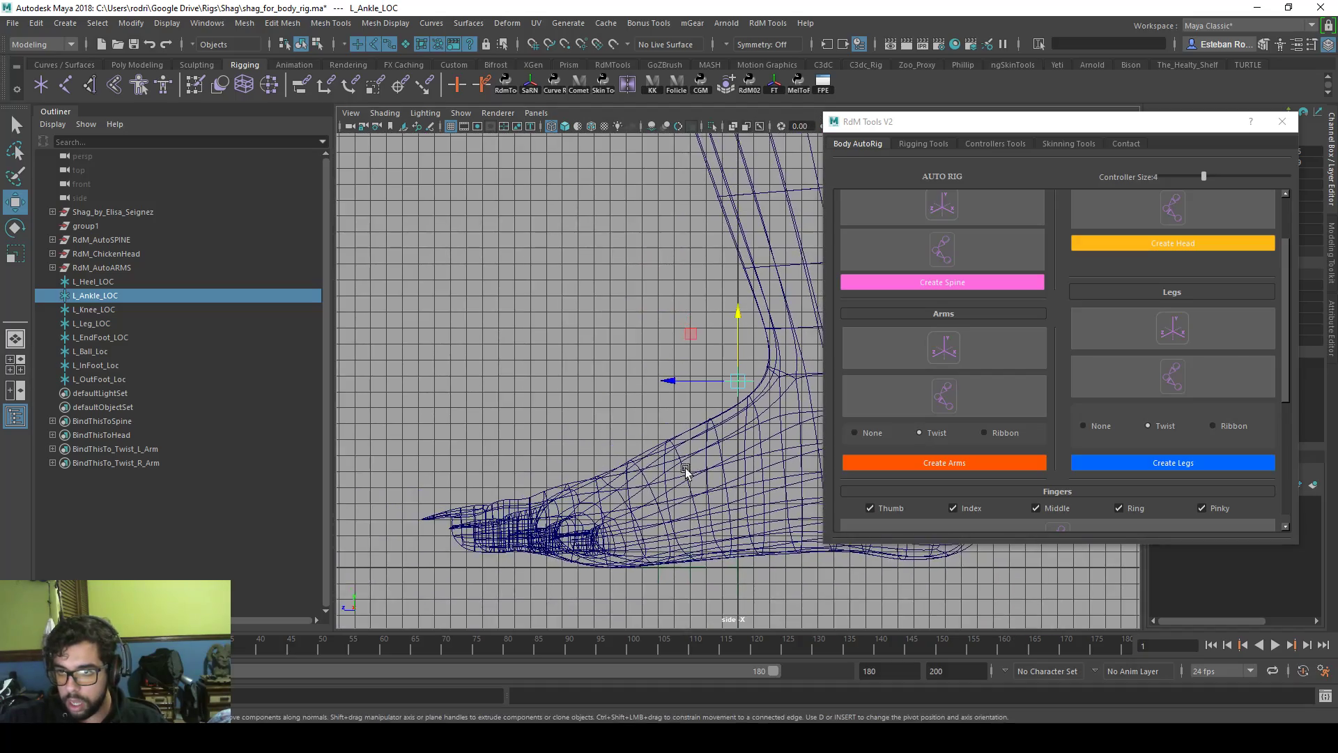
{"action": "scroll", "coordinate": [577, 432], "scroll_direction": "down", "scroll_amount": 1}
{"action": "middle_click_drag", "start_coordinate": [686, 471], "coordinate": [442, 422], "text": "alt"}
{"action": "left_click_drag", "start_coordinate": [465, 356], "coordinate": [562, 362]}
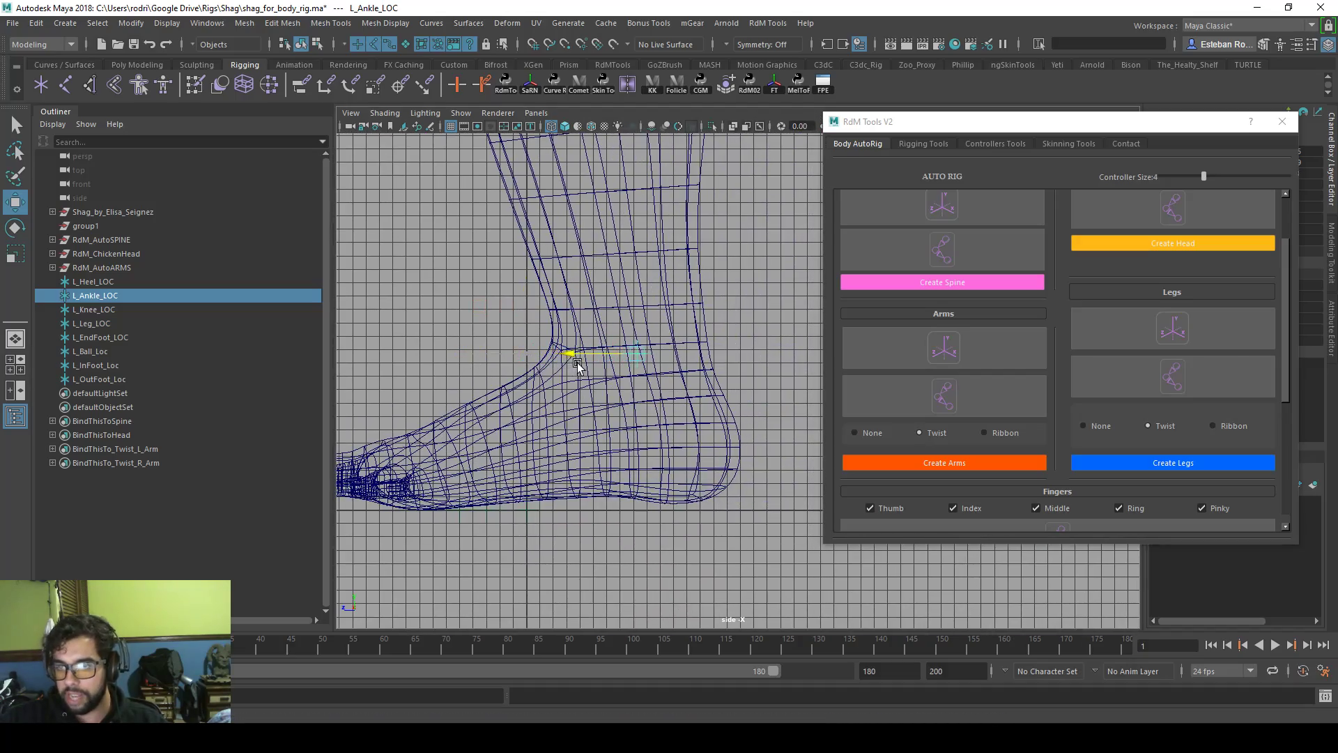
- Move L_Heel_LOC back beneath the heel in the side view
{"action": "right_click_drag", "start_coordinate": [577, 362], "coordinate": [400, 282], "text": "alt"}
{"action": "middle_click_drag", "start_coordinate": [401, 282], "coordinate": [435, 366], "text": "alt"}
{"action": "left_click", "coordinate": [132, 281]}
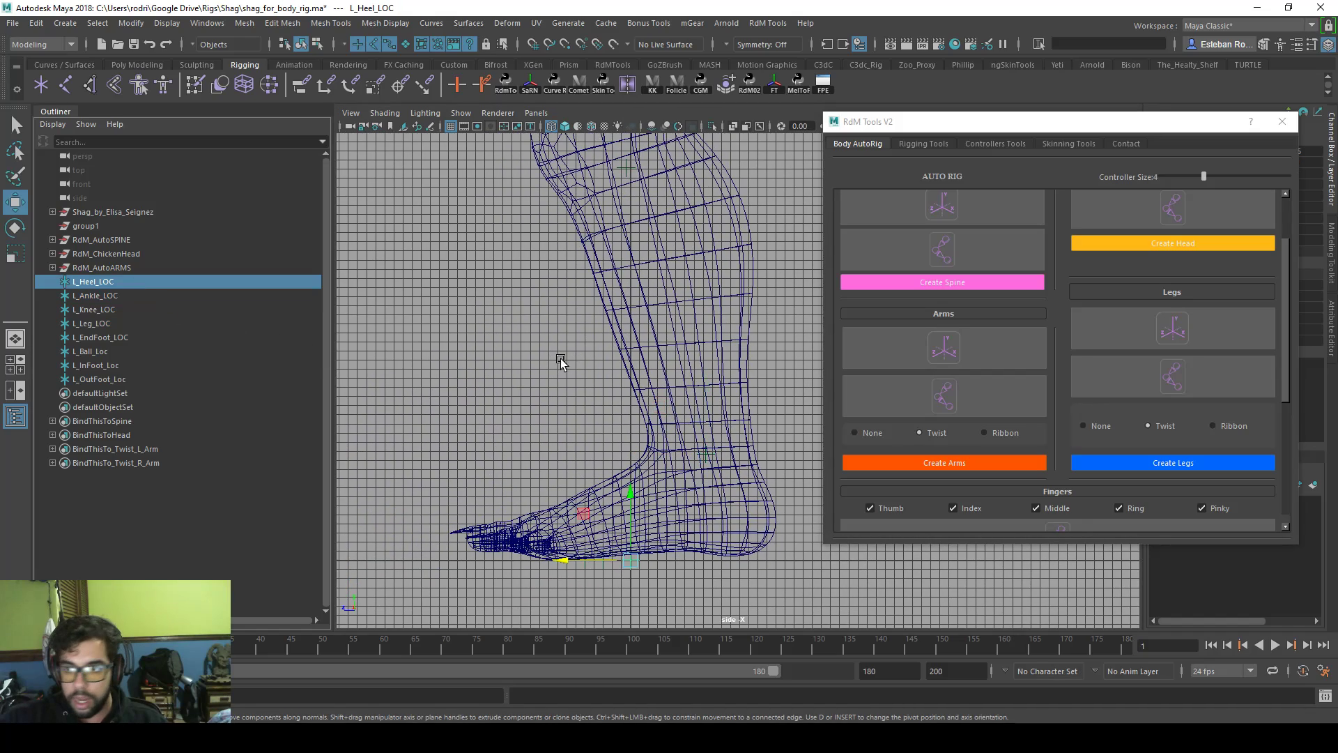
{"action": "middle_click_drag", "start_coordinate": [600, 484], "coordinate": [562, 403], "text": "alt"}
{"action": "left_click_drag", "start_coordinate": [526, 475], "coordinate": [630, 484]}
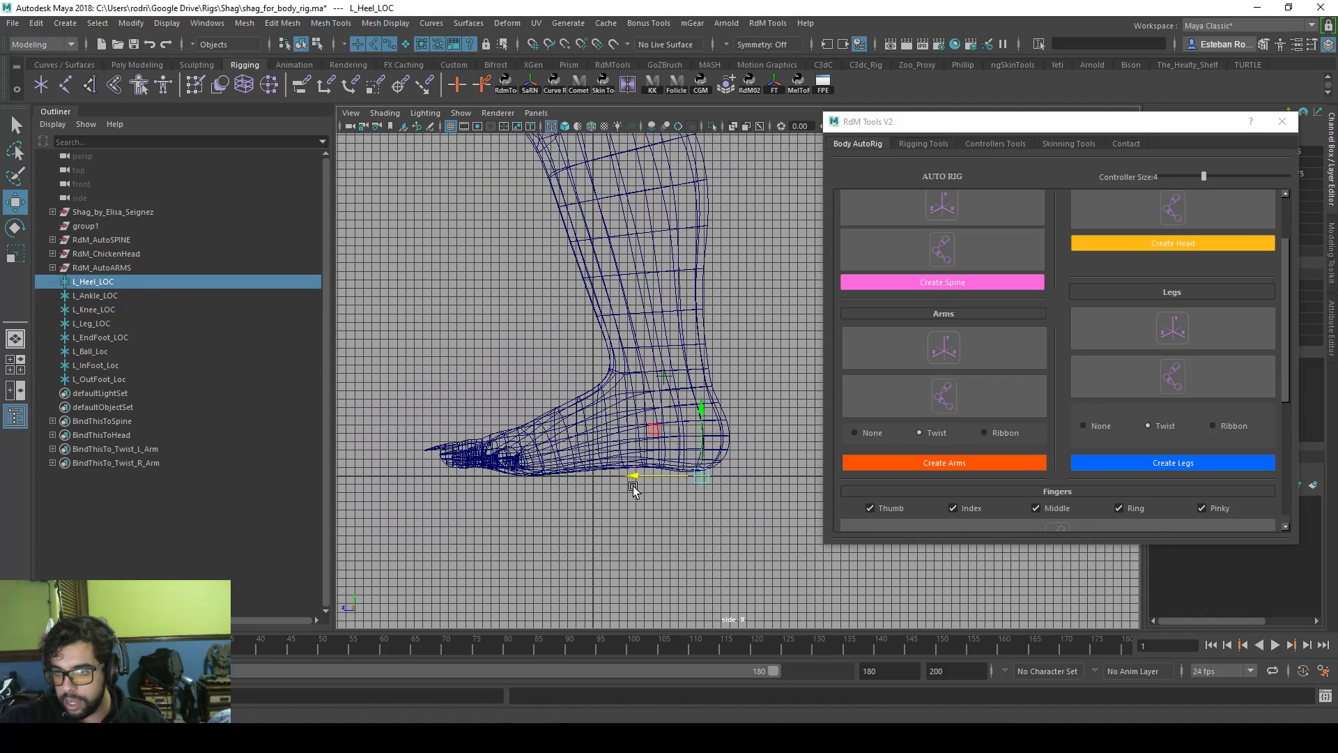
- Move L_Knee_LOC forward inside the knee in the side view
{"action": "left_click", "coordinate": [185, 295]}
{"action": "right_click_drag", "start_coordinate": [413, 337], "coordinate": [376, 293], "text": "alt"}
{"action": "middle_click_drag", "start_coordinate": [376, 292], "coordinate": [327, 453], "text": "alt"}
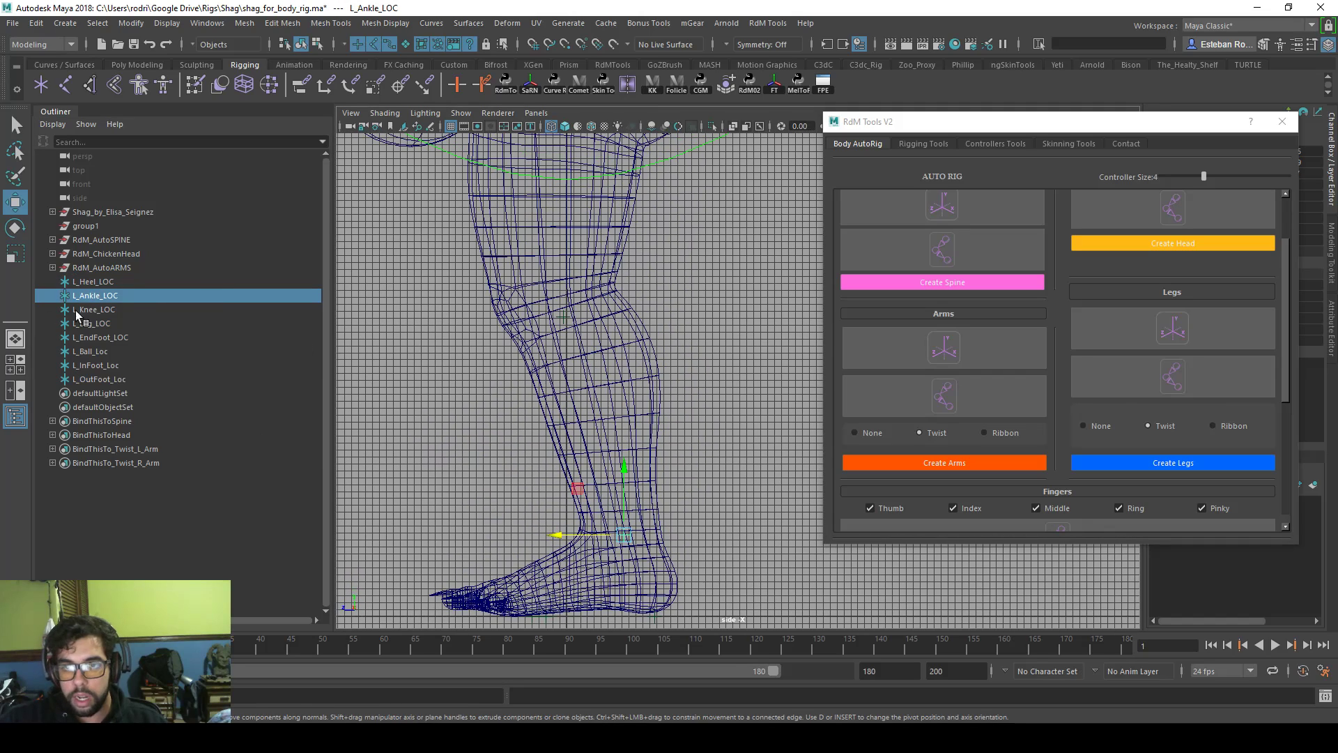
{"action": "left_click", "coordinate": [78, 310]}
{"action": "middle_click_drag", "start_coordinate": [583, 435], "coordinate": [593, 466], "text": "alt"}
{"action": "left_click_drag", "start_coordinate": [503, 346], "coordinate": [480, 345]}
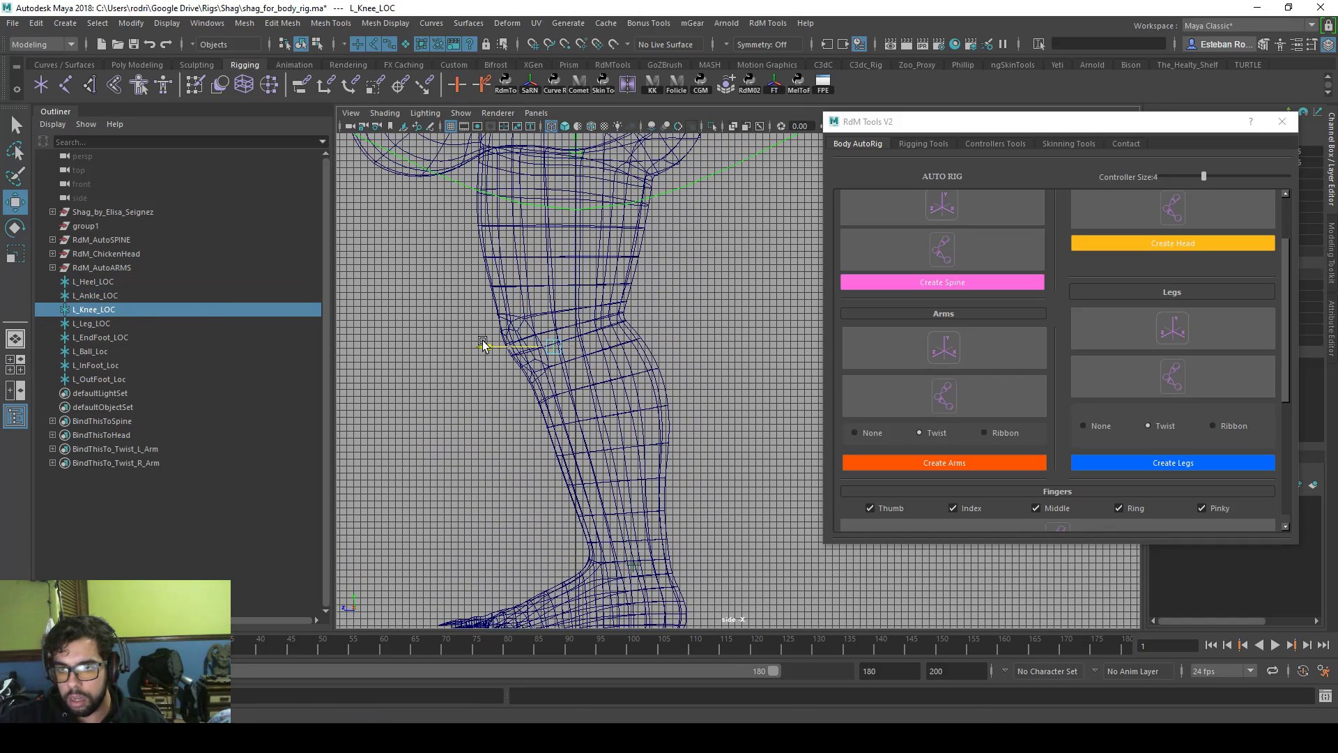
- In the side view, move L_EndFoot_LOC forward beneath the toes and L_Ball_Loc forward beneath the ball of the left foot
{"action": "left_click", "coordinate": [97, 324]}
{"action": "middle_click_drag", "start_coordinate": [516, 223], "coordinate": [552, 353], "text": "alt"}
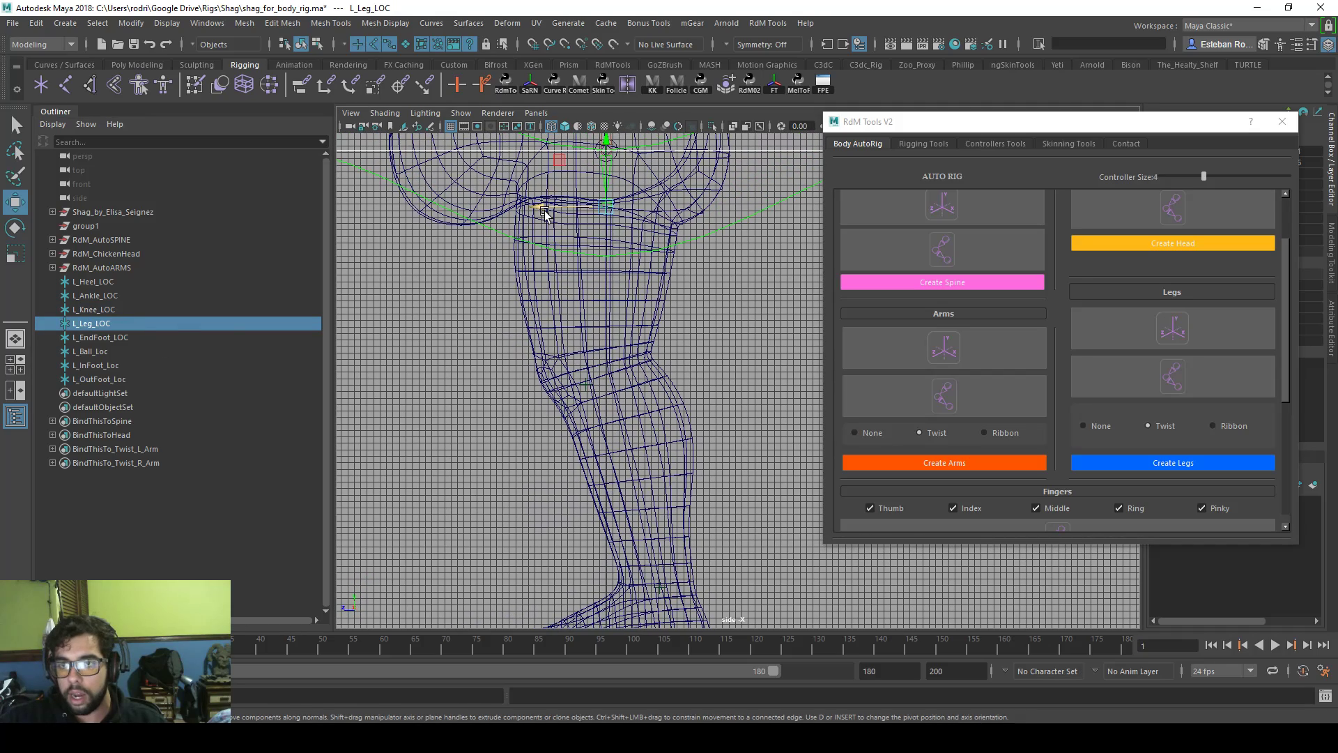
{"action": "middle_click_drag", "start_coordinate": [658, 416], "coordinate": [582, 421], "text": "alt"}
{"action": "left_click", "coordinate": [110, 340]}
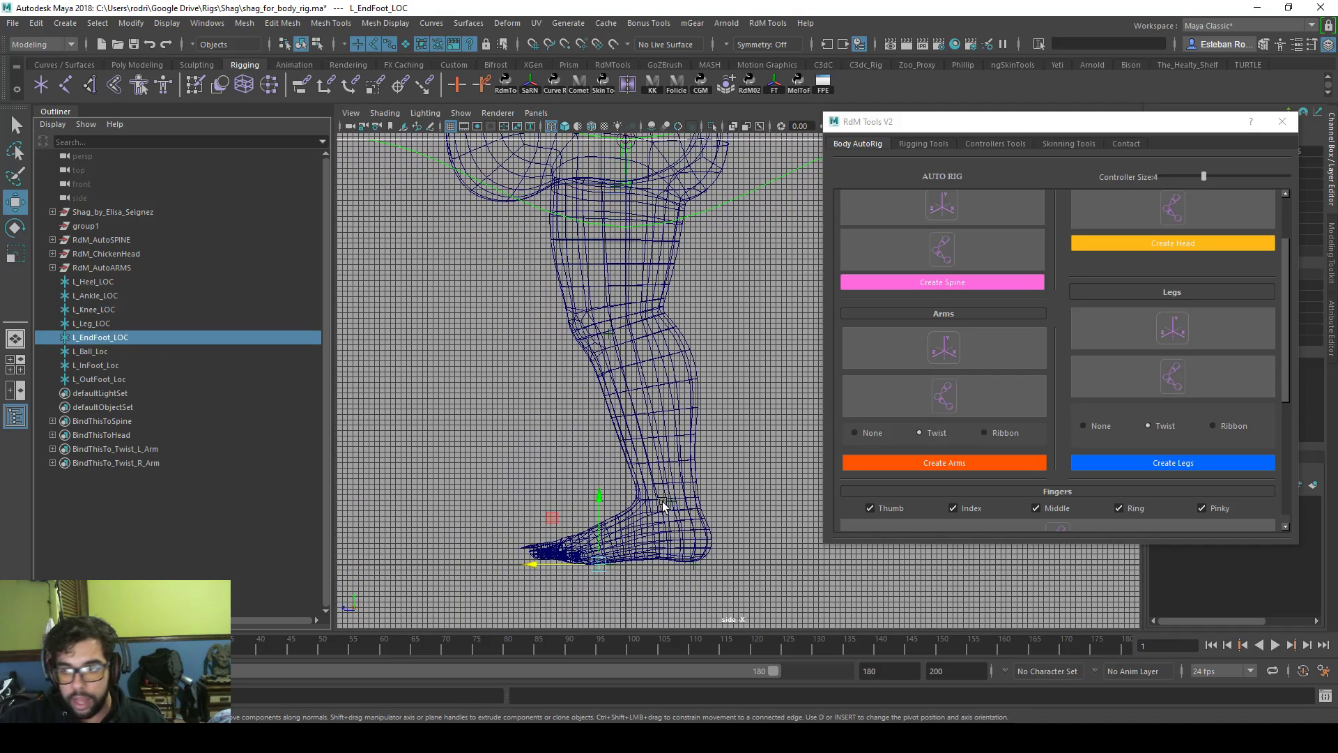
{"action": "left_click_drag", "start_coordinate": [545, 548], "coordinate": [520, 538]}
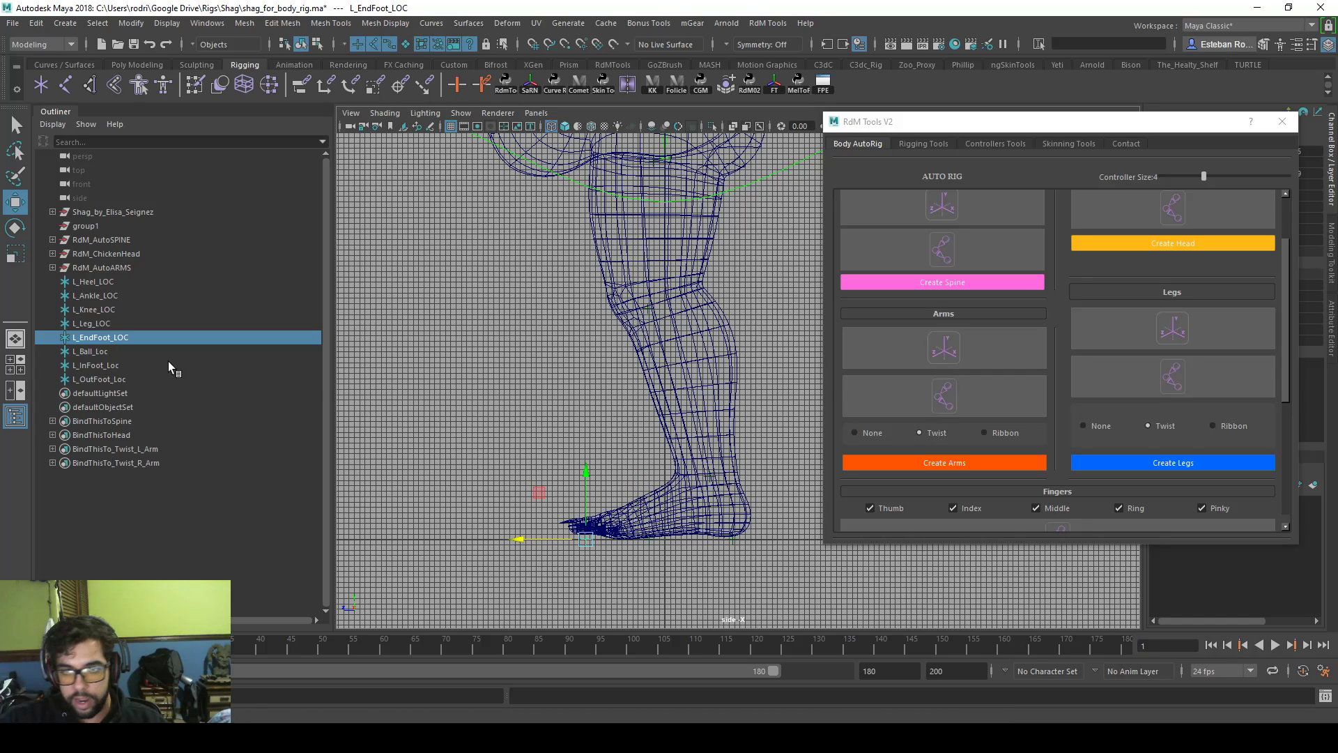
{"action": "left_click", "coordinate": [142, 352]}
{"action": "left_click_drag", "start_coordinate": [632, 542], "coordinate": [577, 538]}
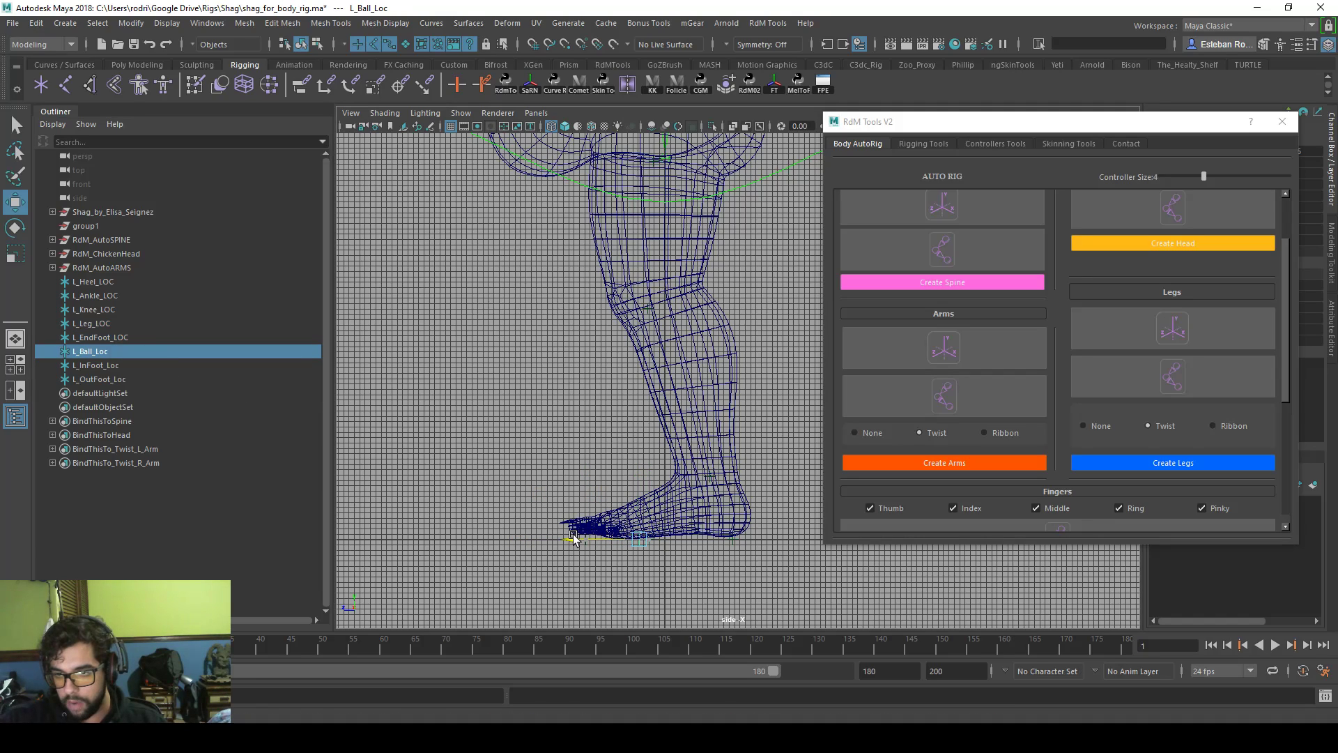
- In the front view, move L_OutFoot_Loc sideways to the outer edge of the left foot
{"action": "left_click", "coordinate": [94, 365]}
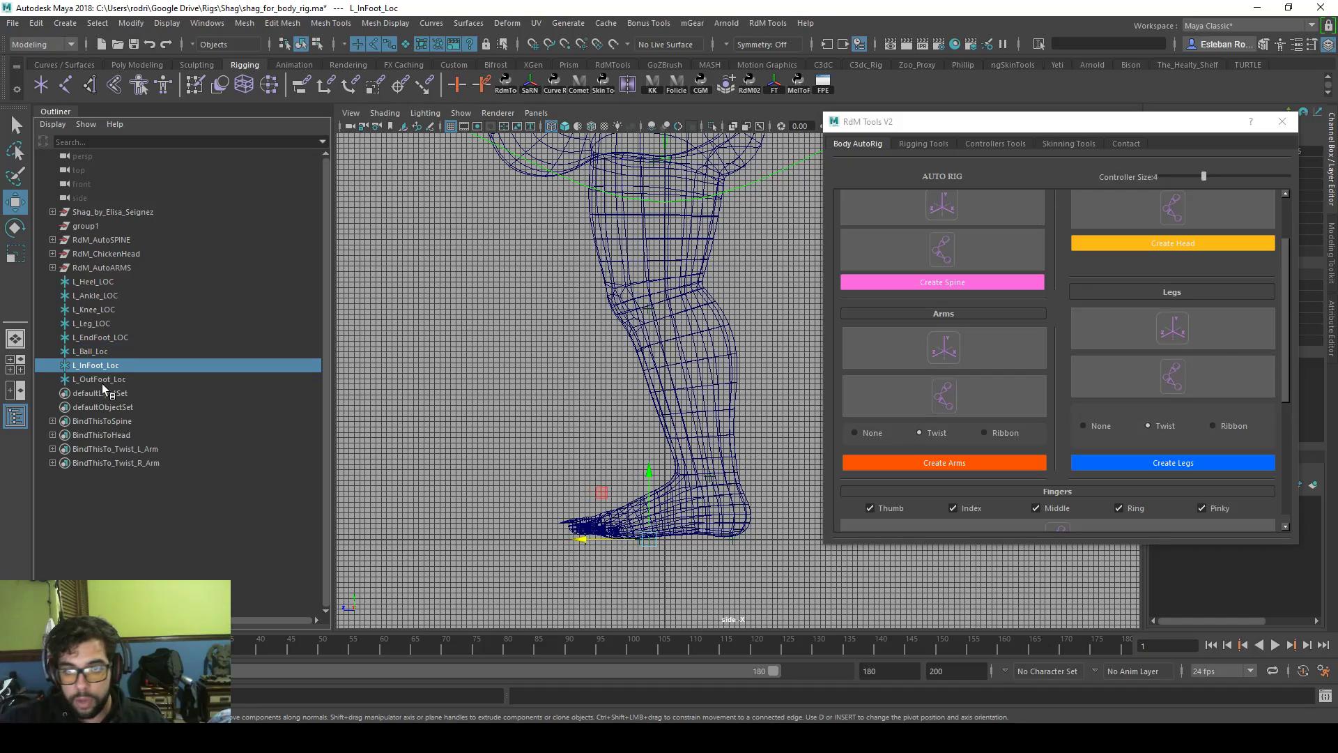
{"action": "left_click", "coordinate": [101, 380], "text": "shift"}
{"action": "key", "text": "space"}
{"action": "key", "text": "space"}
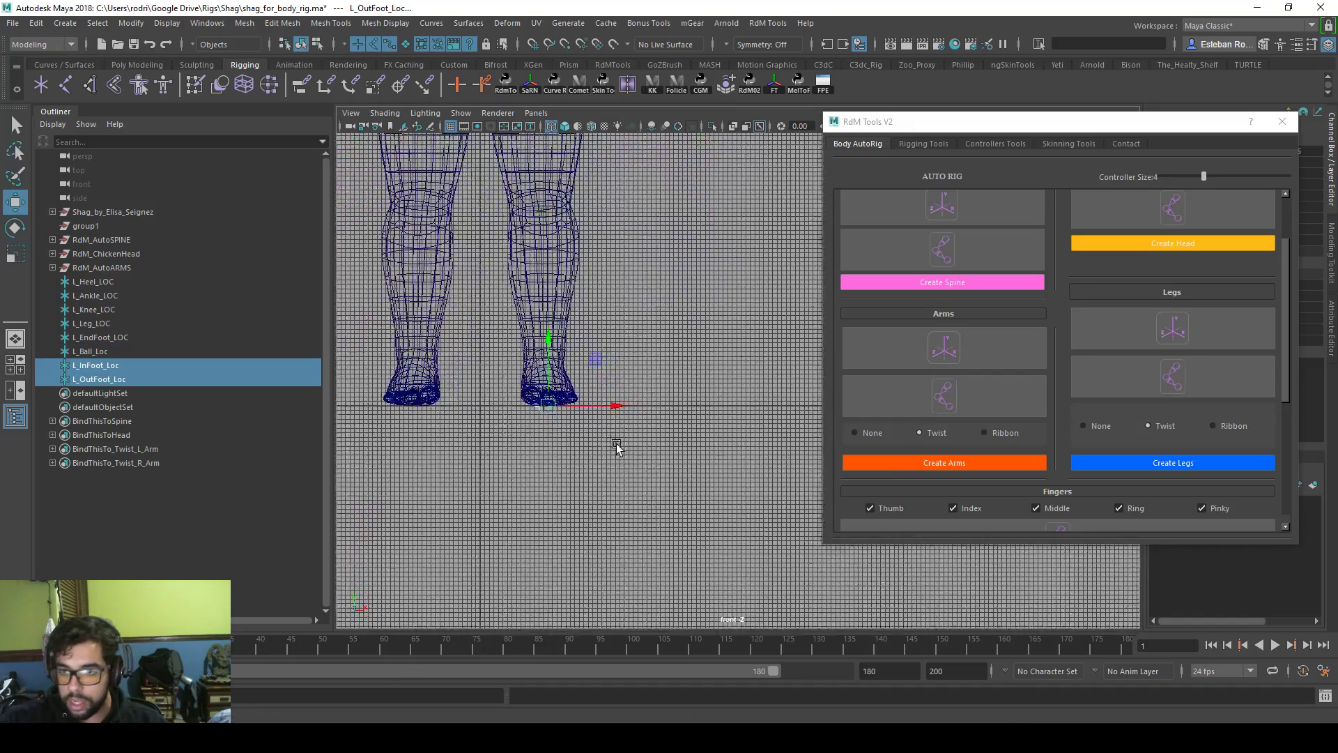
{"action": "scroll", "coordinate": [613, 435], "scroll_direction": "up", "scroll_amount": 5}
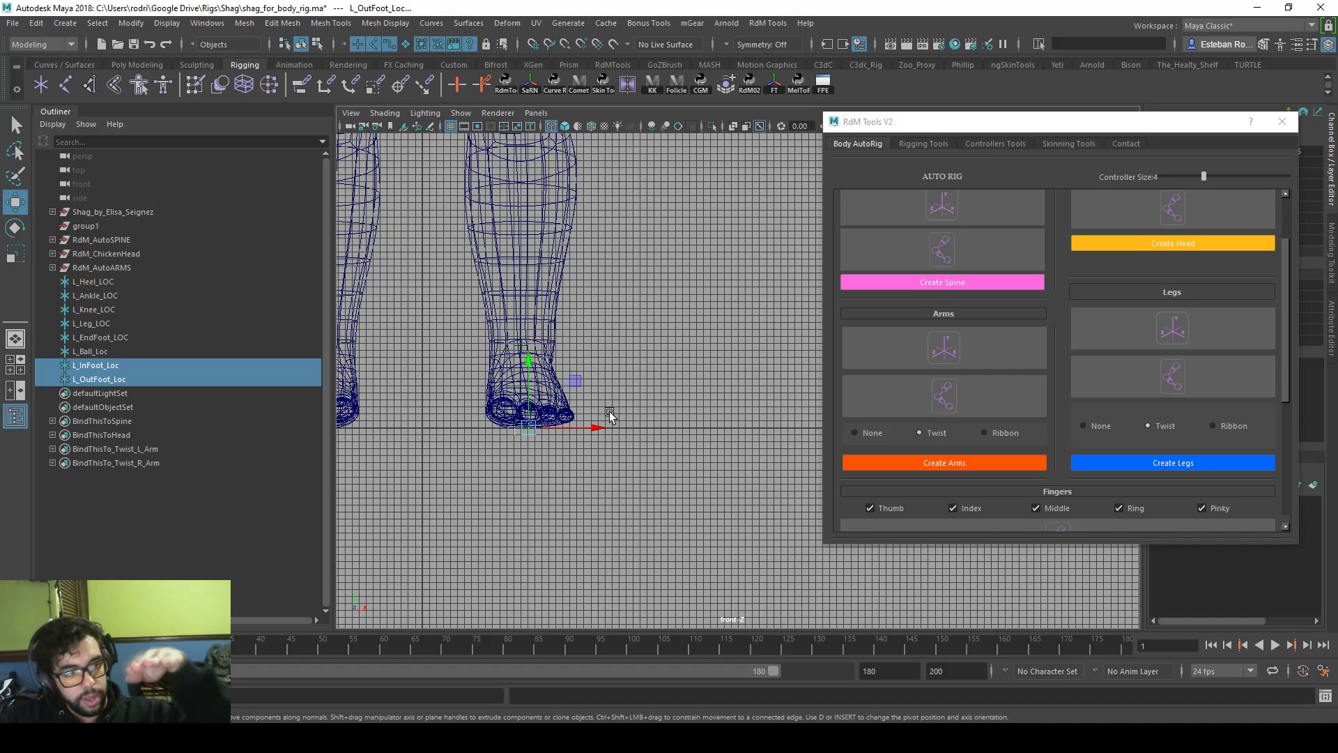
{"action": "left_click", "coordinate": [174, 380], "text": "ctrl"}
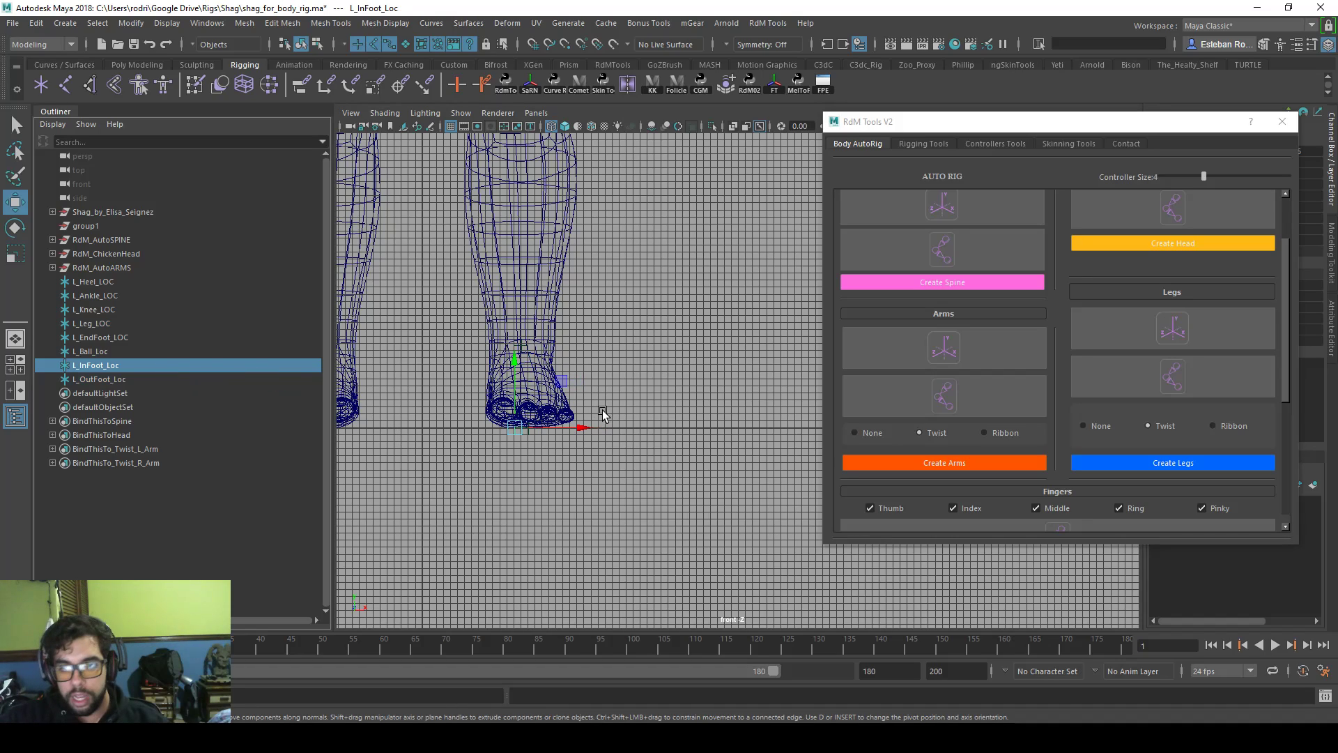
{"action": "left_click", "coordinate": [168, 380]}
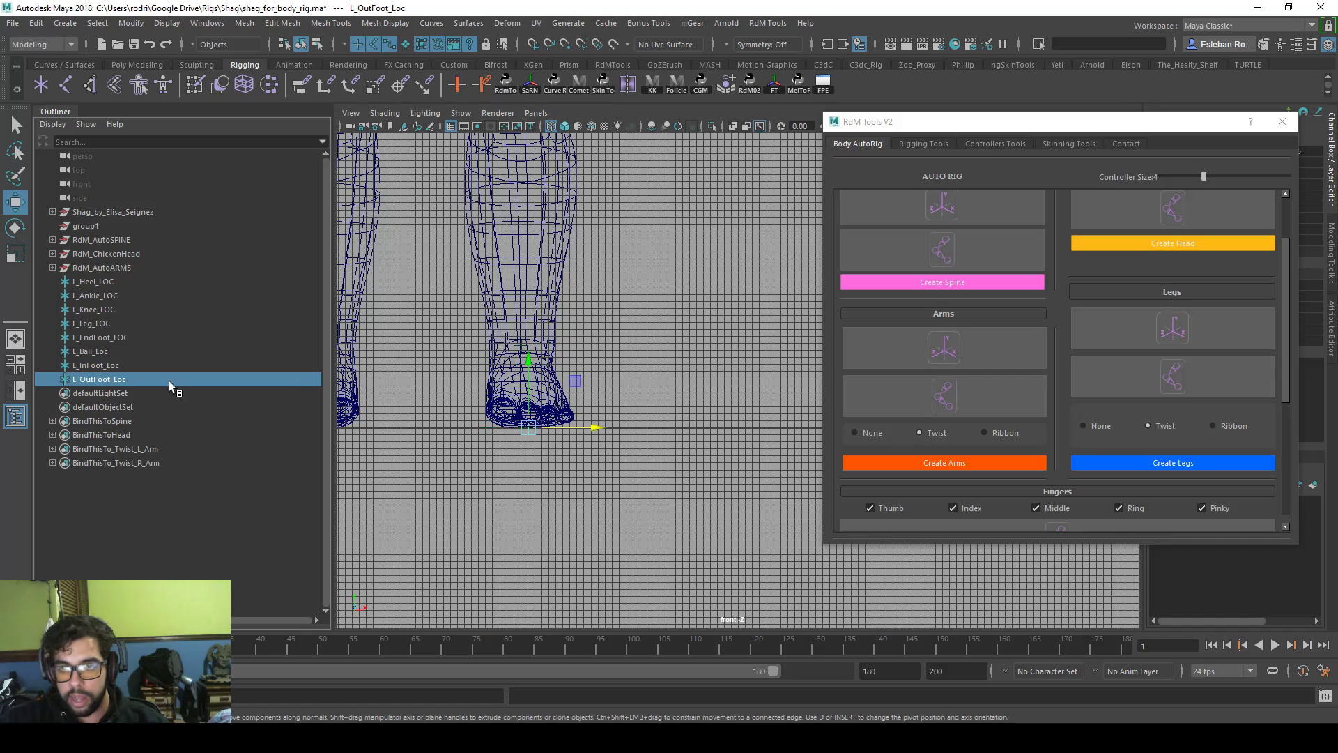
{"action": "left_click_drag", "start_coordinate": [591, 432], "coordinate": [635, 432]}
- Generate the left leg's joint chain from the placed locators, with the creature shown in perspective
{"action": "key", "text": "space"}
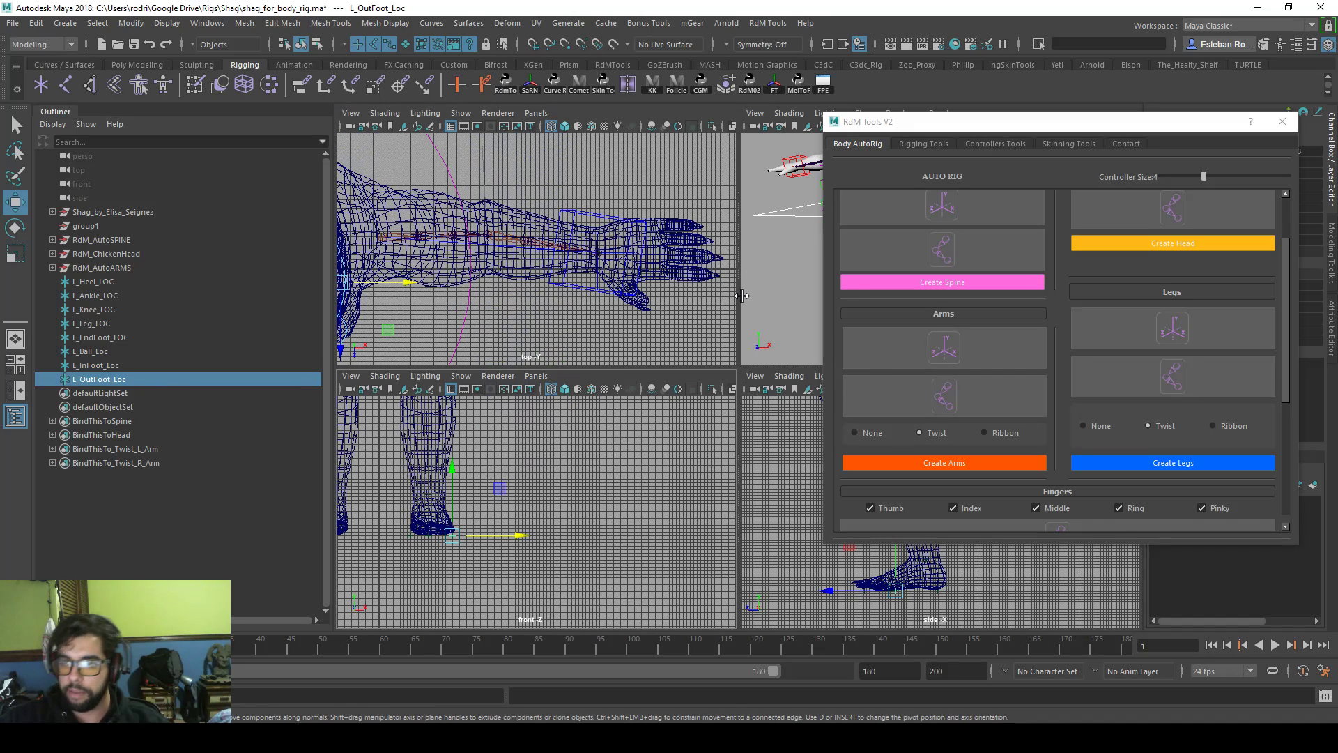
{"action": "key", "text": "space"}
{"action": "right_click_drag", "start_coordinate": [761, 295], "coordinate": [645, 310], "text": "alt"}
{"action": "middle_click_drag", "start_coordinate": [645, 310], "coordinate": [643, 372], "text": "alt"}
{"action": "left_click_drag", "start_coordinate": [643, 375], "coordinate": [663, 456], "text": "alt"}
{"action": "left_click", "coordinate": [1190, 383]}
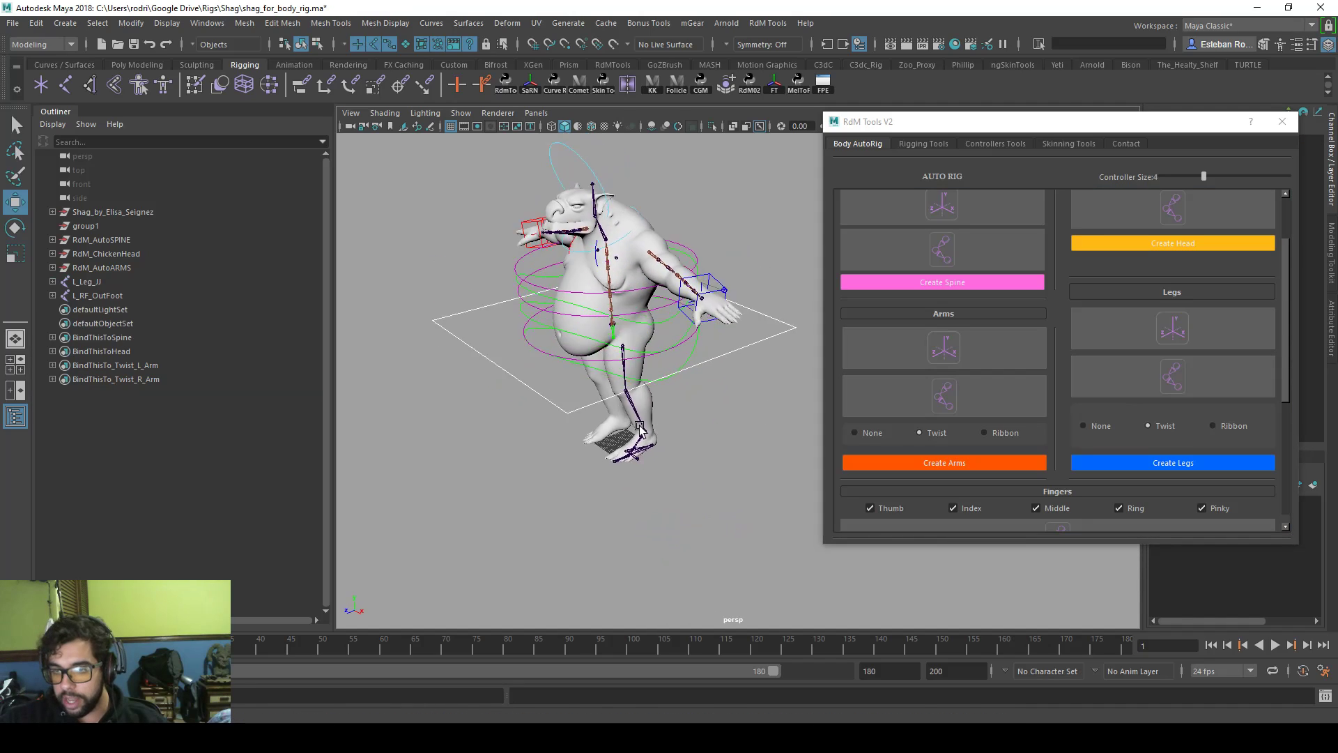
- Examine the left leg's joint chain from hip to foot in perspective
{"action": "right_click_drag", "start_coordinate": [663, 456], "coordinate": [717, 496], "text": "alt"}
{"action": "middle_click_drag", "start_coordinate": [718, 496], "coordinate": [687, 475], "text": "alt"}
{"action": "left_click_drag", "start_coordinate": [688, 474], "coordinate": [664, 482], "text": "alt"}
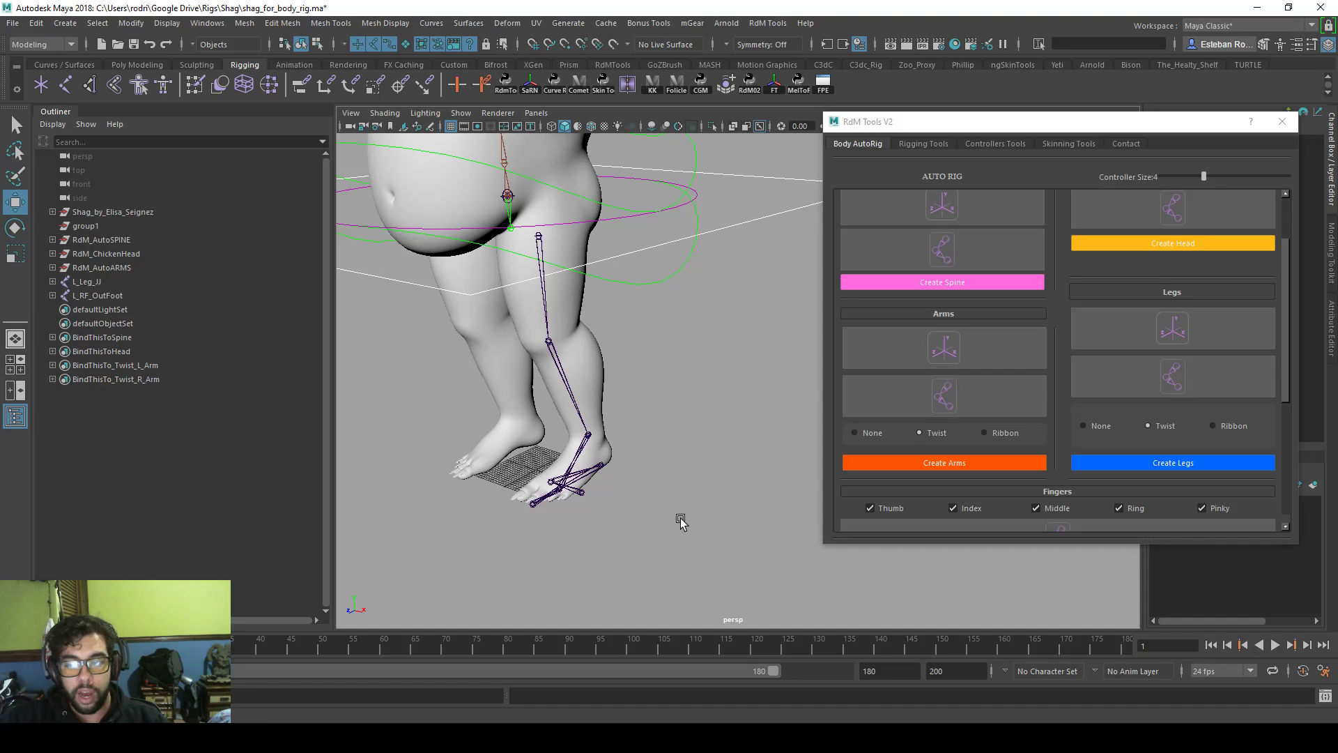
{"action": "left_click_drag", "start_coordinate": [666, 487], "coordinate": [656, 454], "text": "alt"}
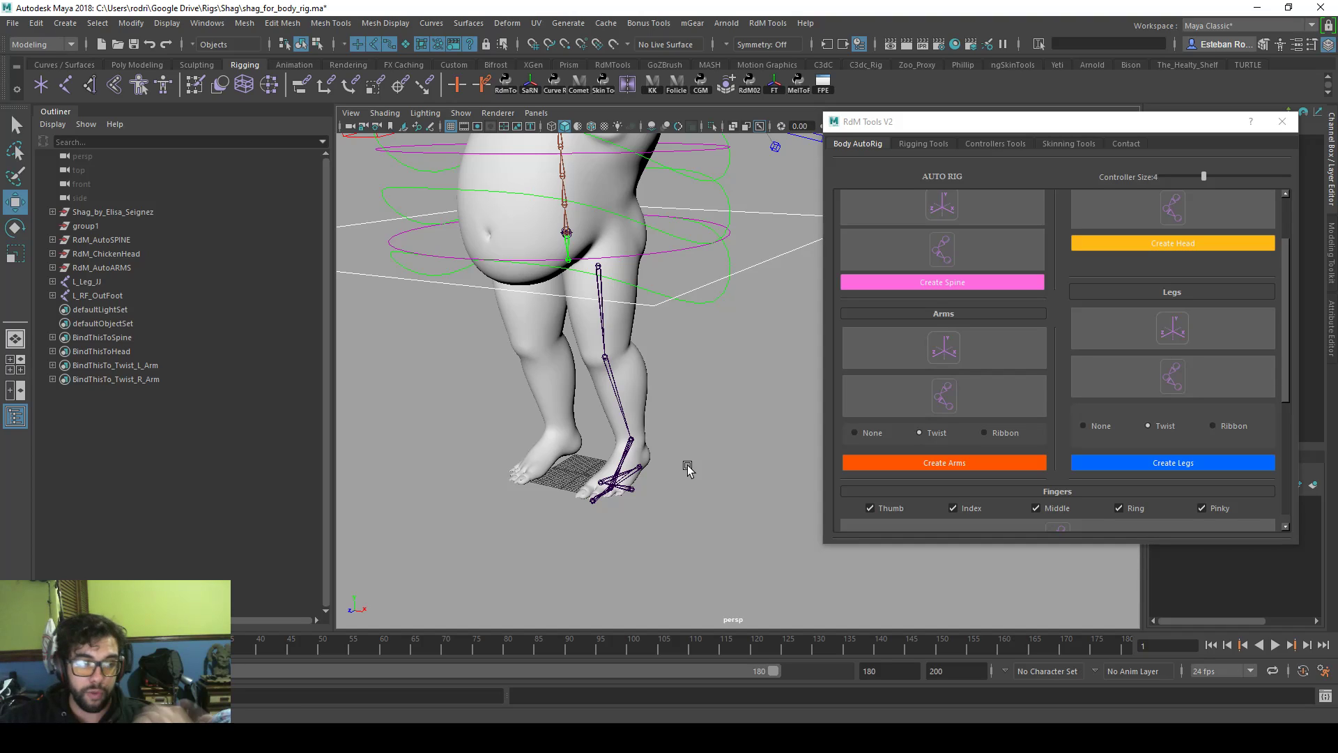
{"action": "scroll", "coordinate": [710, 457], "scroll_direction": "down", "scroll_amount": 4}
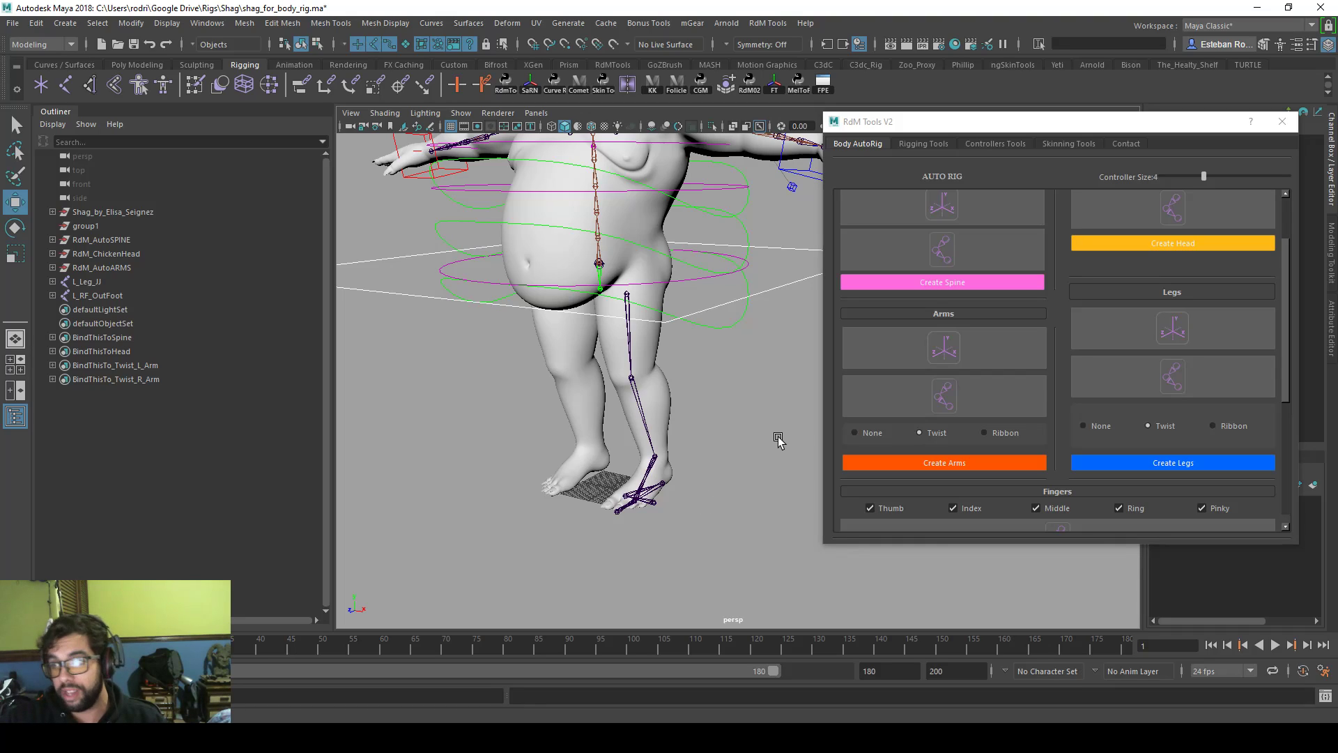
{"action": "key", "text": "space"}
{"action": "key", "text": "space"}
{"action": "left_click_drag", "start_coordinate": [778, 440], "coordinate": [694, 415], "text": "alt"}
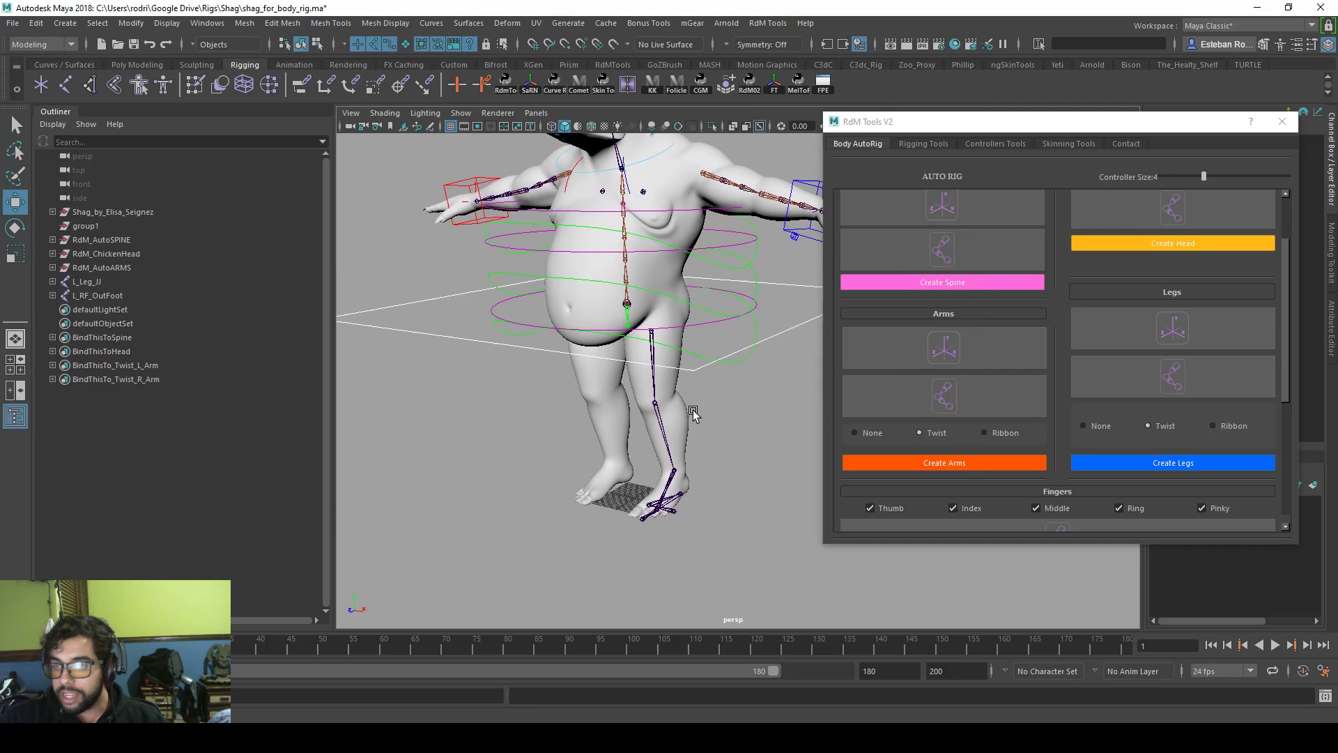
{"action": "middle_click_drag", "start_coordinate": [694, 410], "coordinate": [699, 418], "text": "alt"}
- Set the leg type to Ribbon and the controller size to 5, and create the leg rig
{"action": "left_click", "coordinate": [1207, 425]}
{"action": "left_click_drag", "start_coordinate": [678, 421], "coordinate": [651, 403], "text": "alt"}
{"action": "left_click", "coordinate": [1203, 176]}
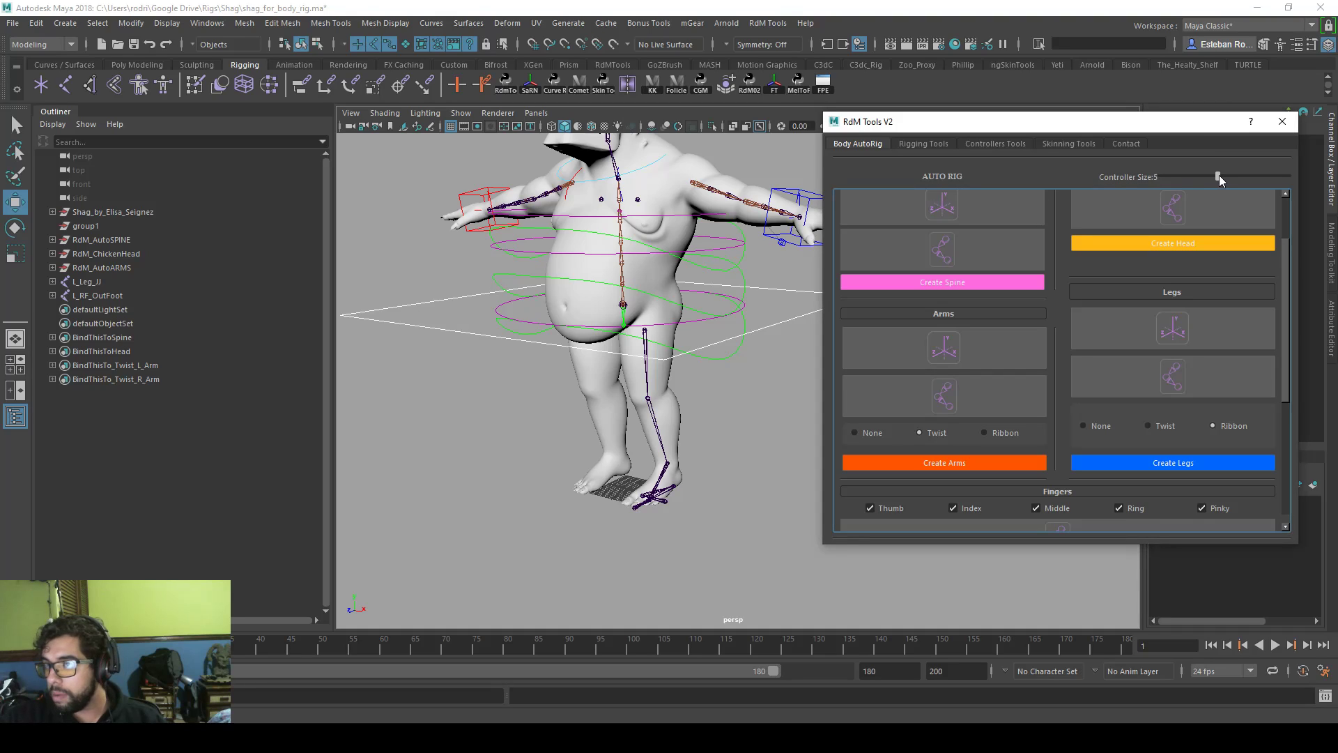
{"action": "left_click", "coordinate": [1182, 461]}
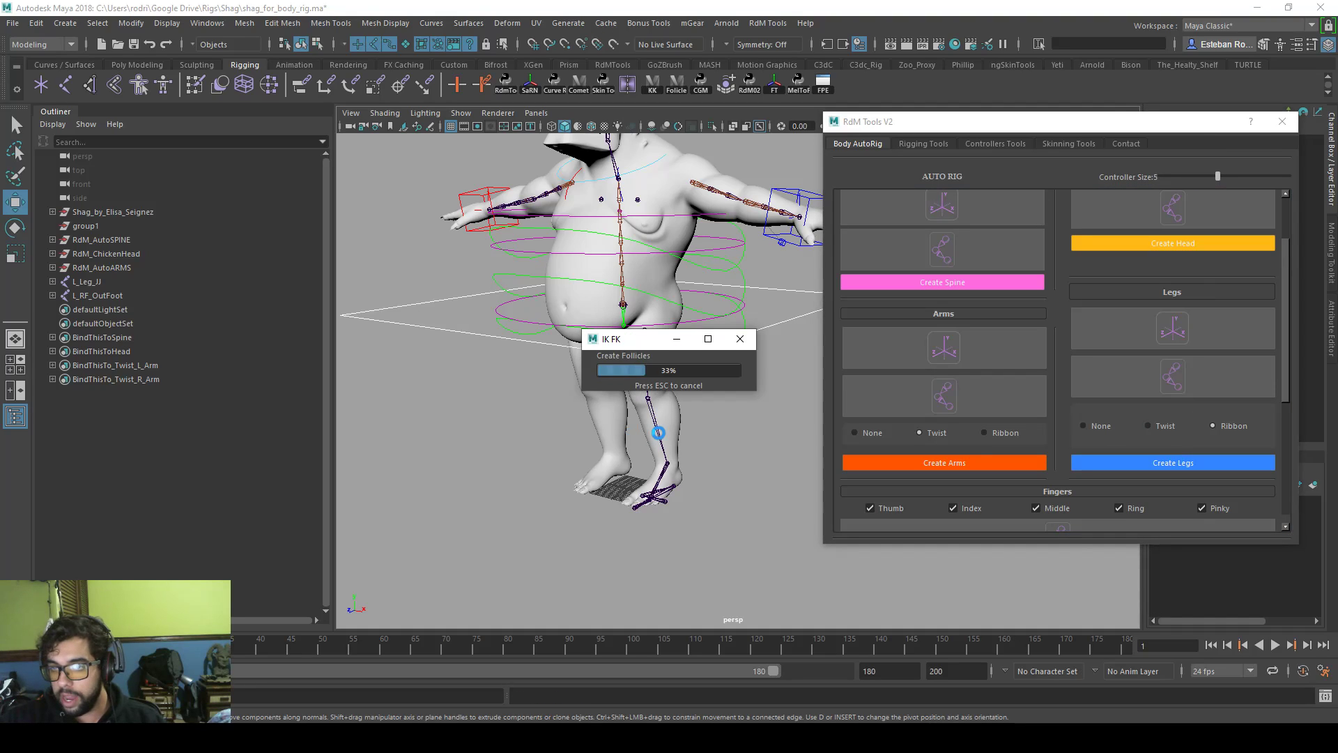
- Test the left leg's IK by moving the L_Ankle_JJ_IK_CC foot controller, and undo the move
{"action": "middle_click_drag", "start_coordinate": [685, 461], "coordinate": [673, 433], "text": "alt"}
{"action": "left_click", "coordinate": [677, 409]}
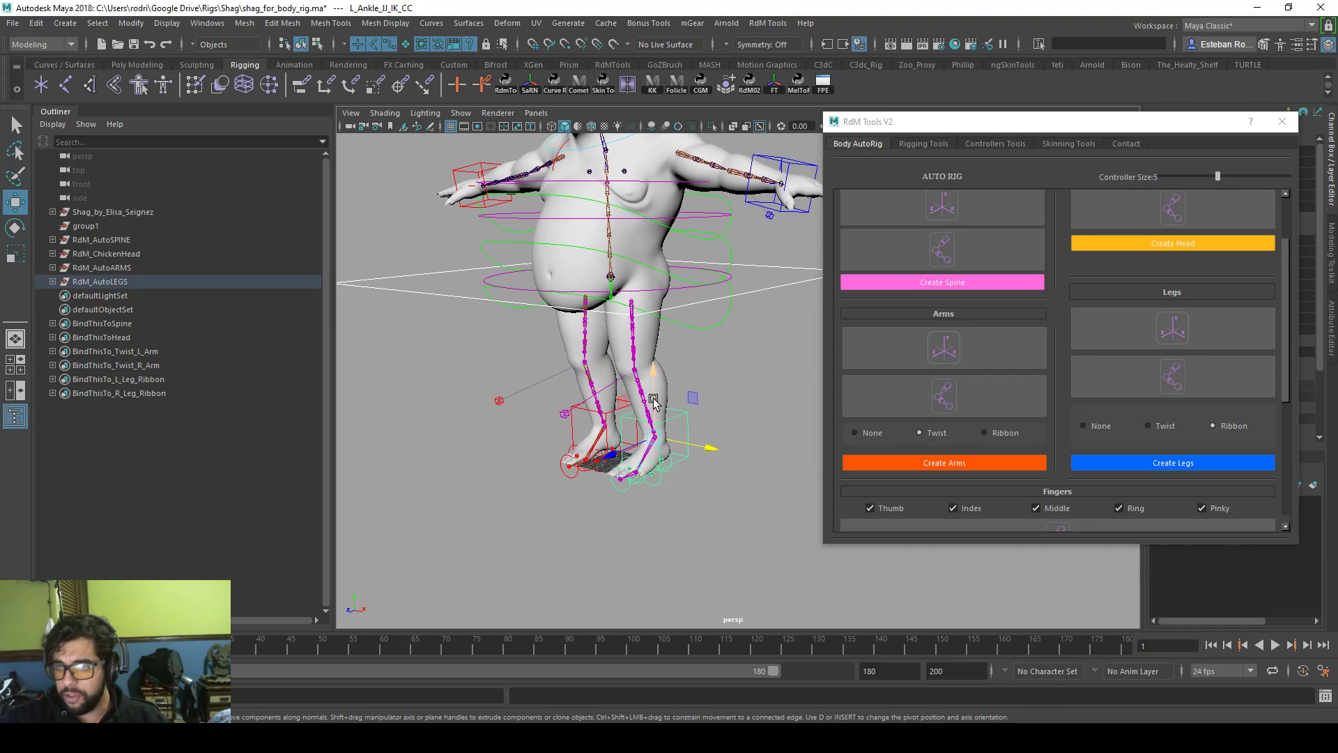
{"action": "left_click_drag", "start_coordinate": [653, 370], "coordinate": [635, 481]}
{"action": "key", "text": "ctrl+z"}
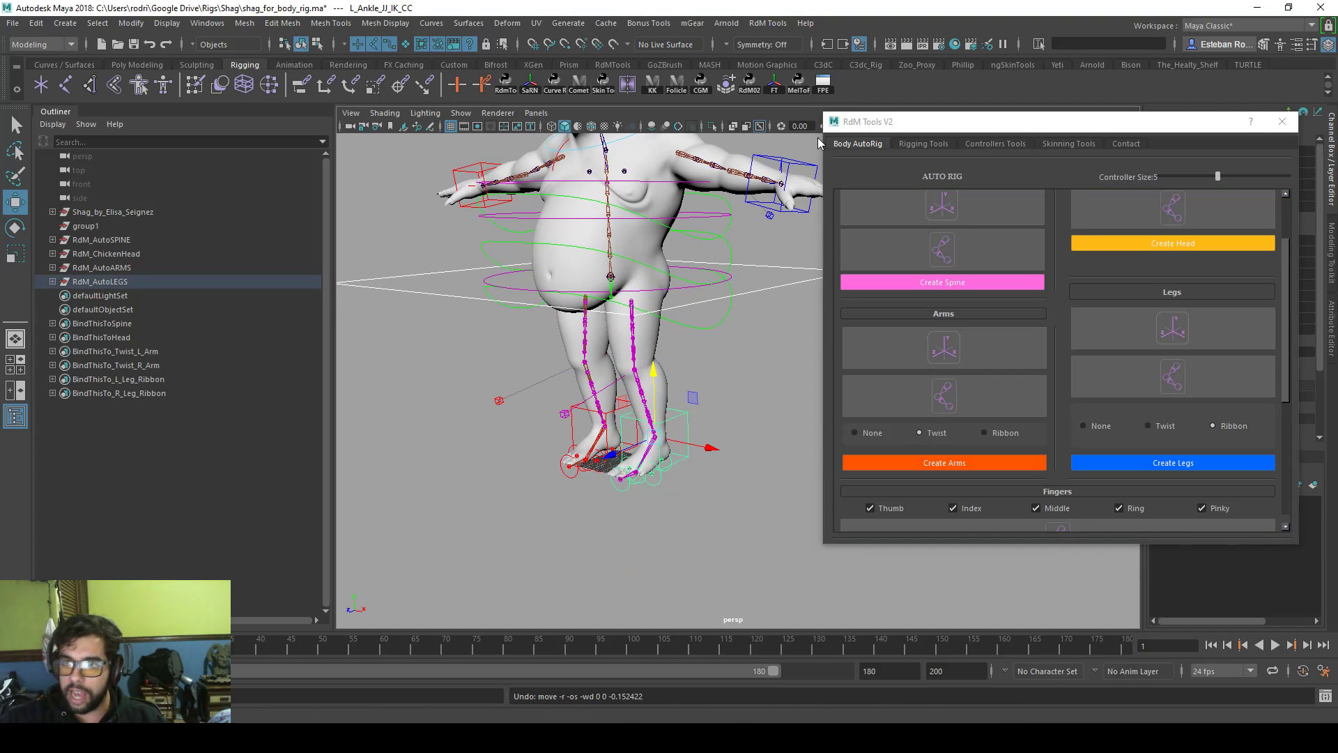
- Uncover the left foot controller's channels and try out its Foot Roll and Roll Heel attributes
{"action": "left_click_drag", "start_coordinate": [1153, 130], "coordinate": [1119, 480]}
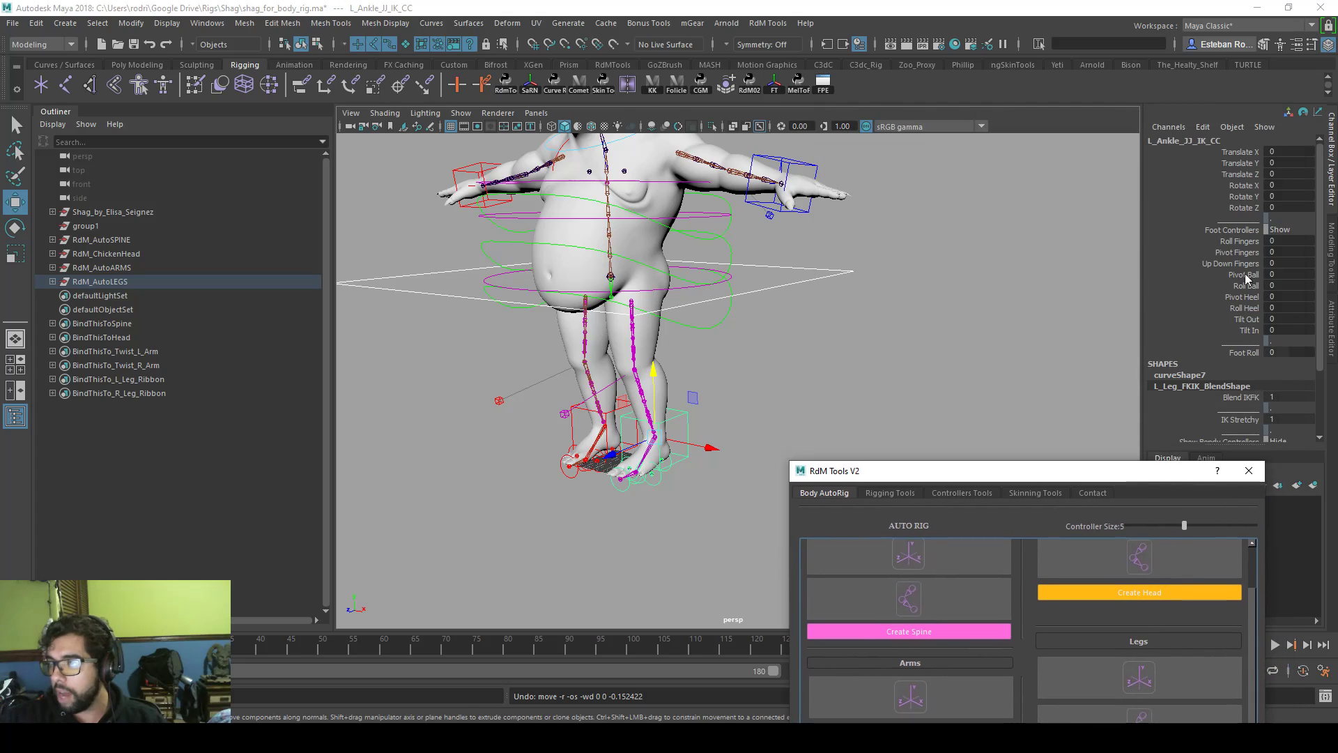
{"action": "left_click", "coordinate": [1244, 352]}
{"action": "middle_click_drag", "start_coordinate": [817, 363], "coordinate": [1001, 415]}
{"action": "key", "text": "ctrl+z"}
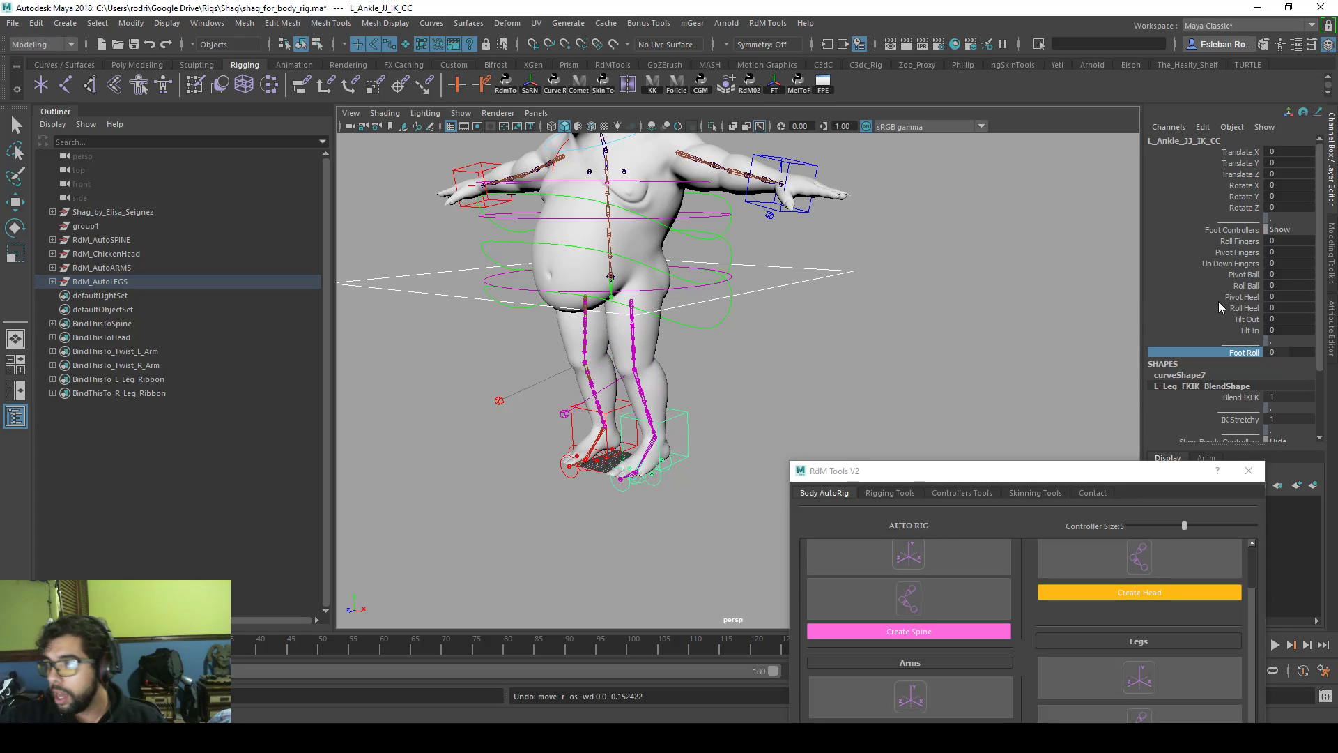
{"action": "middle_click_drag", "start_coordinate": [906, 400], "coordinate": [1017, 416]}
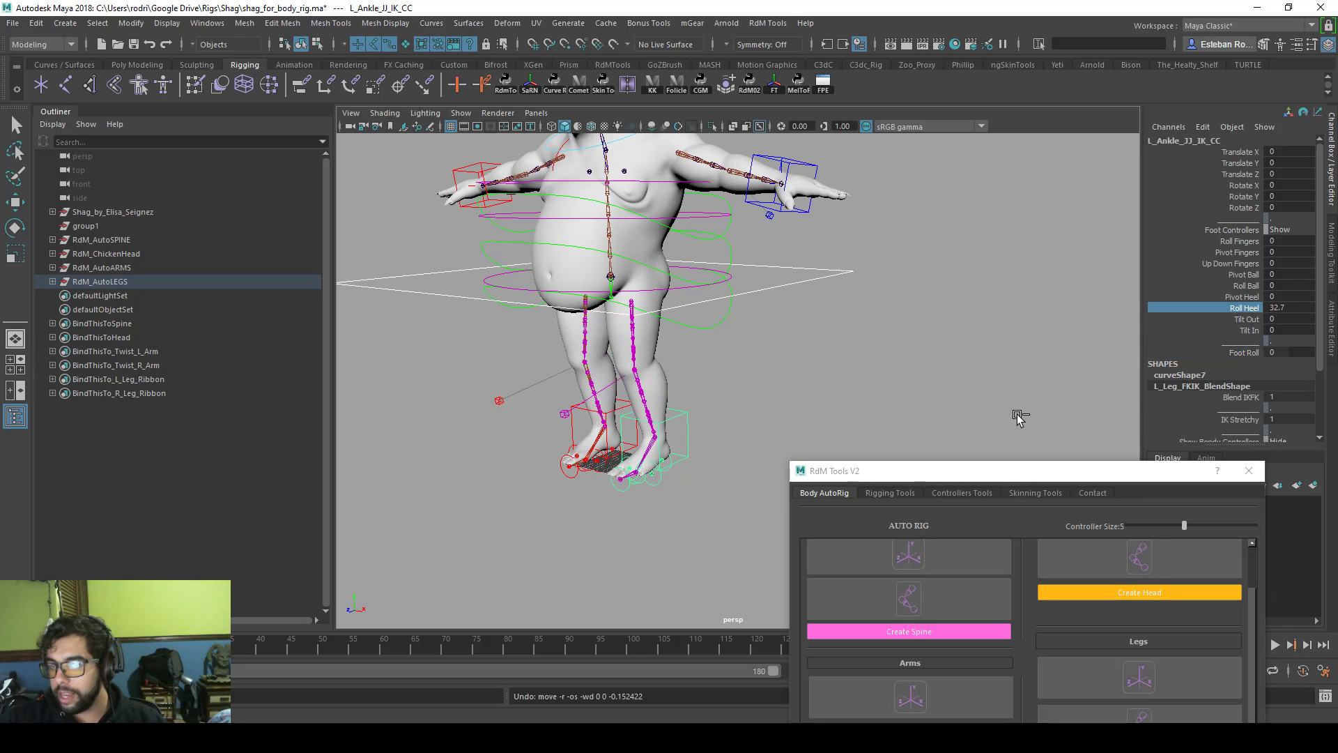
- Switch the left foot's Foot Controllers attribute to hidden and back to Show
{"action": "left_click", "coordinate": [1249, 233]}
{"action": "middle_click_drag", "start_coordinate": [729, 435], "coordinate": [727, 367], "text": "alt"}
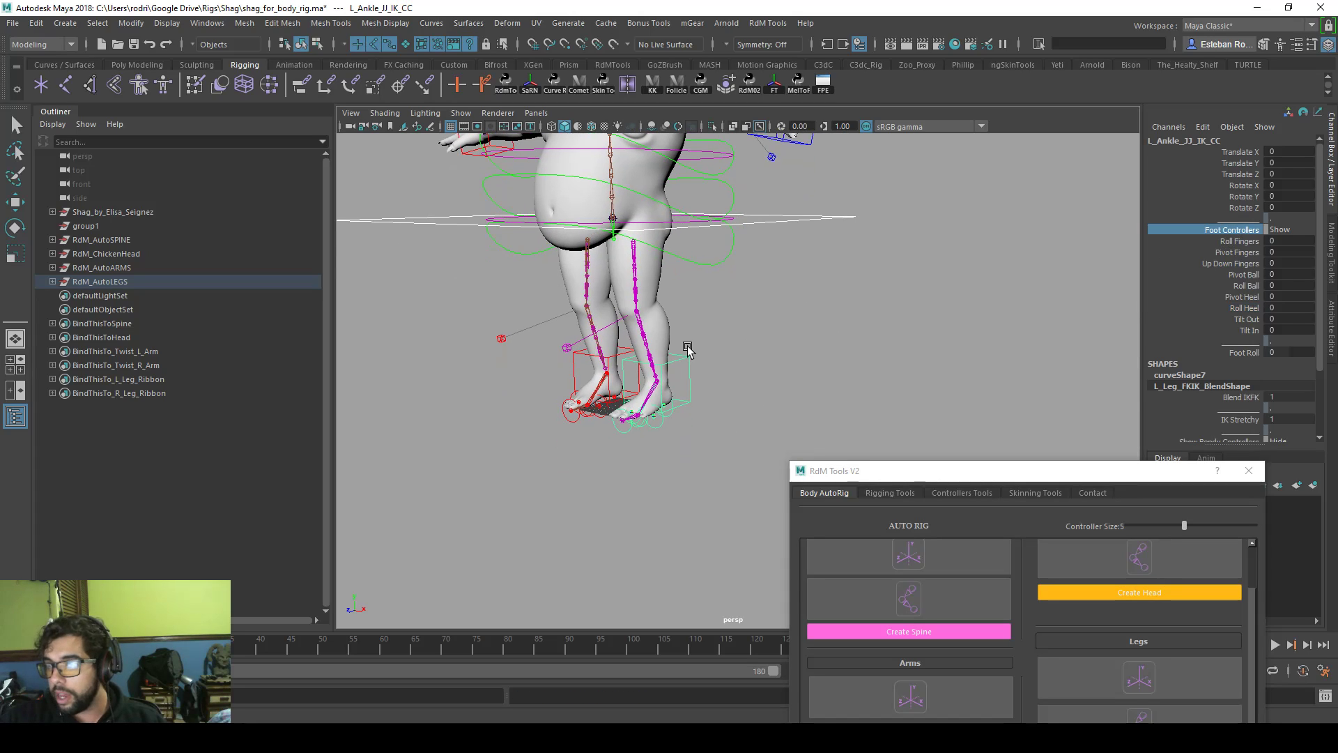
{"action": "right_click_drag", "start_coordinate": [687, 349], "coordinate": [558, 359], "text": "alt"}
{"action": "middle_click_drag", "start_coordinate": [557, 362], "coordinate": [516, 378]}
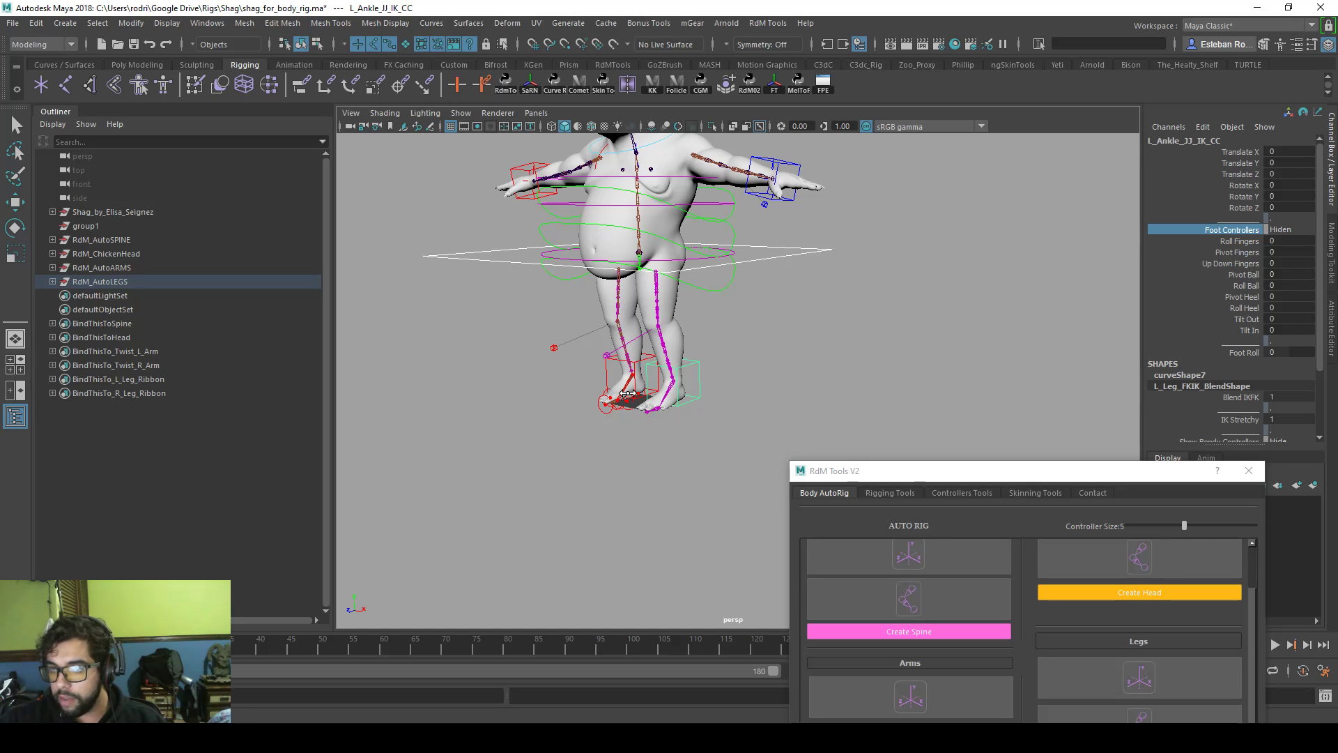
{"action": "right_click_drag", "start_coordinate": [558, 382], "coordinate": [992, 438], "text": "alt"}
{"action": "middle_click_drag", "start_coordinate": [645, 417], "coordinate": [736, 403], "text": "alt"}
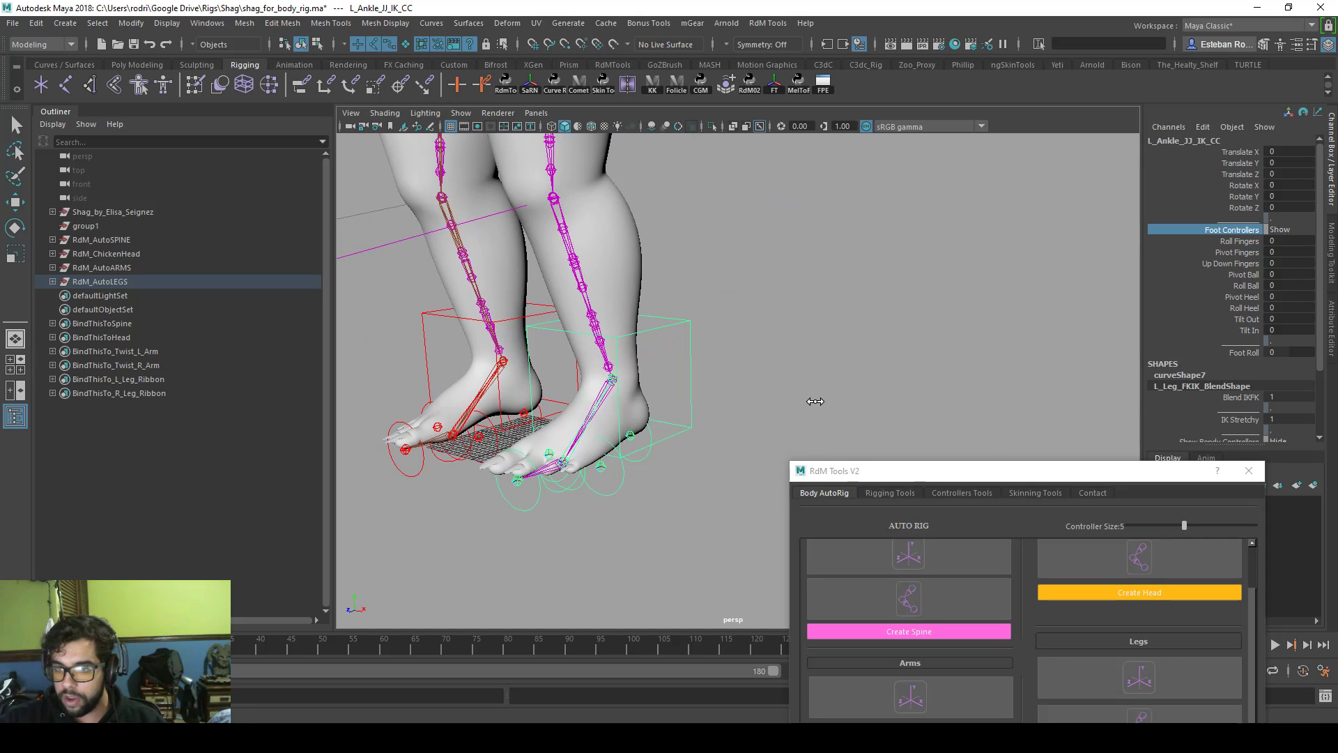
- Set Show Bendy Controllers to Show for the left leg
{"action": "scroll", "coordinate": [655, 345], "scroll_direction": "down", "scroll_amount": 3}
{"action": "scroll", "coordinate": [1266, 393], "scroll_direction": "down", "scroll_amount": 2}
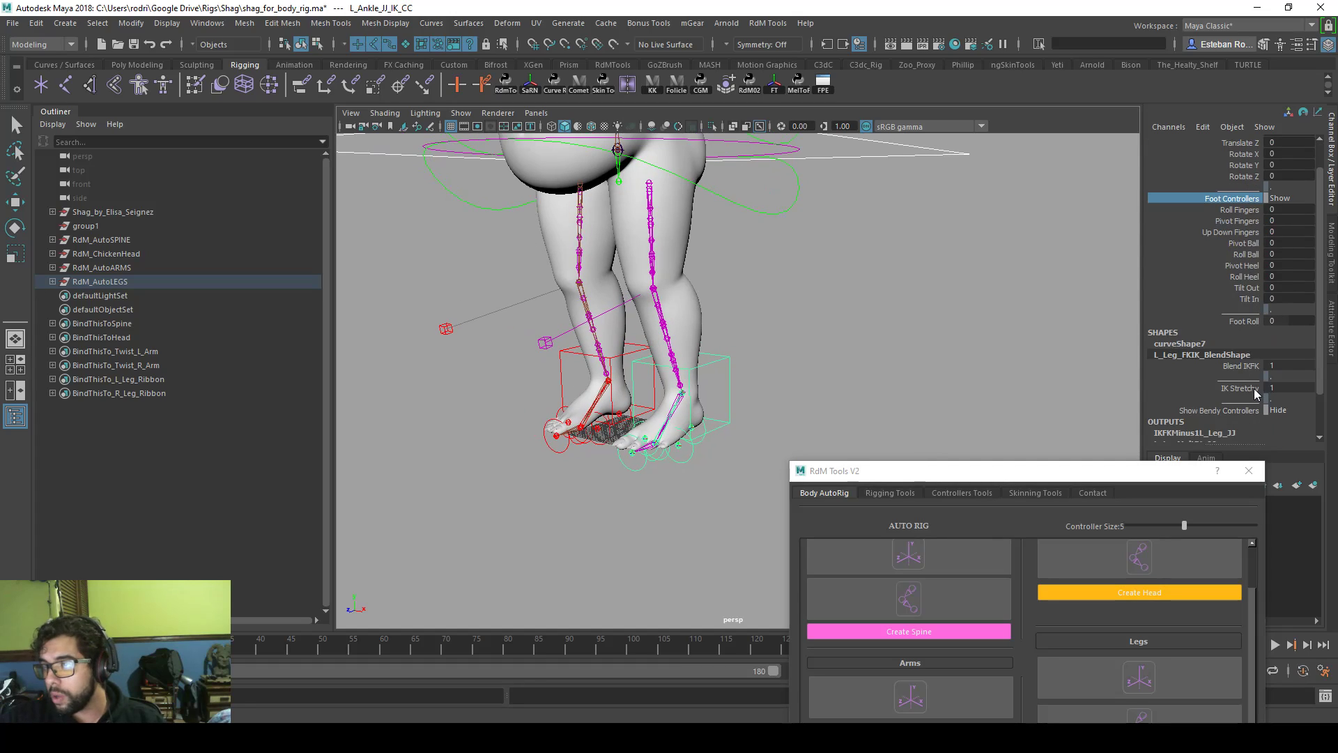
{"action": "left_click", "coordinate": [1241, 378]}
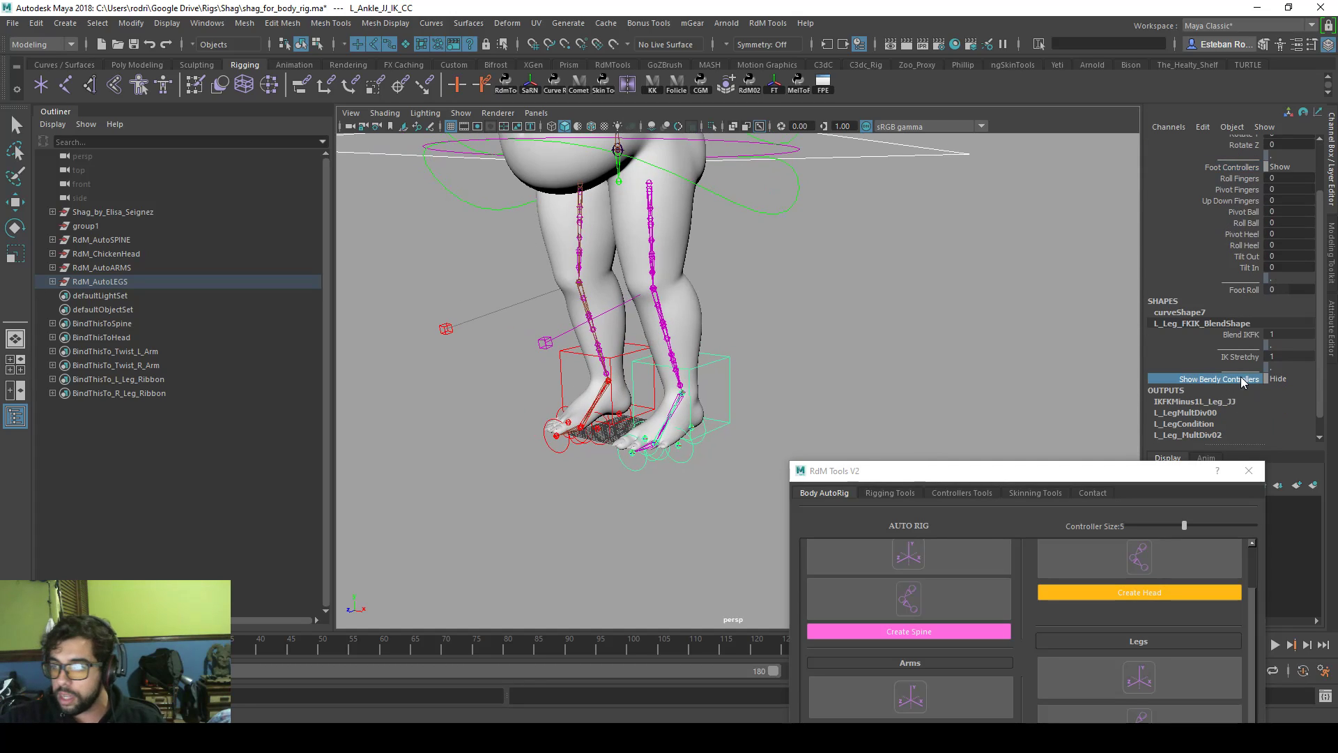
{"action": "left_click", "coordinate": [1283, 378]}
{"action": "left_click", "coordinate": [1291, 392]}
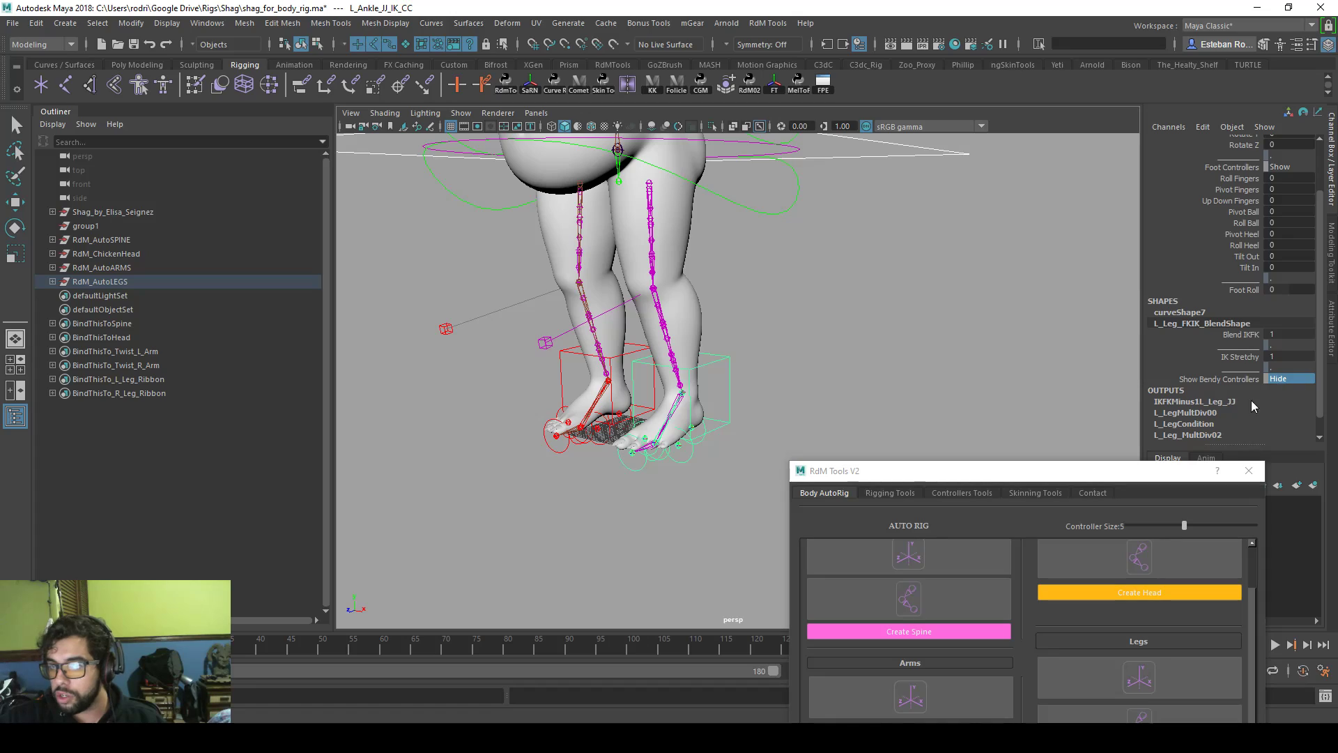
{"action": "left_click", "coordinate": [1289, 378]}
{"action": "left_click", "coordinate": [1286, 381]}
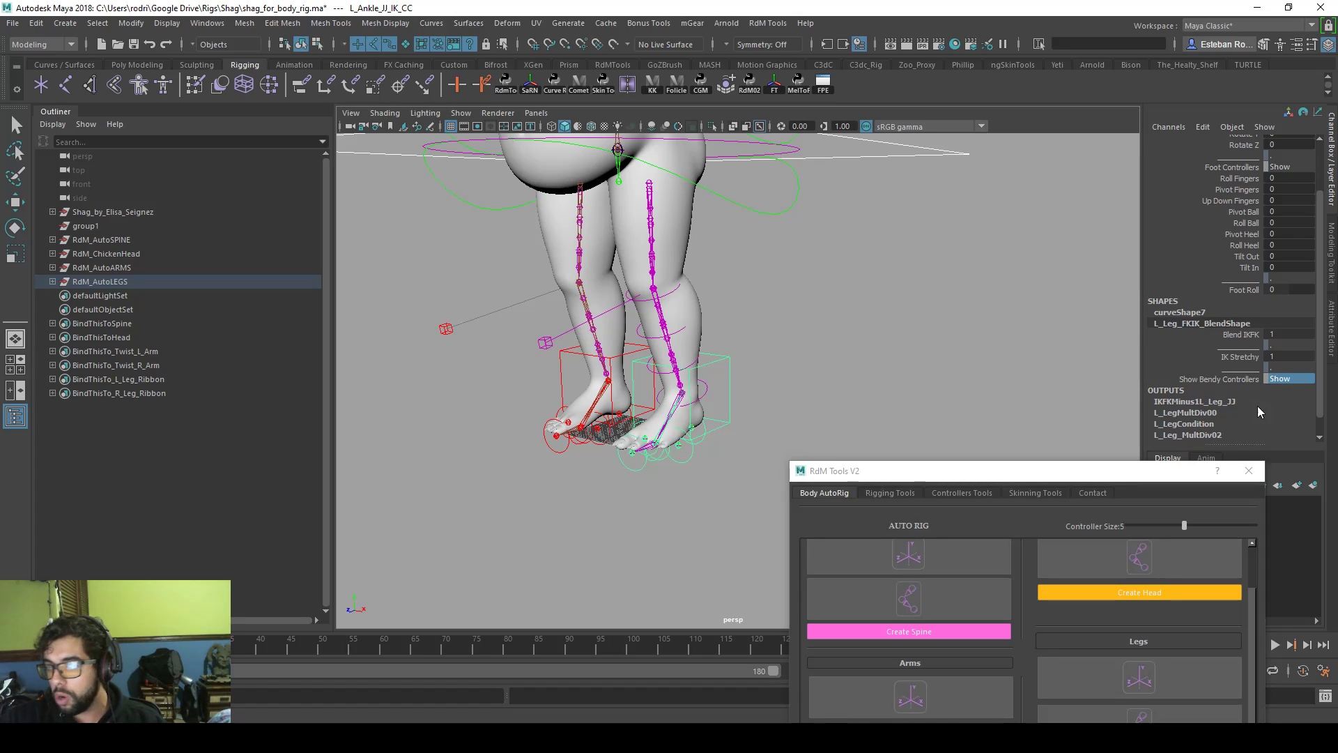
- Test the bendy controller L_LegRibbon_JC_5_CC on the left shin by moving it sideways, and undo the move
{"action": "left_click", "coordinate": [648, 334]}
{"action": "key", "text": "w"}
{"action": "left_click", "coordinate": [638, 336]}
{"action": "left_click_drag", "start_coordinate": [717, 340], "coordinate": [681, 342]}
{"action": "key", "text": "ctrl+z"}
- Select all six BindThisTo sets in the Outliner, from the spine to the right leg ribbon, and view the whole rig
{"action": "right_click_drag", "start_coordinate": [780, 340], "coordinate": [747, 341], "text": "alt"}
{"action": "middle_click_drag", "start_coordinate": [731, 340], "coordinate": [723, 370], "text": "alt"}
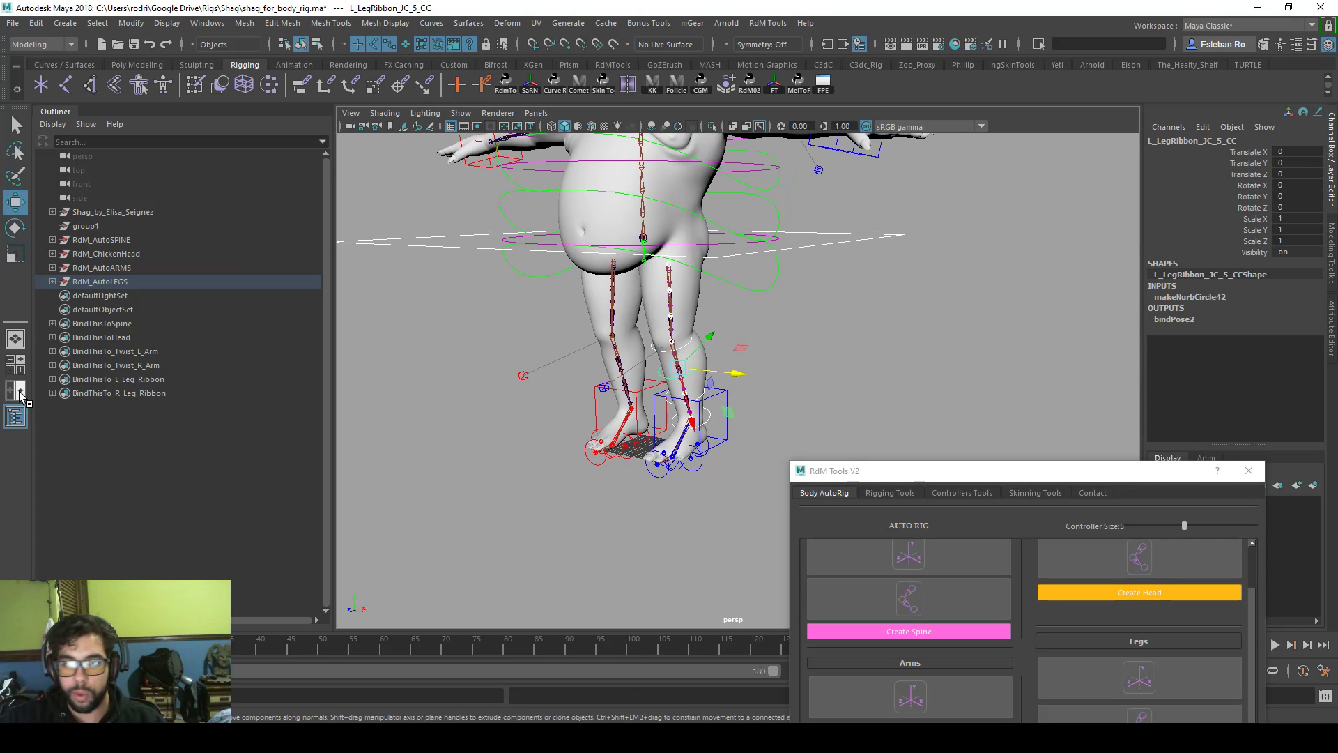
{"action": "left_click_drag", "start_coordinate": [111, 394], "coordinate": [110, 326]}
{"action": "middle_click_drag", "start_coordinate": [435, 334], "coordinate": [423, 397], "text": "alt"}
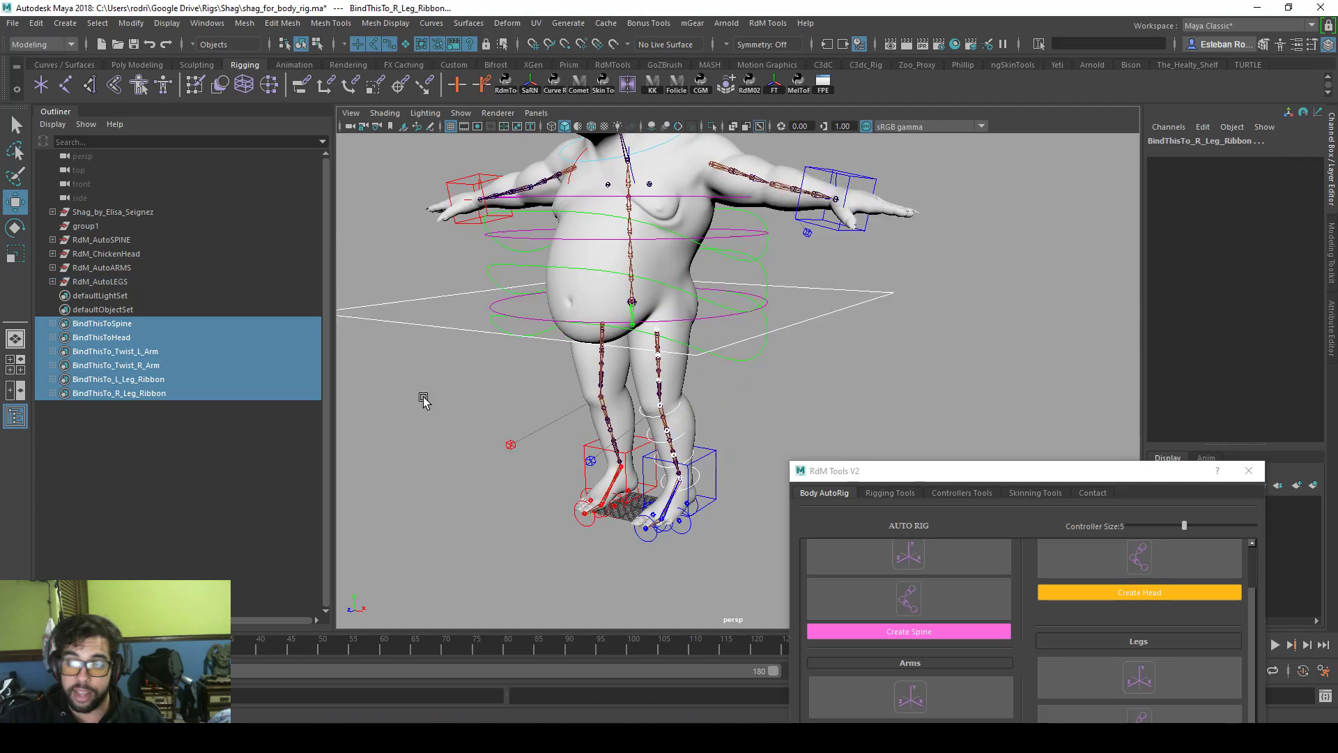
{"action": "left_click_drag", "start_coordinate": [423, 399], "coordinate": [490, 368], "text": "alt"}
- Try to reorder the two leg ribbon bind sets up among the arm sets in the Outliner, and undo it
{"action": "left_click", "coordinate": [138, 394]}
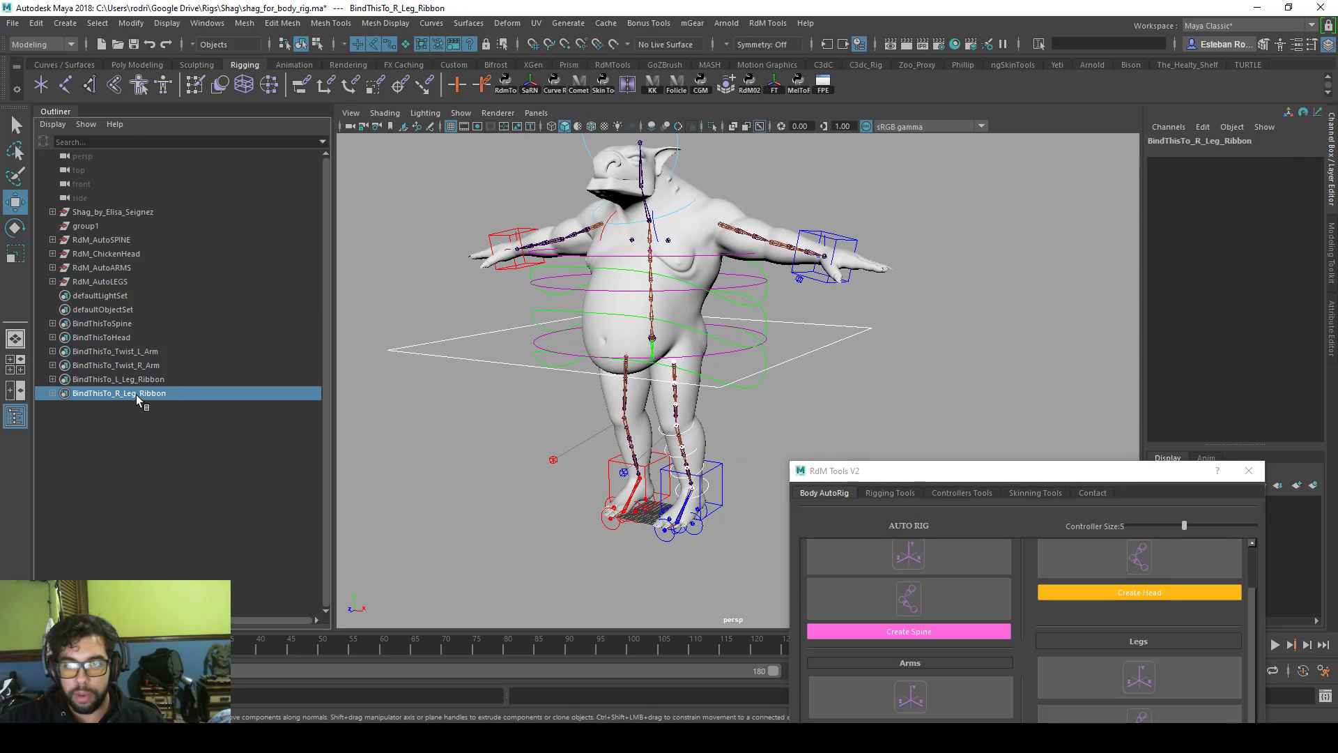
{"action": "left_click", "coordinate": [132, 379], "text": "ctrl"}
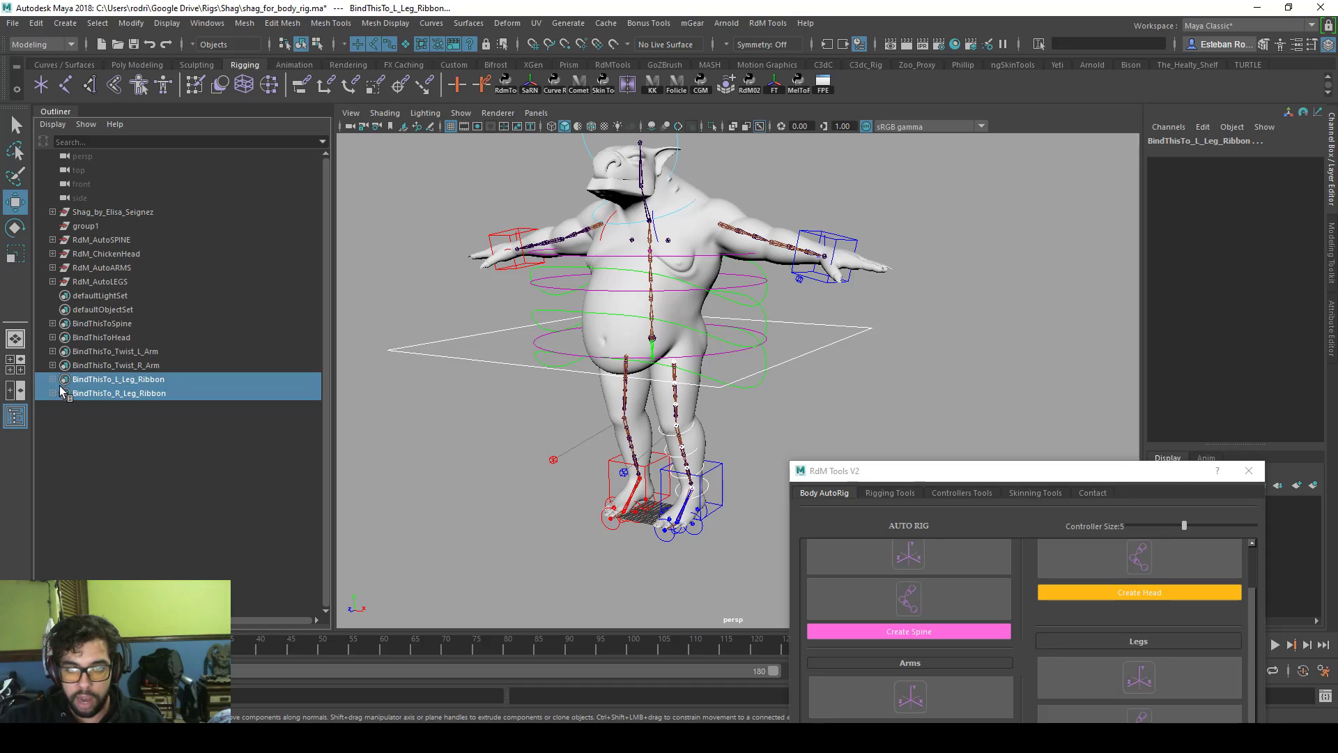
{"action": "middle_click_drag", "start_coordinate": [57, 393], "coordinate": [74, 354]}
{"action": "key", "text": "ctrl+z"}
- Expand the BindThisTo_Twist_R_Arm and BindThisTo_Twist_L_Arm sets in the Outliner to inspect their joints
{"action": "left_click", "coordinate": [120, 367]}
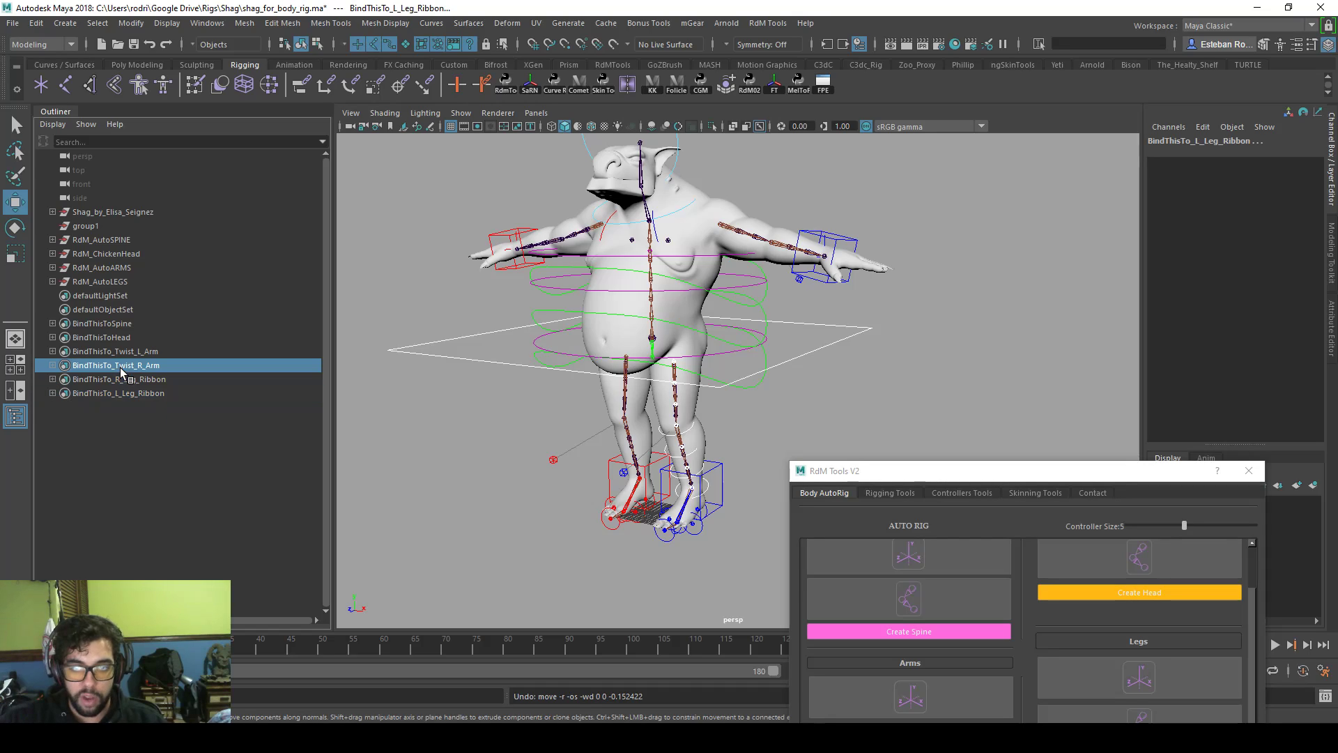
{"action": "left_click", "coordinate": [128, 354]}
{"action": "left_click", "coordinate": [53, 365]}
{"action": "left_click", "coordinate": [53, 351]}
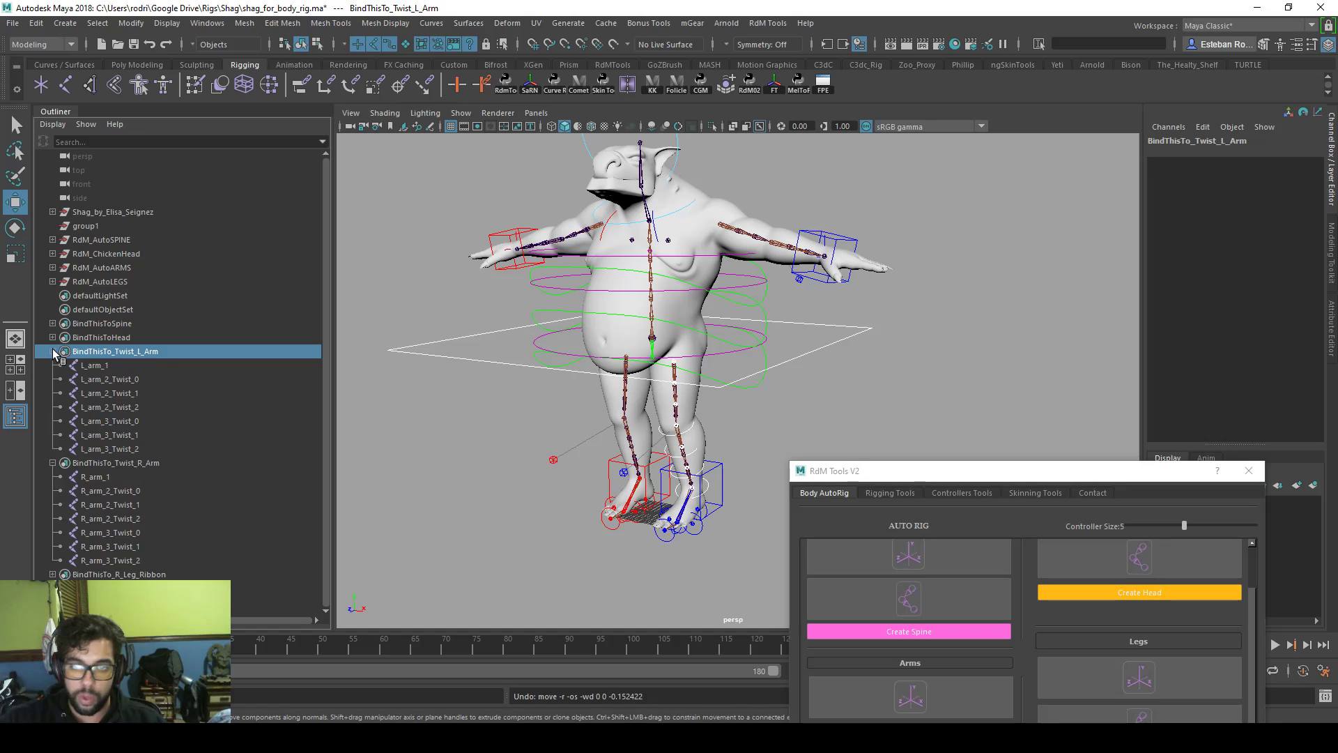
- Collapse the BindThisTo_Twist_L_Arm and BindThisTo_Twist_R_Arm sets in the Outliner and view the whole rig
{"action": "left_click", "coordinate": [53, 351]}
{"action": "left_click", "coordinate": [53, 365]}
{"action": "right_click_drag", "start_coordinate": [466, 402], "coordinate": [411, 402], "text": "alt"}
{"action": "middle_click_drag", "start_coordinate": [465, 401], "coordinate": [417, 411], "text": "alt"}
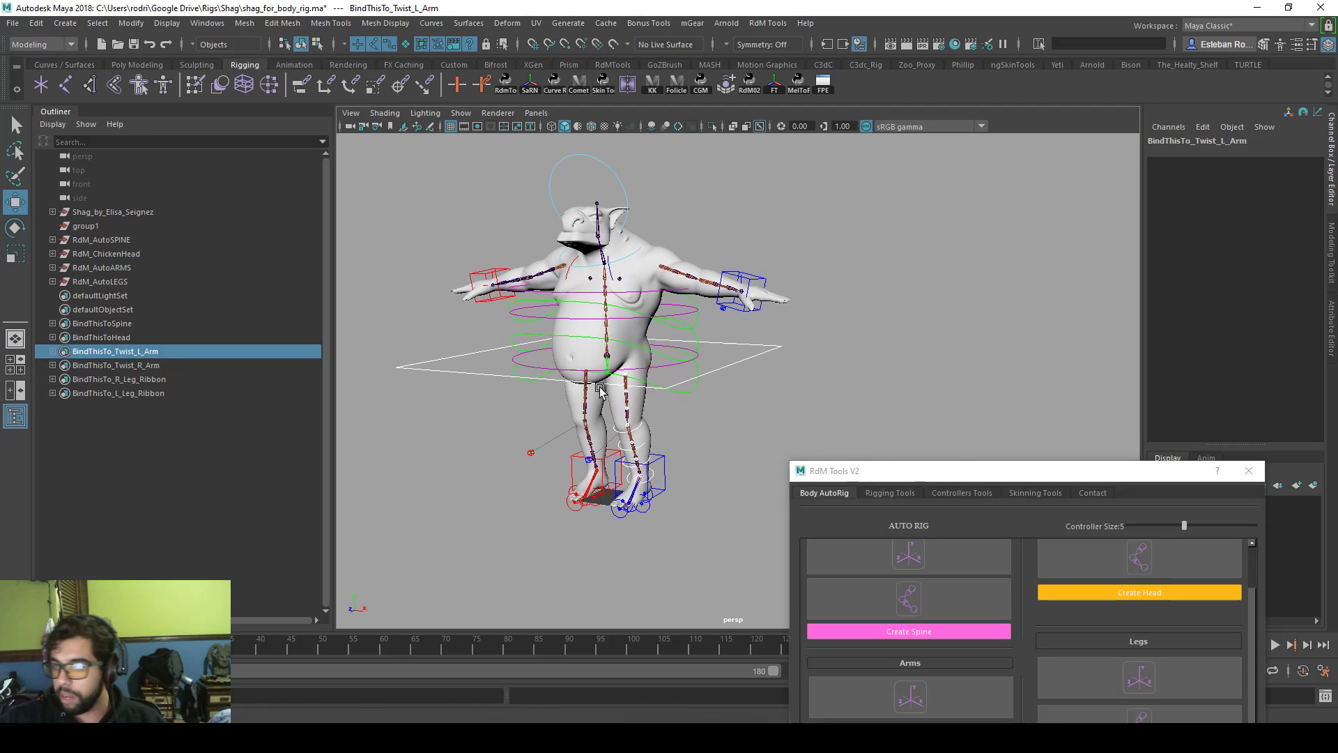
- Generate the finger guide joints with thumb, index, middle, ring and pinky enabled, and select L_Palm on the left hand
{"action": "left_click_drag", "start_coordinate": [974, 481], "coordinate": [954, 217]}
{"action": "scroll", "coordinate": [1024, 425], "scroll_direction": "down", "scroll_amount": 3}
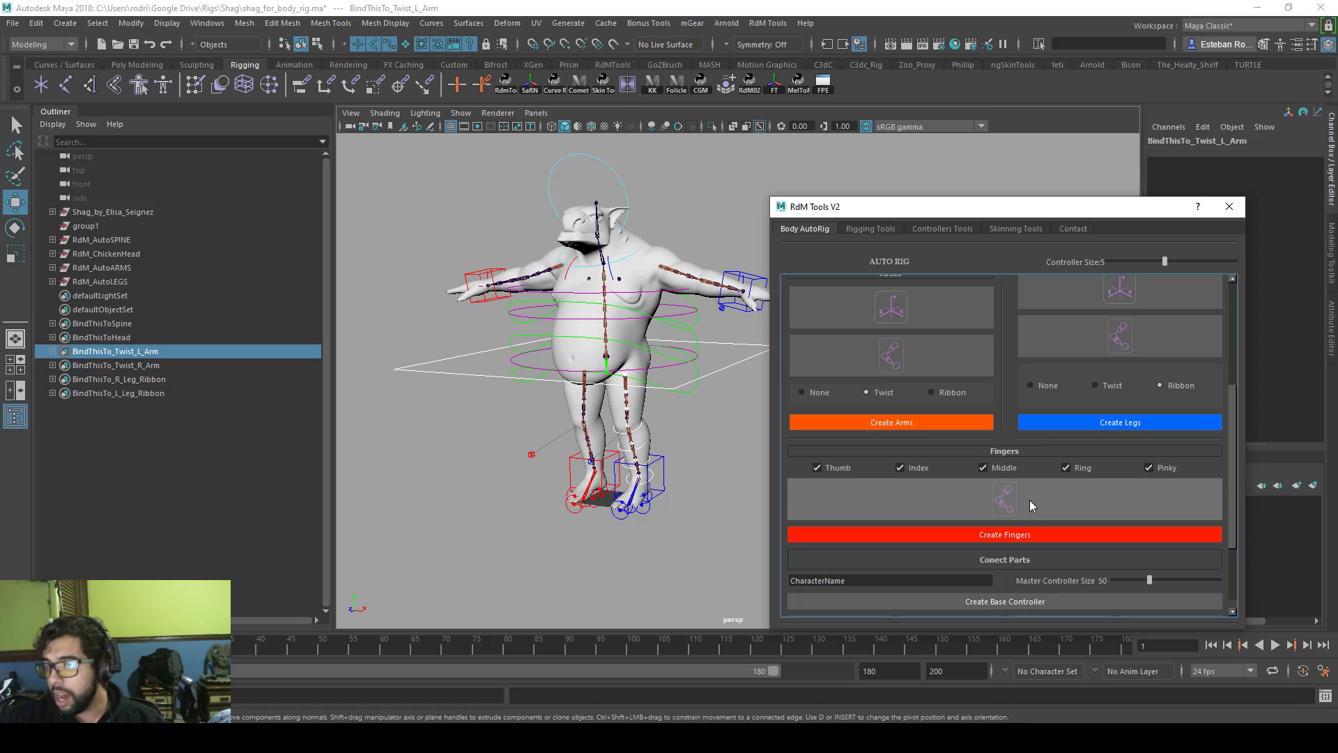
{"action": "middle_click_drag", "start_coordinate": [573, 326], "coordinate": [514, 304], "text": "alt"}
{"action": "left_click_drag", "start_coordinate": [514, 305], "coordinate": [491, 400], "text": "alt"}
{"action": "right_click_drag", "start_coordinate": [491, 400], "coordinate": [665, 379], "text": "alt"}
{"action": "left_click_drag", "start_coordinate": [666, 378], "coordinate": [573, 391], "text": "alt"}
{"action": "right_click_drag", "start_coordinate": [572, 391], "coordinate": [591, 402], "text": "alt"}
{"action": "left_click", "coordinate": [508, 341]}
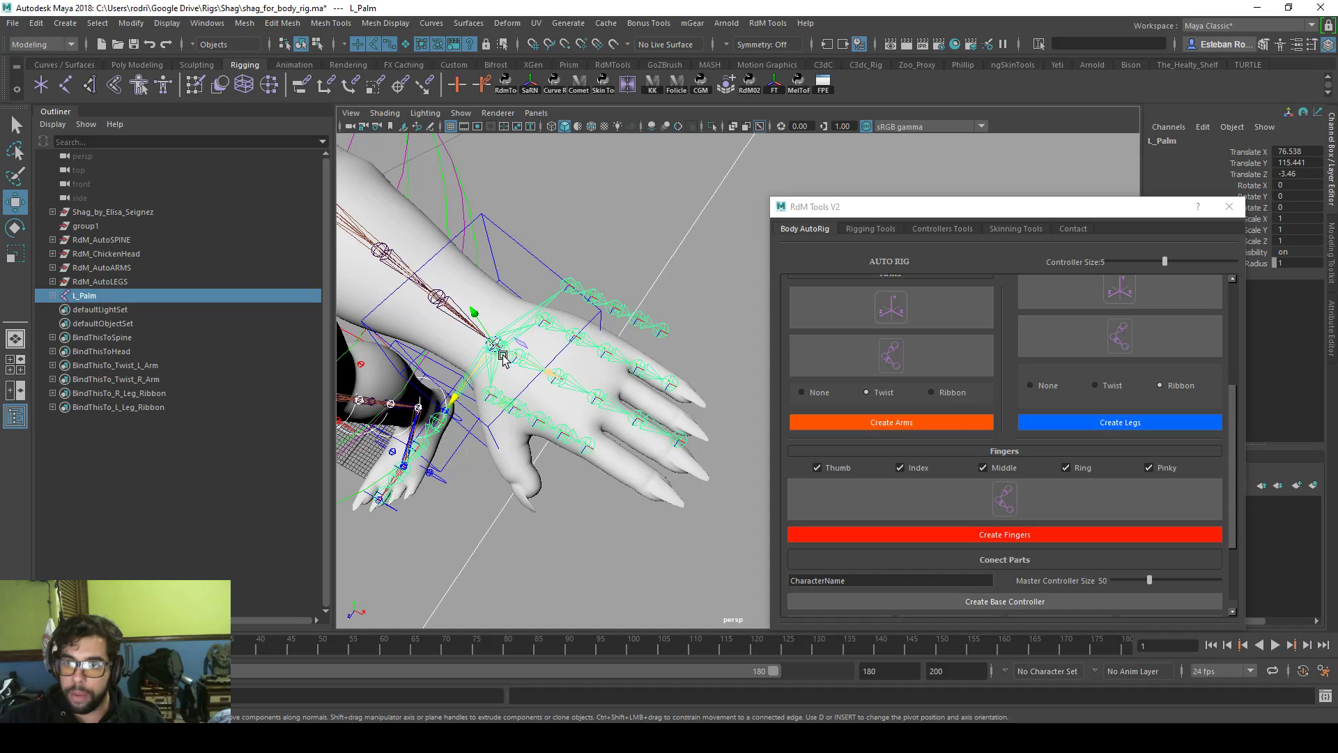
{"action": "left_click_drag", "start_coordinate": [507, 343], "coordinate": [539, 335], "text": "alt"}
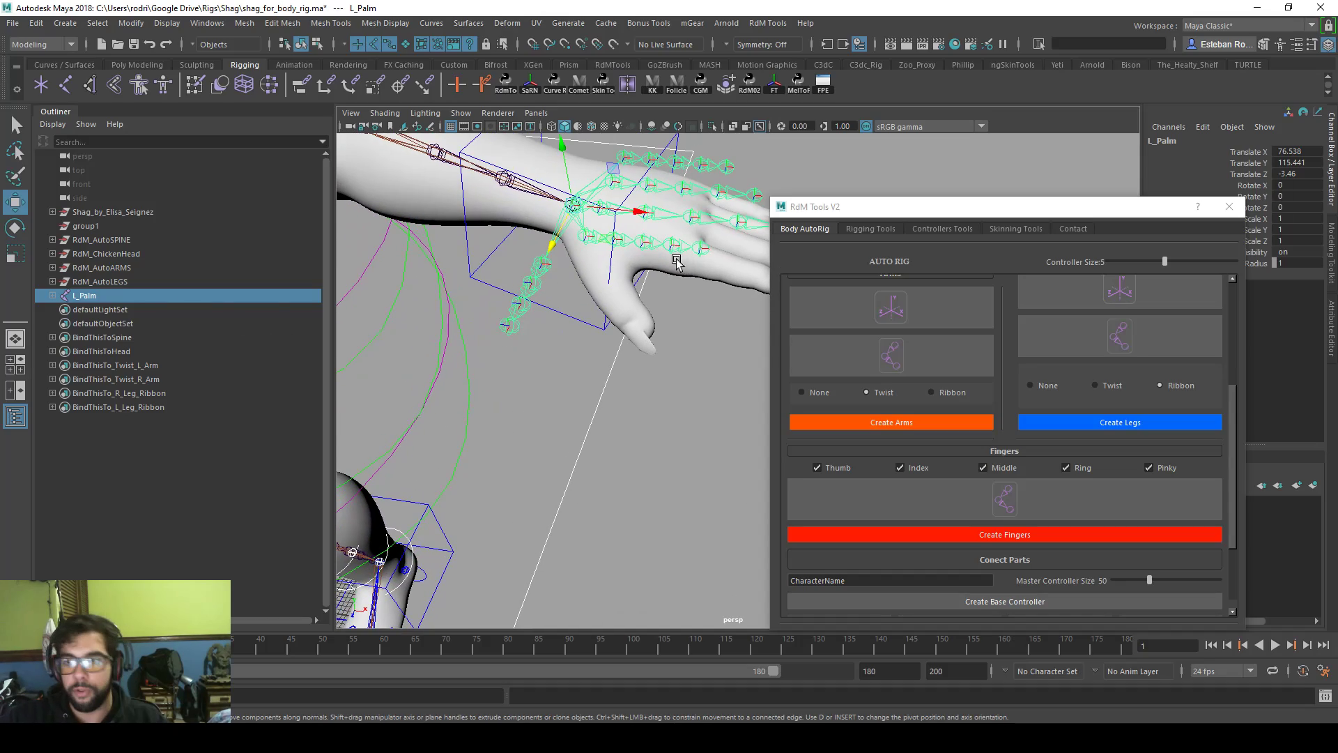
- Frame the ring finger guide L_Ring_0_JJ in the top view and turn on Snap to Projected Center
{"action": "left_click_drag", "start_coordinate": [676, 262], "coordinate": [558, 328], "text": "alt"}
{"action": "left_click", "coordinate": [600, 296]}
{"action": "key", "text": "space"}
{"action": "key", "text": "space"}
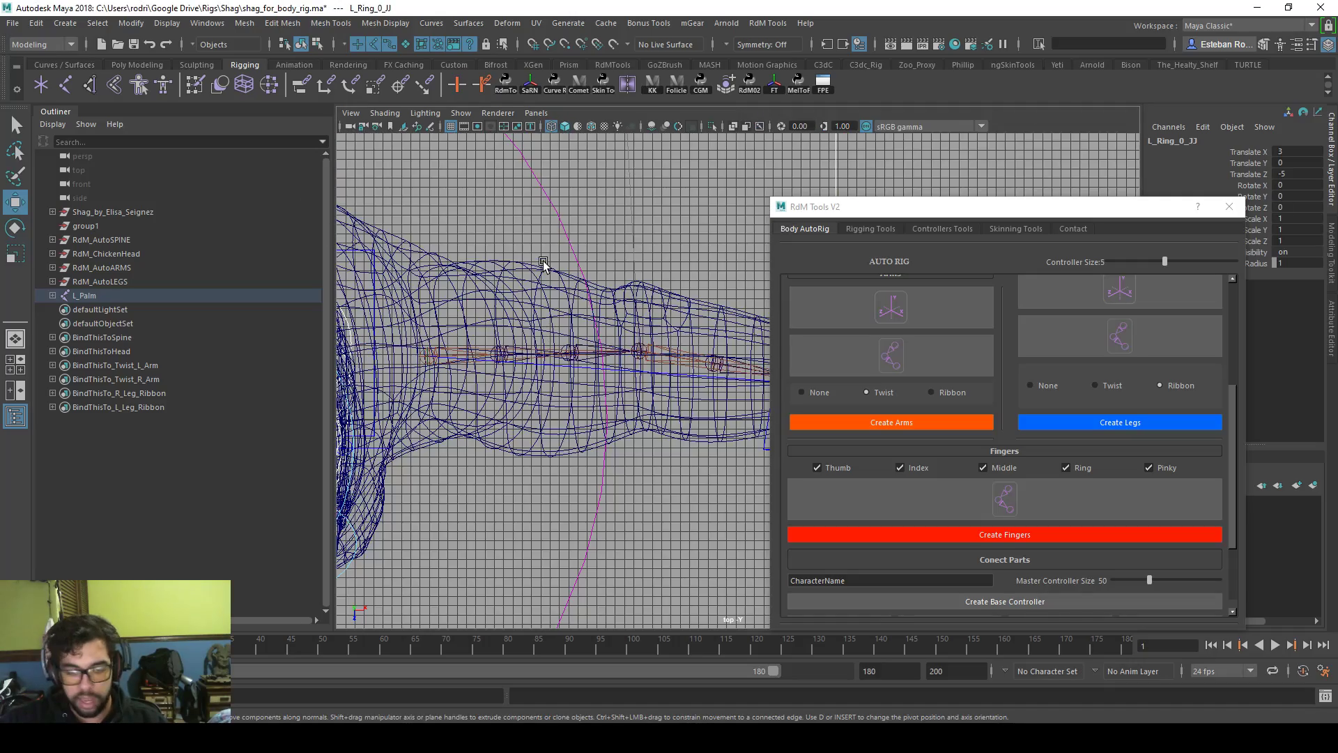
{"action": "key", "text": "f"}
{"action": "right_click_drag", "start_coordinate": [711, 336], "coordinate": [439, 284], "text": "alt"}
{"action": "middle_click_drag", "start_coordinate": [697, 440], "coordinate": [511, 283], "text": "alt"}
{"action": "right_click_drag", "start_coordinate": [674, 283], "coordinate": [619, 317], "text": "alt"}
{"action": "middle_click_drag", "start_coordinate": [619, 317], "coordinate": [547, 300], "text": "alt"}
{"action": "right_click_drag", "start_coordinate": [548, 300], "coordinate": [519, 292], "text": "alt"}
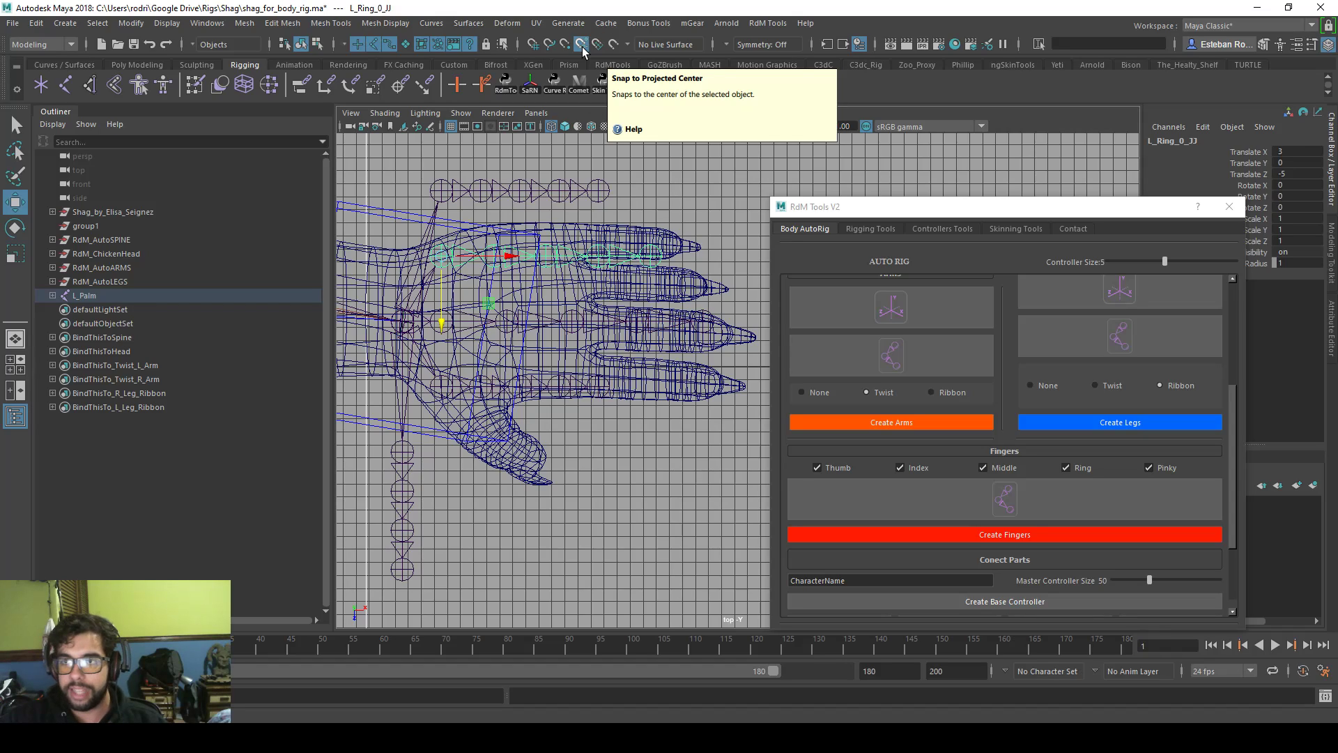
- Position the ring guide joints, from L_Ring_0_JJ to L_Ring_4_JJ, along the left ring finger from palm to tip
{"action": "middle_click_drag", "start_coordinate": [605, 345], "coordinate": [618, 340], "text": "alt"}
{"action": "left_click_drag", "start_coordinate": [455, 252], "coordinate": [641, 279]}
{"action": "left_click", "coordinate": [531, 285]}
{"action": "left_click", "coordinate": [636, 273]}
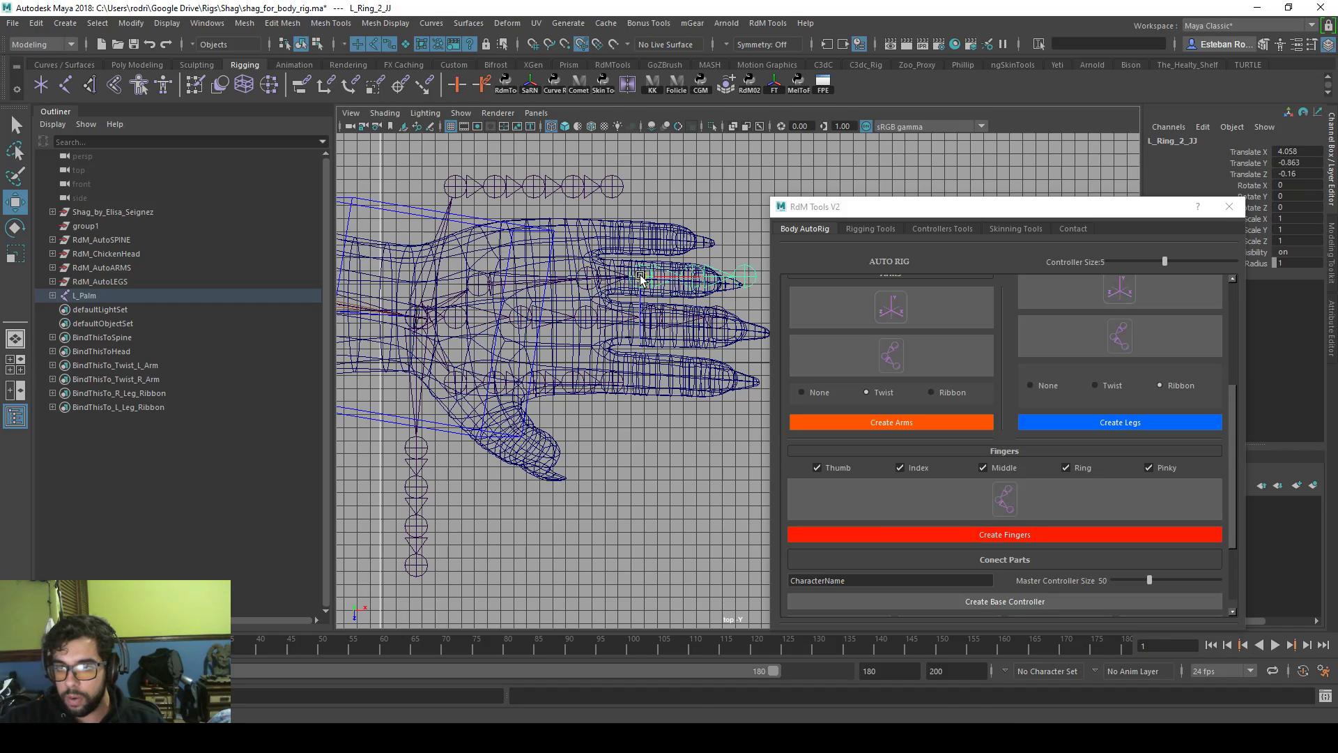
{"action": "left_click", "coordinate": [698, 264]}
{"action": "left_click", "coordinate": [694, 267]}
{"action": "left_click_drag", "start_coordinate": [690, 279], "coordinate": [686, 281]}
{"action": "left_click", "coordinate": [736, 279]}
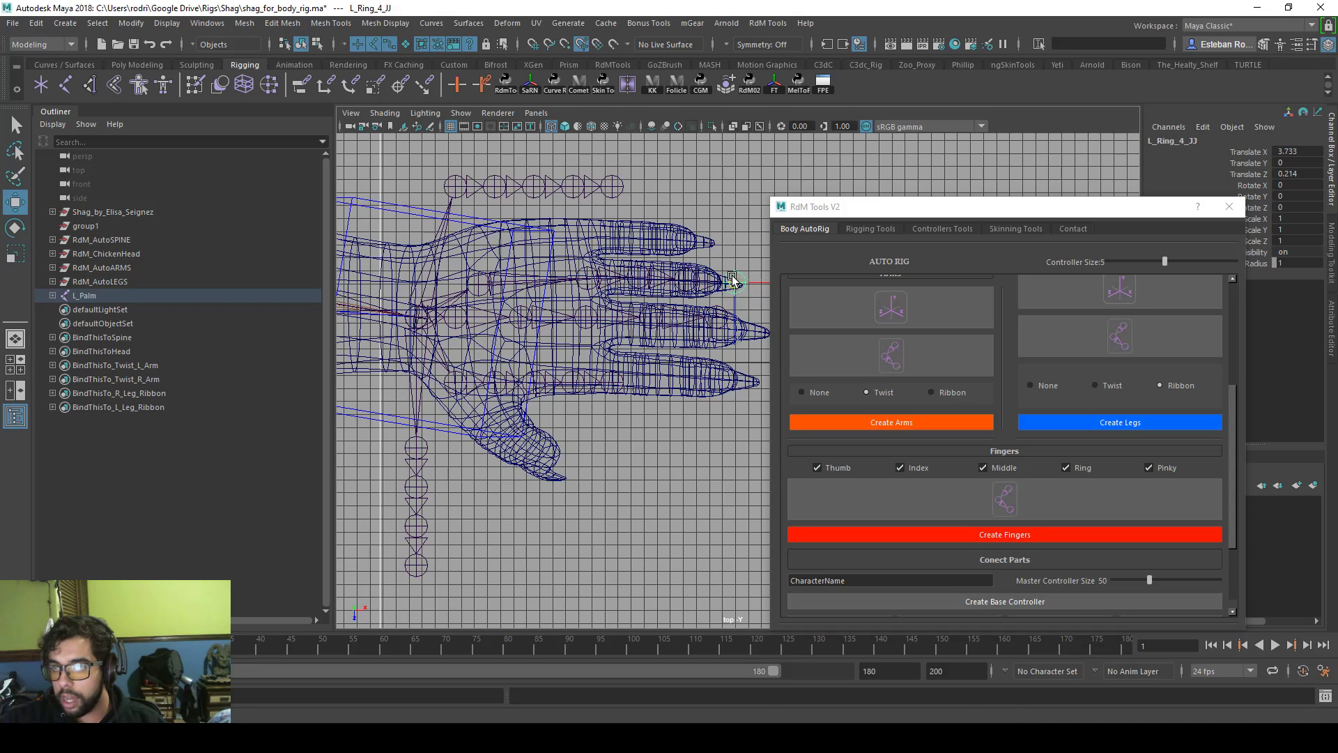
- Position the pinky guide joints along the left little finger, ending with L_Pinky_4_JJ at the fingertip
{"action": "middle_click_drag", "start_coordinate": [608, 271], "coordinate": [615, 287], "text": "alt"}
{"action": "left_click", "coordinate": [461, 200]}
{"action": "left_click_drag", "start_coordinate": [463, 204], "coordinate": [580, 253]}
{"action": "left_click", "coordinate": [511, 270]}
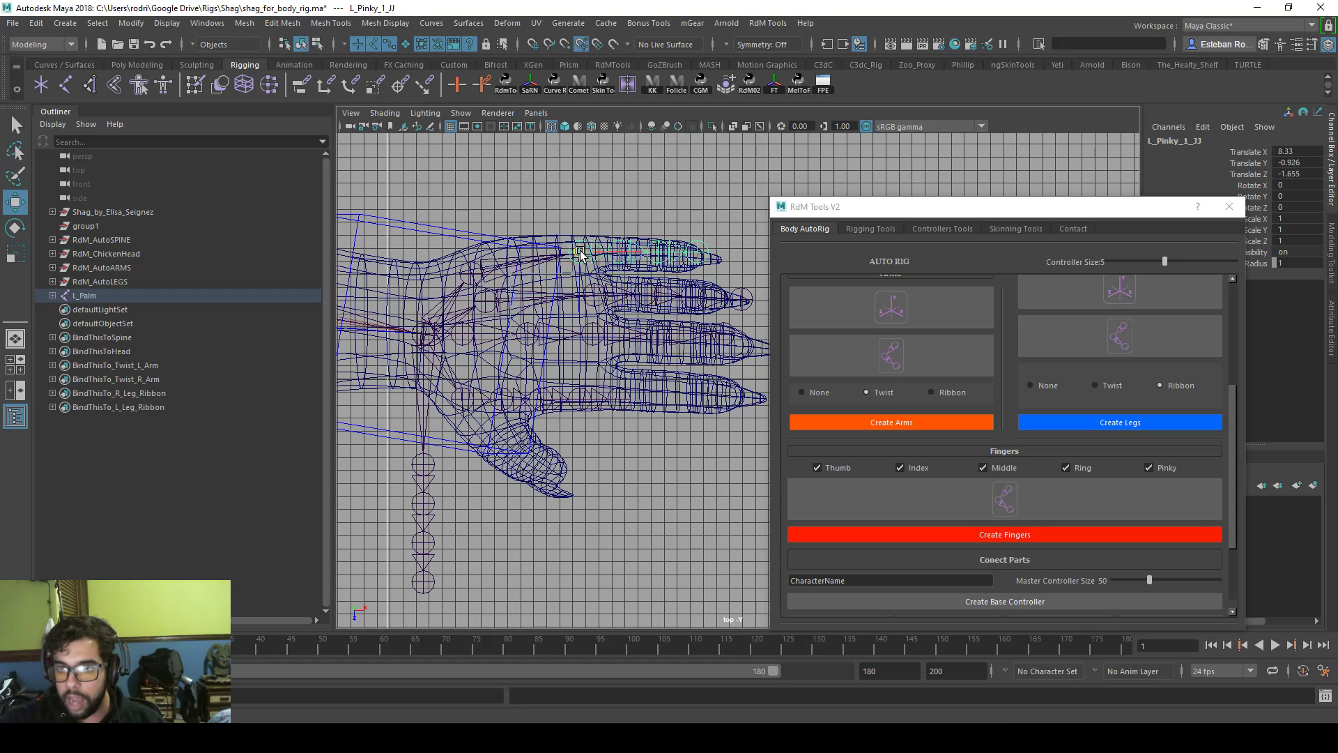
{"action": "scroll", "coordinate": [582, 253], "scroll_direction": "up", "scroll_amount": 1}
{"action": "middle_click_drag", "start_coordinate": [580, 251], "coordinate": [582, 255], "text": "alt"}
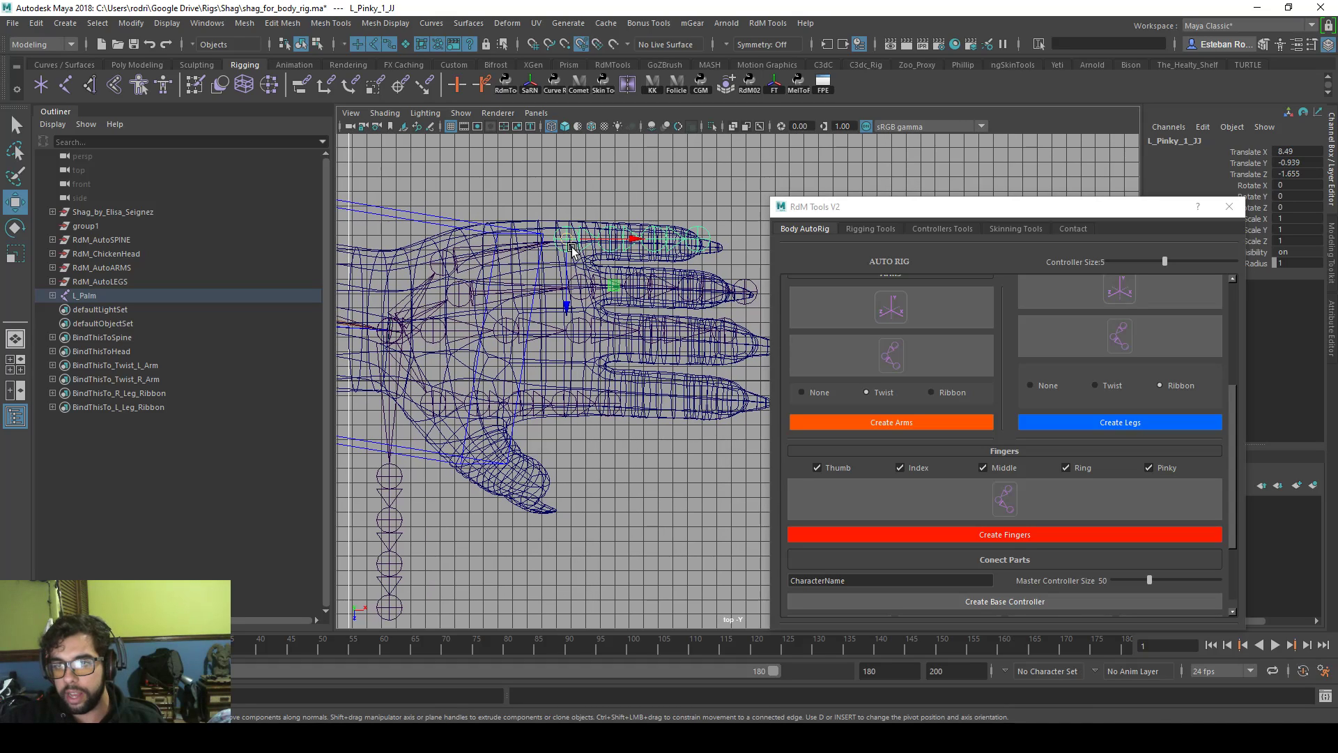
{"action": "left_click_drag", "start_coordinate": [565, 241], "coordinate": [626, 244]}
{"action": "left_click", "coordinate": [619, 244]}
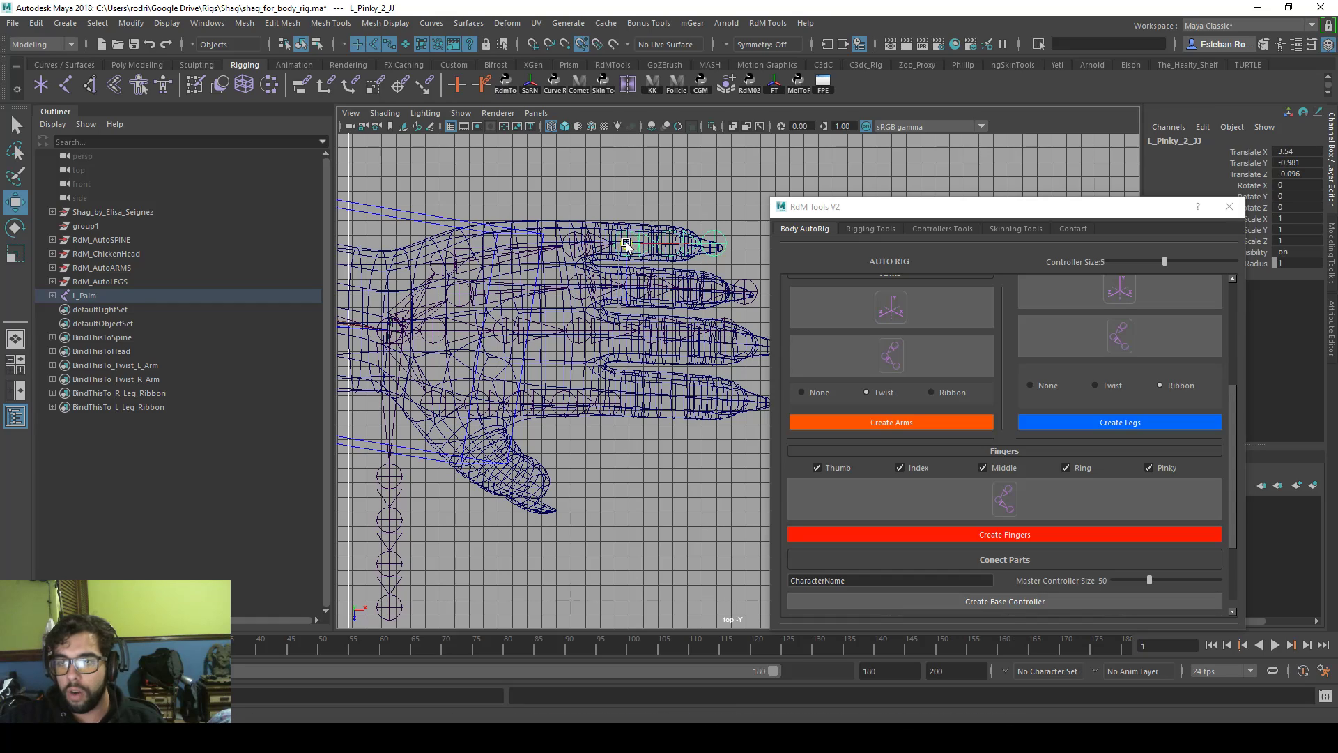
{"action": "left_click", "coordinate": [668, 241]}
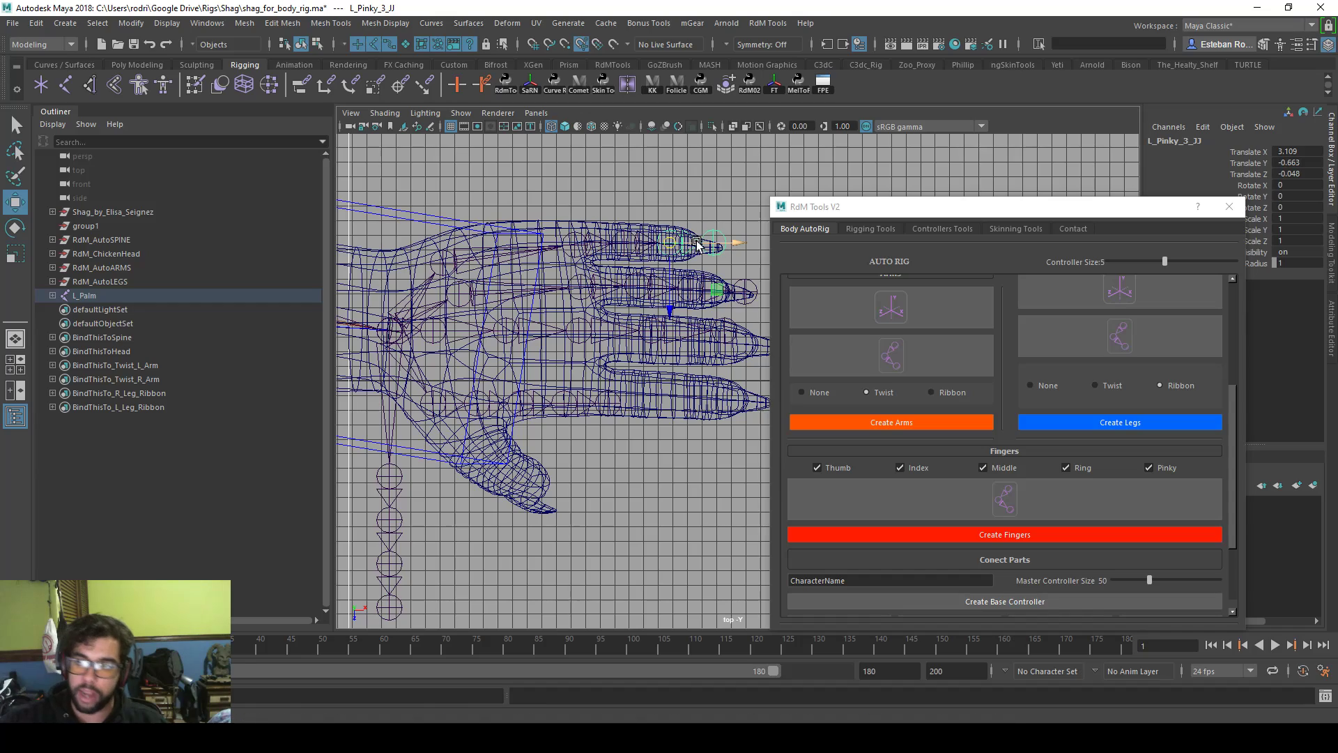
{"action": "left_click", "coordinate": [709, 242]}
- Position the middle guide joints, from L_Middle_0_JJ to L_Middle_4_JJ, along the left middle finger's knuckles and tip
{"action": "middle_click_drag", "start_coordinate": [651, 303], "coordinate": [663, 295], "text": "alt"}
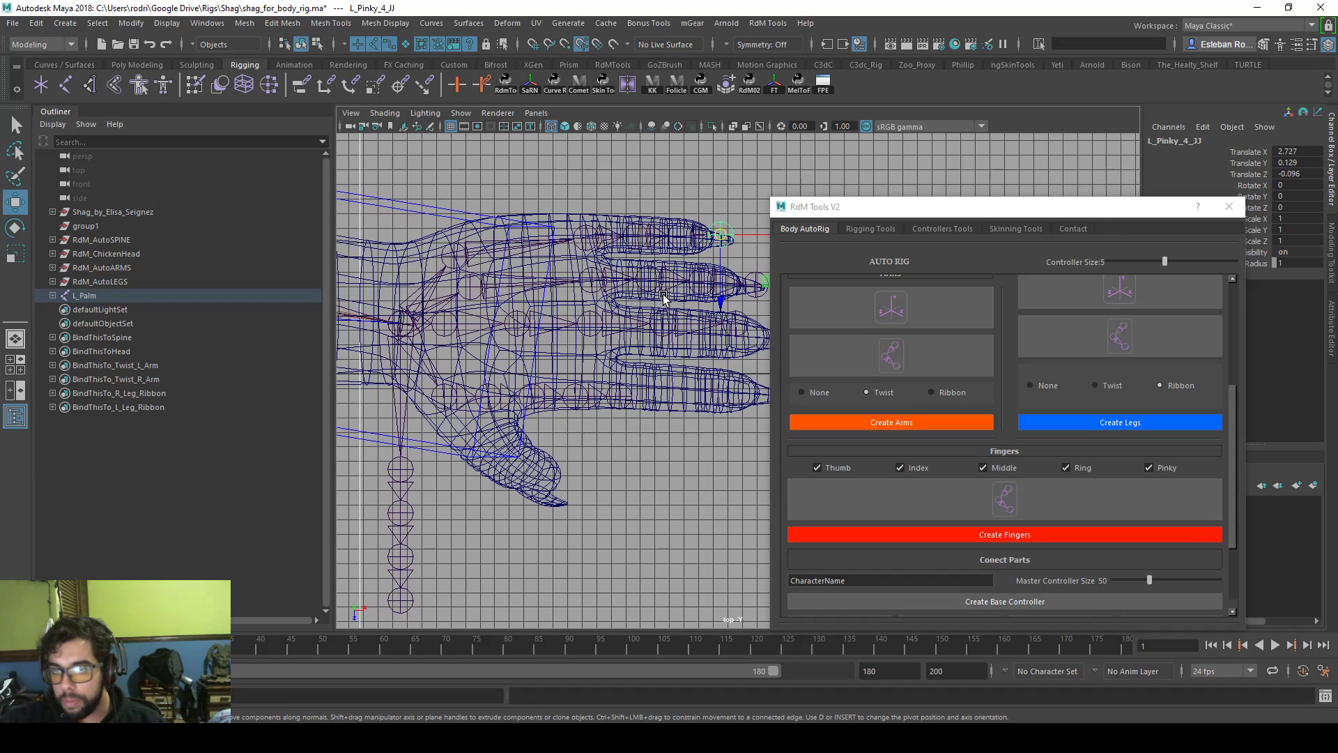
{"action": "left_click", "coordinate": [509, 327]}
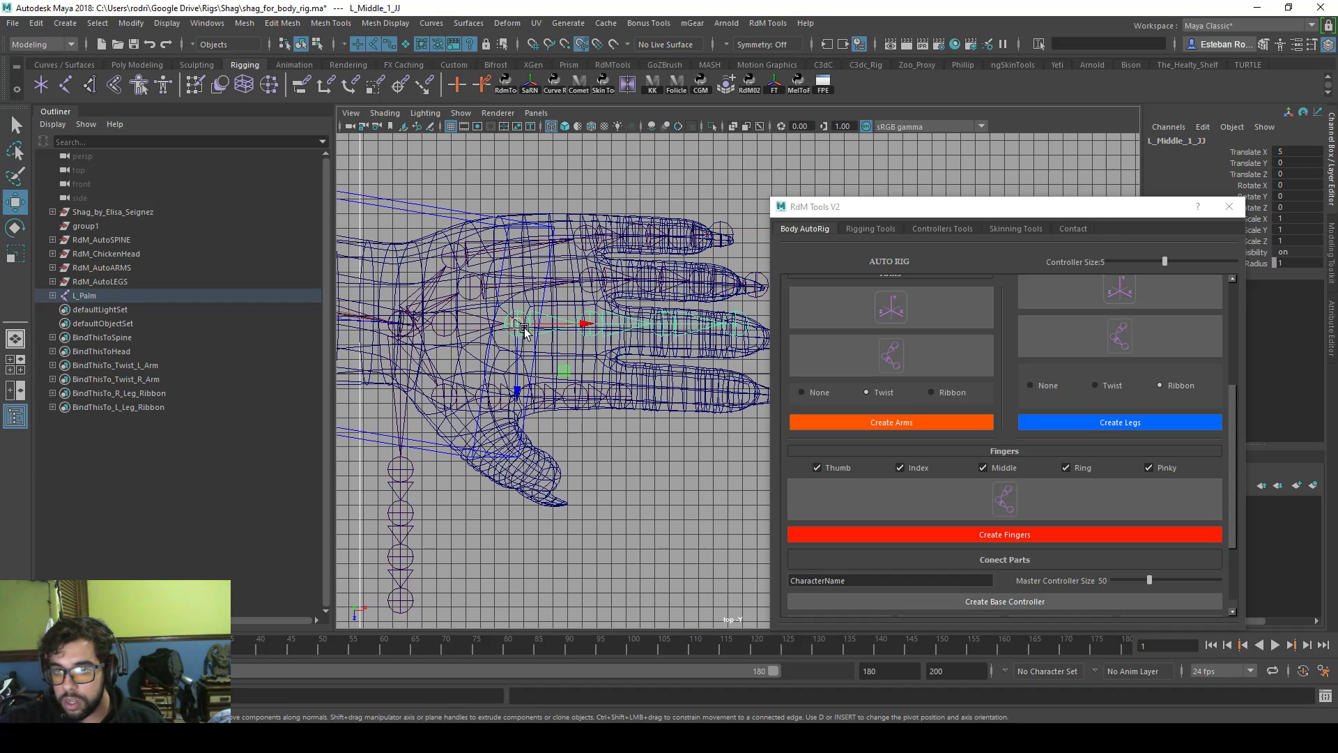
{"action": "left_click", "coordinate": [450, 333]}
{"action": "left_click", "coordinate": [562, 332]}
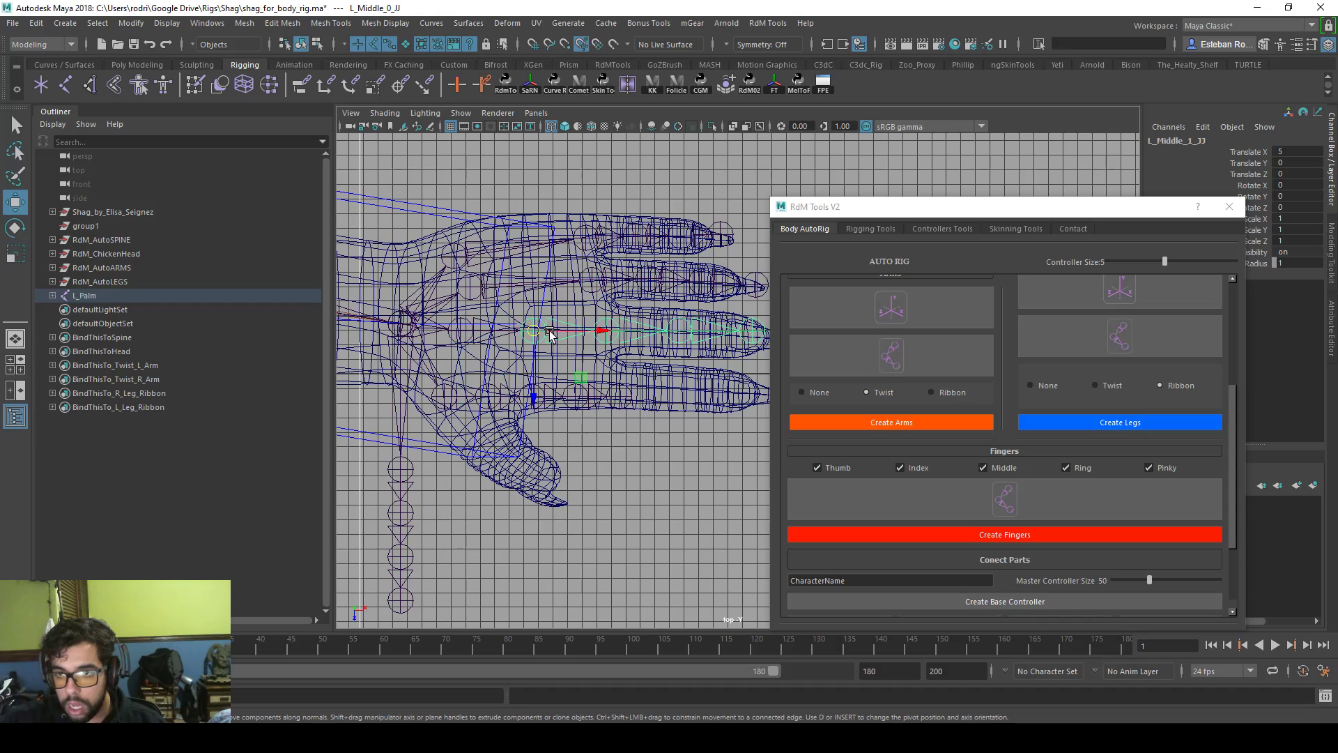
{"action": "left_click_drag", "start_coordinate": [580, 333], "coordinate": [607, 335]}
{"action": "middle_click_drag", "start_coordinate": [669, 337], "coordinate": [642, 335], "text": "alt"}
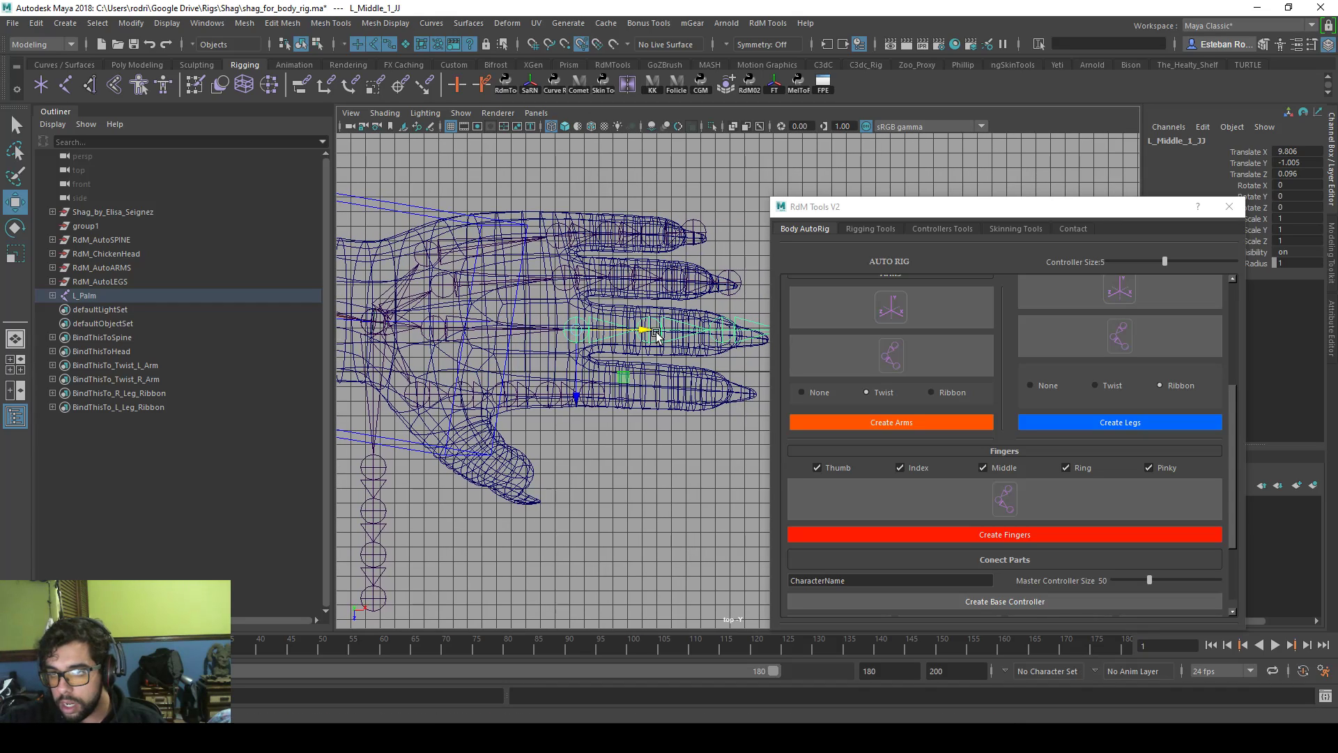
{"action": "left_click", "coordinate": [655, 336]}
{"action": "left_click_drag", "start_coordinate": [658, 339], "coordinate": [711, 336]}
{"action": "middle_click_drag", "start_coordinate": [718, 322], "coordinate": [682, 314], "text": "alt"}
{"action": "left_click", "coordinate": [681, 312]}
{"action": "left_click", "coordinate": [652, 328]}
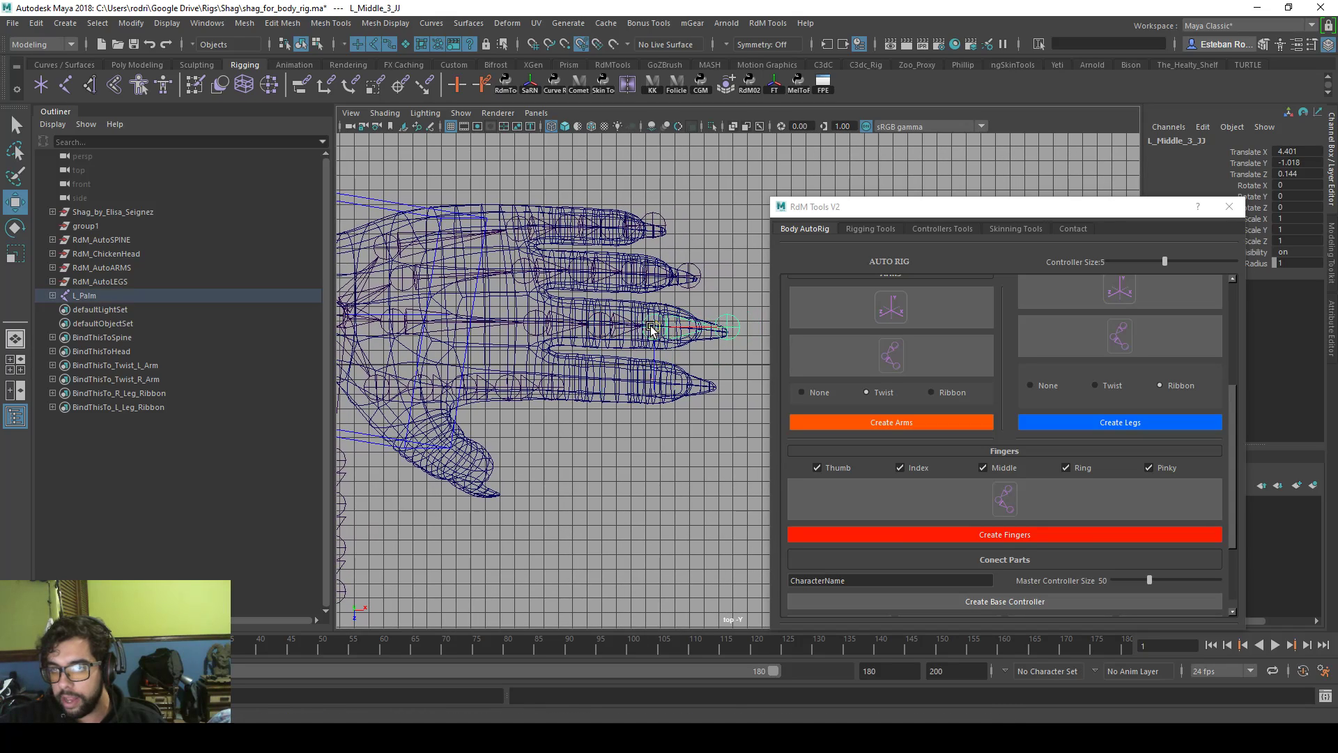
{"action": "left_click", "coordinate": [725, 328]}
- Position the index guide joints, starting with L_Index_0_JJ in the palm, along the left index finger to its tip
{"action": "middle_click_drag", "start_coordinate": [566, 336], "coordinate": [626, 317], "text": "alt"}
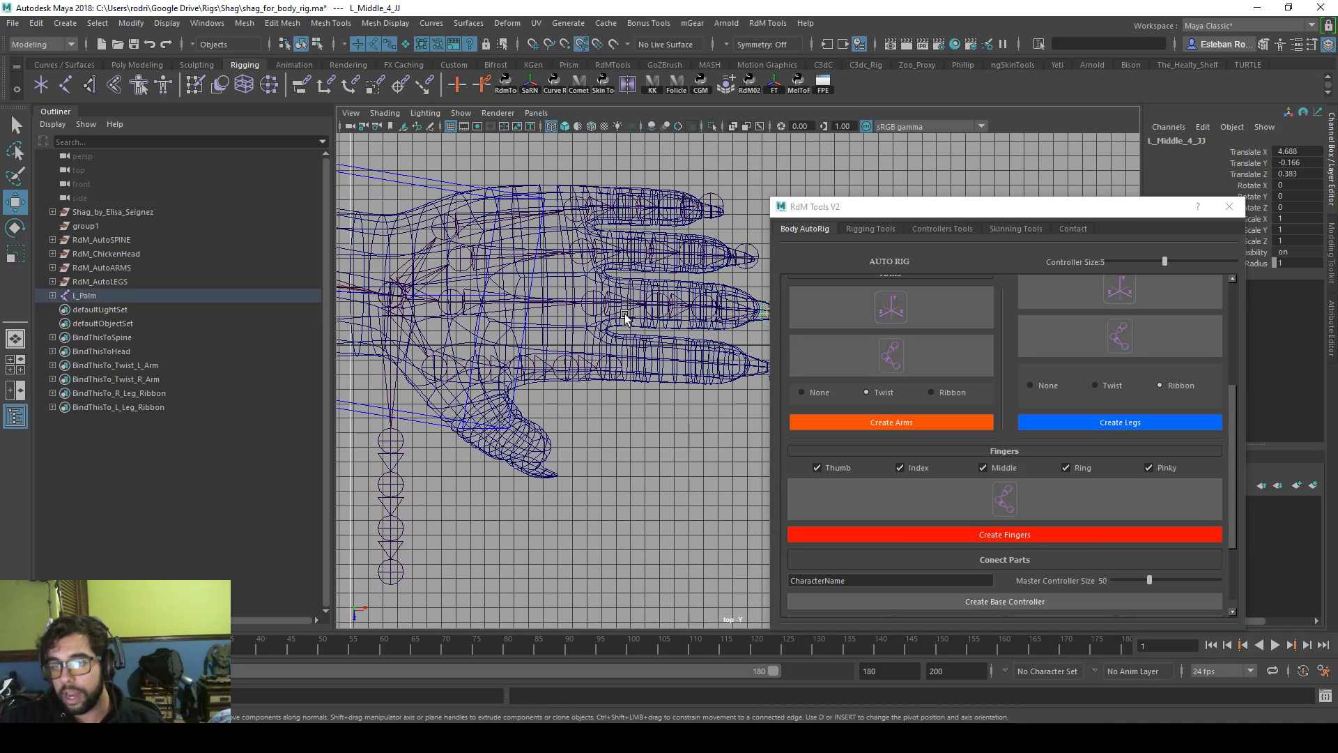
{"action": "left_click", "coordinate": [441, 359]}
{"action": "middle_click_drag", "start_coordinate": [453, 354], "coordinate": [463, 350], "text": "alt"}
{"action": "left_click_drag", "start_coordinate": [450, 361], "coordinate": [466, 354]}
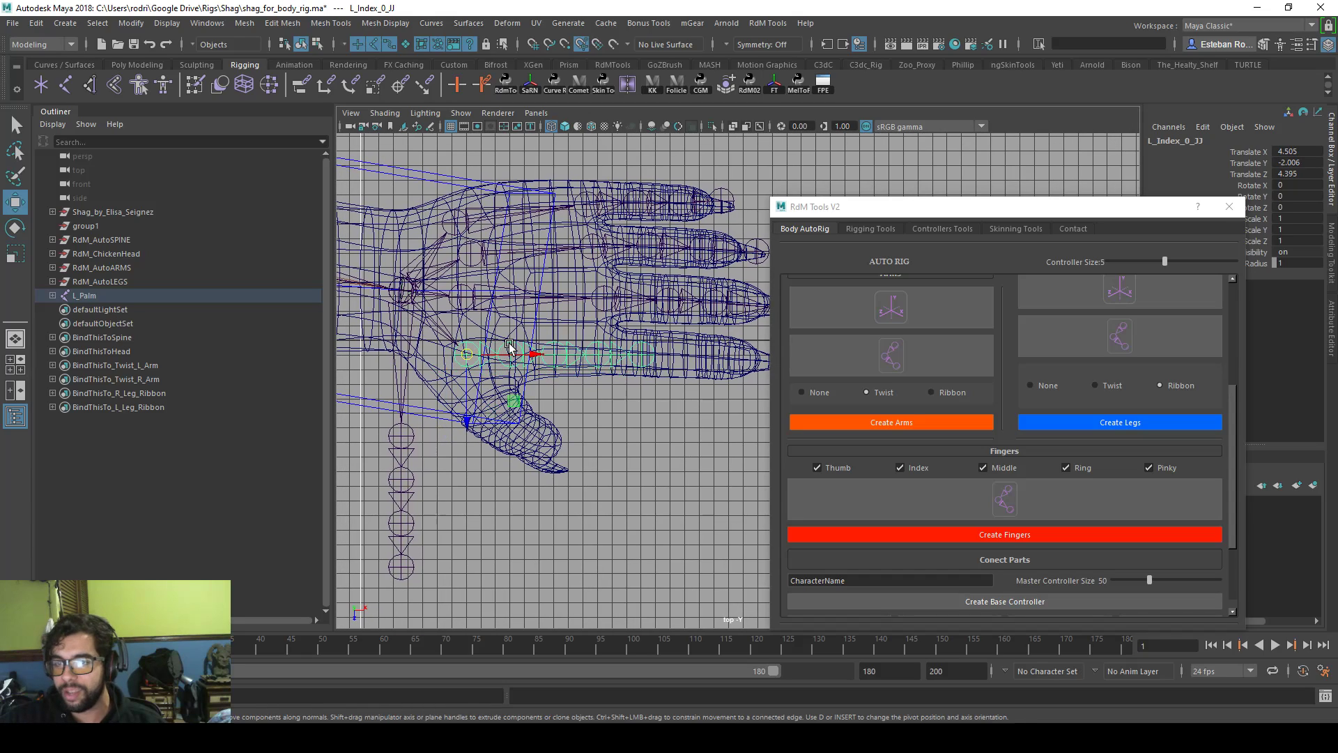
{"action": "left_click", "coordinate": [601, 352]}
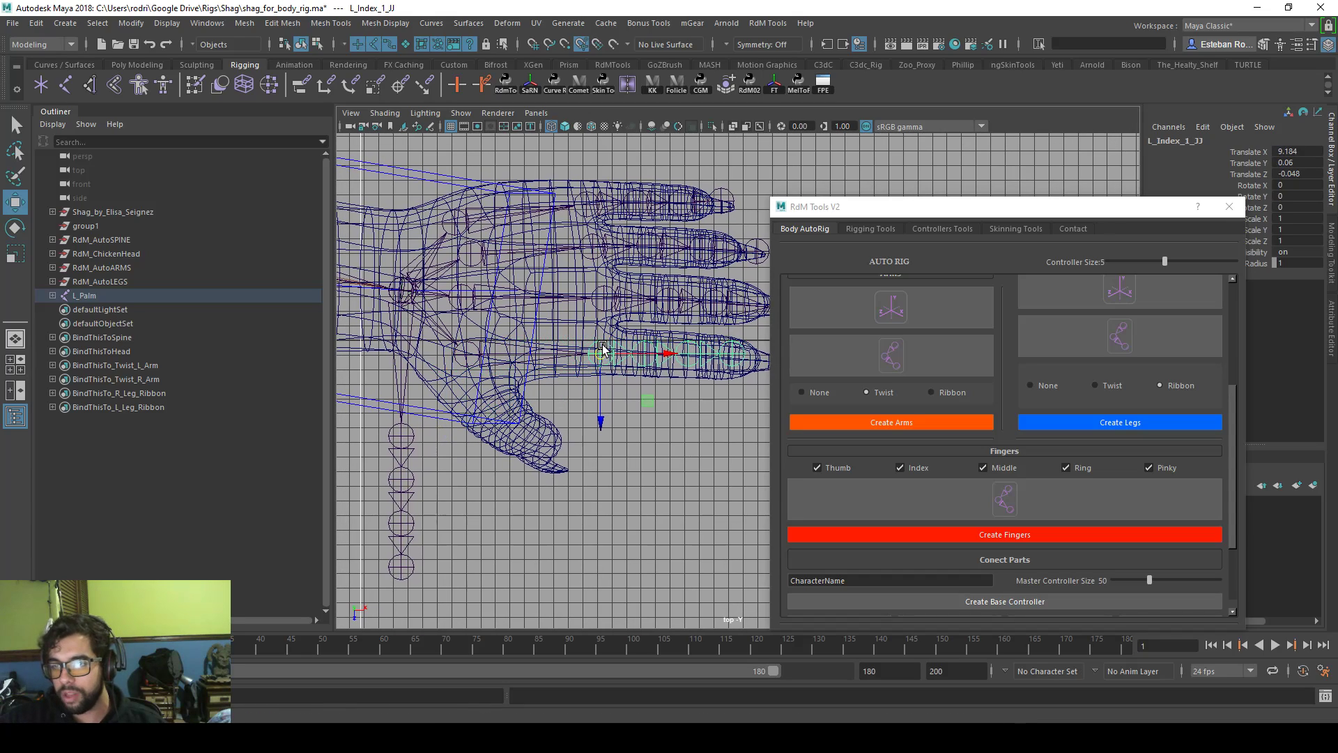
{"action": "middle_click_drag", "start_coordinate": [603, 351], "coordinate": [630, 336], "text": "alt"}
{"action": "left_click", "coordinate": [635, 341]}
{"action": "left_click", "coordinate": [681, 340]}
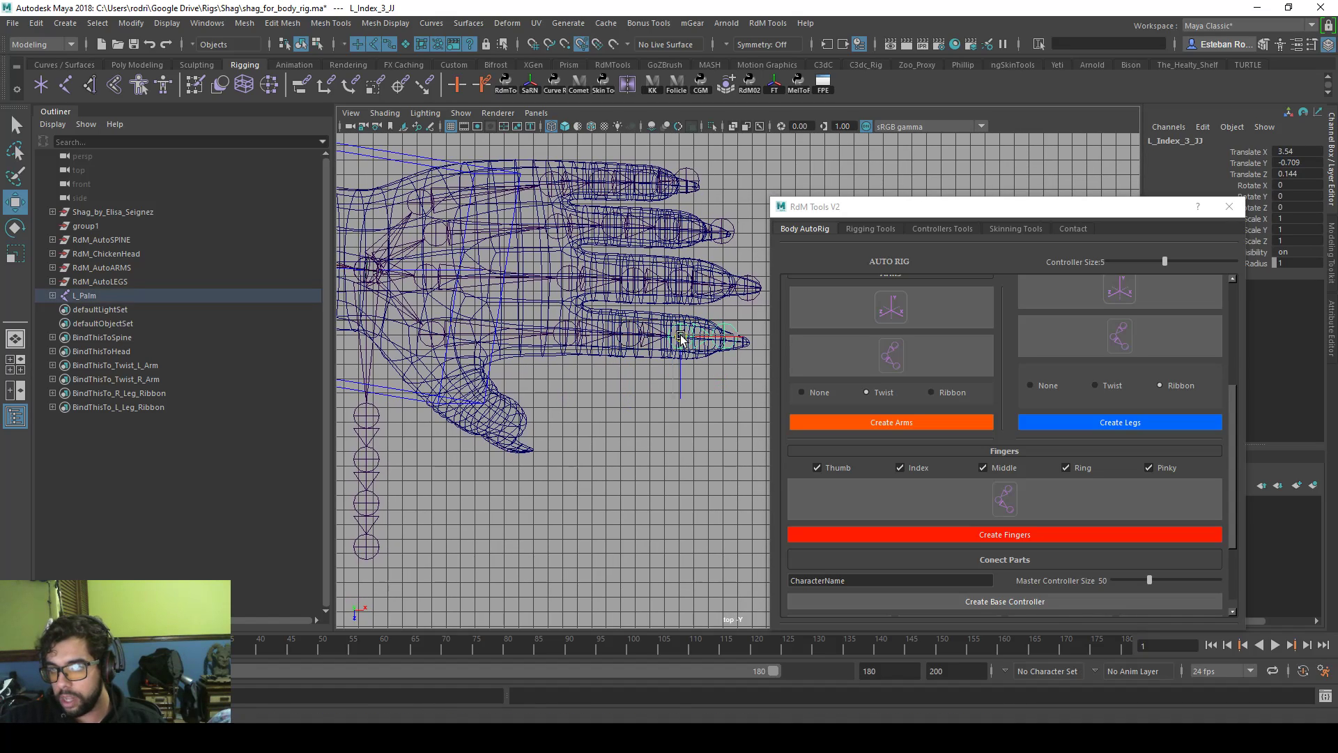
- Position the thumb guide joints down the left thumb, ending with L_Thumb_3_JJ at its tip
{"action": "middle_click_drag", "start_coordinate": [527, 350], "coordinate": [562, 346], "text": "alt"}
{"action": "left_click", "coordinate": [411, 417]}
{"action": "left_click_drag", "start_coordinate": [403, 416], "coordinate": [470, 371]}
{"action": "left_click", "coordinate": [429, 327]}
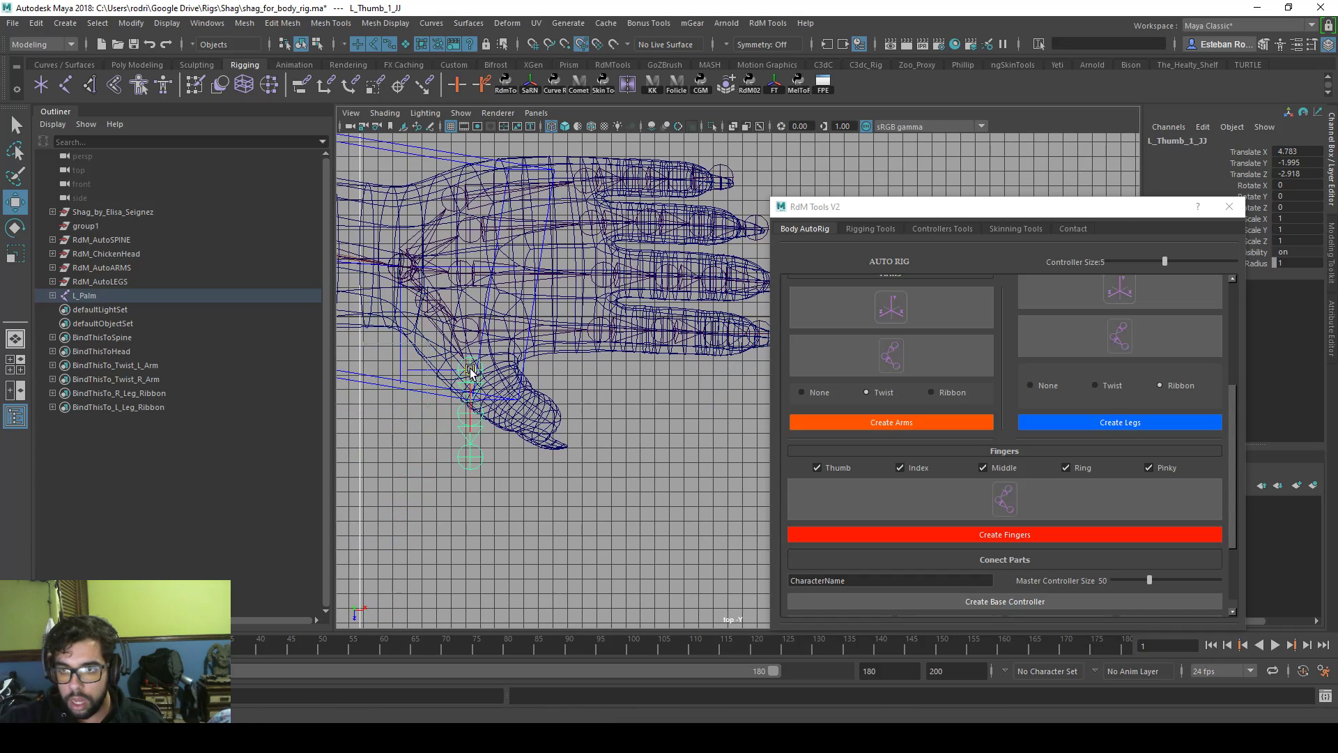
{"action": "left_click", "coordinate": [479, 417]}
{"action": "mouse_move", "coordinate": [479, 416]}
{"action": "left_mouse_down"}
{"action": "mouse_move", "coordinate": [516, 416]}
{"action": "mouse_move", "coordinate": [548, 441]}
{"action": "mouse_move", "coordinate": [562, 421]}
{"action": "left_mouse_up"}
{"action": "left_click", "coordinate": [518, 462]}
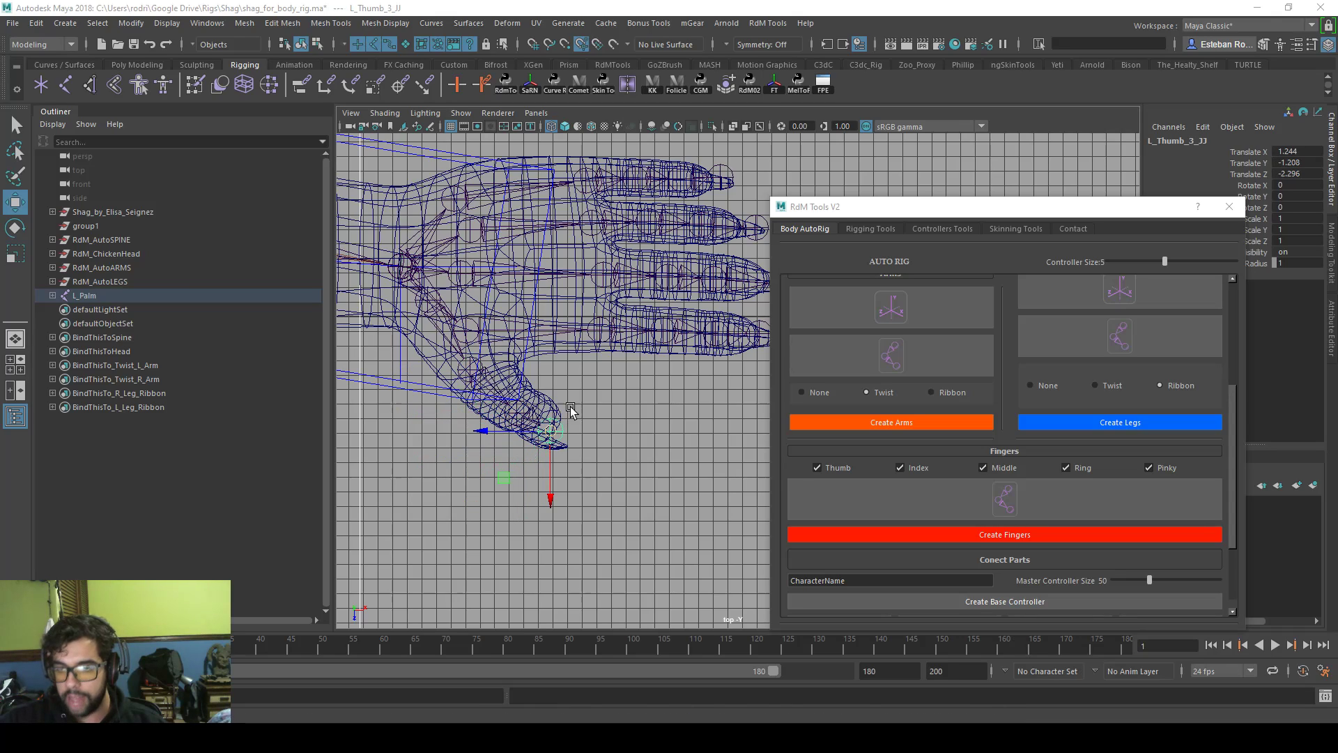
- Try creating the finger rig with controller size 3, check the hands in the perspective view, and undo the creation
{"action": "key", "text": "space"}
{"action": "key", "text": "space"}
{"action": "left_click_drag", "start_coordinate": [577, 314], "coordinate": [642, 360], "text": "alt"}
{"action": "right_click_drag", "start_coordinate": [549, 337], "coordinate": [524, 323], "text": "alt"}
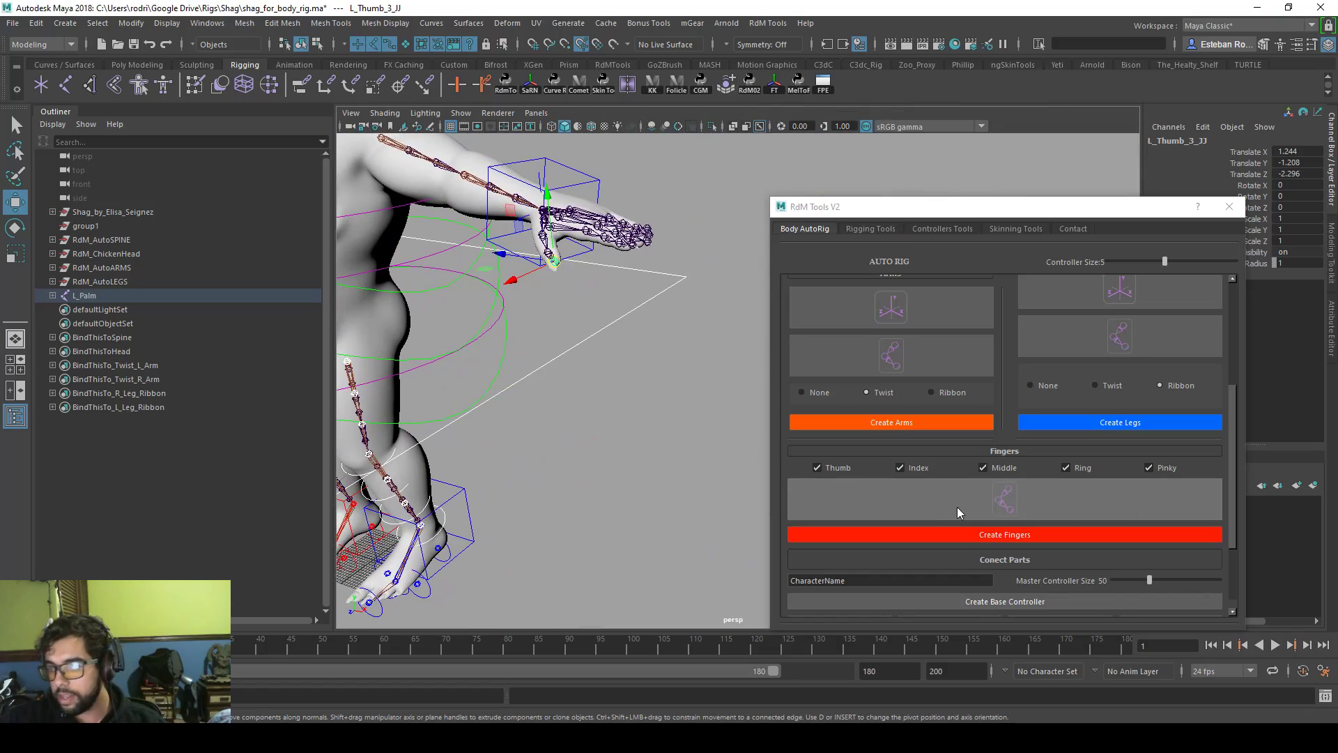
{"action": "left_click_drag", "start_coordinate": [1164, 262], "coordinate": [1136, 262]}
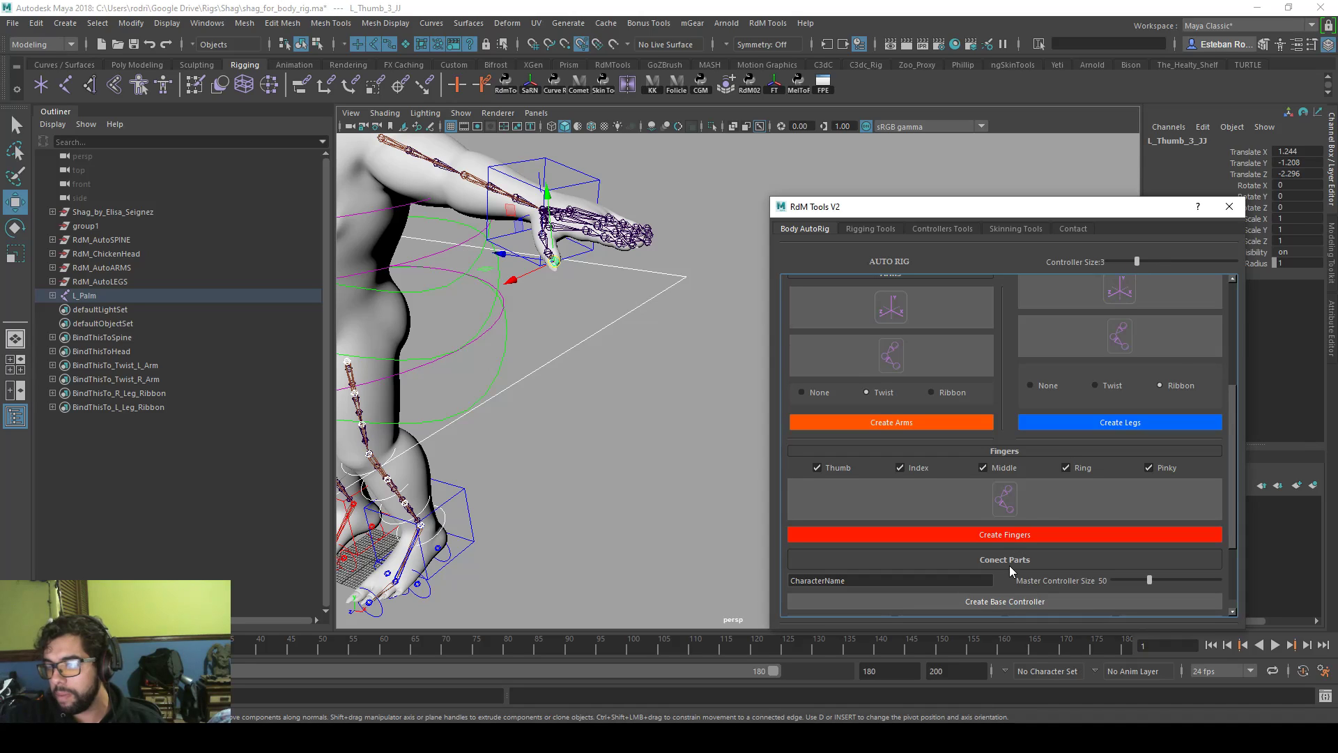
{"action": "left_click", "coordinate": [1013, 534]}
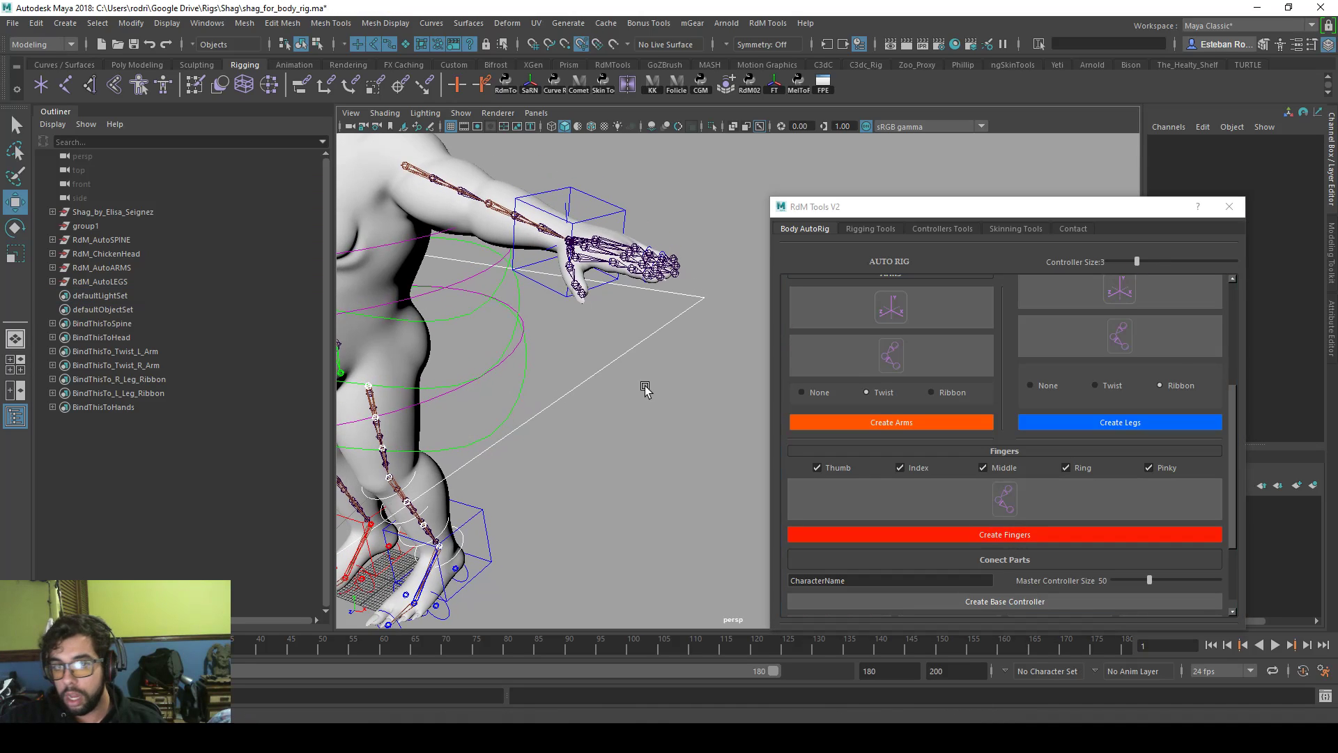
{"action": "left_click_drag", "start_coordinate": [605, 373], "coordinate": [594, 371], "text": "alt"}
{"action": "right_click_drag", "start_coordinate": [538, 385], "coordinate": [512, 377], "text": "alt"}
{"action": "left_click_drag", "start_coordinate": [513, 377], "coordinate": [542, 386], "text": "alt"}
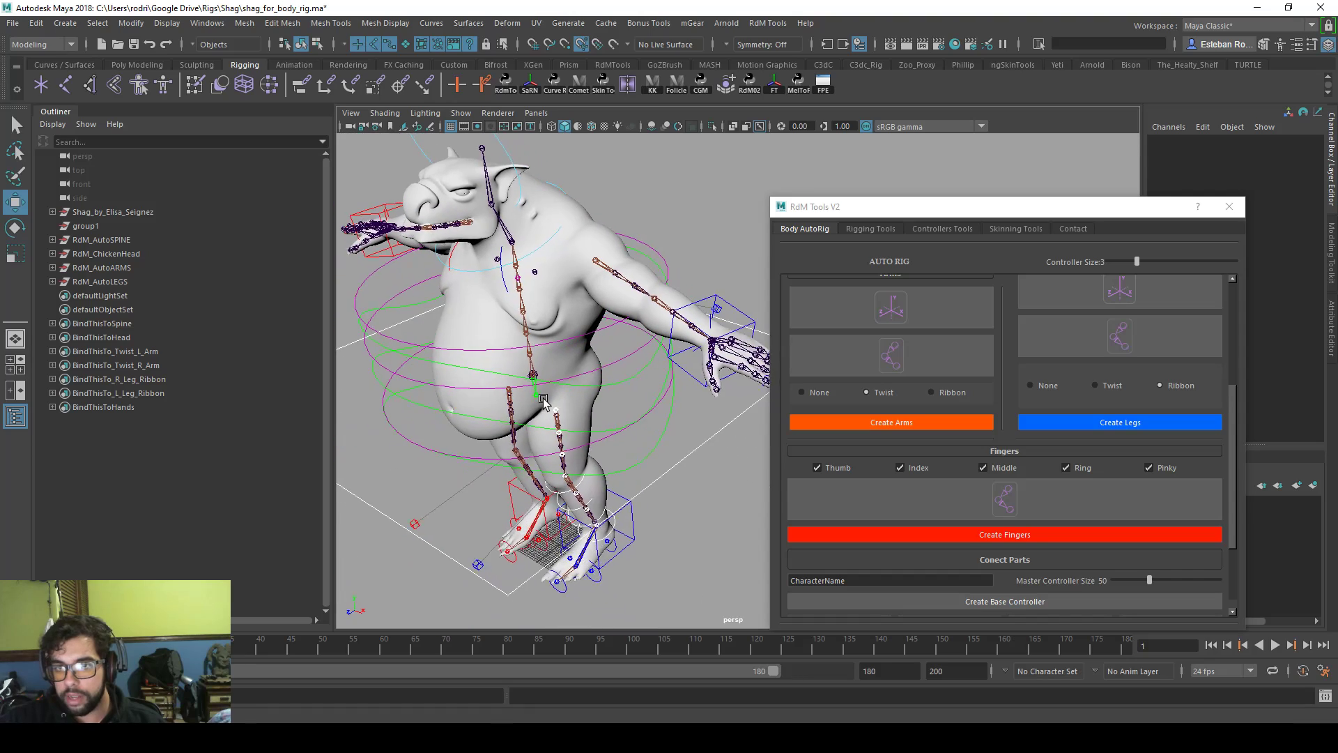
{"action": "middle_click_drag", "start_coordinate": [542, 386], "coordinate": [517, 354], "text": "alt"}
{"action": "key", "text": "ctrl+z"}
- Try creating the finger rig with controller size 5, and undo it
{"action": "left_click_drag", "start_coordinate": [1137, 261], "coordinate": [1165, 262]}
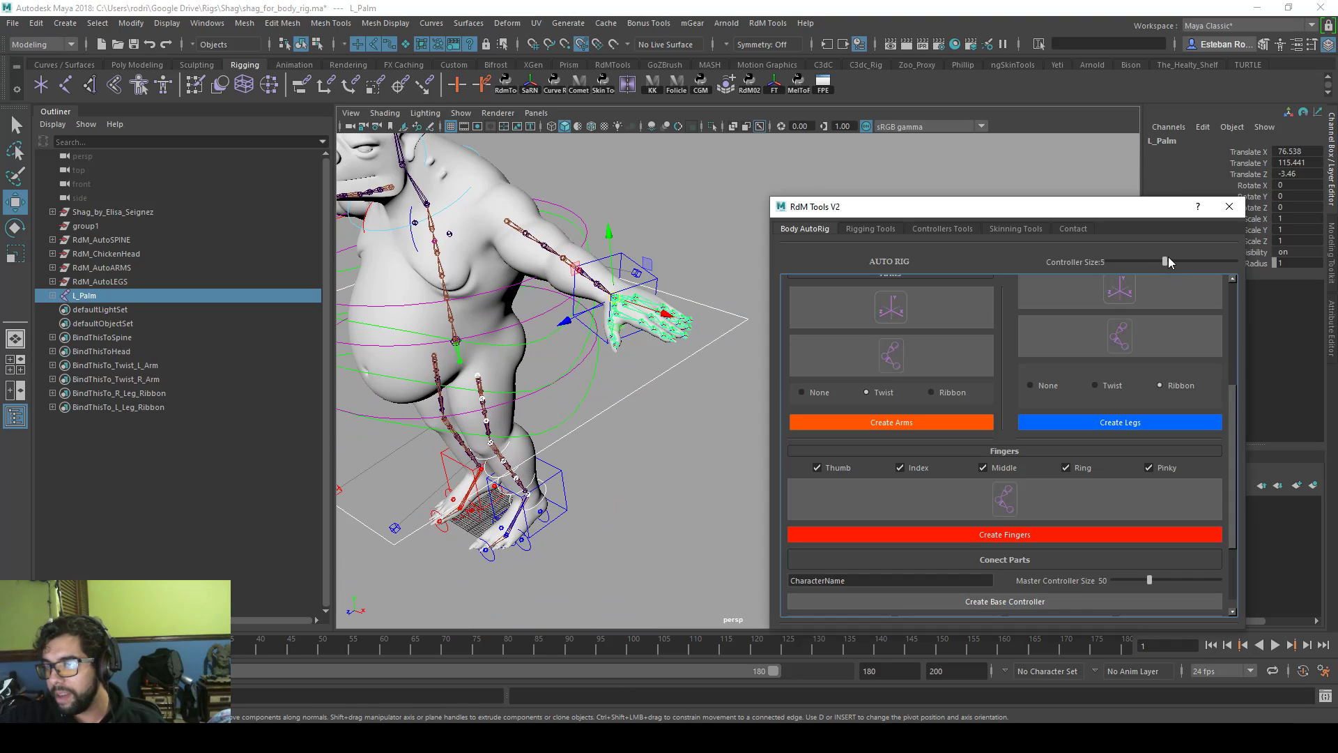
{"action": "left_click", "coordinate": [1057, 534]}
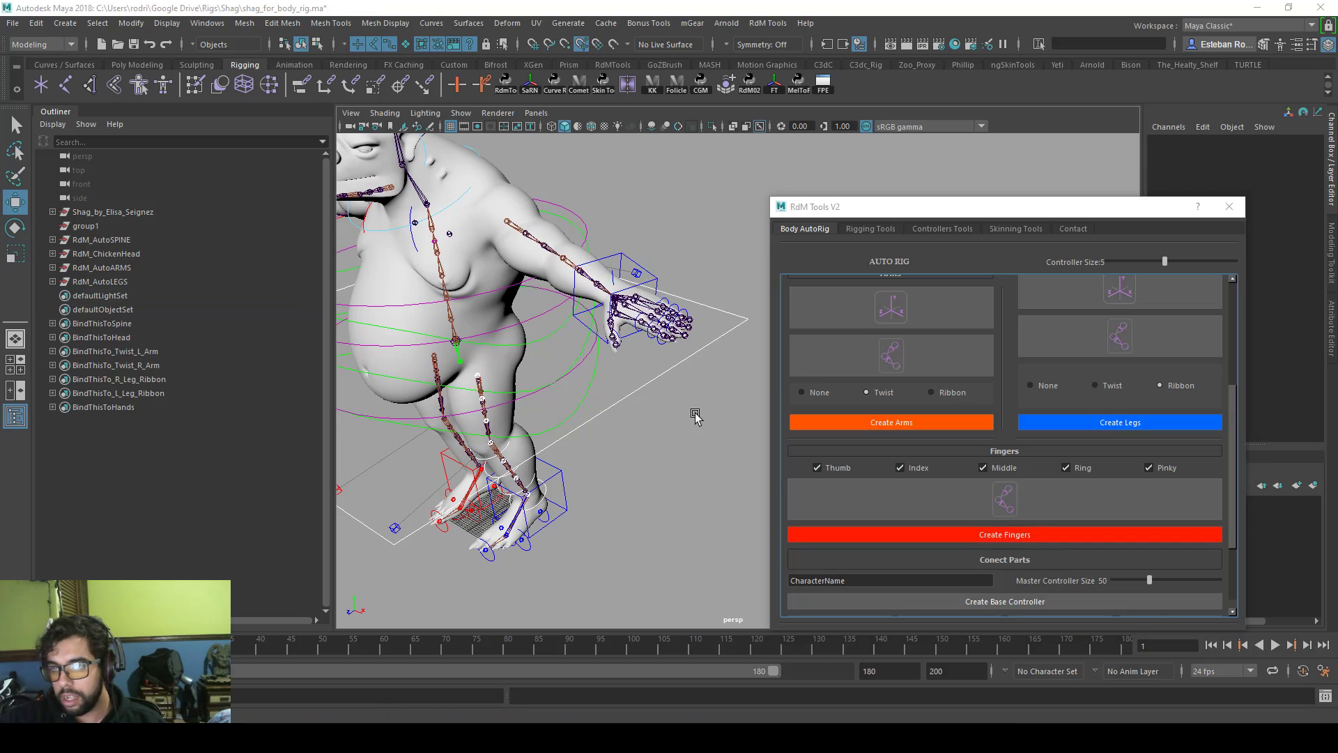
{"action": "key", "text": "ctrl+z"}
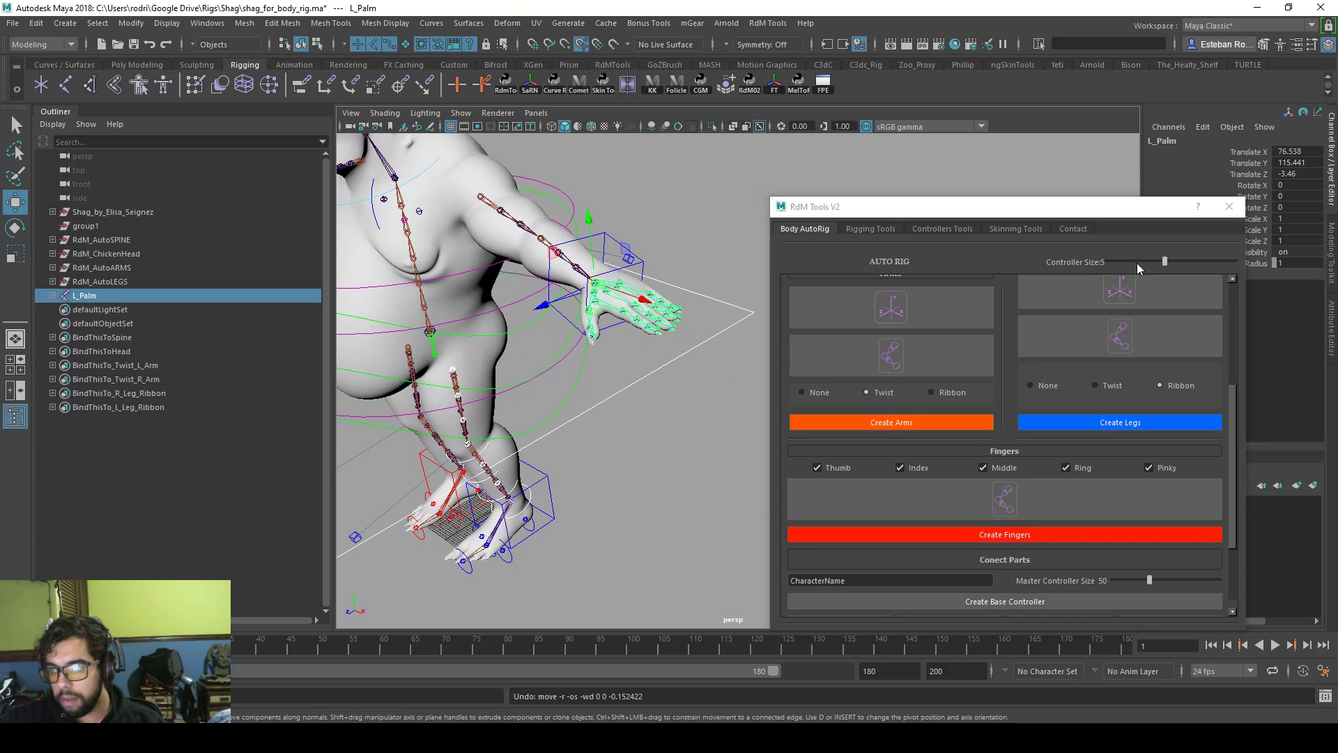
- Create the finger rig for the hands with controller size 7
{"action": "left_click_drag", "start_coordinate": [1165, 261], "coordinate": [1193, 261]}
{"action": "left_click", "coordinate": [1083, 534]}
{"action": "left_click", "coordinate": [843, 534]}
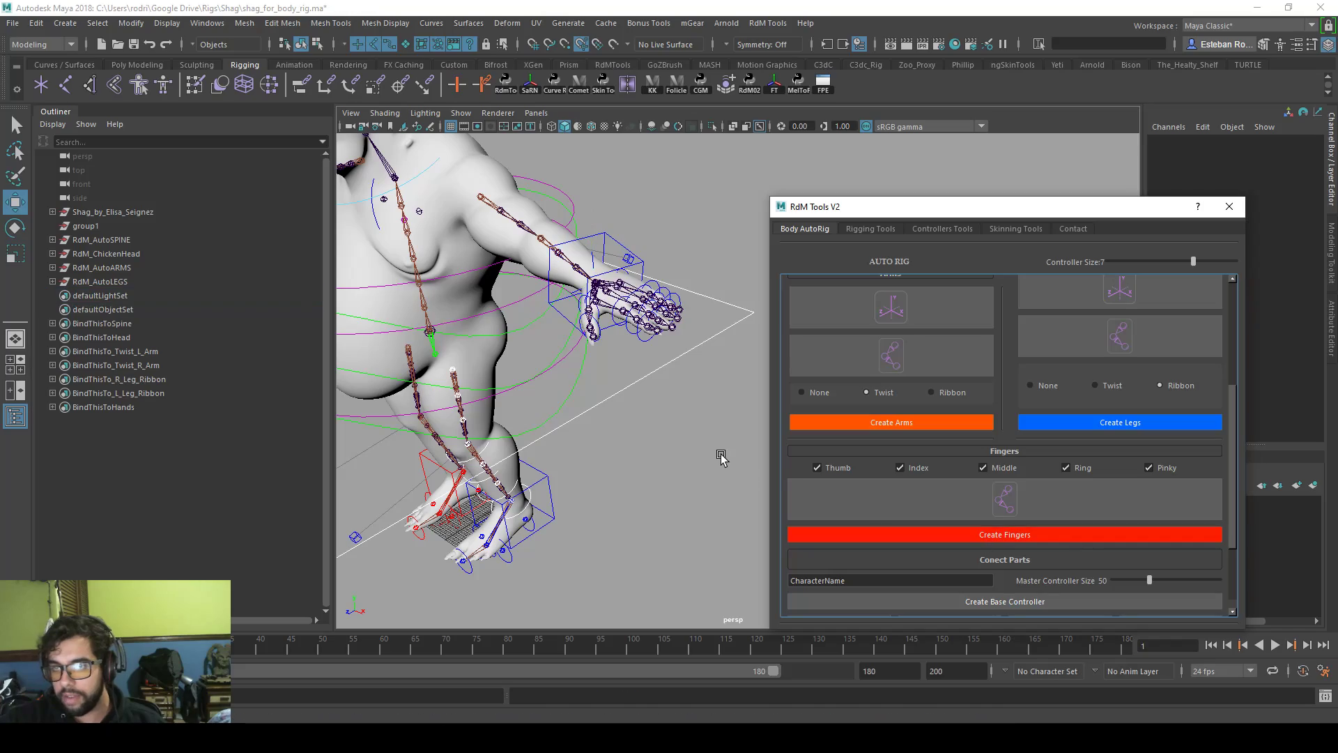
{"action": "left_click_drag", "start_coordinate": [720, 453], "coordinate": [771, 341], "text": "alt"}
- Name the character after the creature's mesh group and create the base controller with master controller size 73
{"action": "scroll", "coordinate": [997, 453], "scroll_direction": "down", "scroll_amount": 2}
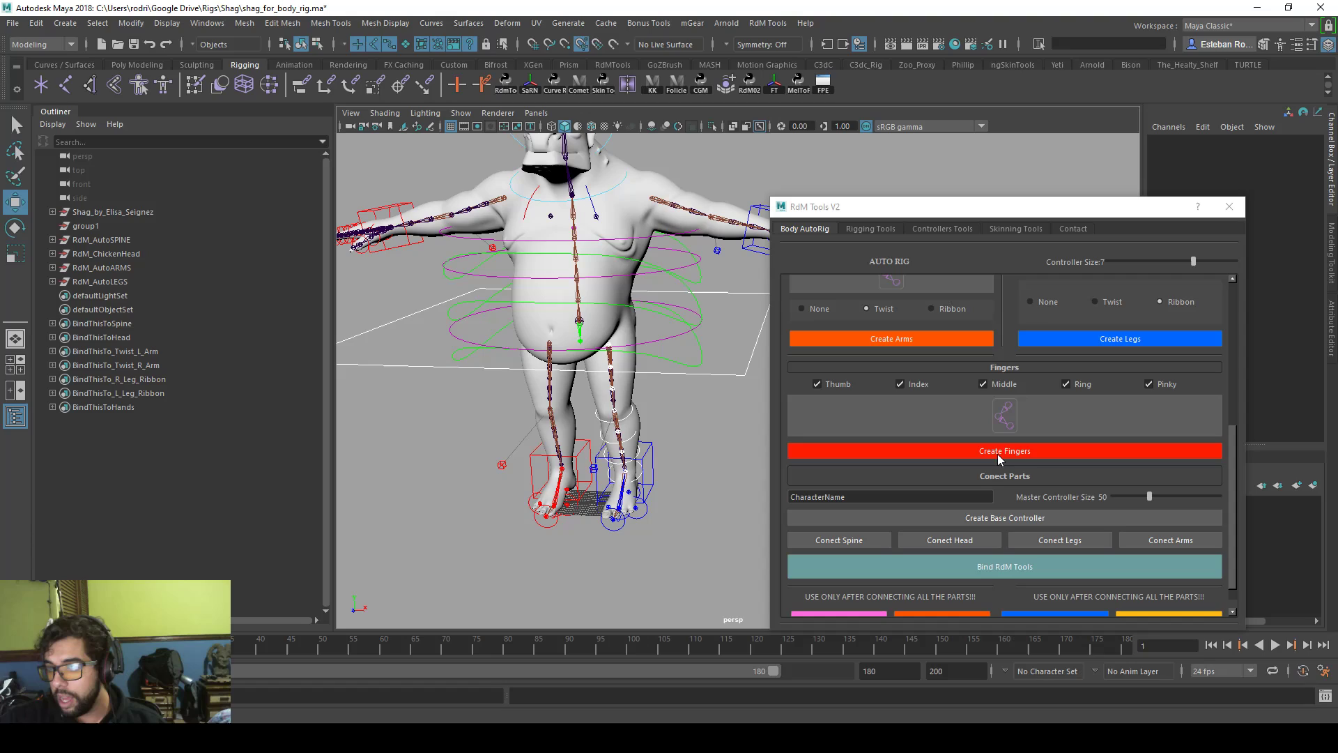
{"action": "left_click", "coordinate": [883, 497]}
{"action": "double_click", "coordinate": [141, 212]}
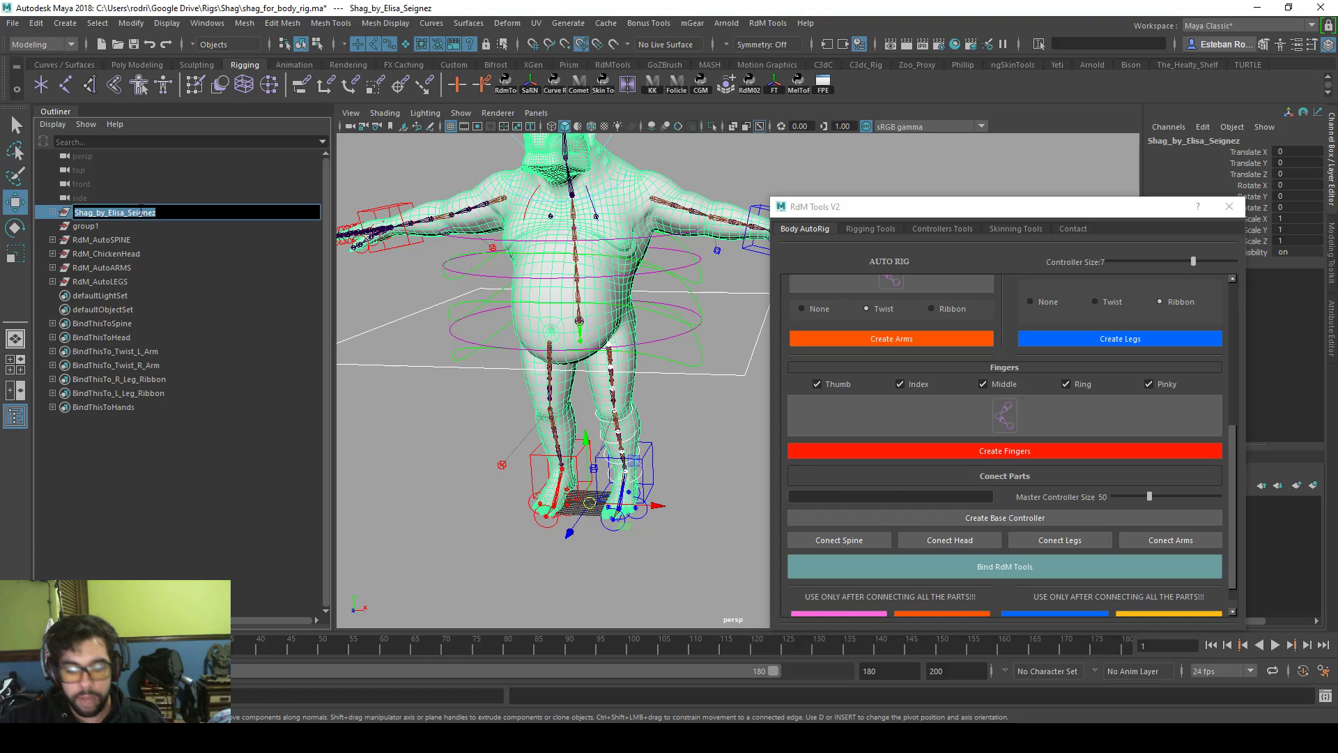
{"action": "left_click", "coordinate": [865, 497]}
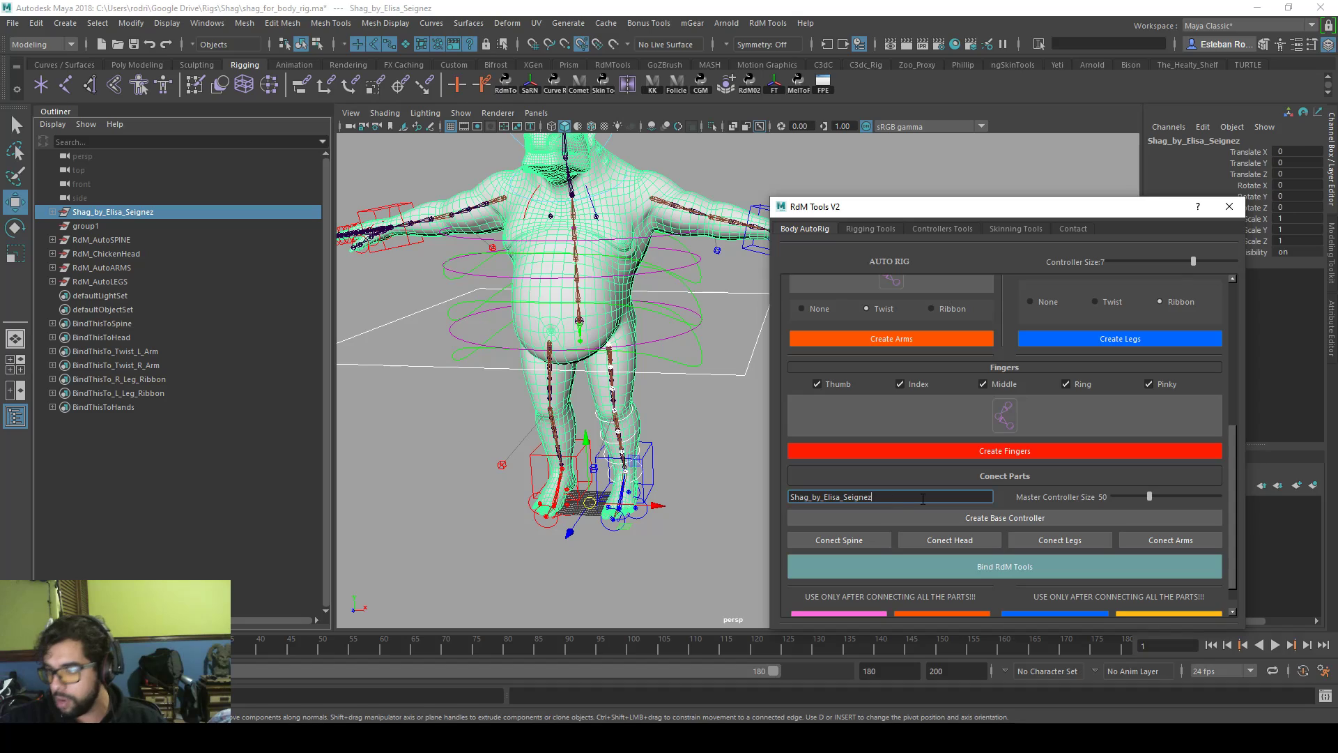
{"action": "left_click_drag", "start_coordinate": [1148, 496], "coordinate": [1165, 495]}
{"action": "left_click", "coordinate": [1134, 515]}
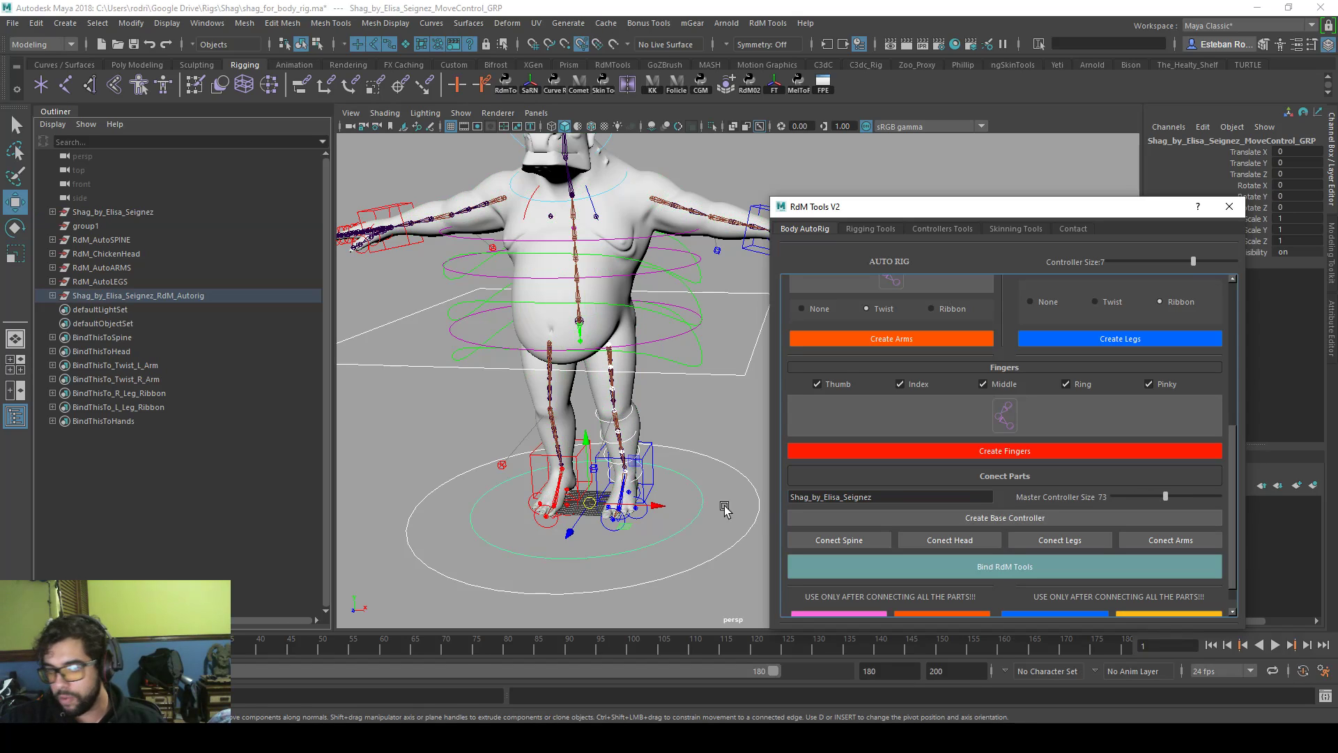
- Connect the spine, head, legs and arms to the base controller
{"action": "left_click_drag", "start_coordinate": [615, 478], "coordinate": [609, 475], "text": "alt"}
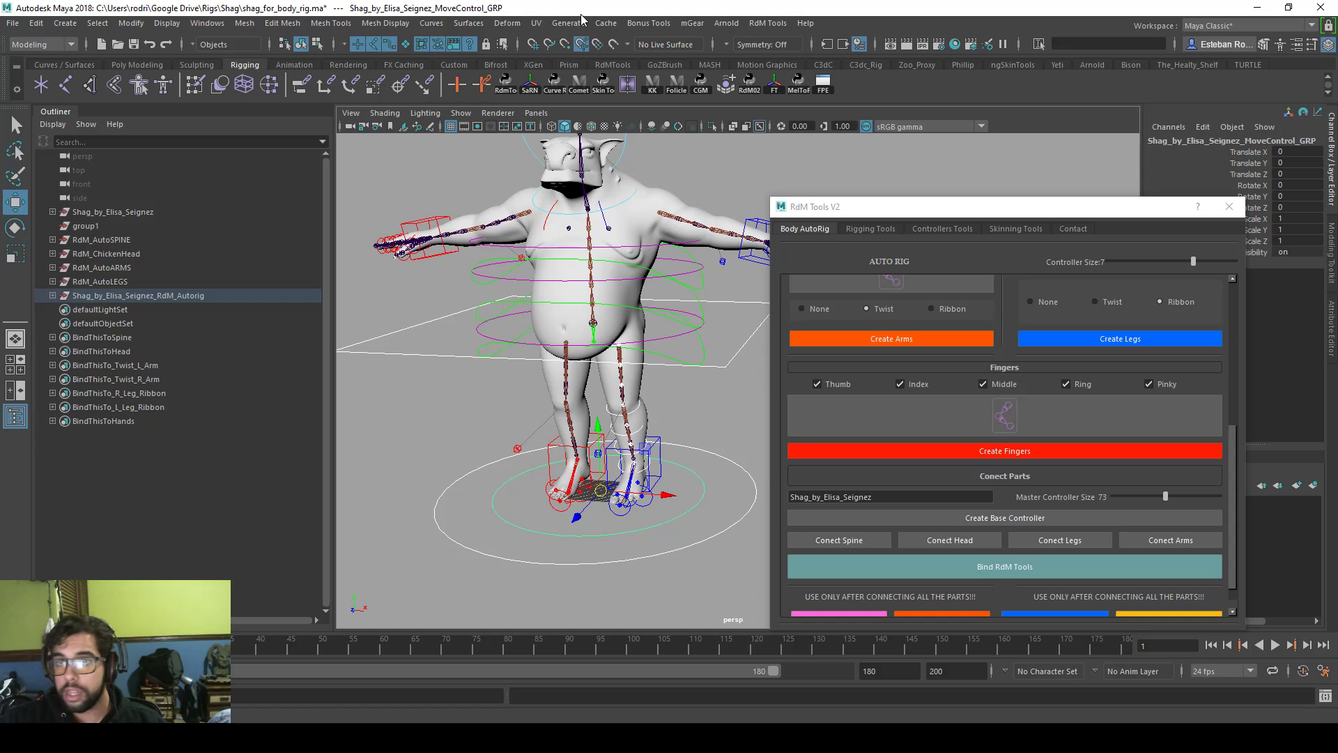
{"action": "scroll", "coordinate": [1037, 490], "scroll_direction": "down", "scroll_amount": 1}
{"action": "left_click", "coordinate": [857, 520]}
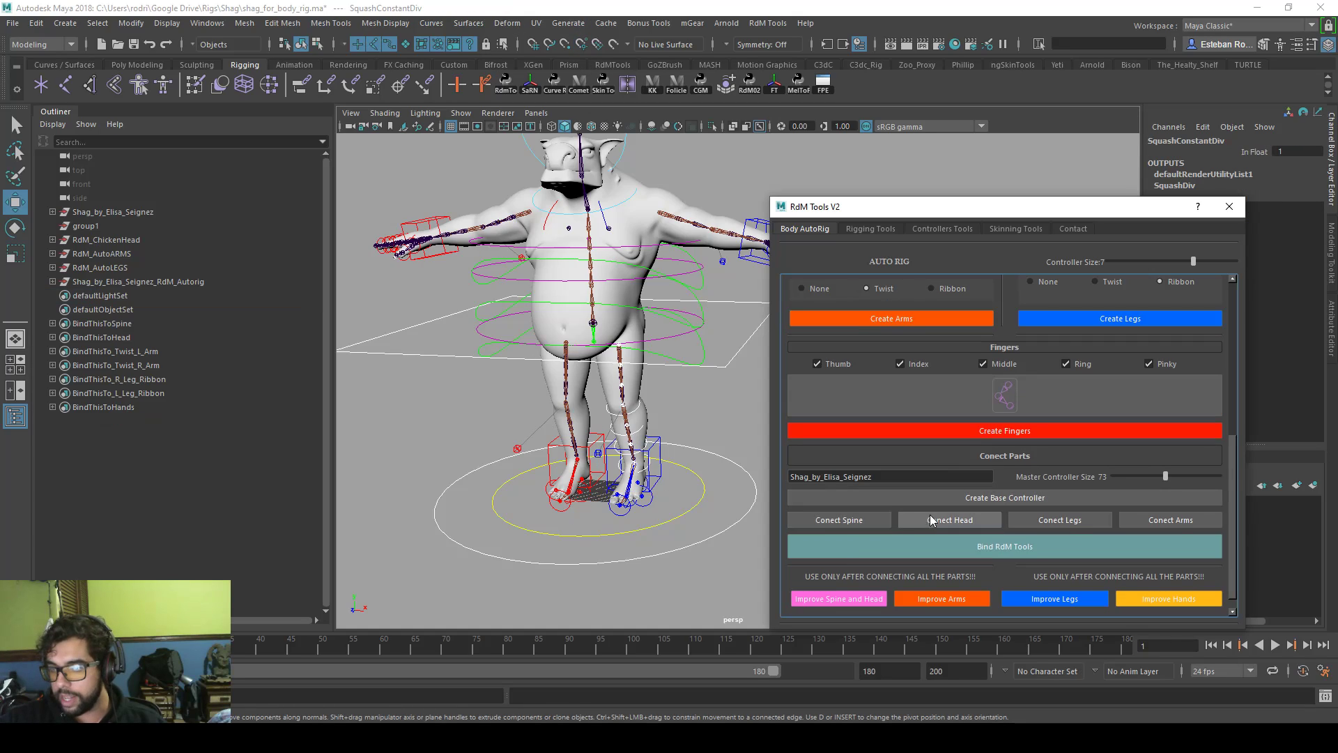
{"action": "left_click", "coordinate": [938, 519]}
{"action": "left_click", "coordinate": [1060, 520]}
{"action": "left_click", "coordinate": [1171, 520]}
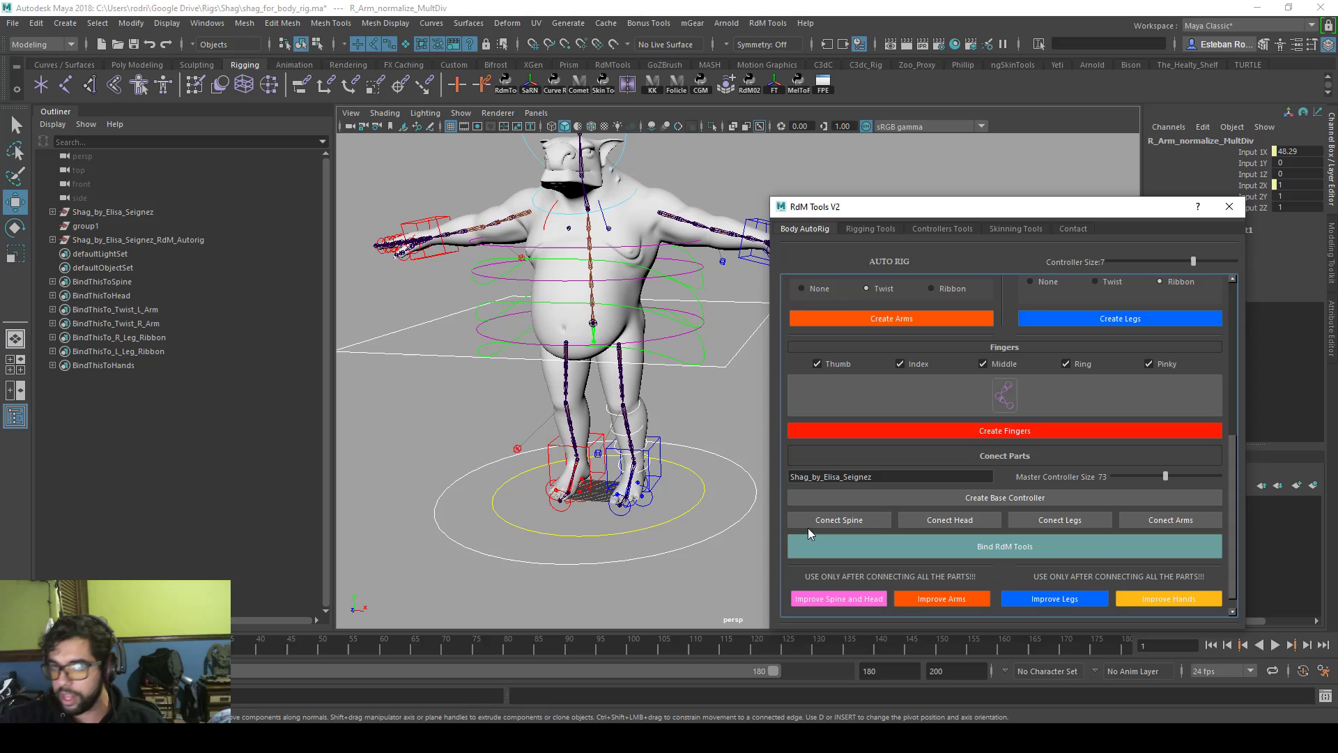
- Test the master control on the ground by moving and scaling the connected rig, and undo both changes
{"action": "left_click", "coordinate": [655, 527]}
{"action": "left_click_drag", "start_coordinate": [600, 491], "coordinate": [482, 582]}
{"action": "key", "text": "ctrl+z"}
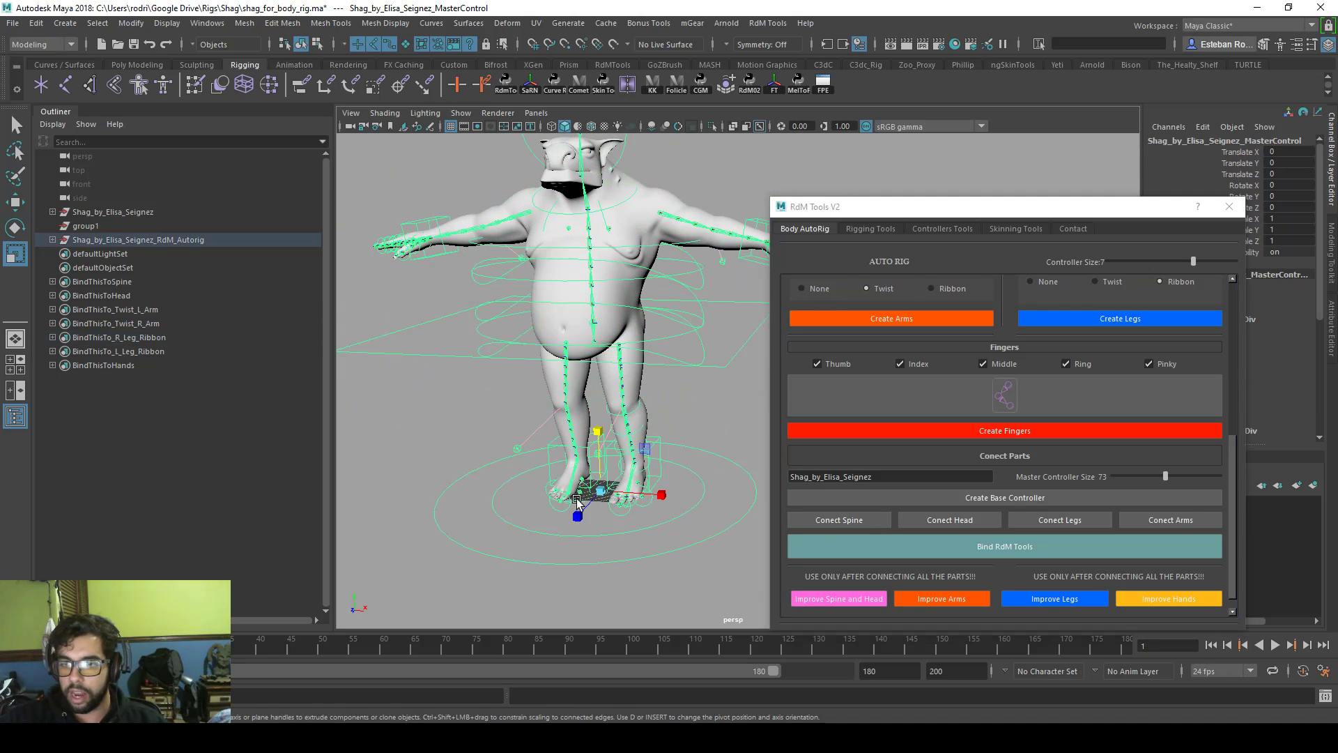
{"action": "key", "text": "r"}
{"action": "middle_click_drag", "start_coordinate": [567, 483], "coordinate": [537, 465]}
{"action": "key", "text": "ctrl+z"}
{"action": "right_click_drag", "start_coordinate": [536, 465], "coordinate": [530, 450], "text": "alt"}
{"action": "middle_click_drag", "start_coordinate": [574, 443], "coordinate": [563, 422], "text": "alt"}
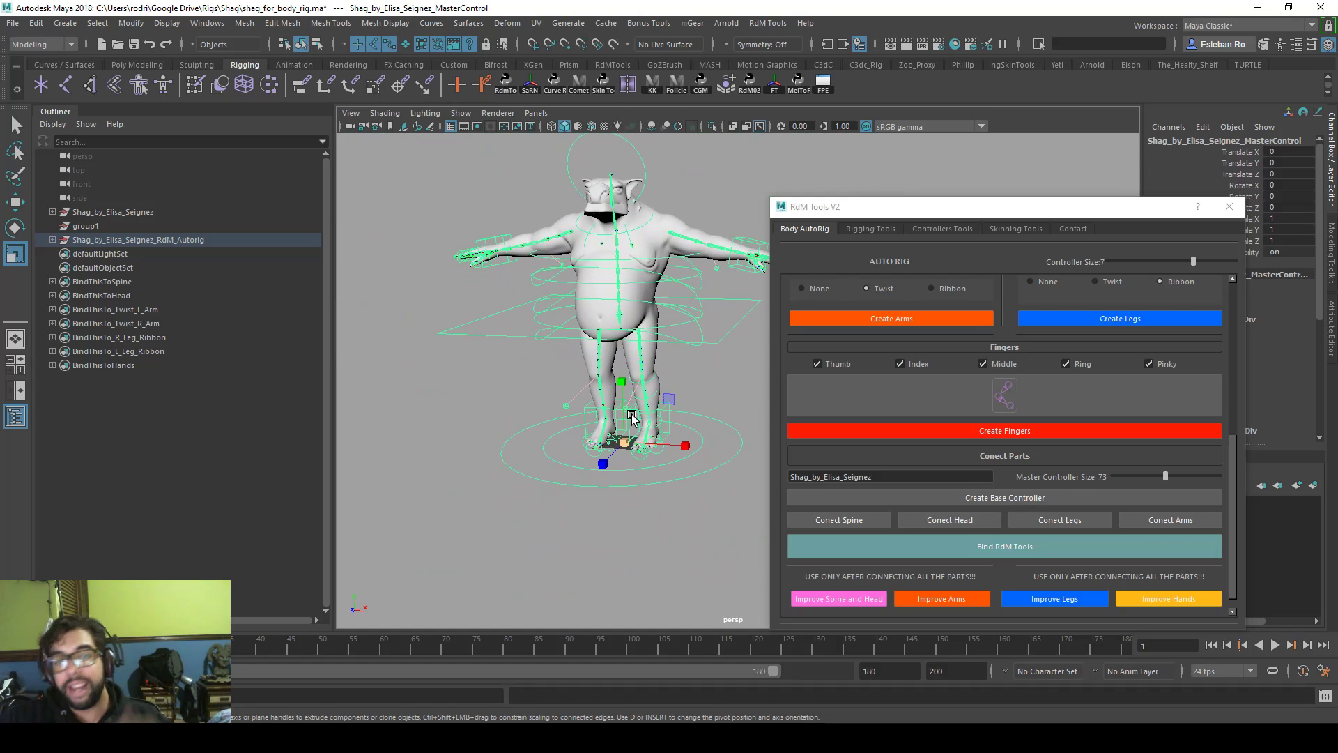
- Bind the creature's body mesh to the rig with the RdM Tools bind
{"action": "left_click", "coordinate": [649, 360]}
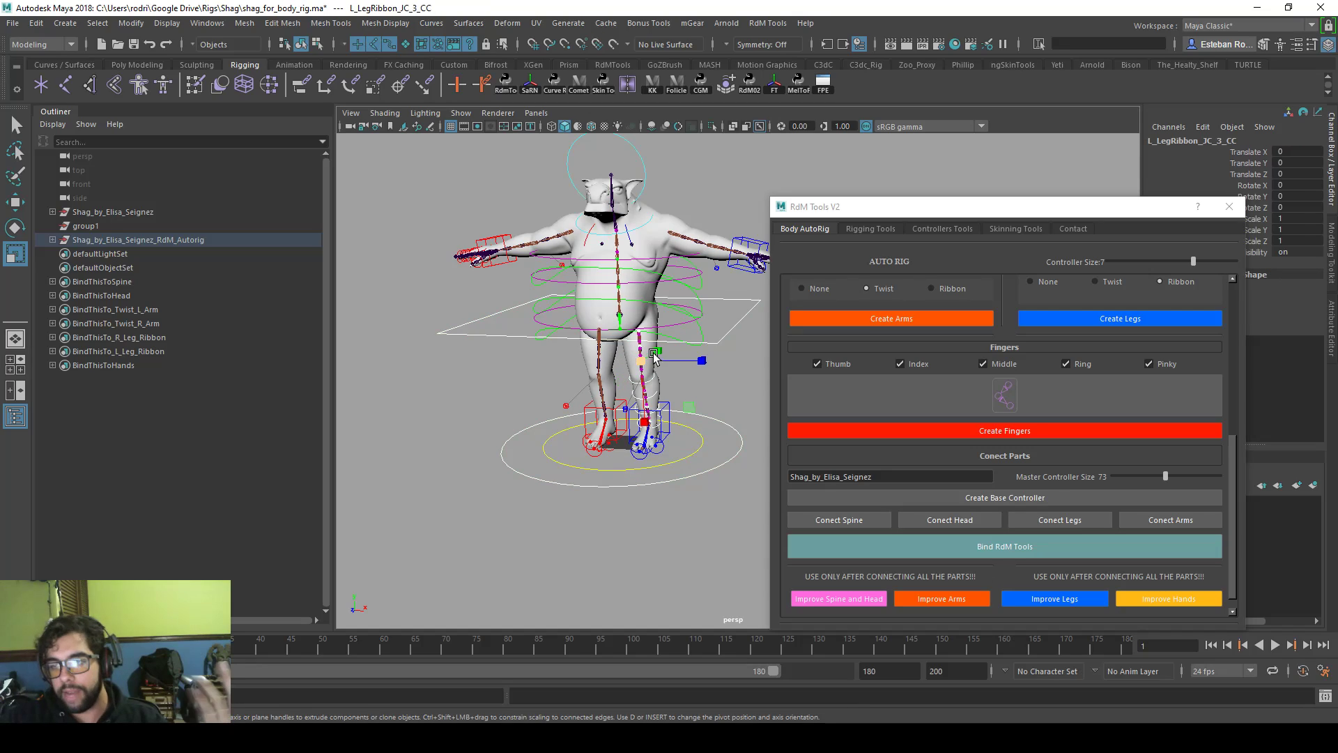
{"action": "left_click", "coordinate": [654, 249]}
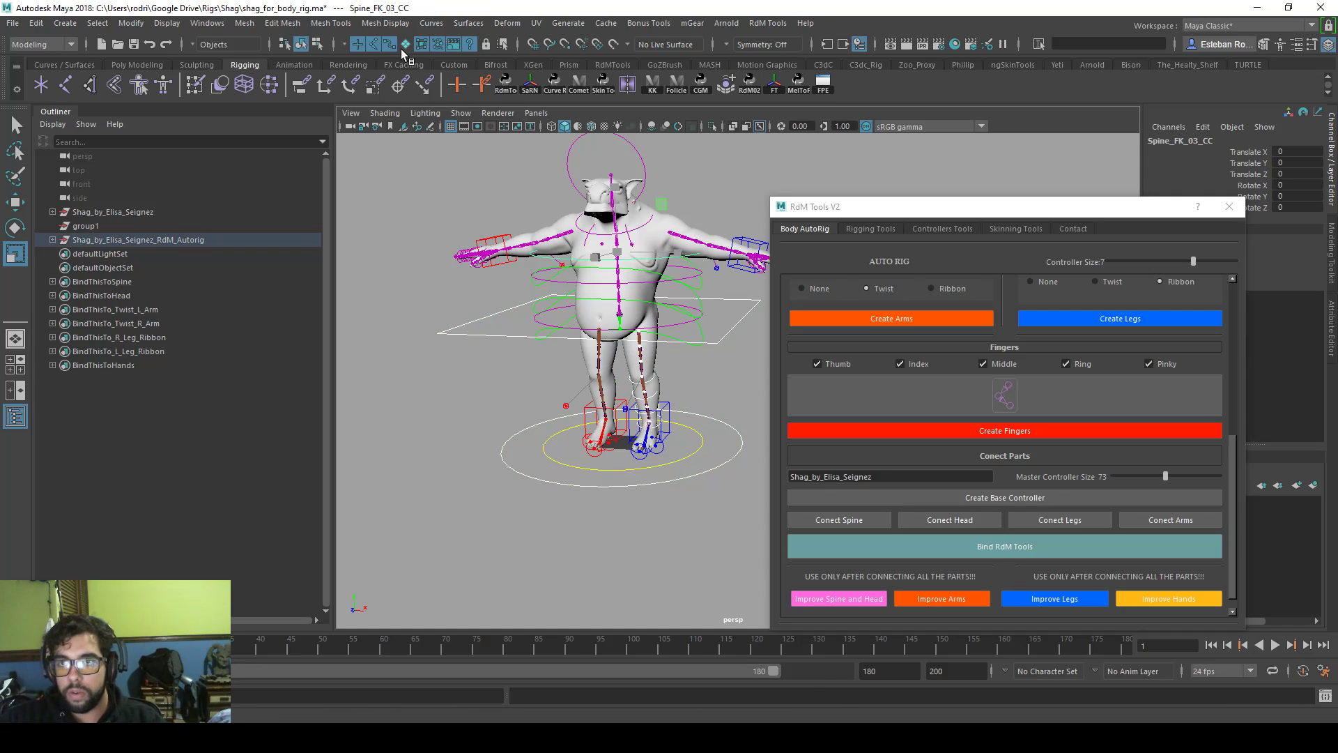
{"action": "left_click", "coordinate": [565, 216]}
{"action": "left_click", "coordinate": [976, 546]}
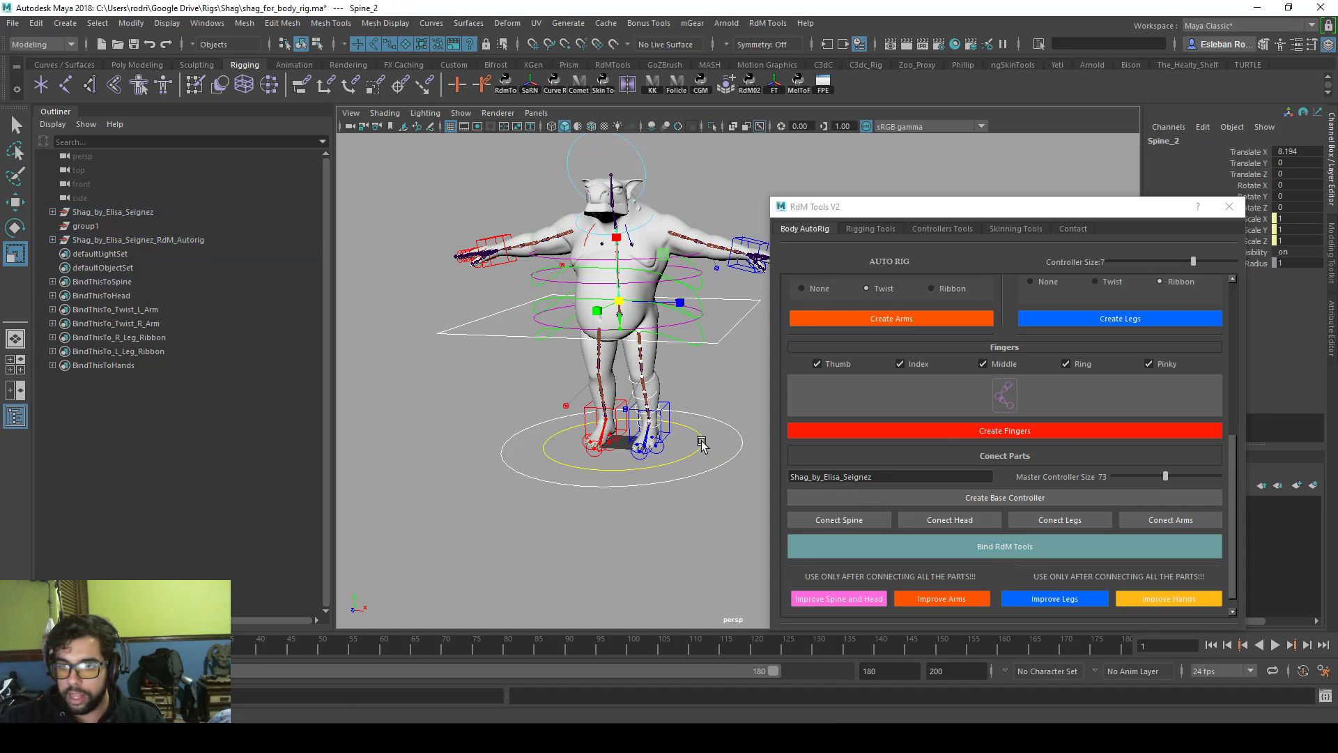
- Try moving the bound character with the inner move control and shifting a left leg ribbon control, and undo the moves
{"action": "left_click", "coordinate": [609, 426]}
{"action": "key", "text": "w"}
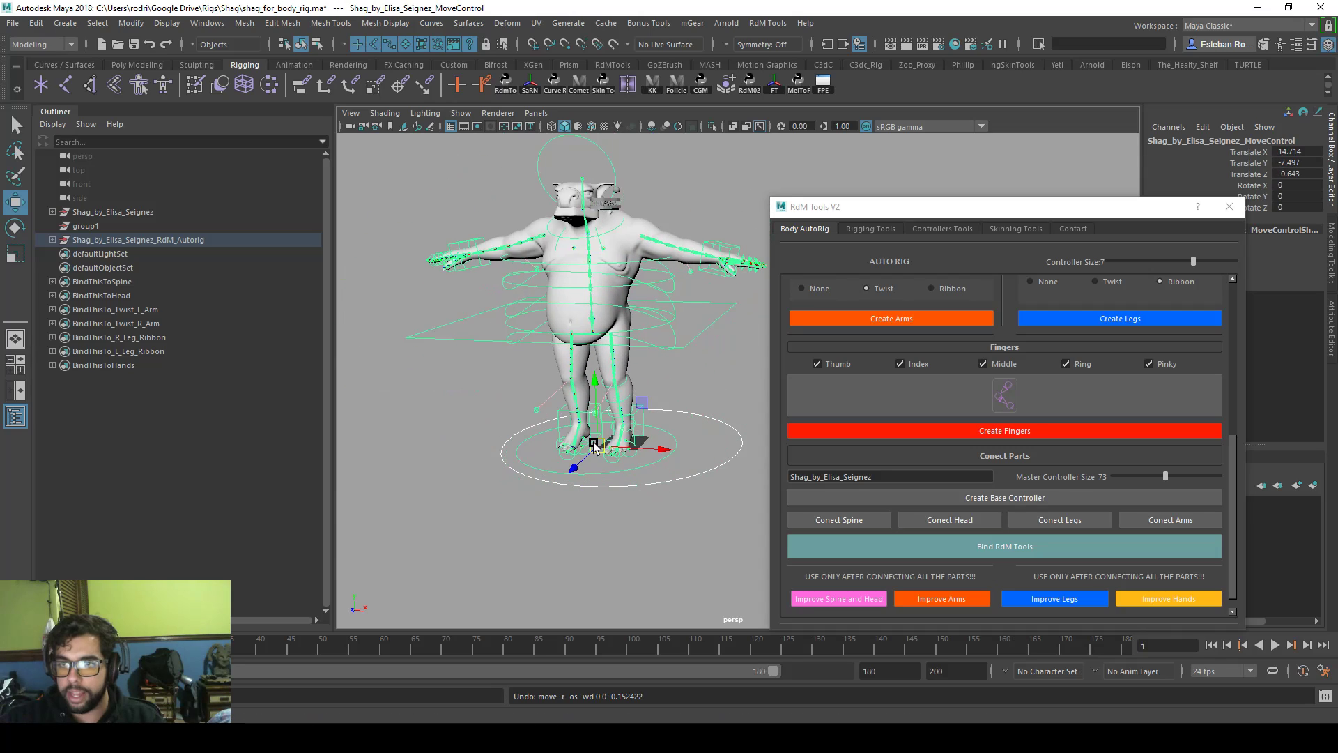
{"action": "scroll", "coordinate": [729, 490], "scroll_direction": "up", "scroll_amount": 3}
{"action": "left_click", "coordinate": [597, 406]}
{"action": "mouse_move", "coordinate": [617, 404]}
{"action": "left_mouse_down"}
{"action": "mouse_move", "coordinate": [632, 399]}
{"action": "mouse_move", "coordinate": [590, 394]}
{"action": "mouse_move", "coordinate": [601, 388]}
{"action": "left_mouse_up"}
{"action": "key", "text": "ctrl+z"}
{"action": "right_click_drag", "start_coordinate": [678, 436], "coordinate": [606, 411], "text": "alt"}
{"action": "middle_click_drag", "start_coordinate": [599, 395], "coordinate": [605, 446], "text": "alt"}
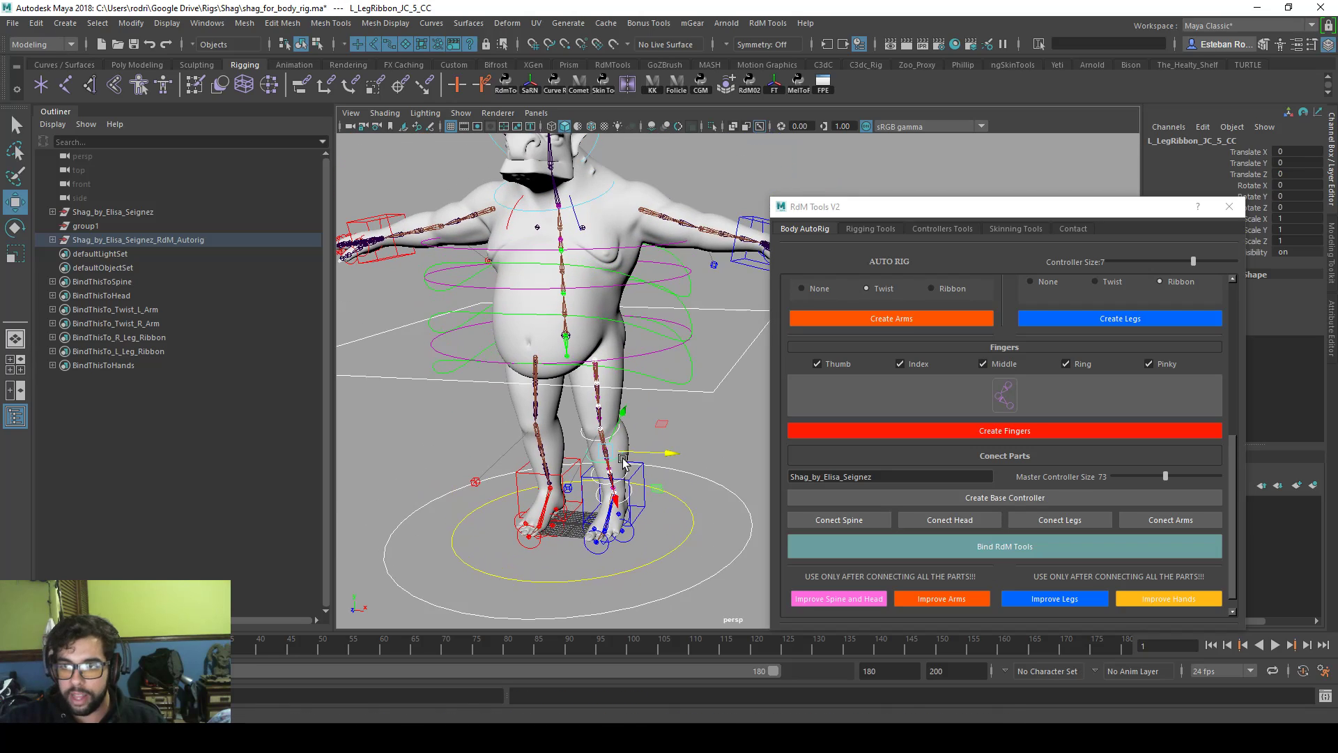
- Try rotating the lowest IK spine control at the hips, and undo the rotation
{"action": "left_click_drag", "start_coordinate": [641, 391], "coordinate": [643, 373], "text": "alt"}
{"action": "left_click", "coordinate": [648, 364]}
{"action": "left_click", "coordinate": [649, 368]}
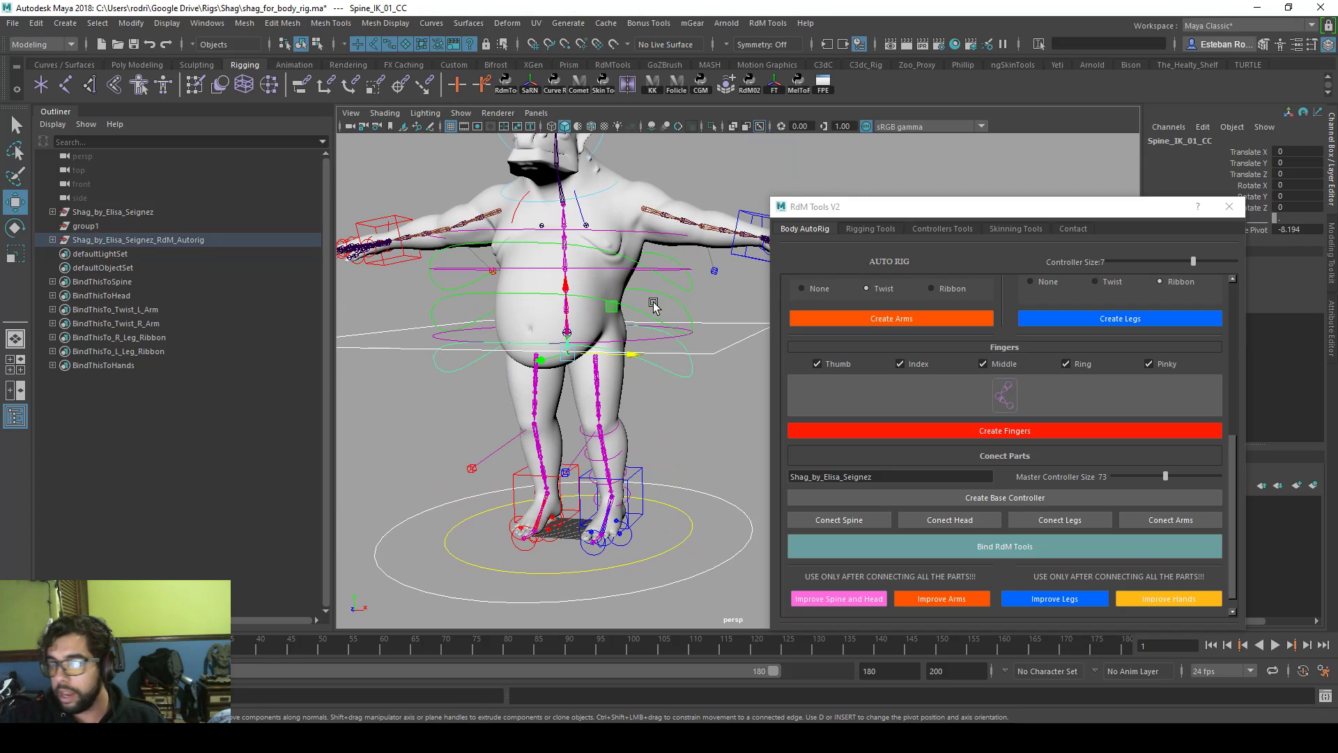
{"action": "key", "text": "e"}
{"action": "left_click_drag", "start_coordinate": [612, 315], "coordinate": [657, 340]}
{"action": "key", "text": "ctrl+z"}
{"action": "key", "text": "ctrl+z"}
{"action": "key", "text": "ctrl+z"}
- Try moving the second and third IK spine controls sideways to see how the torso bends
{"action": "left_click", "coordinate": [683, 309]}
{"action": "key", "text": "w"}
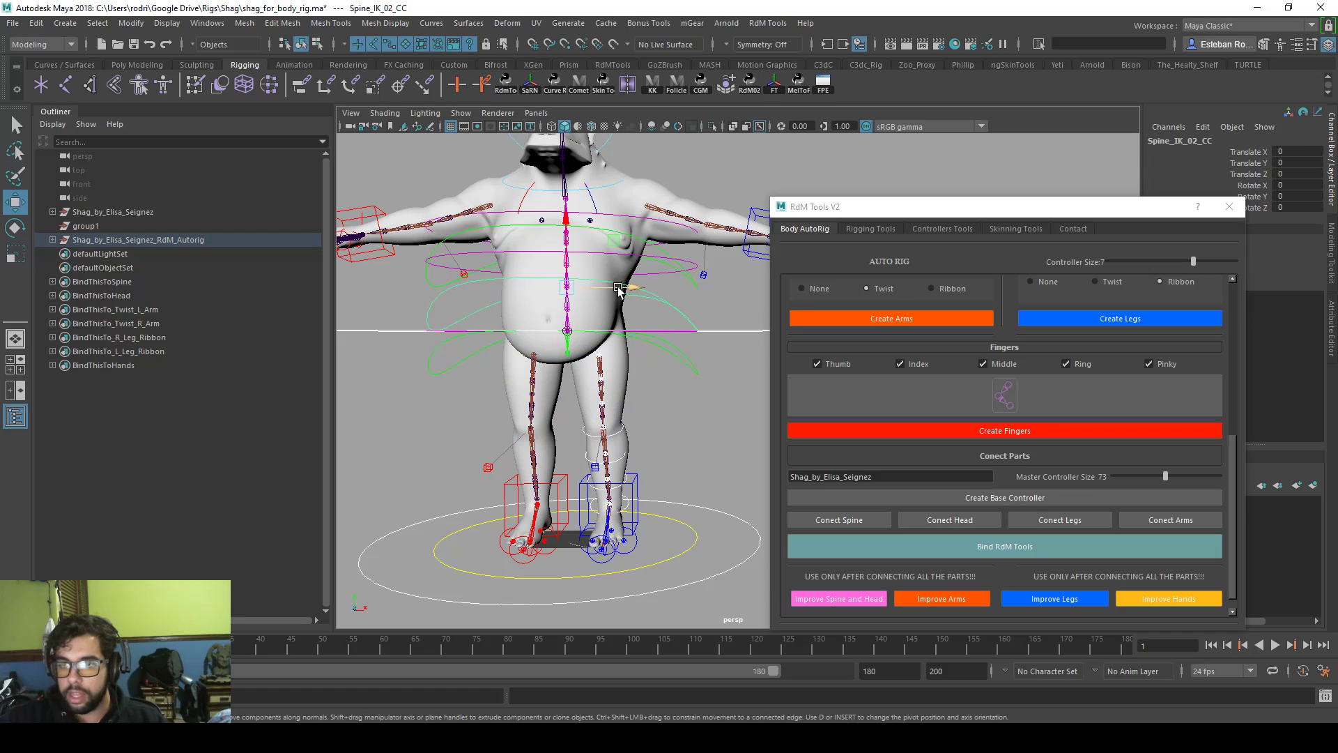
{"action": "left_click", "coordinate": [661, 264]}
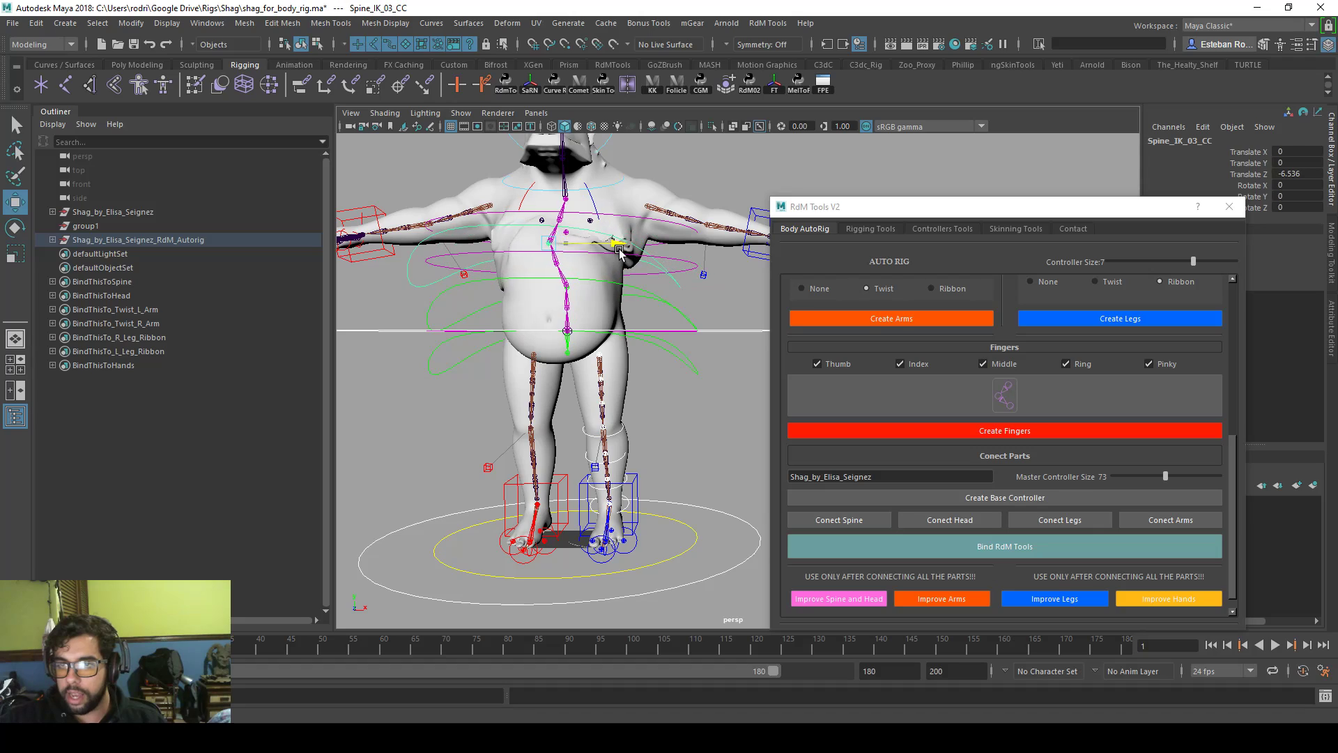
- Add a Delta Mush deformer to the creature's body mesh
{"action": "left_click", "coordinate": [644, 186]}
{"action": "right_click_drag", "start_coordinate": [627, 197], "coordinate": [546, 197], "text": "alt"}
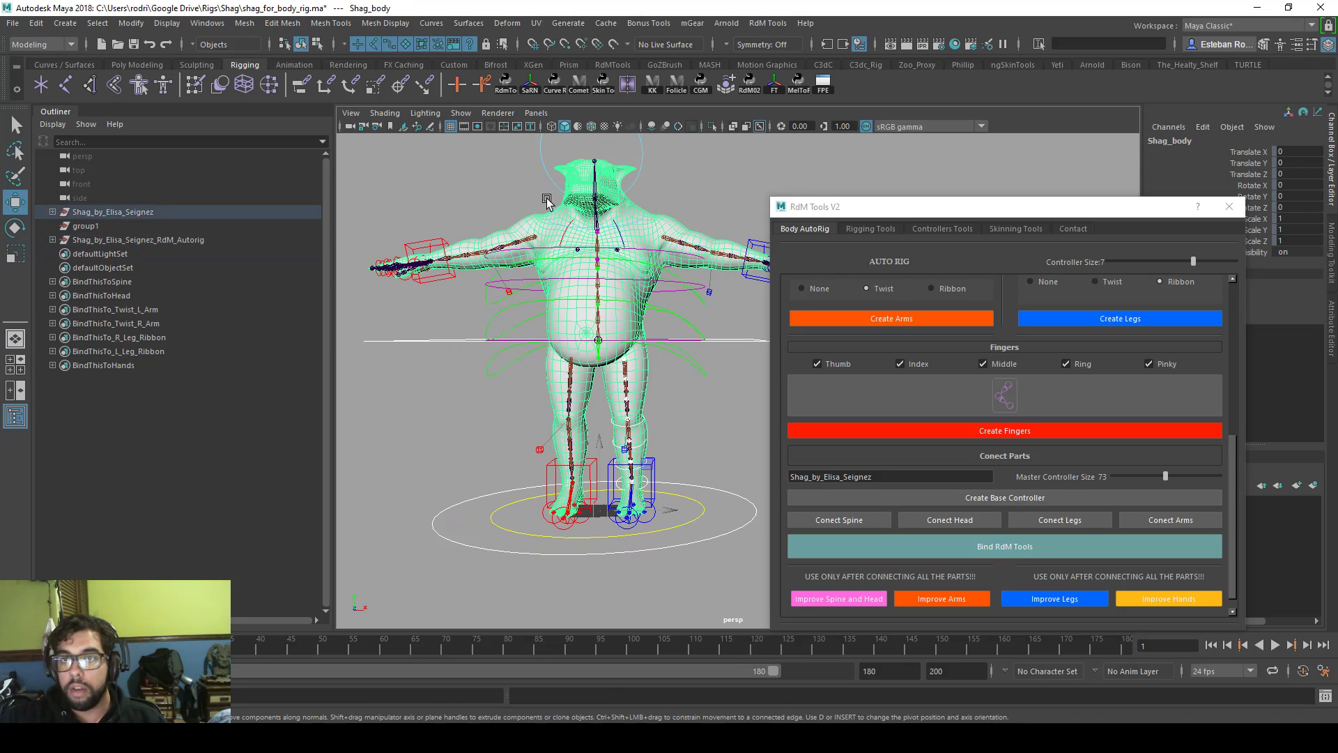
{"action": "middle_click_drag", "start_coordinate": [568, 281], "coordinate": [539, 273], "text": "alt"}
{"action": "left_click", "coordinate": [508, 23]}
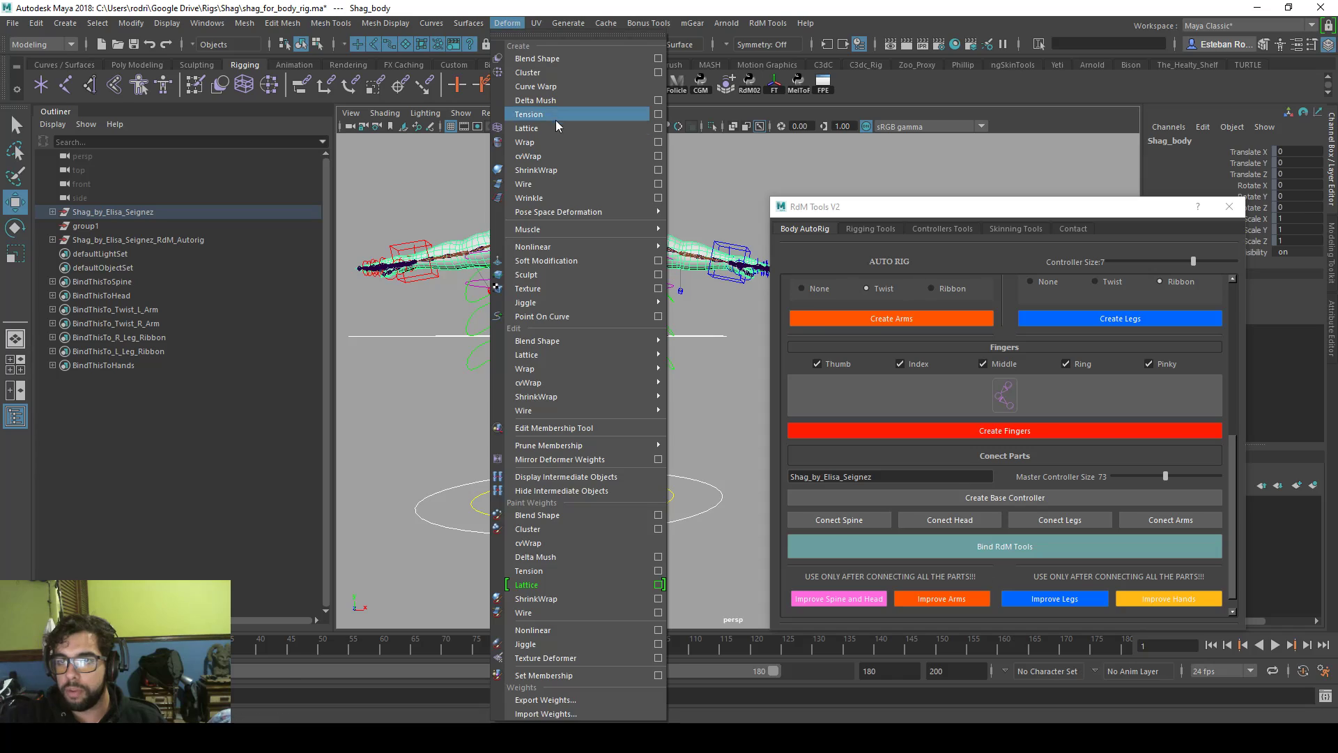
{"action": "left_click", "coordinate": [560, 100]}
- Test the smoothed torso deformation by moving and rotating the lowest IK spine control, and undo the changes
{"action": "left_click", "coordinate": [643, 310]}
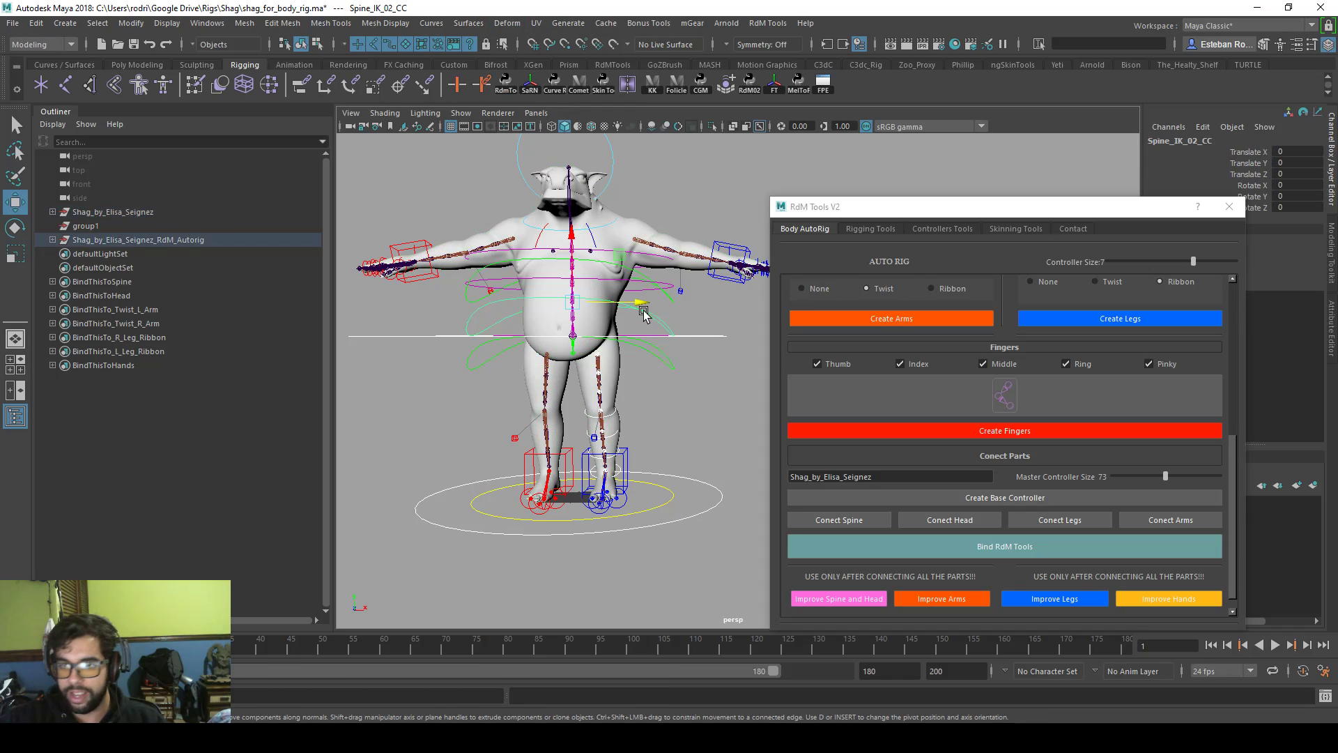
{"action": "left_click", "coordinate": [645, 354]}
{"action": "left_click_drag", "start_coordinate": [645, 354], "coordinate": [621, 337]}
{"action": "key", "text": "ctrl+z"}
{"action": "key", "text": "e"}
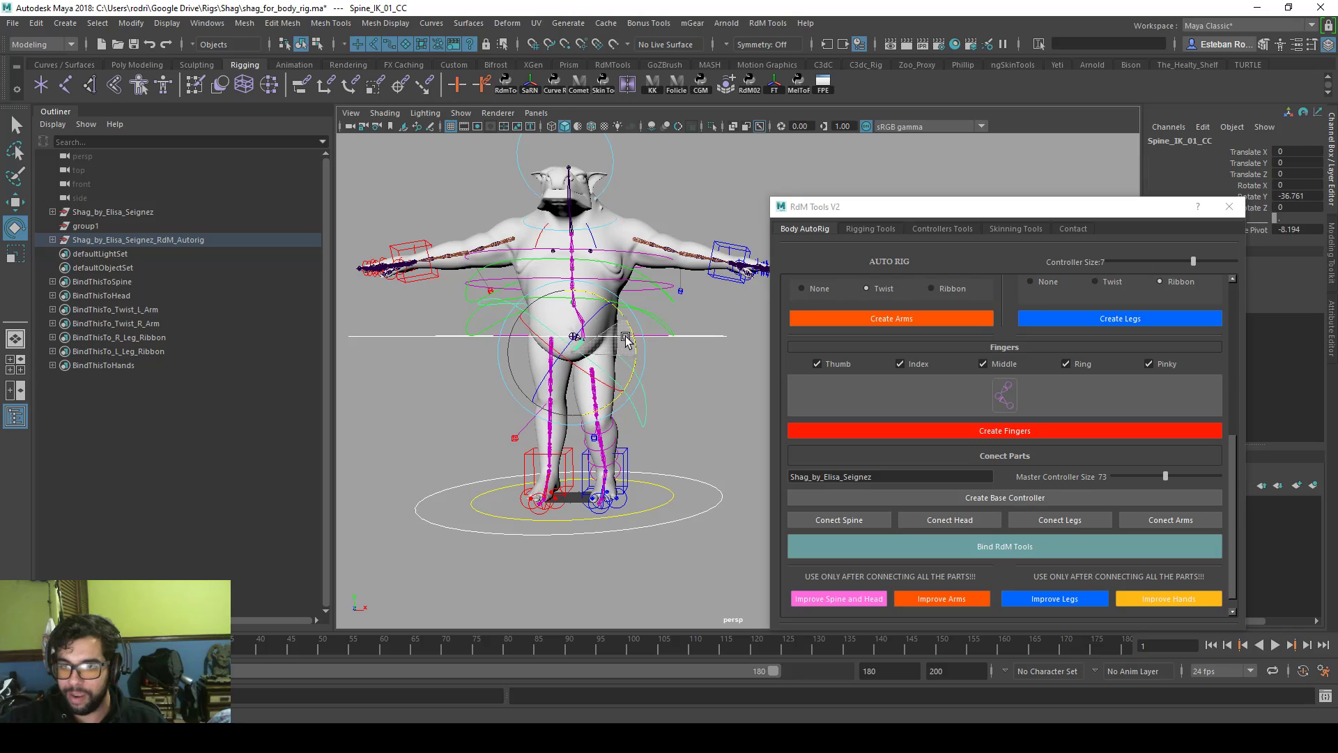
{"action": "key", "text": "ctrl+z"}
- Run Improve Arms to return the arm rig to its editable left-arm locators
{"action": "right_click_drag", "start_coordinate": [621, 337], "coordinate": [627, 396], "text": "alt"}
{"action": "left_click_drag", "start_coordinate": [628, 399], "coordinate": [586, 415], "text": "alt"}
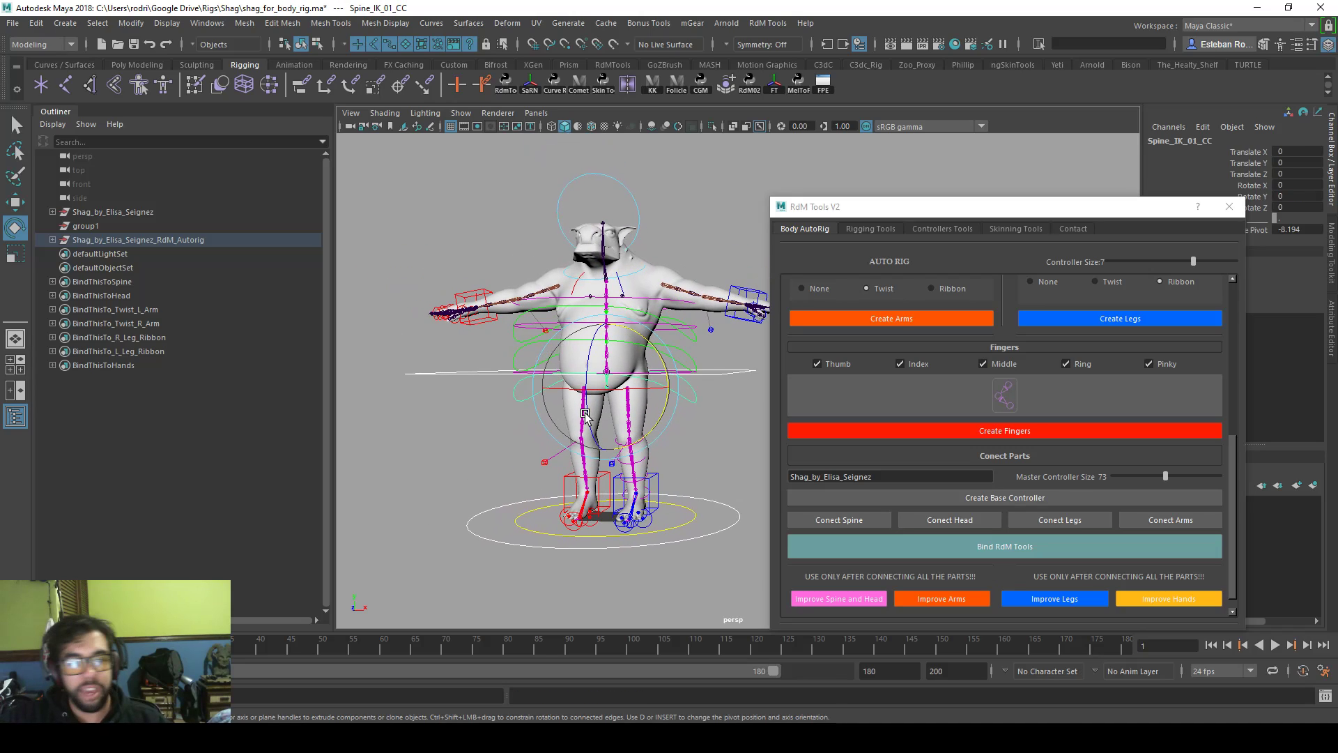
{"action": "scroll", "coordinate": [914, 428], "scroll_direction": "up", "scroll_amount": 3}
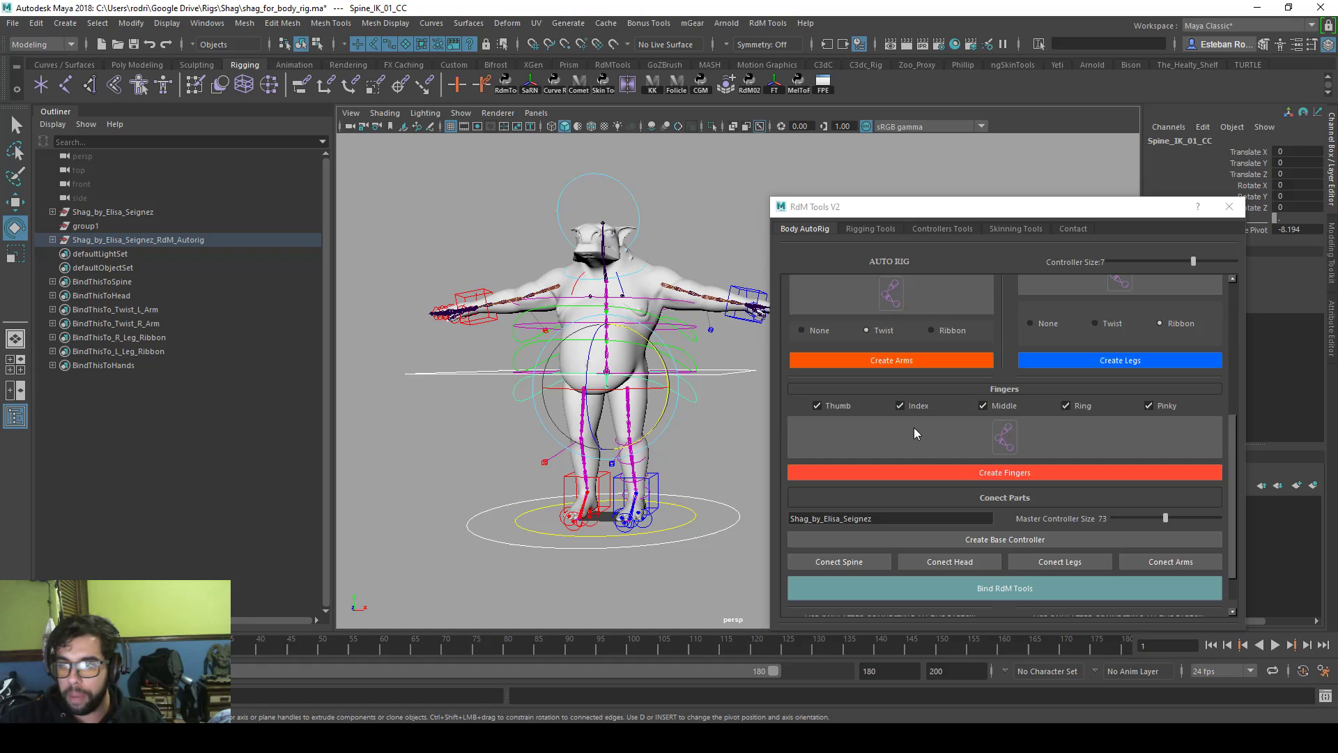
{"action": "scroll", "coordinate": [1004, 399], "scroll_direction": "down", "scroll_amount": 3}
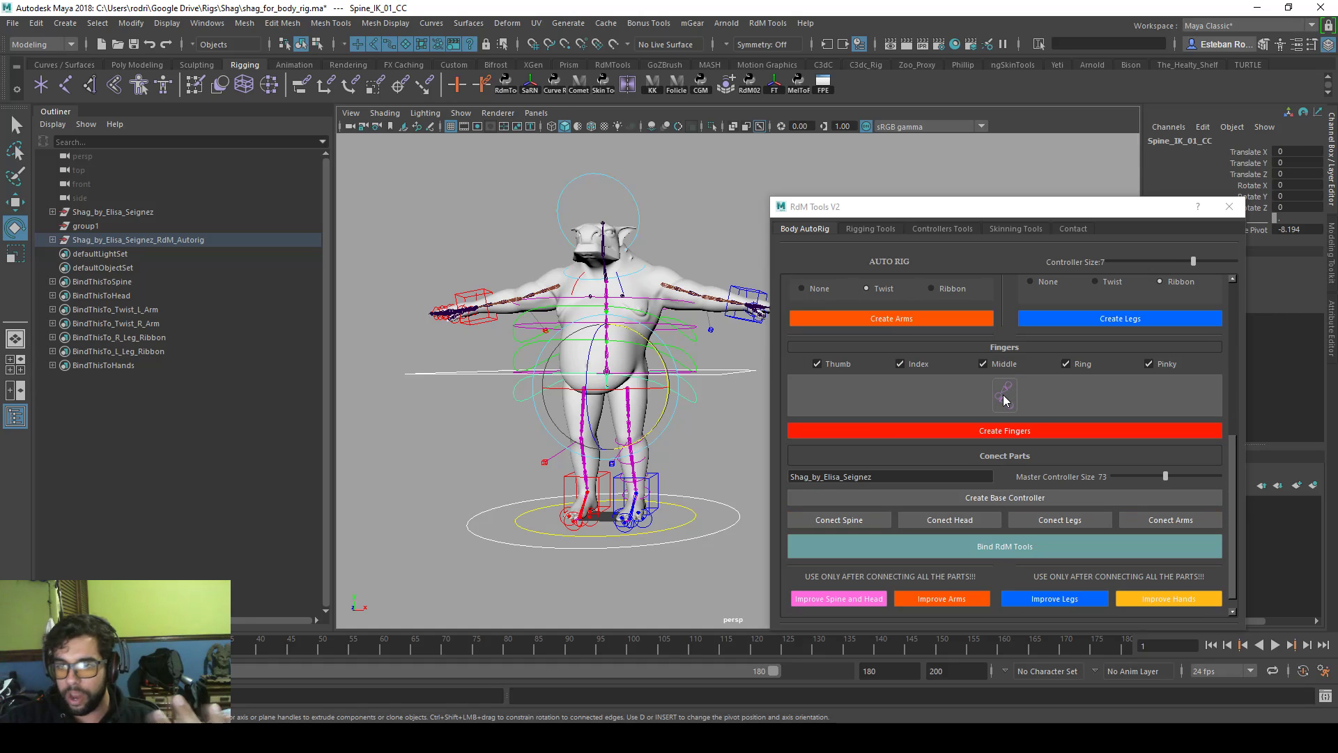
{"action": "right_click_drag", "start_coordinate": [658, 435], "coordinate": [678, 435], "text": "alt"}
{"action": "left_click_drag", "start_coordinate": [683, 435], "coordinate": [649, 432], "text": "alt"}
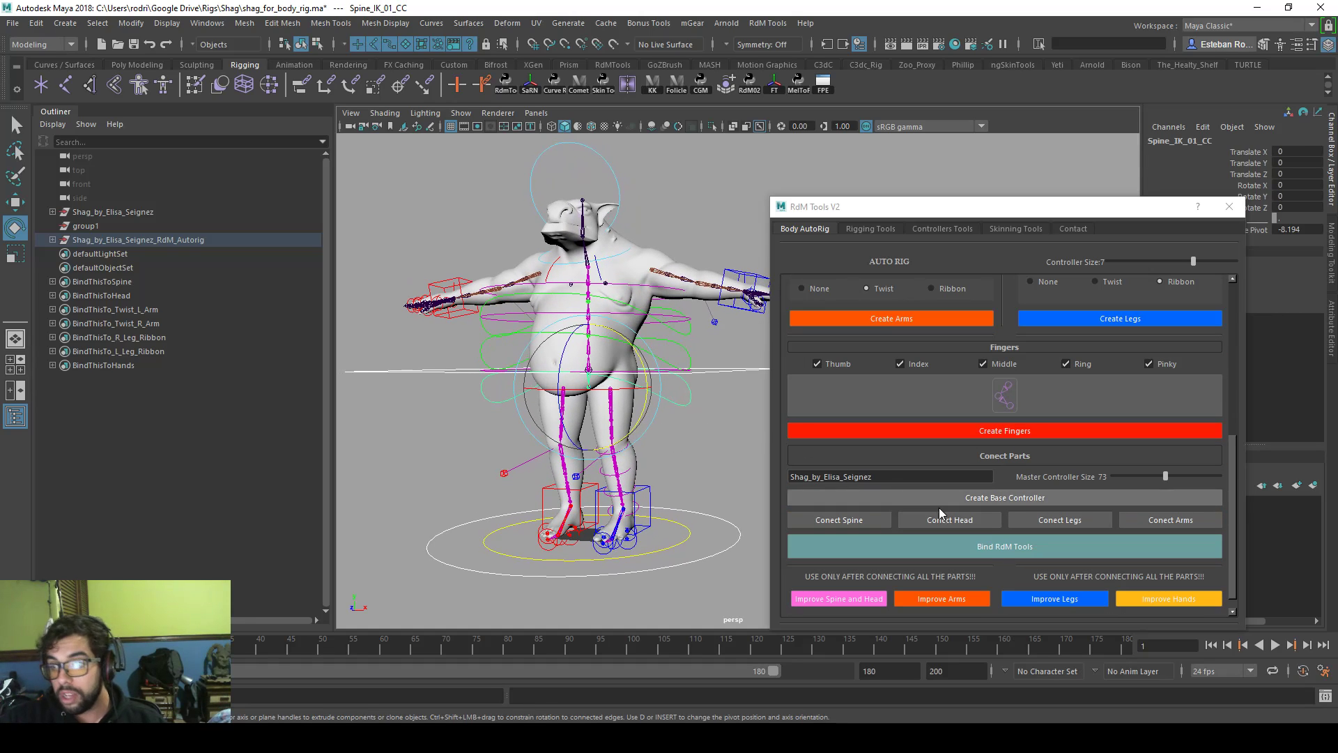
{"action": "left_click", "coordinate": [954, 600]}
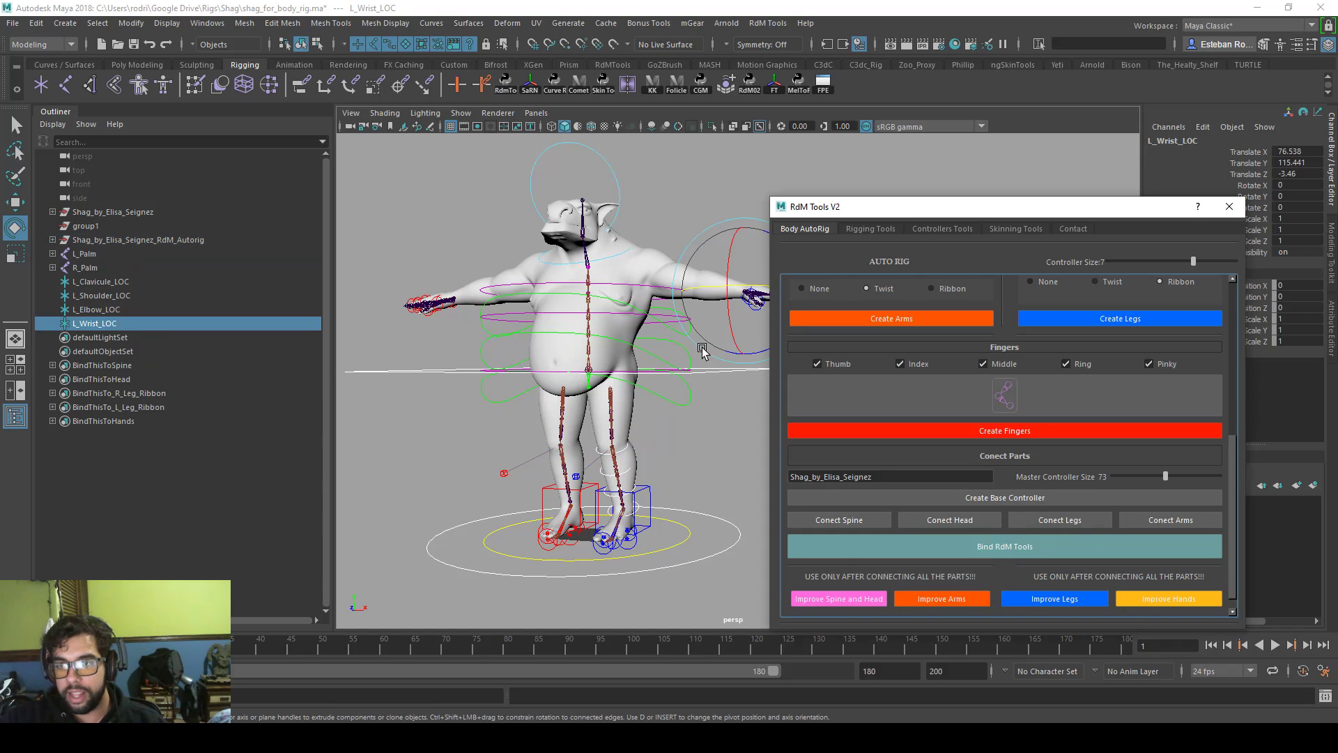
- Isolate the left clavicle, shoulder, elbow and wrist locators to examine their placement, and restore the full view
{"action": "right_click_drag", "start_coordinate": [700, 347], "coordinate": [711, 483], "text": "alt"}
{"action": "left_click_drag", "start_coordinate": [650, 322], "coordinate": [609, 332], "text": "alt"}
{"action": "left_click", "coordinate": [127, 282], "text": "shift"}
{"action": "key", "text": "ctrl+1"}
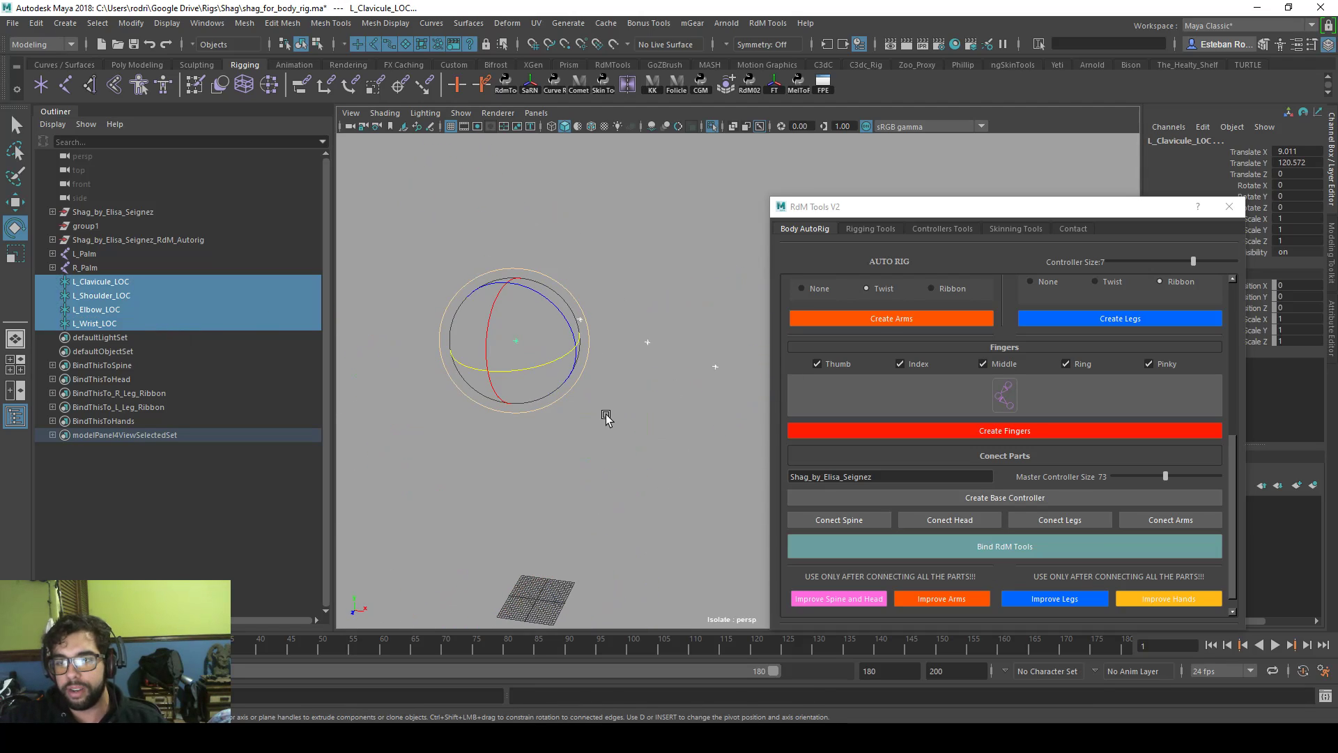
{"action": "key", "text": "ctrl+1"}
- Move the left shoulder locator slightly outward along the arm, to about 30.87 in X
{"action": "scroll", "coordinate": [1123, 419], "scroll_direction": "up", "scroll_amount": 4}
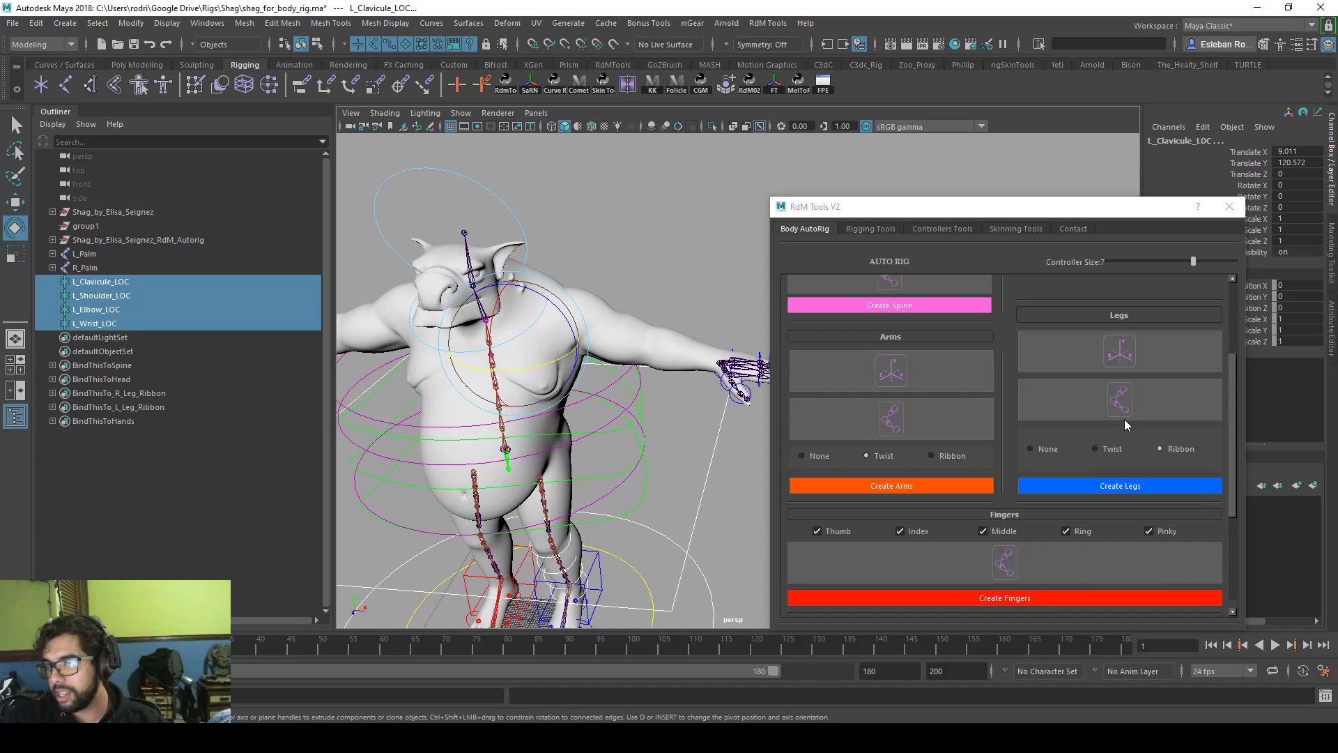
{"action": "left_click", "coordinate": [97, 309]}
{"action": "left_click_drag", "start_coordinate": [456, 368], "coordinate": [544, 328], "text": "alt"}
{"action": "key", "text": "w"}
{"action": "left_click", "coordinate": [202, 297]}
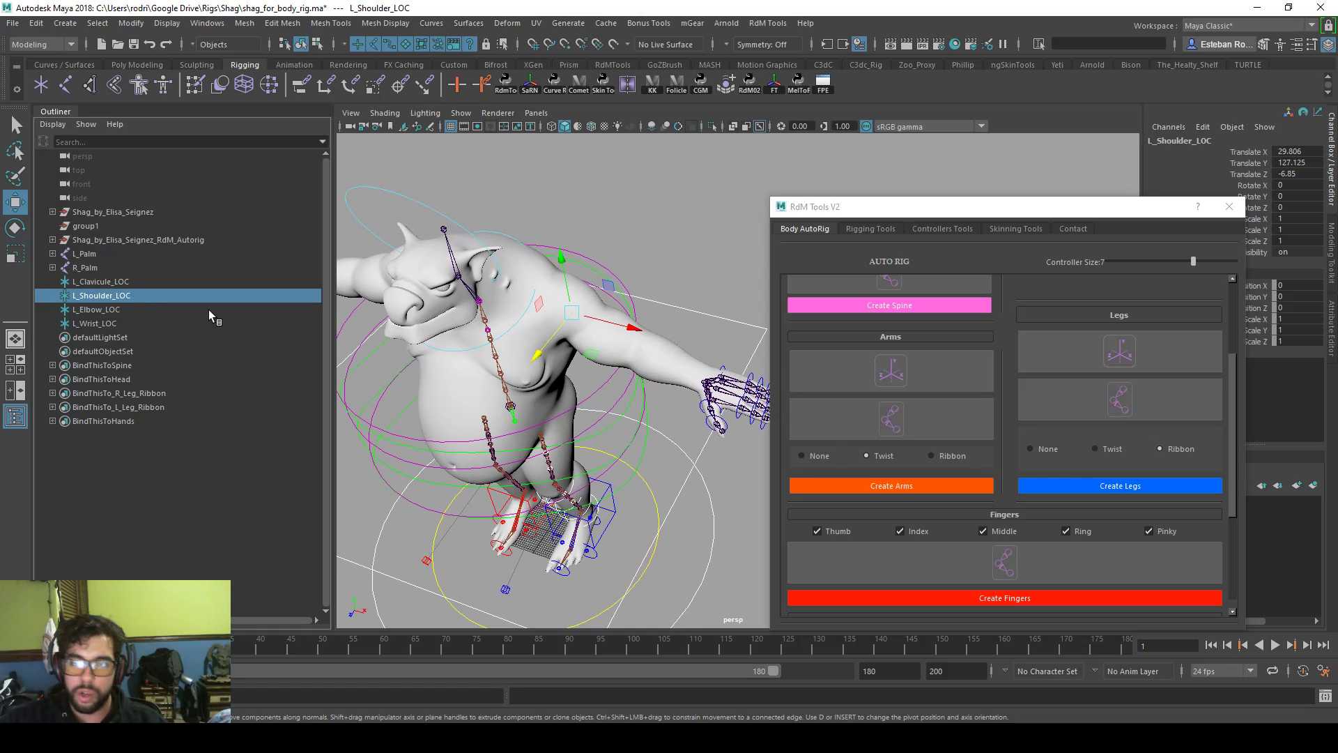
{"action": "left_click_drag", "start_coordinate": [637, 335], "coordinate": [641, 335]}
{"action": "left_click_drag", "start_coordinate": [641, 335], "coordinate": [639, 322], "text": "alt"}
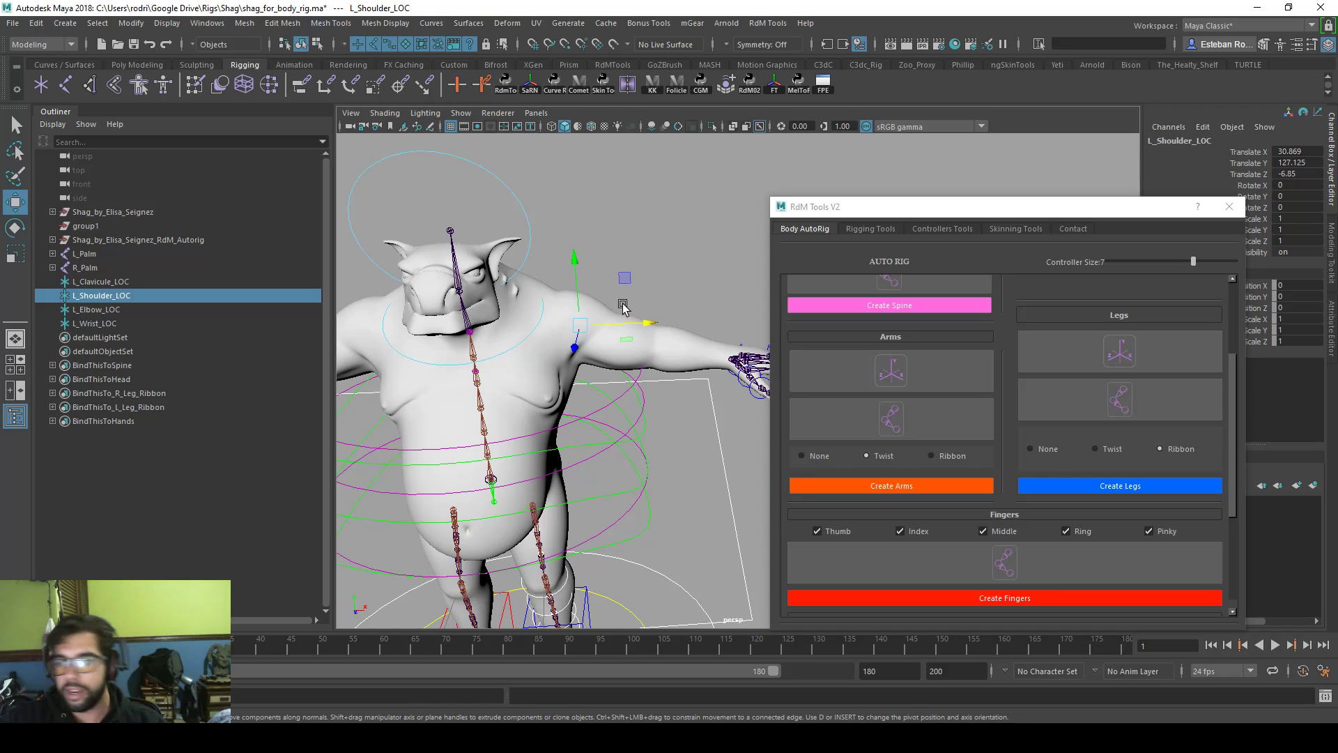
- Build the left arm joints from the locators and create the arms with the Ribbon option
{"action": "scroll", "coordinate": [1010, 354], "scroll_direction": "up", "scroll_amount": 4}
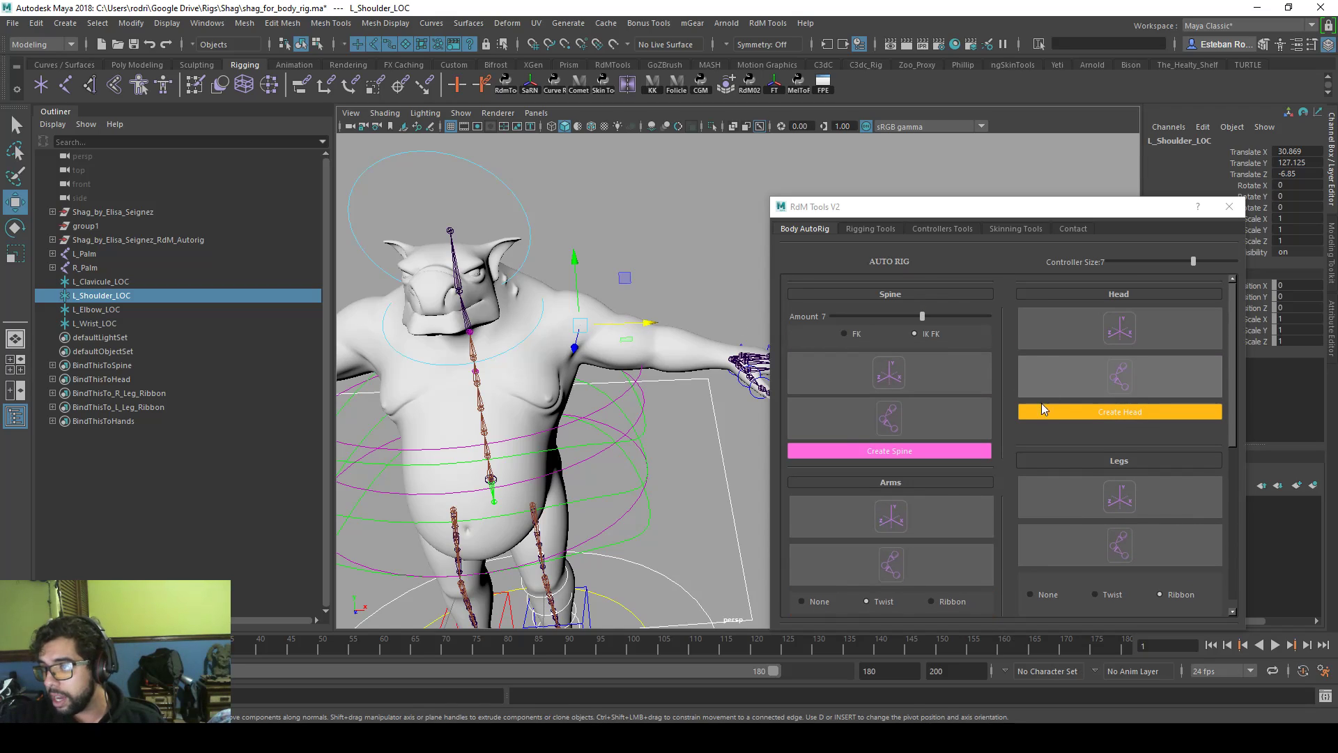
{"action": "scroll", "coordinate": [1041, 408], "scroll_direction": "down", "scroll_amount": 1}
{"action": "left_click", "coordinate": [942, 516]}
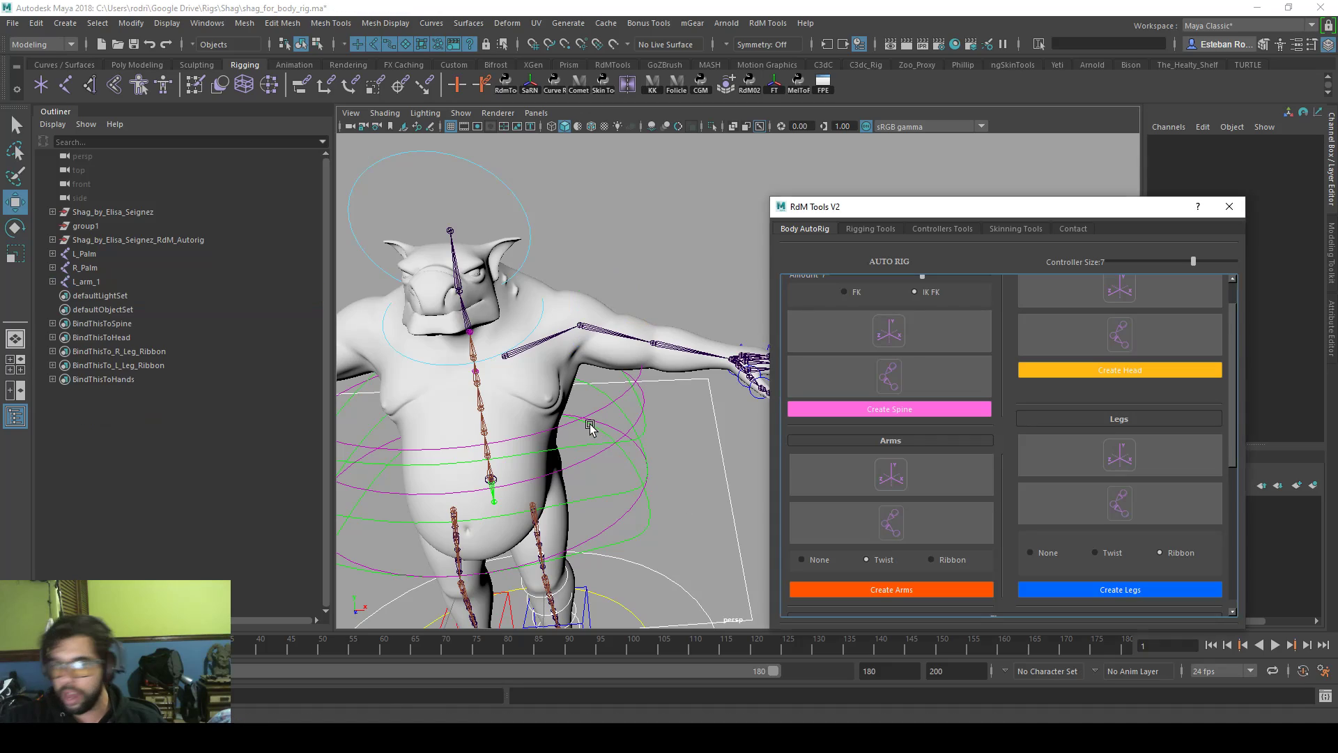
{"action": "scroll", "coordinate": [1005, 495], "scroll_direction": "down", "scroll_amount": 2}
{"action": "left_click", "coordinate": [937, 476]}
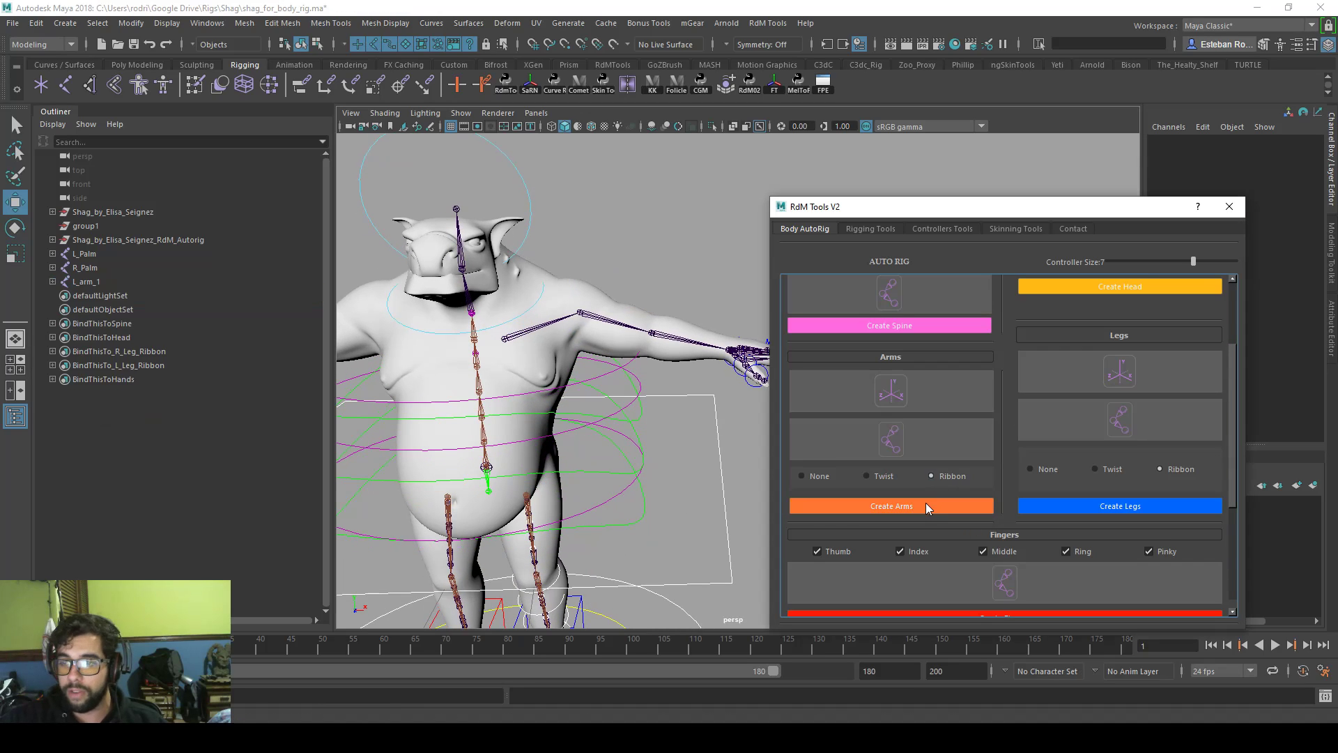
{"action": "left_click", "coordinate": [925, 505]}
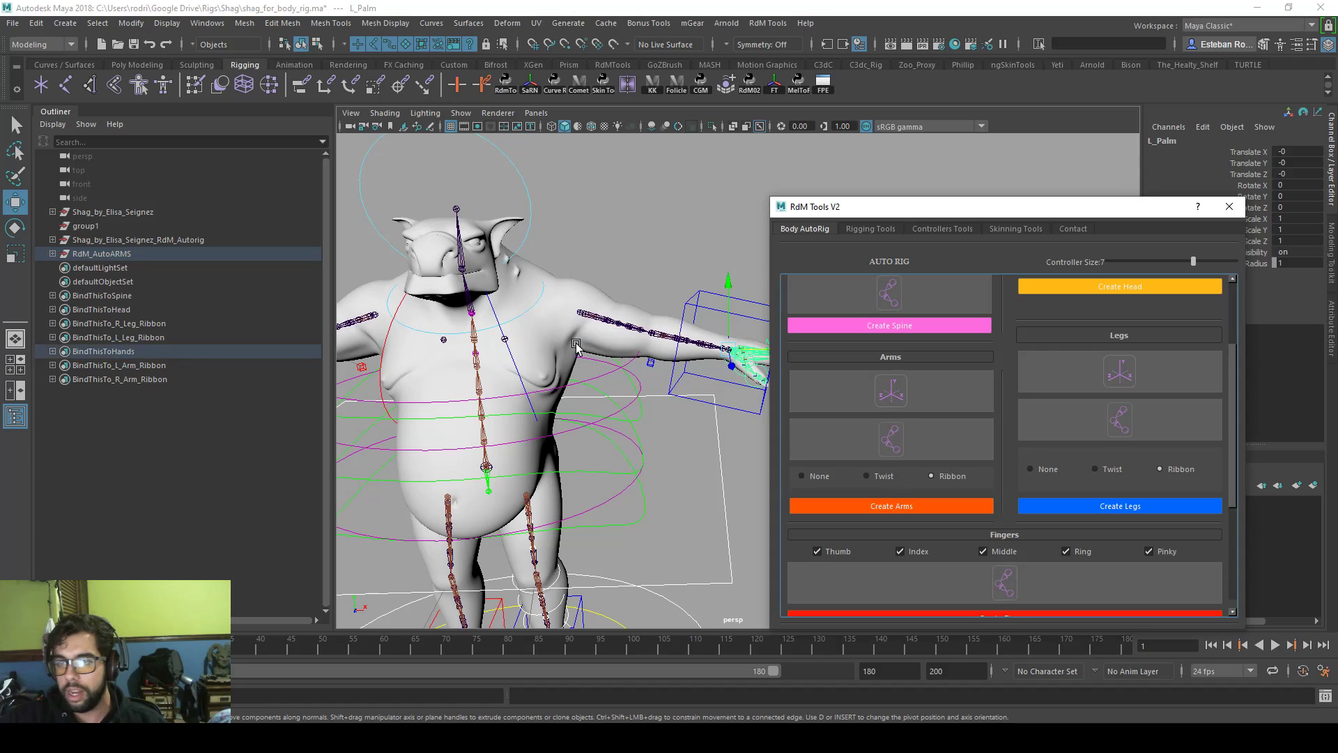
- Switch to the Rigging menu set and unbind the skin from the creature's body mesh
{"action": "left_click", "coordinate": [576, 343]}
{"action": "right_click_drag", "start_coordinate": [576, 343], "coordinate": [537, 349], "text": "alt"}
{"action": "middle_click_drag", "start_coordinate": [537, 348], "coordinate": [555, 334], "text": "alt"}
{"action": "left_click", "coordinate": [51, 46]}
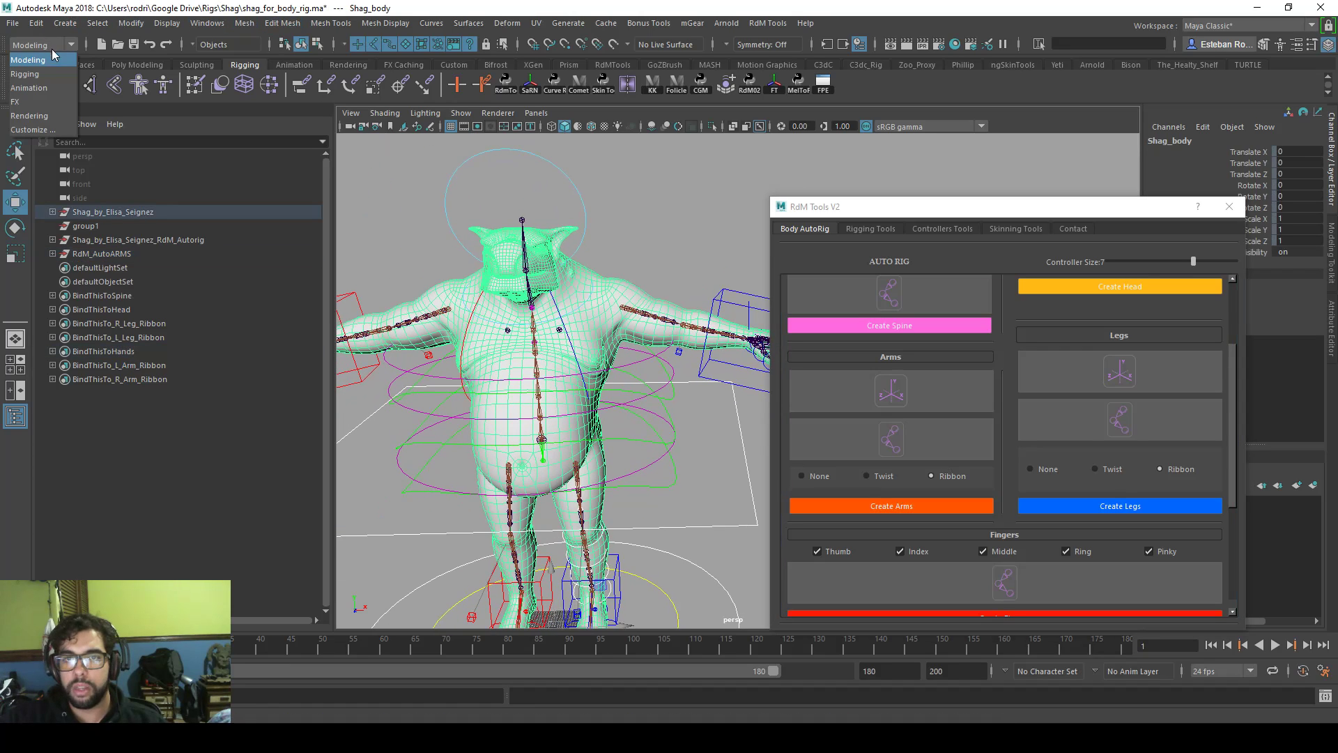
{"action": "left_click", "coordinate": [24, 74]}
{"action": "left_click", "coordinate": [284, 23]}
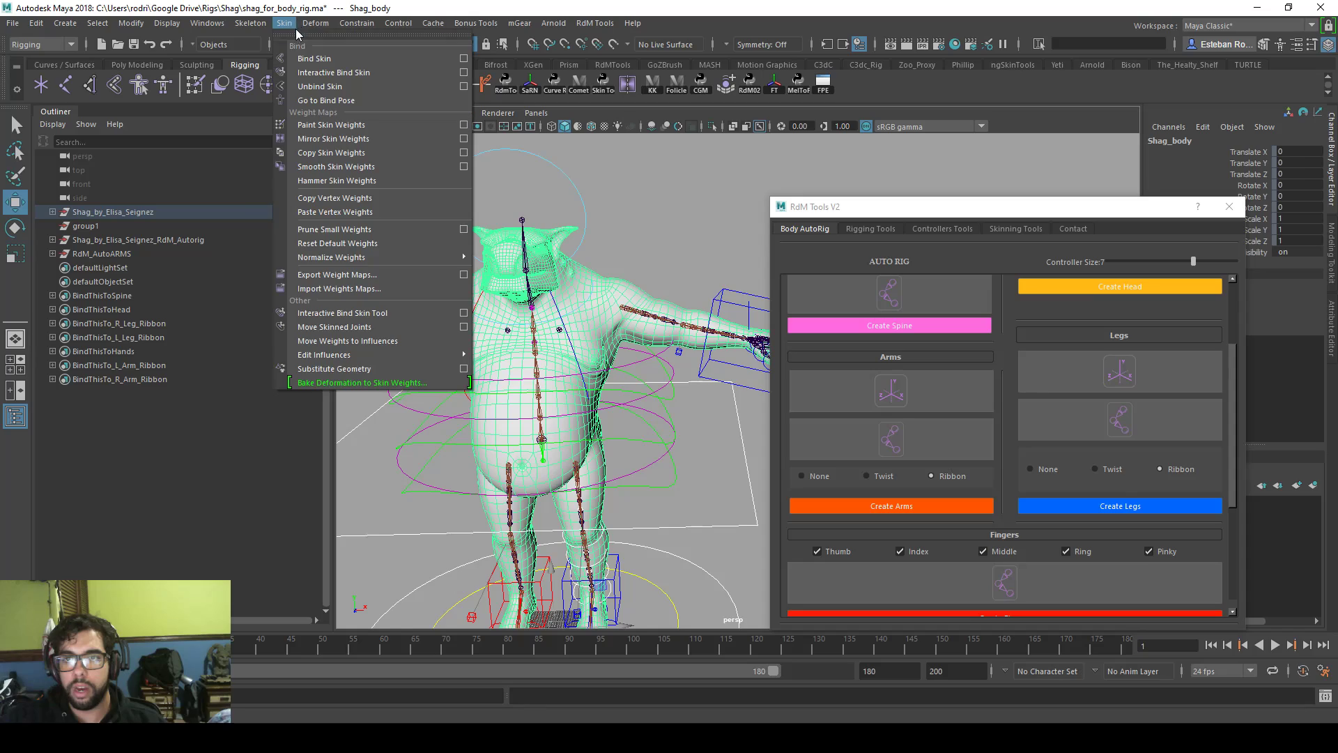
{"action": "left_click", "coordinate": [328, 86]}
- Bind the body mesh to the updated rig with the new ribbon arms using the RdM Tools bind
{"action": "scroll", "coordinate": [990, 516], "scroll_direction": "down", "scroll_amount": 3}
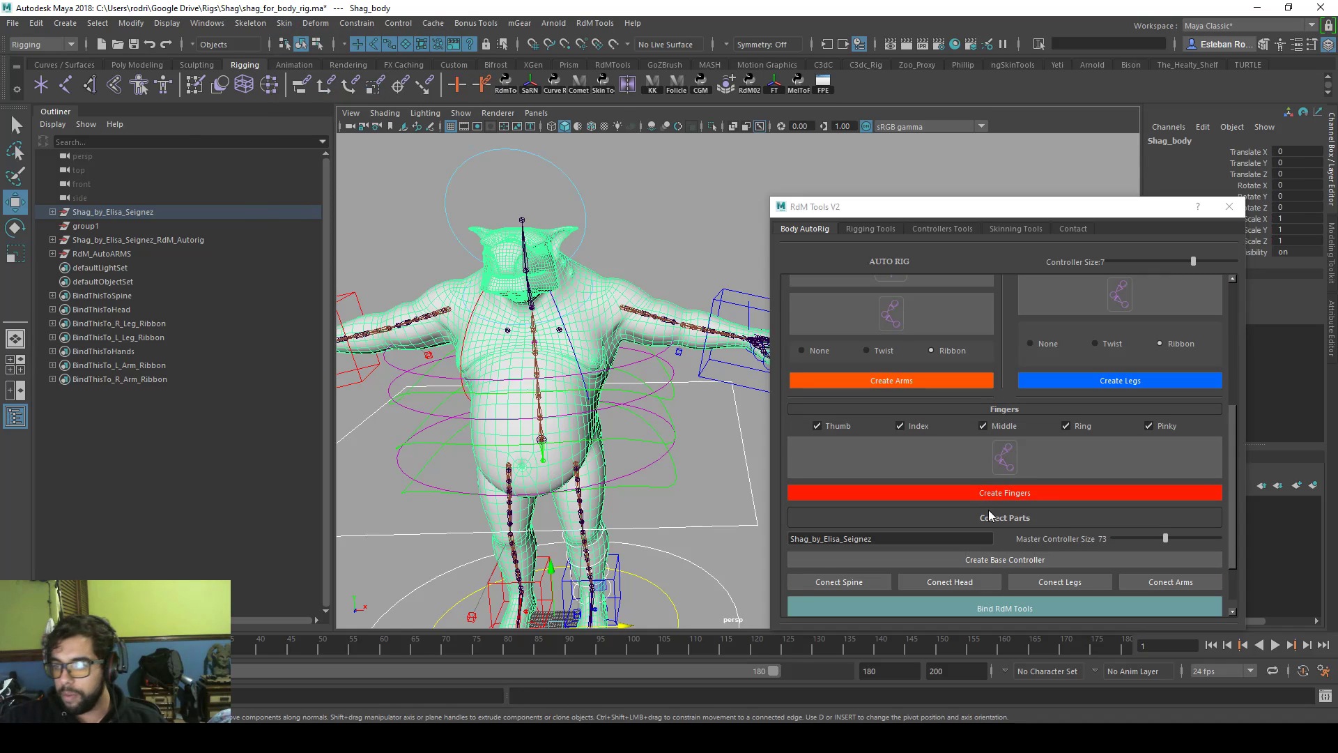
{"action": "scroll", "coordinate": [1022, 566], "scroll_direction": "down", "scroll_amount": 1}
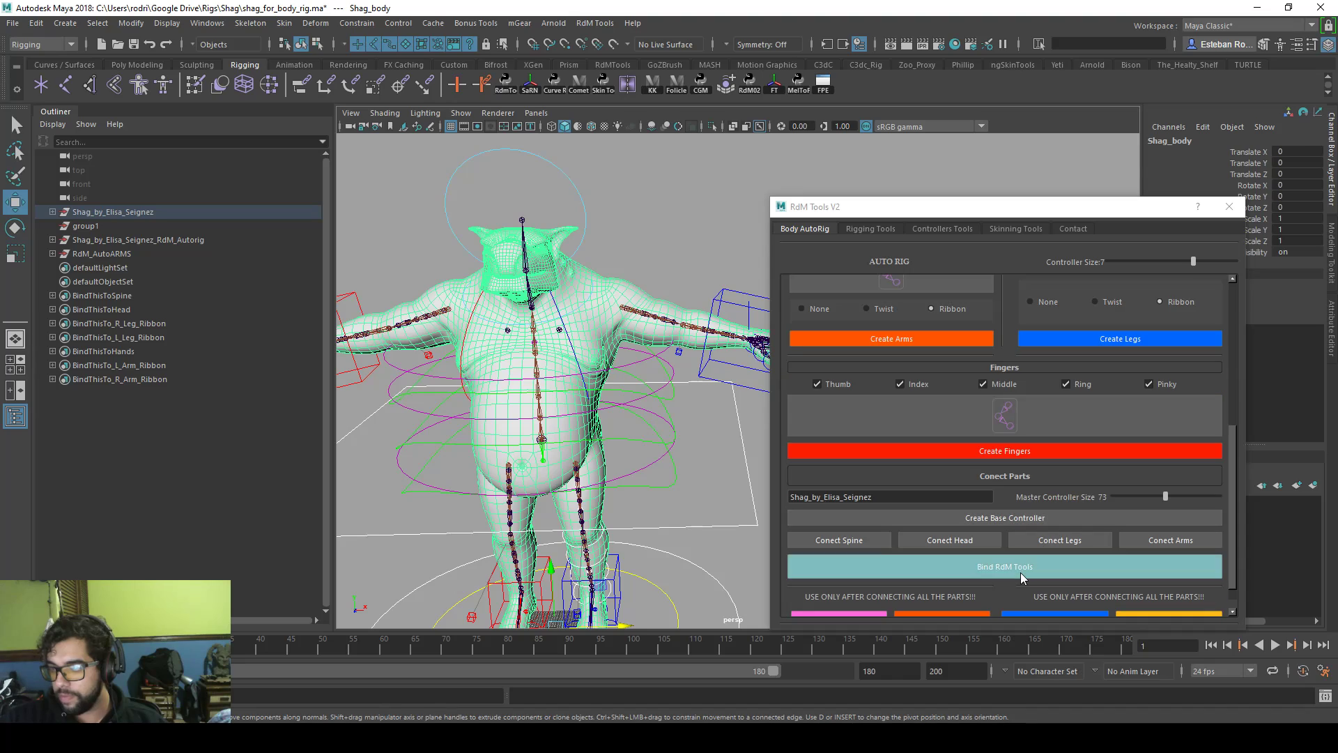
{"action": "left_click", "coordinate": [1020, 572]}
{"action": "left_click_drag", "start_coordinate": [639, 456], "coordinate": [630, 422], "text": "alt"}
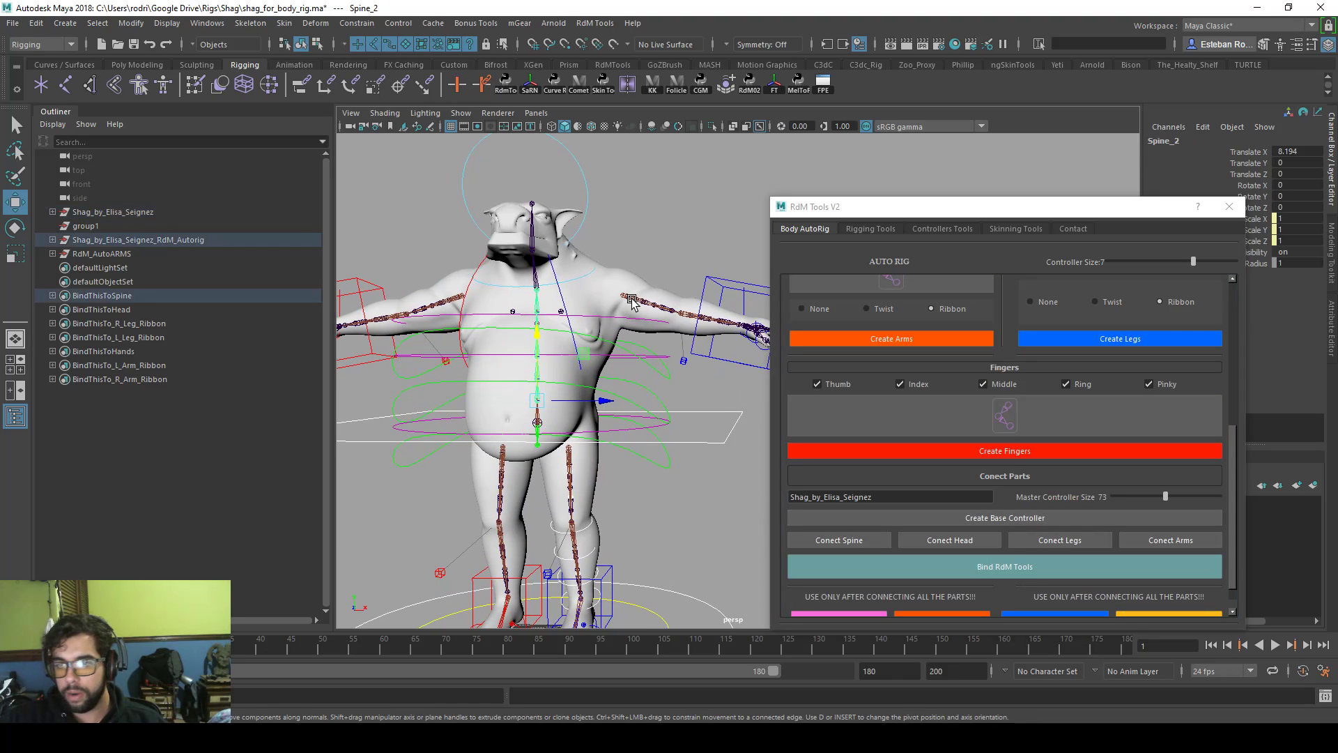
- Test the rig by shifting the base MoveControl around the feet and undo the move
{"action": "left_click_drag", "start_coordinate": [627, 296], "coordinate": [652, 584], "text": "alt"}
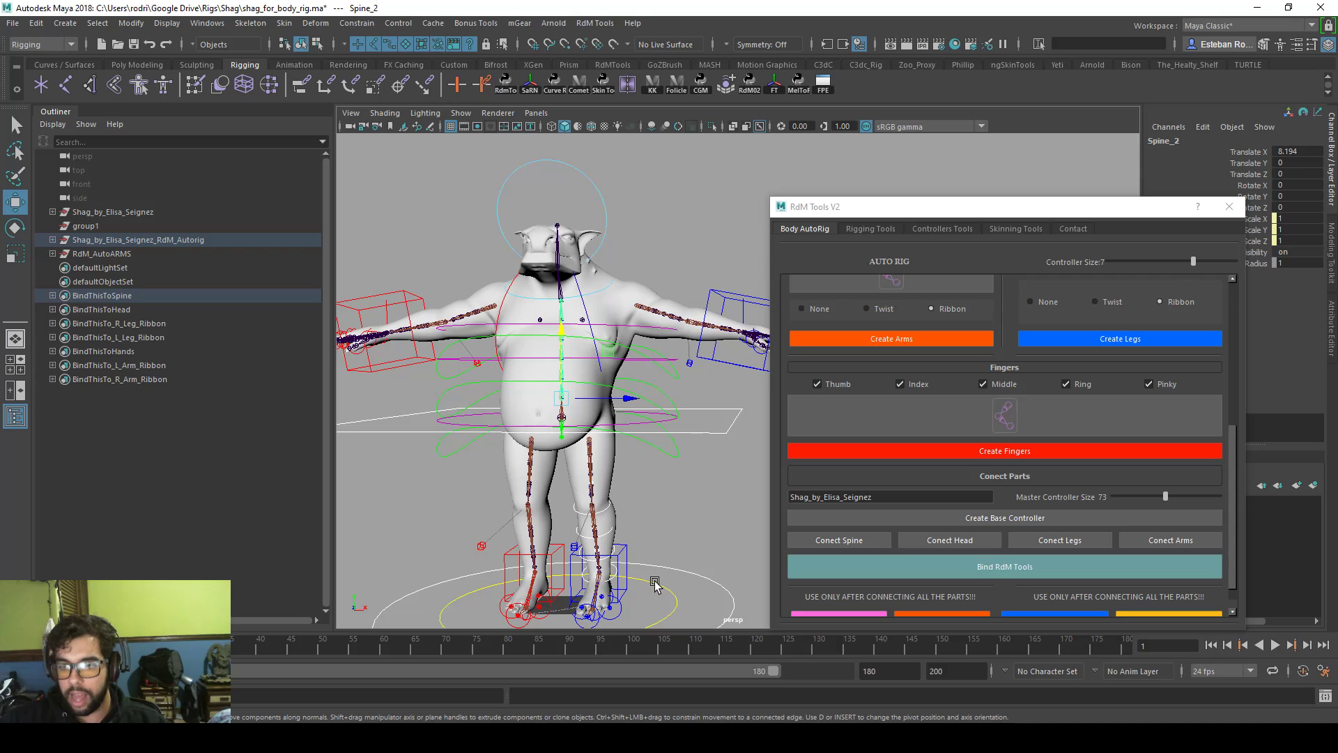
{"action": "left_click", "coordinate": [560, 600]}
{"action": "left_click", "coordinate": [661, 598]}
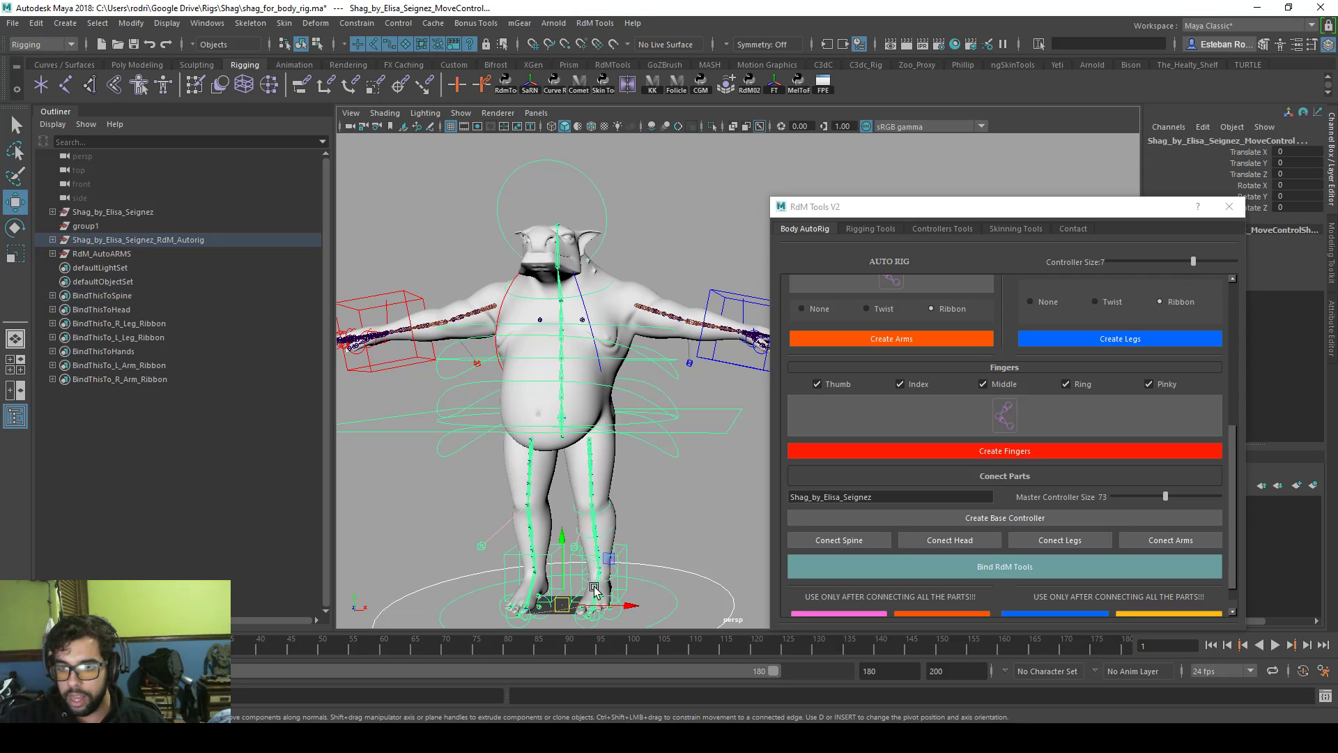
{"action": "left_click_drag", "start_coordinate": [661, 597], "coordinate": [683, 606]}
{"action": "key", "text": "ctrl+z"}
{"action": "key", "text": "ctrl+z"}
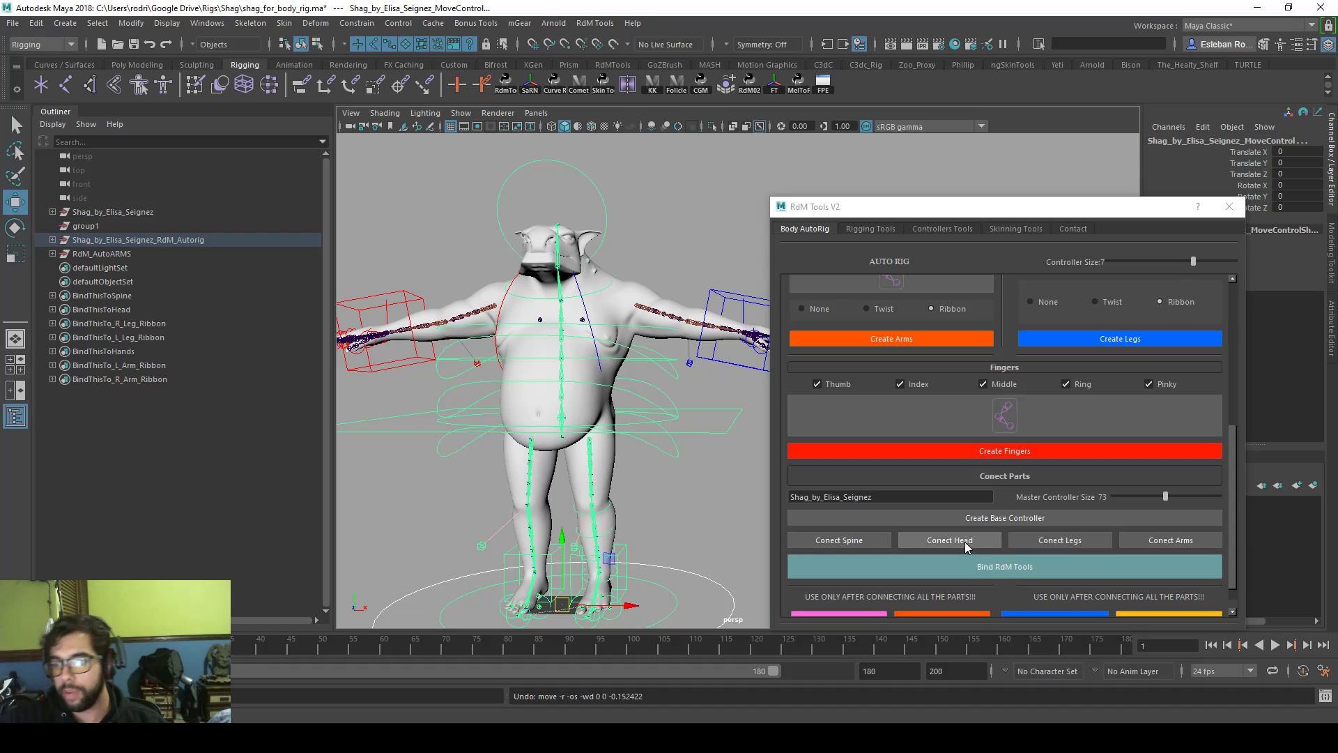
- Connect the arms to the base controller, then test-move the MoveControl and undo the move
{"action": "left_click", "coordinate": [1144, 545]}
{"action": "left_click", "coordinate": [561, 605]}
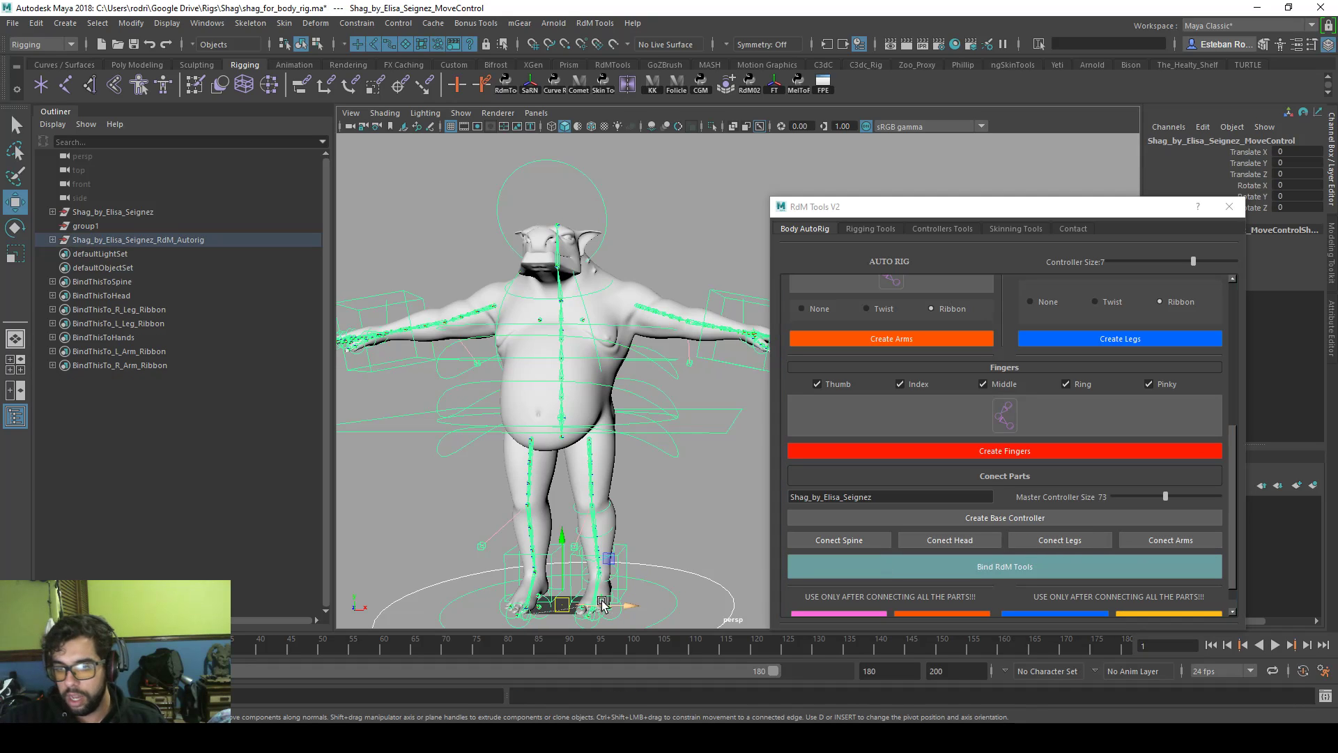
{"action": "left_click_drag", "start_coordinate": [561, 606], "coordinate": [613, 578]}
{"action": "key", "text": "ctrl+z"}
- Try Improve Spine and Head with a spine amount of 7, check the resulting spine locators, and undo it
{"action": "scroll", "coordinate": [998, 481], "scroll_direction": "down", "scroll_amount": 1}
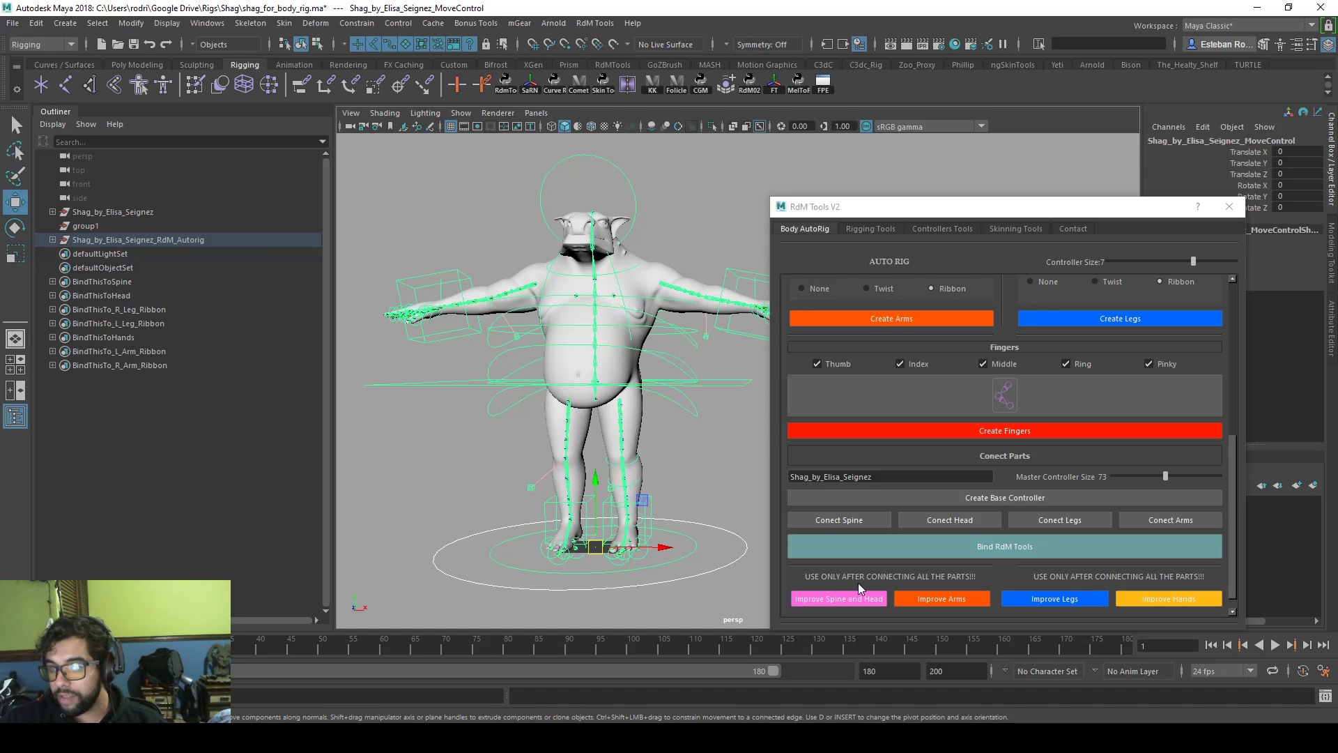
{"action": "scroll", "coordinate": [844, 601], "scroll_direction": "up", "scroll_amount": 5}
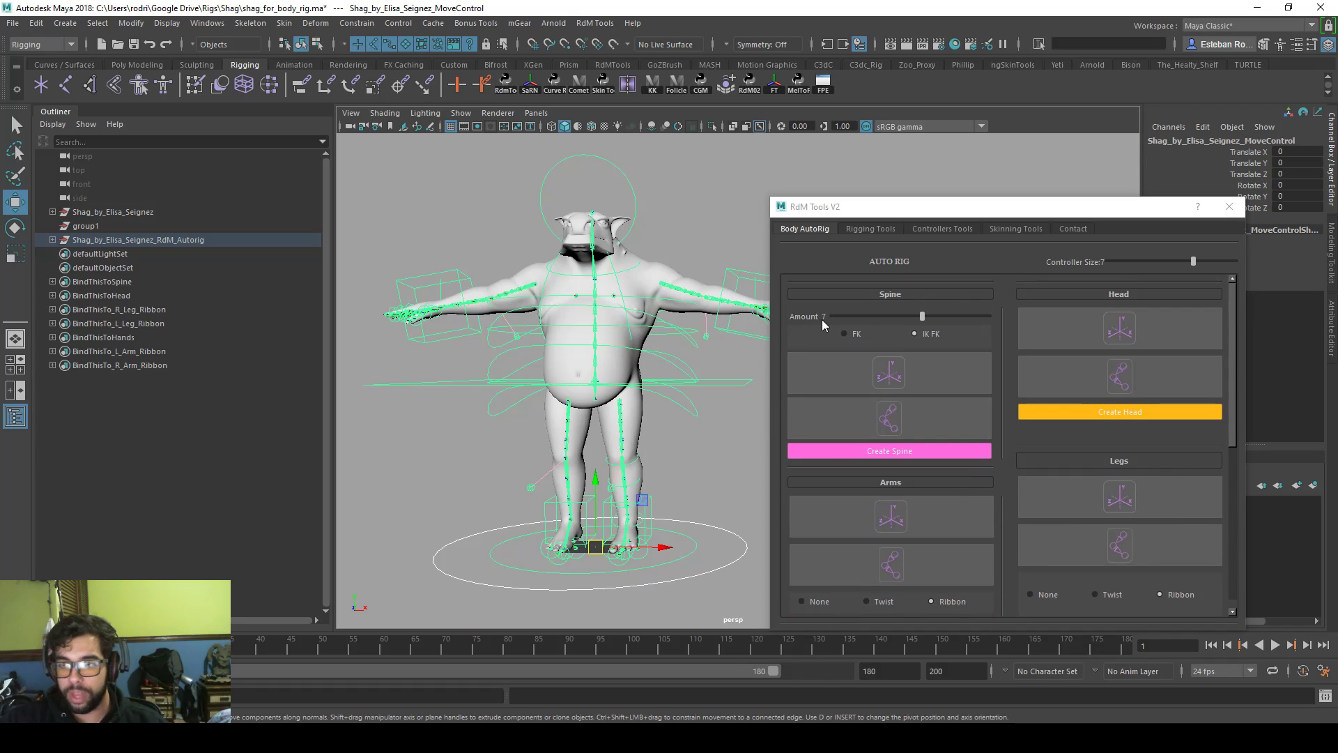
{"action": "scroll", "coordinate": [822, 319], "scroll_direction": "down", "scroll_amount": 5}
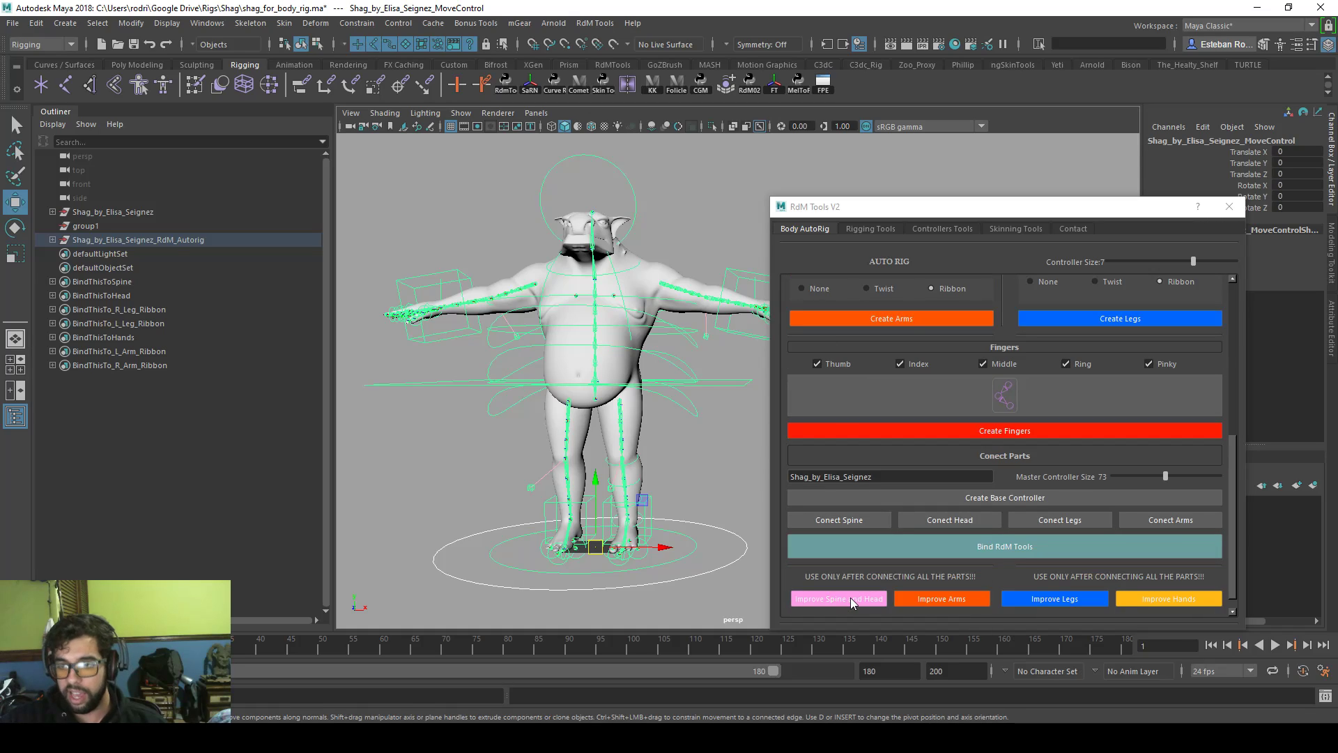
{"action": "scroll", "coordinate": [850, 597], "scroll_direction": "up", "scroll_amount": 5}
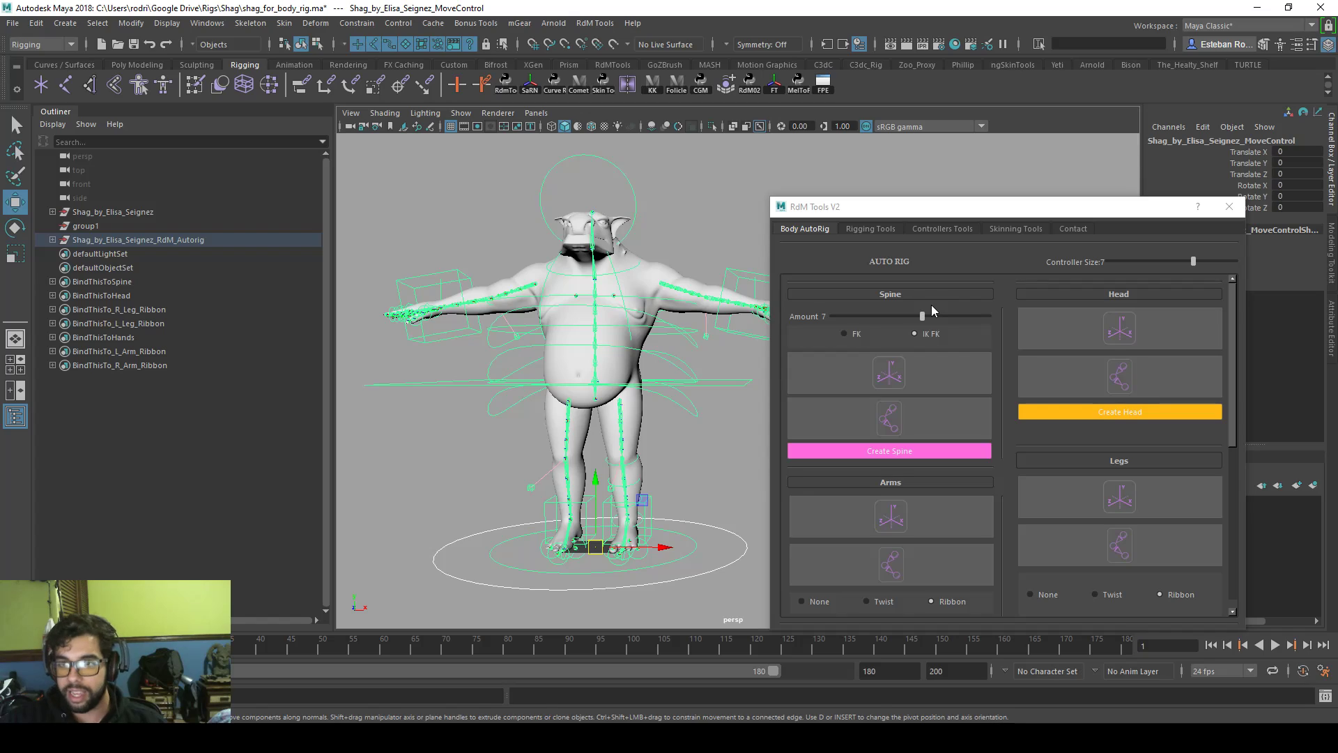
{"action": "scroll", "coordinate": [932, 305], "scroll_direction": "down", "scroll_amount": 1}
{"action": "scroll", "coordinate": [932, 306], "scroll_direction": "up", "scroll_amount": 1}
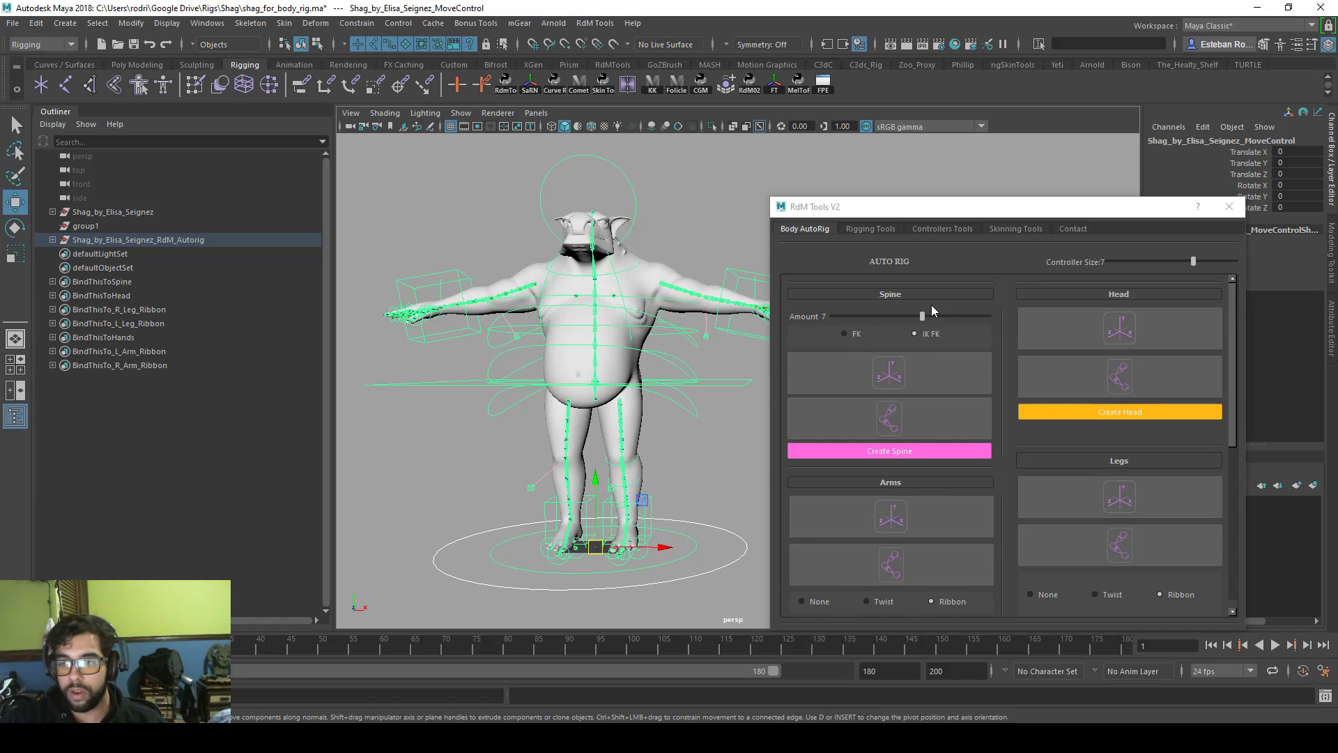
{"action": "scroll", "coordinate": [888, 333], "scroll_direction": "down", "scroll_amount": 5}
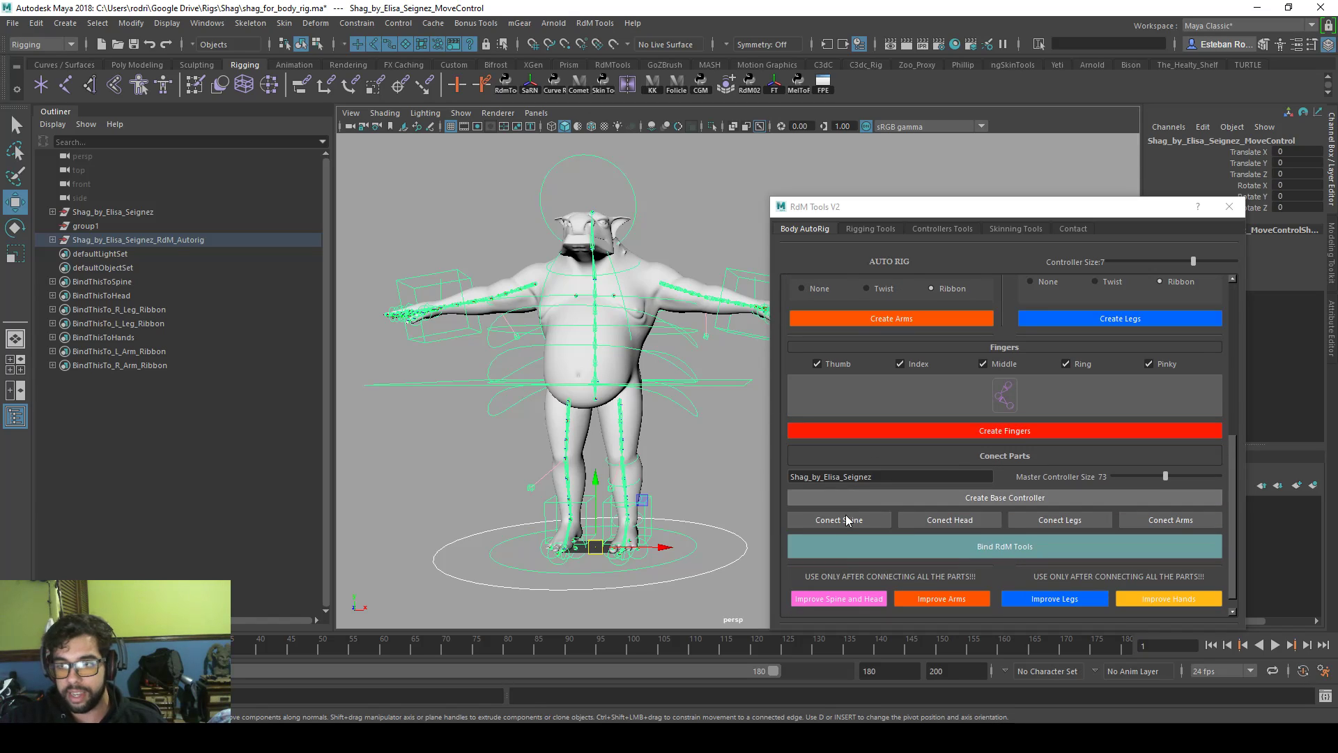
{"action": "left_click", "coordinate": [839, 597]}
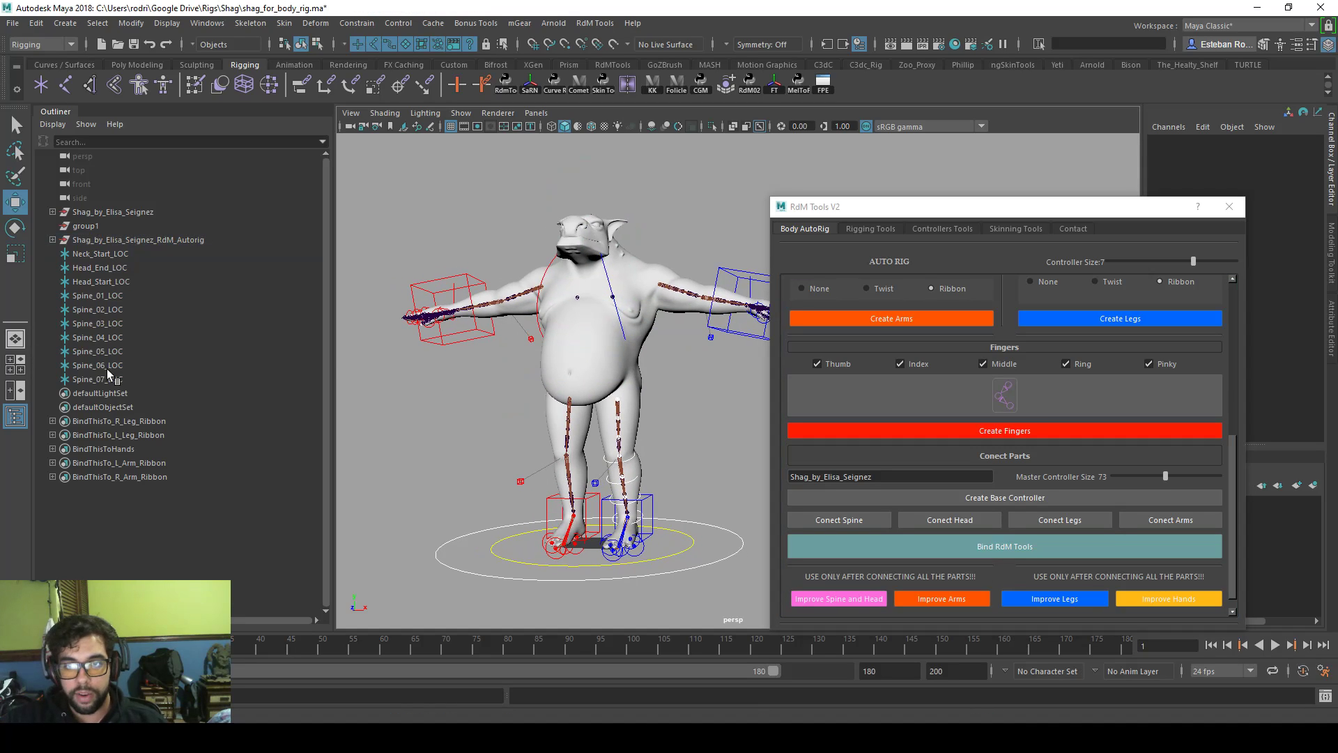
{"action": "left_click_drag", "start_coordinate": [108, 378], "coordinate": [115, 293]}
{"action": "key", "text": "ctrl+z"}
{"action": "key", "text": "ctrl+z"}
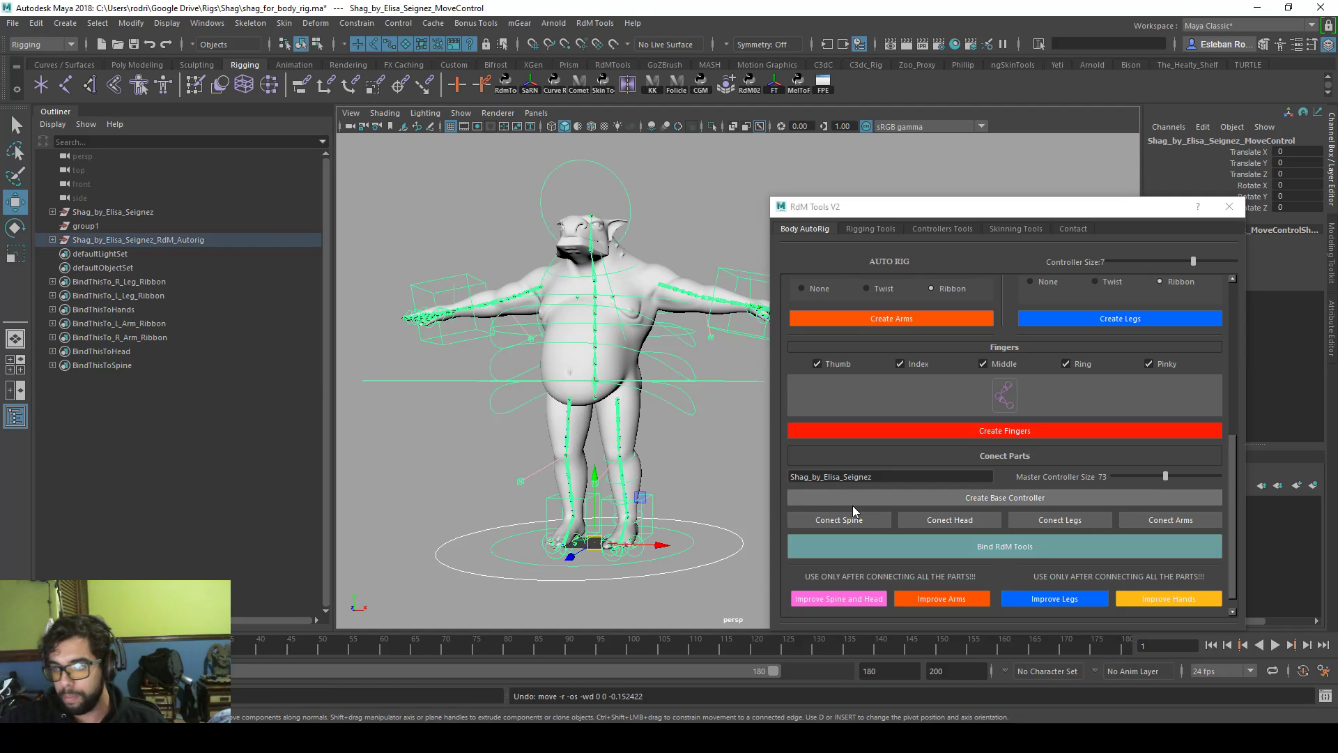
- Set the spine amount to 5 in the auto-rig settings
{"action": "scroll", "coordinate": [883, 551], "scroll_direction": "up", "scroll_amount": 5}
{"action": "scroll", "coordinate": [876, 313], "scroll_direction": "up", "scroll_amount": 2}
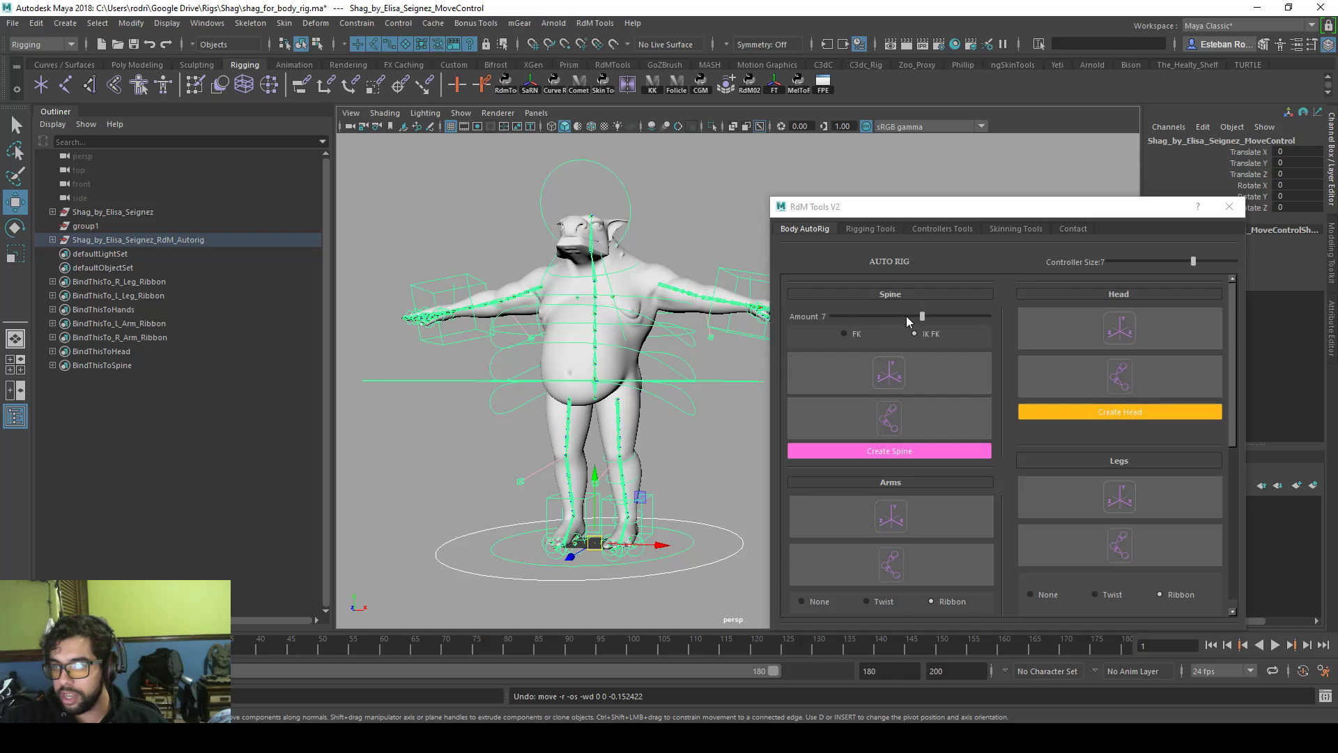
{"action": "scroll", "coordinate": [889, 315], "scroll_direction": "down", "scroll_amount": 8}
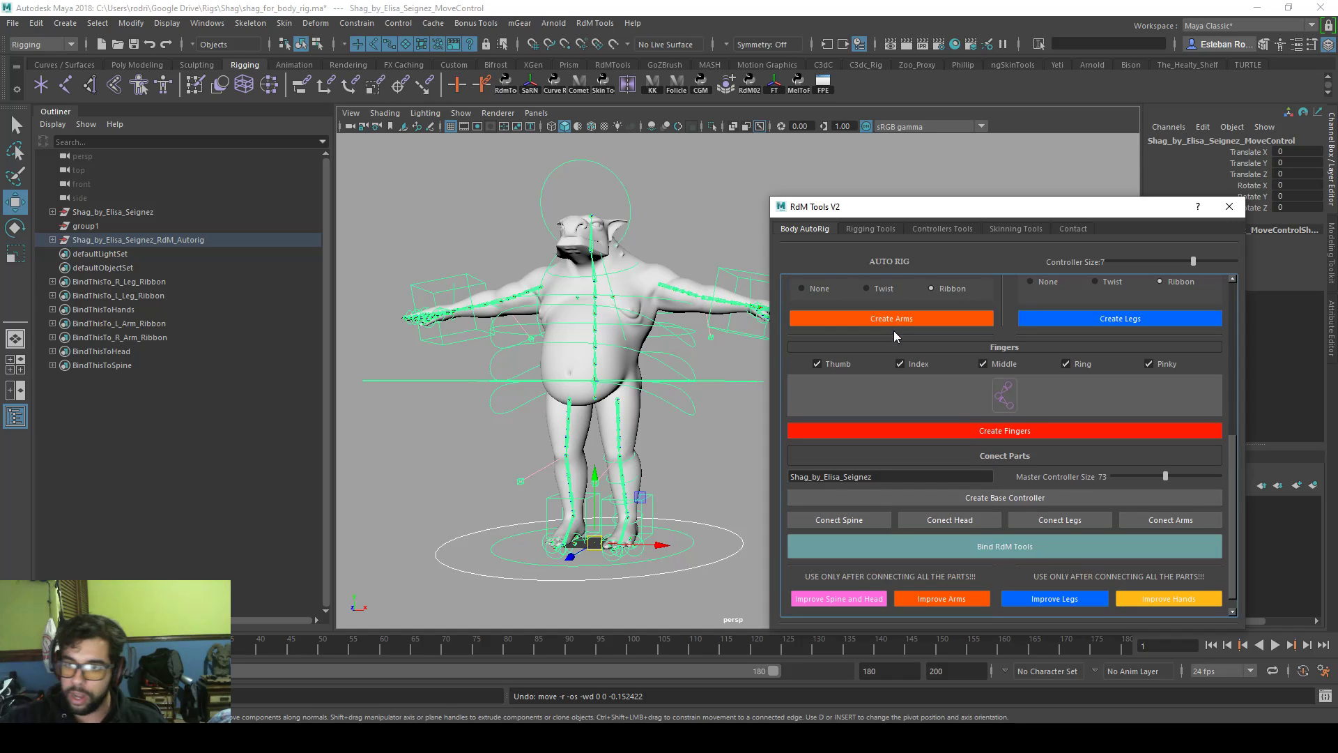
{"action": "scroll", "coordinate": [893, 330], "scroll_direction": "up", "scroll_amount": 8}
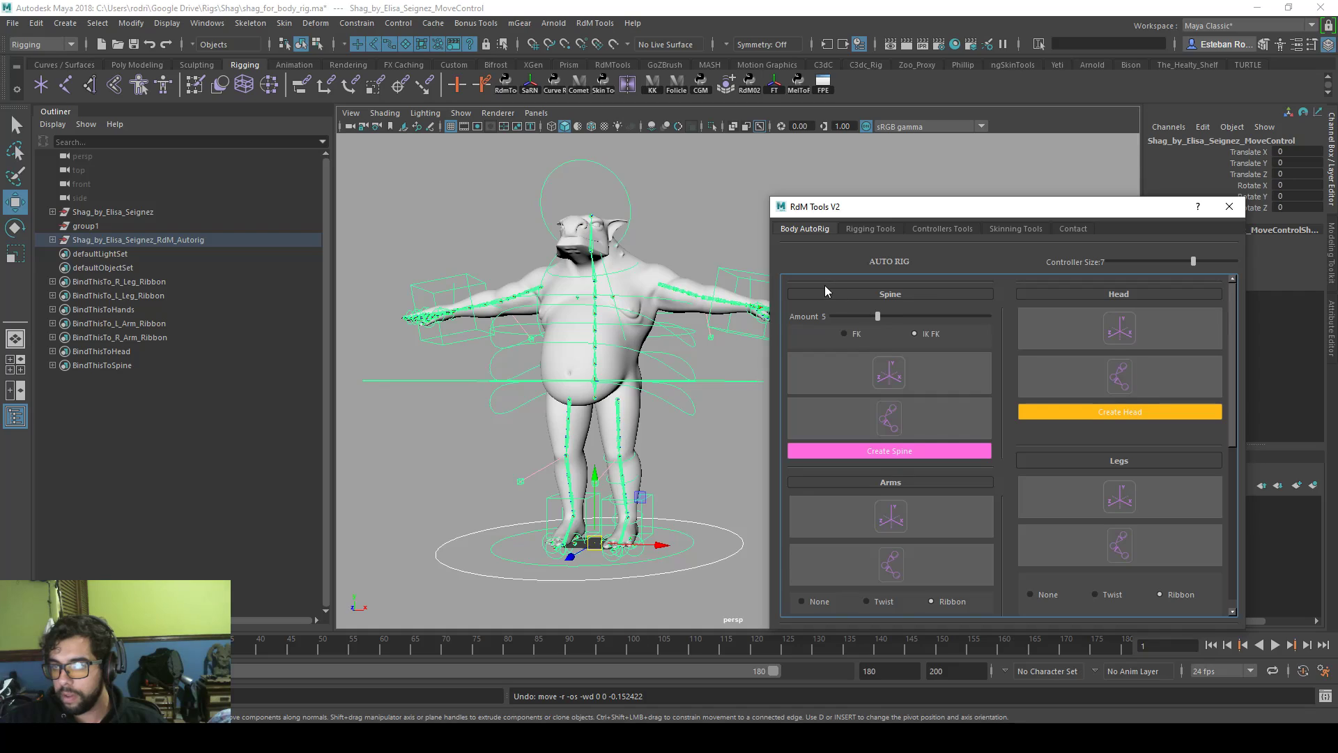
- Try Improve Spine and Head, select the Spine_04_LOC locator, and read the error in the Script Editor
{"action": "scroll", "coordinate": [878, 321], "scroll_direction": "down", "scroll_amount": 10}
{"action": "left_click", "coordinate": [854, 592]}
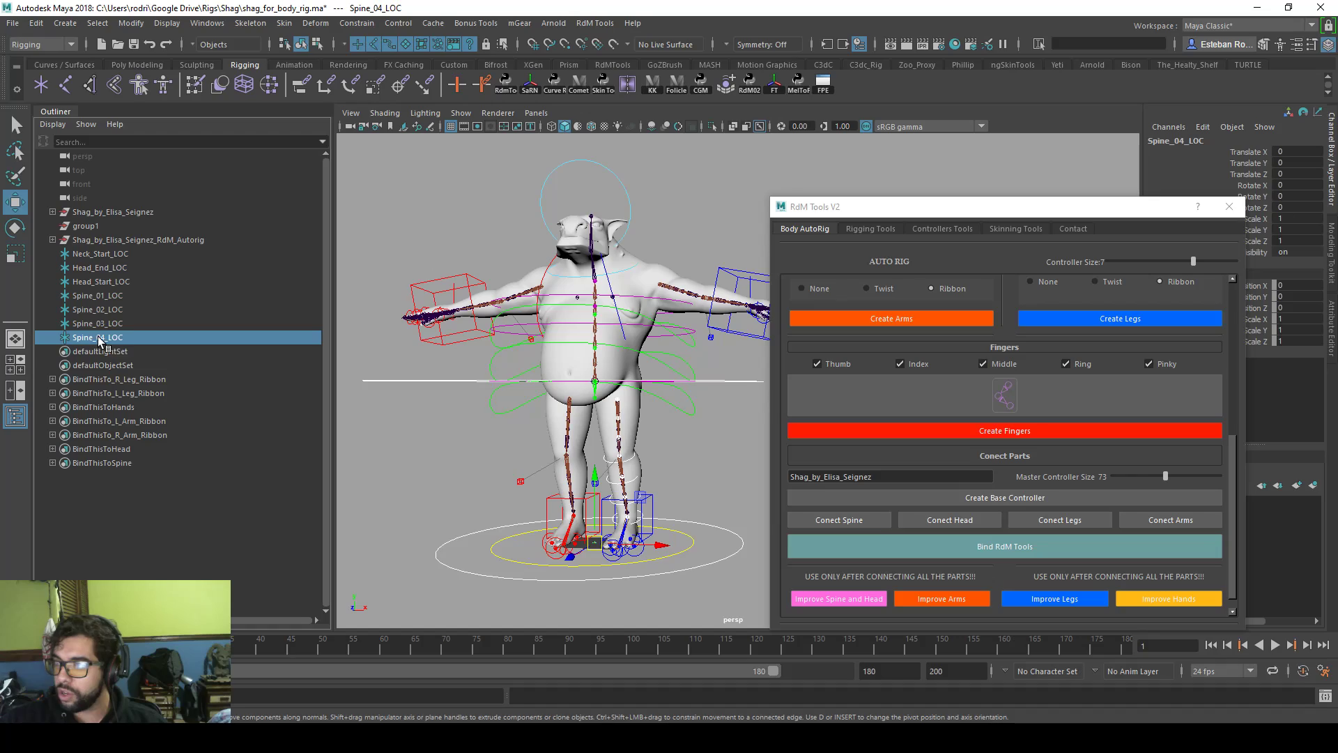
{"action": "left_click_drag", "start_coordinate": [1337, 302], "coordinate": [627, 1]}
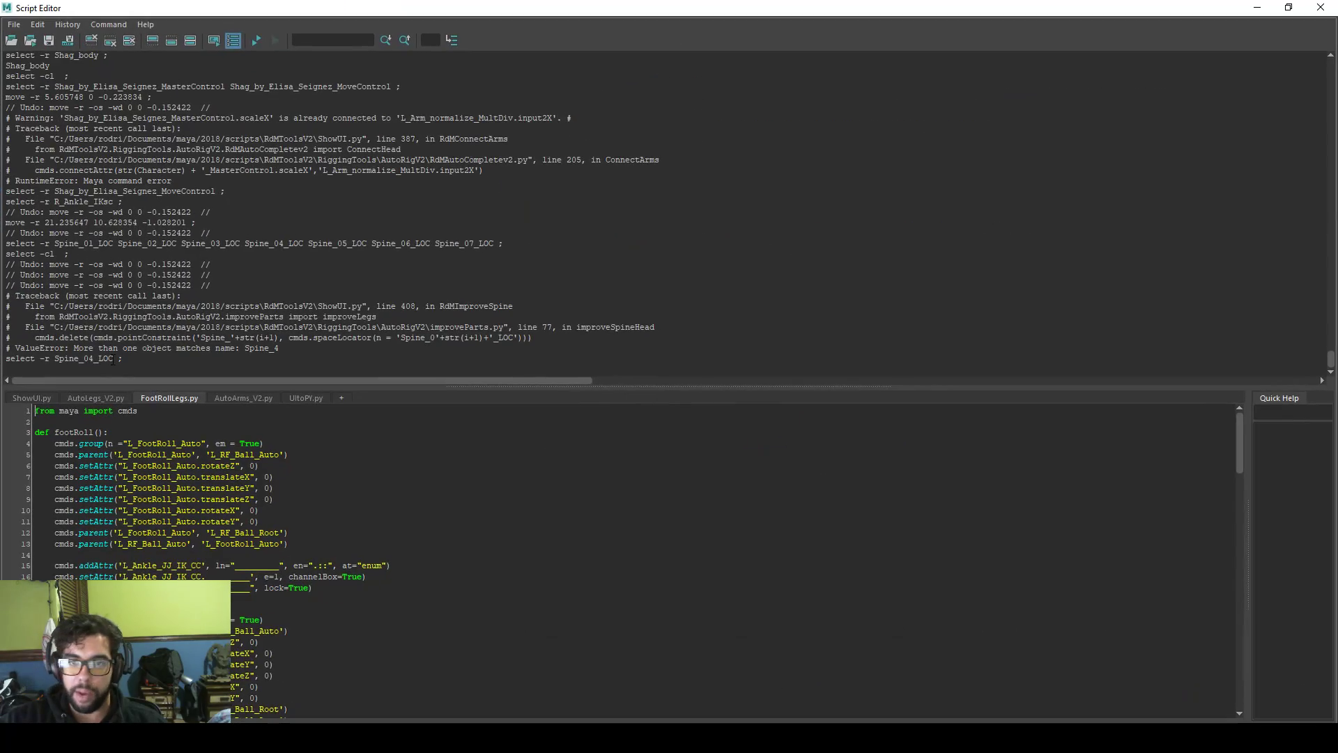
{"action": "triple_click", "coordinate": [133, 348]}
{"action": "left_click_drag", "start_coordinate": [523, 4], "coordinate": [1337, 393]}
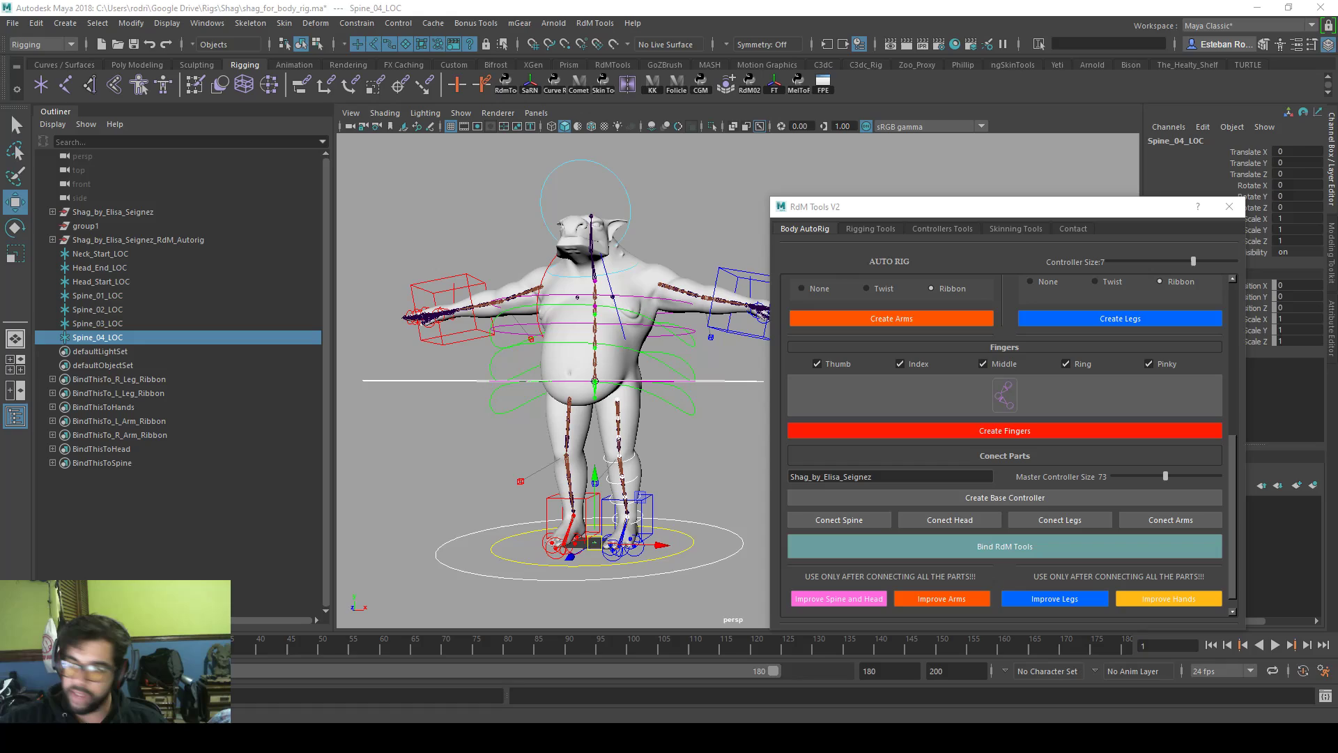
- Undo the Improve Spine and Head attempt until all neck, head and spine locators are removed, then clear the selection
{"action": "key", "text": "ctrl+z"}
{"action": "key", "text": "ctrl+z"}
{"action": "key", "text": "ctrl+z"}
{"action": "key", "text": "ctrl+z"}
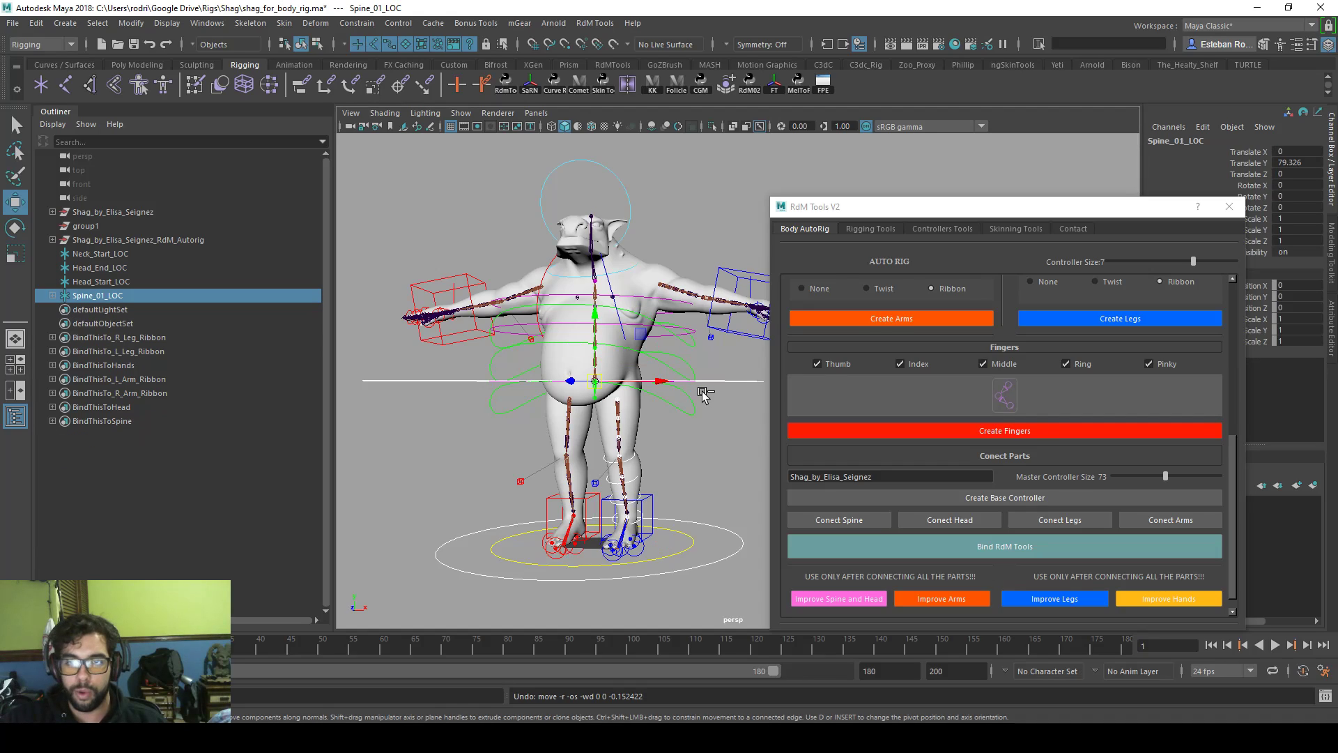
{"action": "key", "text": "ctrl+z"}
{"action": "key", "text": "ctrl+z"}
{"action": "key", "text": "ctrl+z"}
{"action": "key", "text": "ctrl+z"}
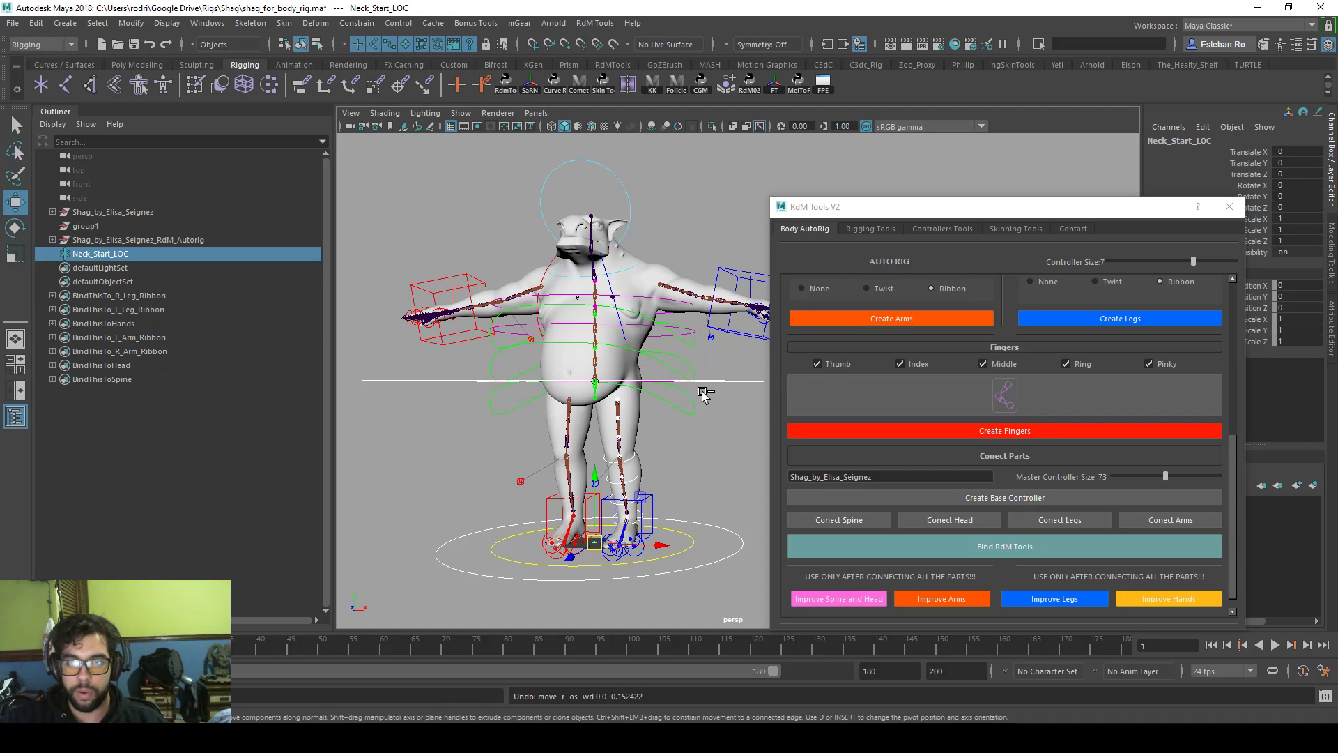
{"action": "right_click_drag", "start_coordinate": [702, 424], "coordinate": [613, 423], "text": "alt"}
{"action": "left_click", "coordinate": [669, 427]}
{"action": "middle_click_drag", "start_coordinate": [669, 426], "coordinate": [648, 423], "text": "alt"}
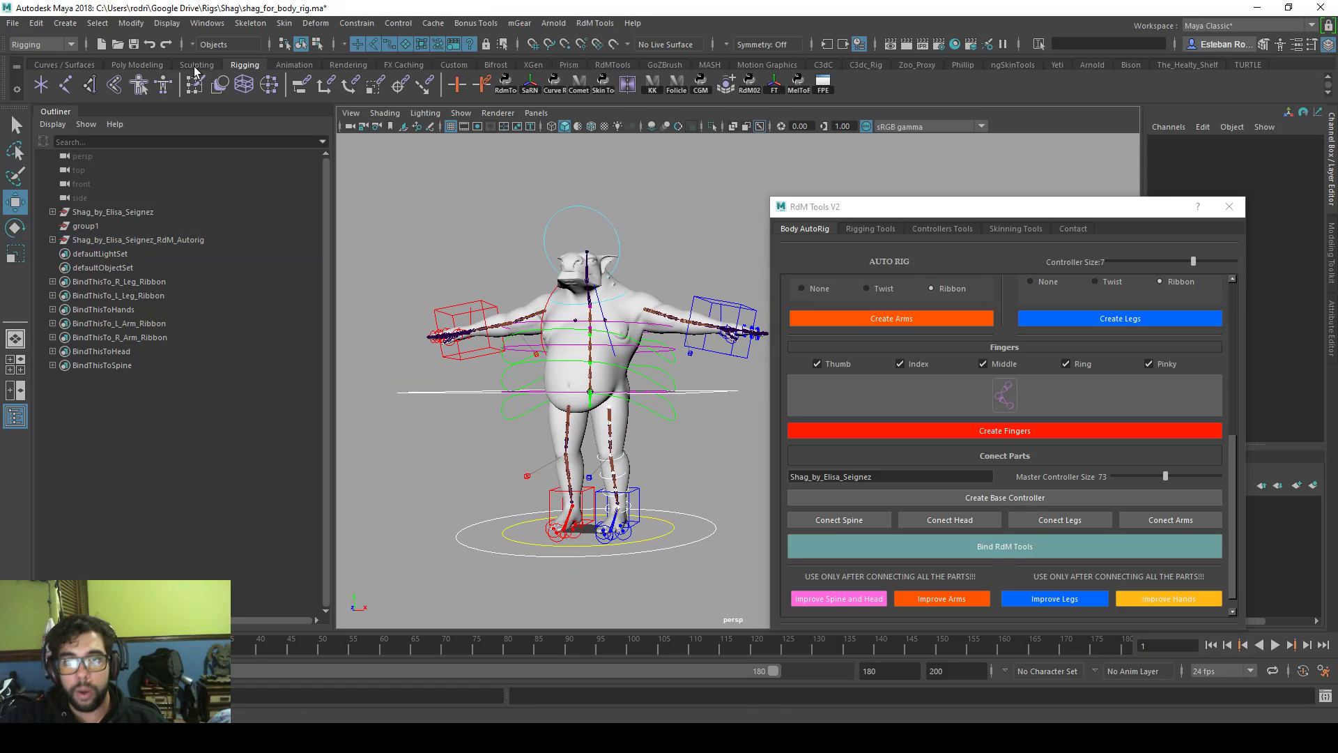
- Inspect the ChickeenHead expression in the Expression Editor, listing expressions by name, and close the editor
{"action": "left_click", "coordinate": [207, 23]}
{"action": "mouse_move", "coordinate": [265, 74]}
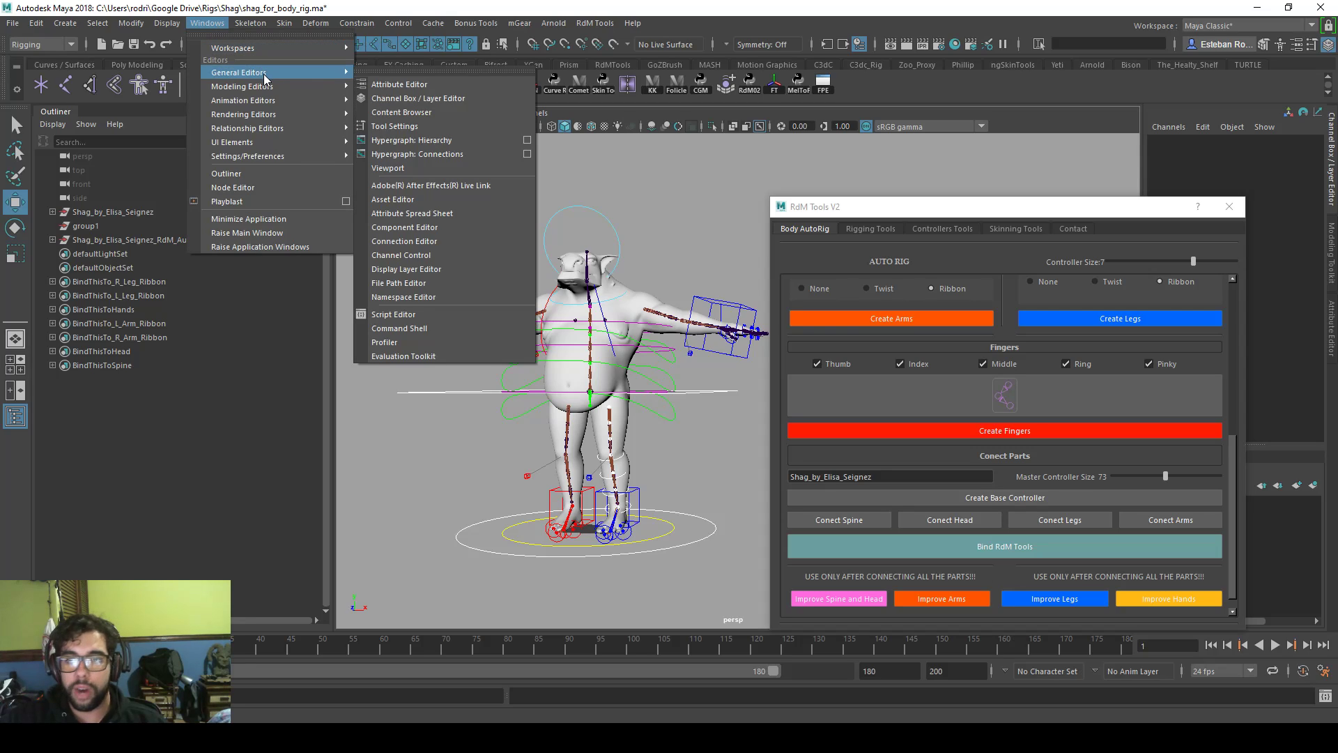
{"action": "mouse_move", "coordinate": [244, 100]}
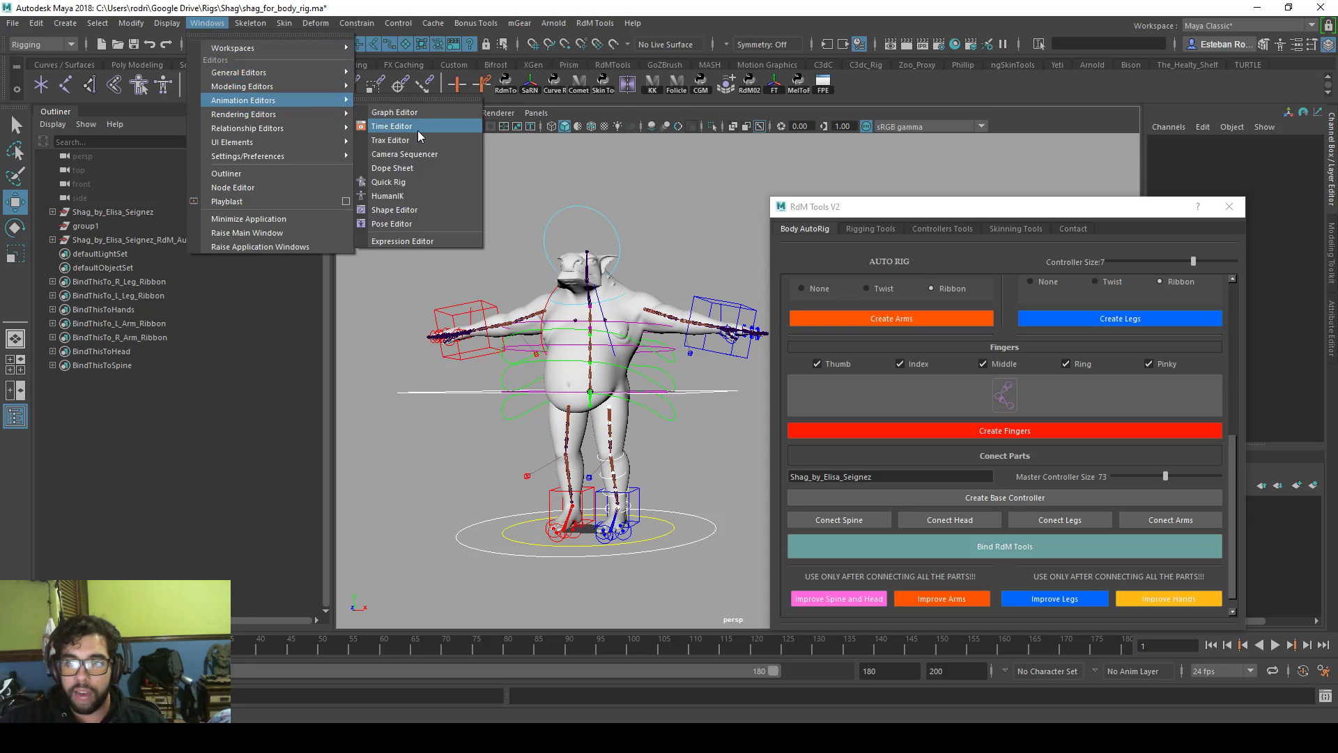
{"action": "left_click", "coordinate": [411, 241]}
{"action": "left_click_drag", "start_coordinate": [263, 410], "coordinate": [964, 1]}
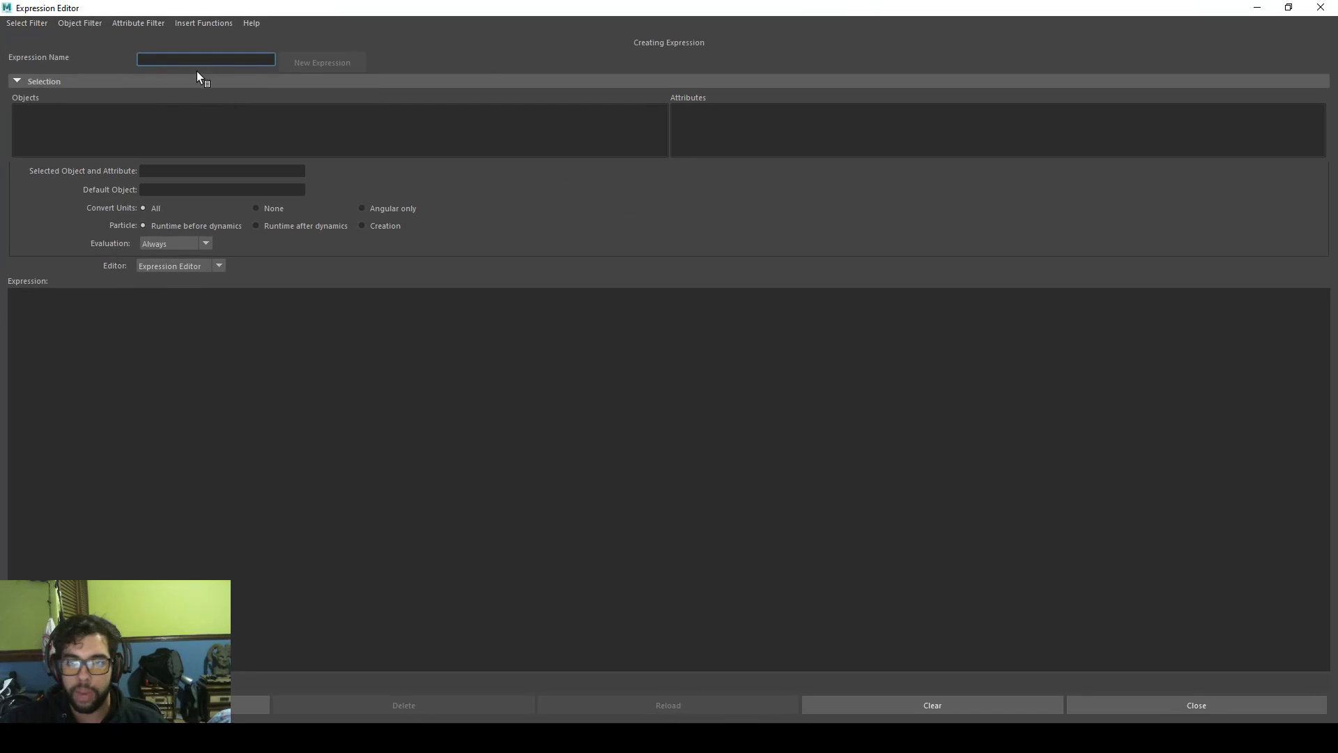
{"action": "left_click", "coordinate": [28, 23]}
{"action": "left_click", "coordinate": [63, 53]}
{"action": "left_click", "coordinate": [75, 110]}
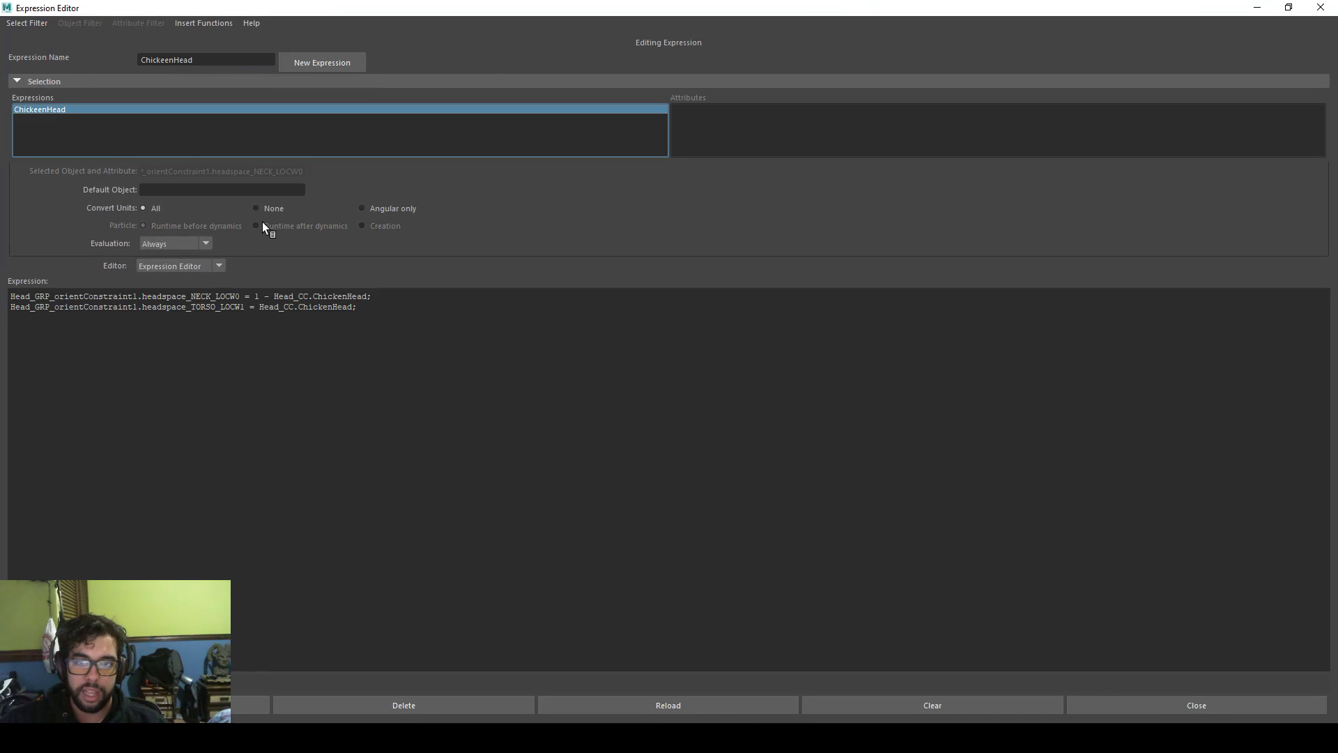
{"action": "left_click", "coordinate": [1327, 8]}
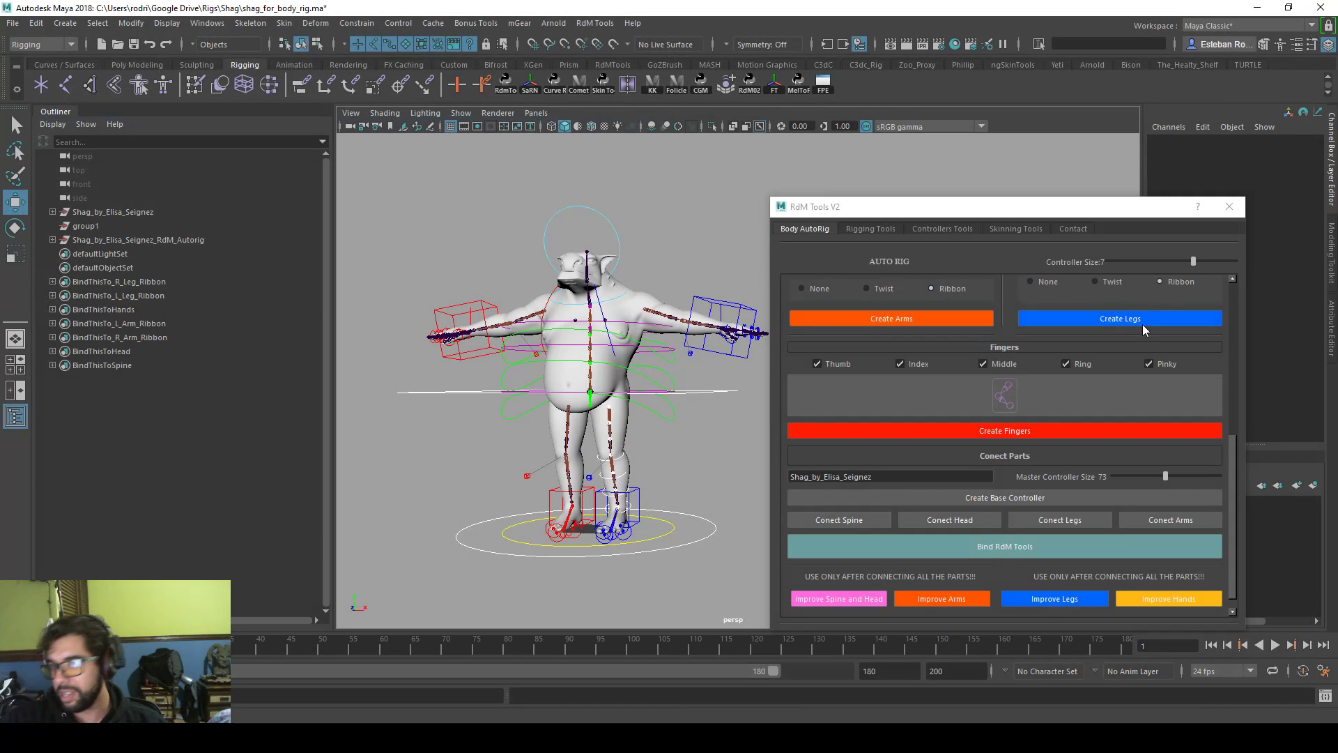
{"action": "scroll", "coordinate": [1143, 328], "scroll_direction": "up", "scroll_amount": 10}
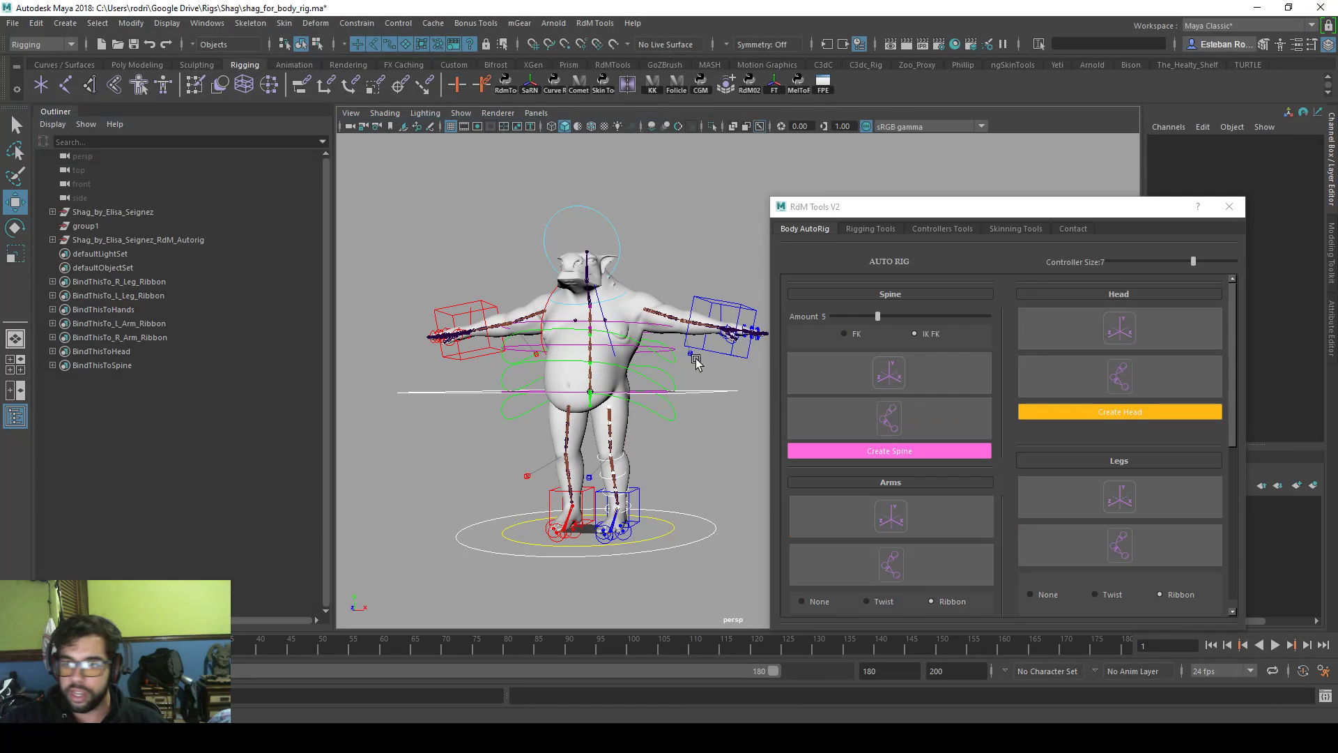
{"action": "scroll", "coordinate": [695, 361], "scroll_direction": "up", "scroll_amount": 3}
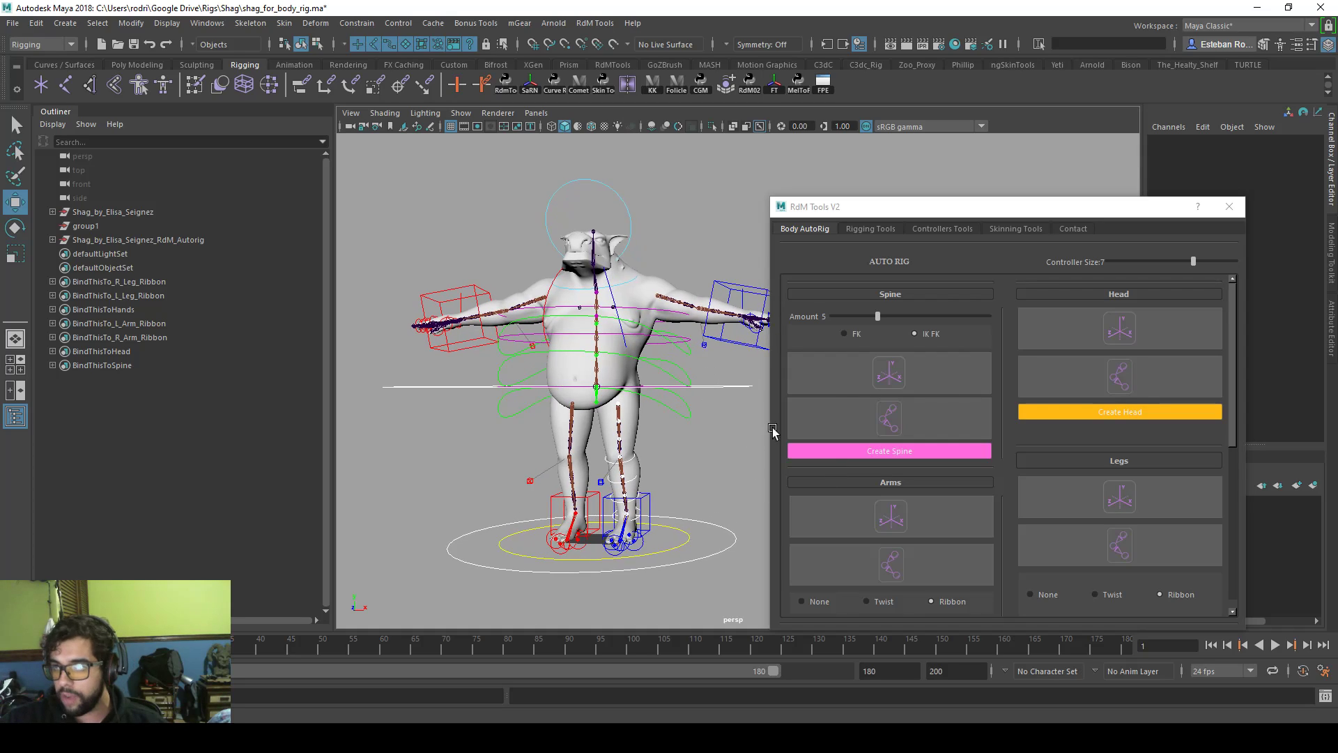
{"action": "scroll", "coordinate": [910, 349], "scroll_direction": "down", "scroll_amount": 10}
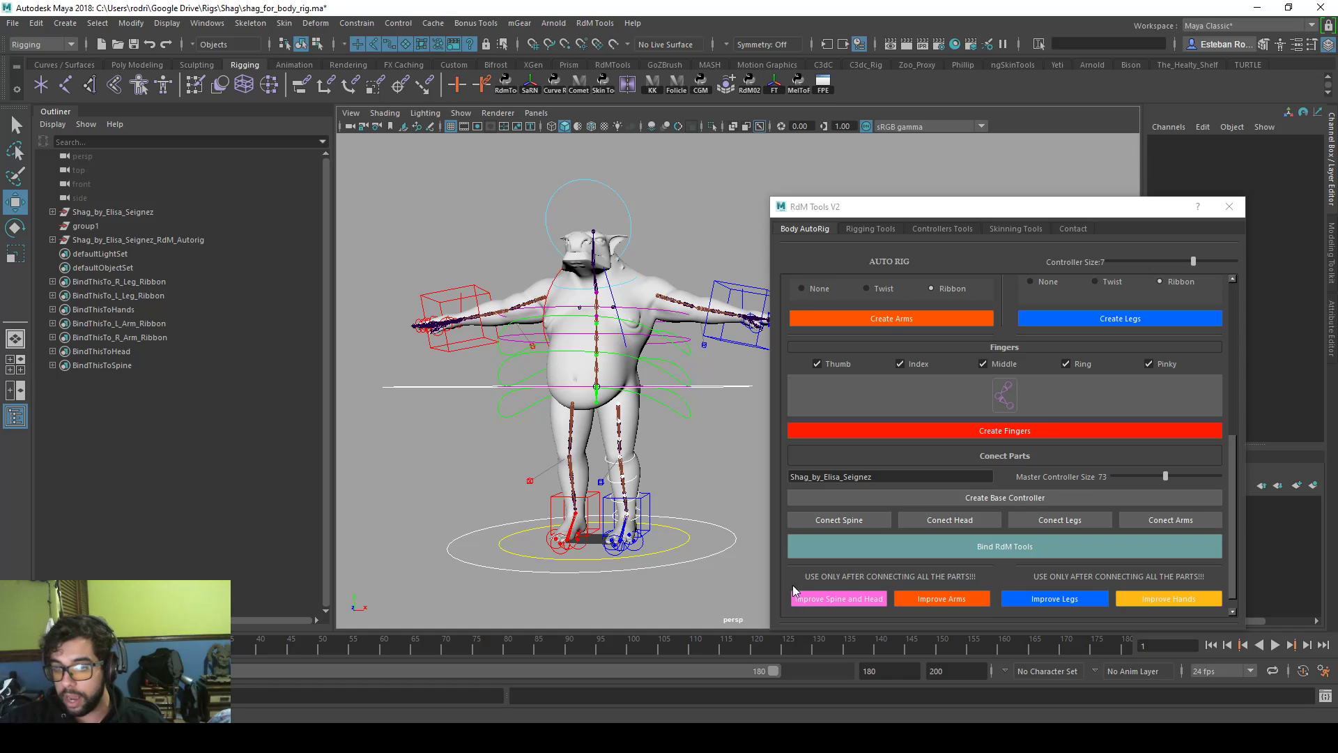
{"action": "left_click", "coordinate": [700, 540]}
{"action": "left_click", "coordinate": [700, 542]}
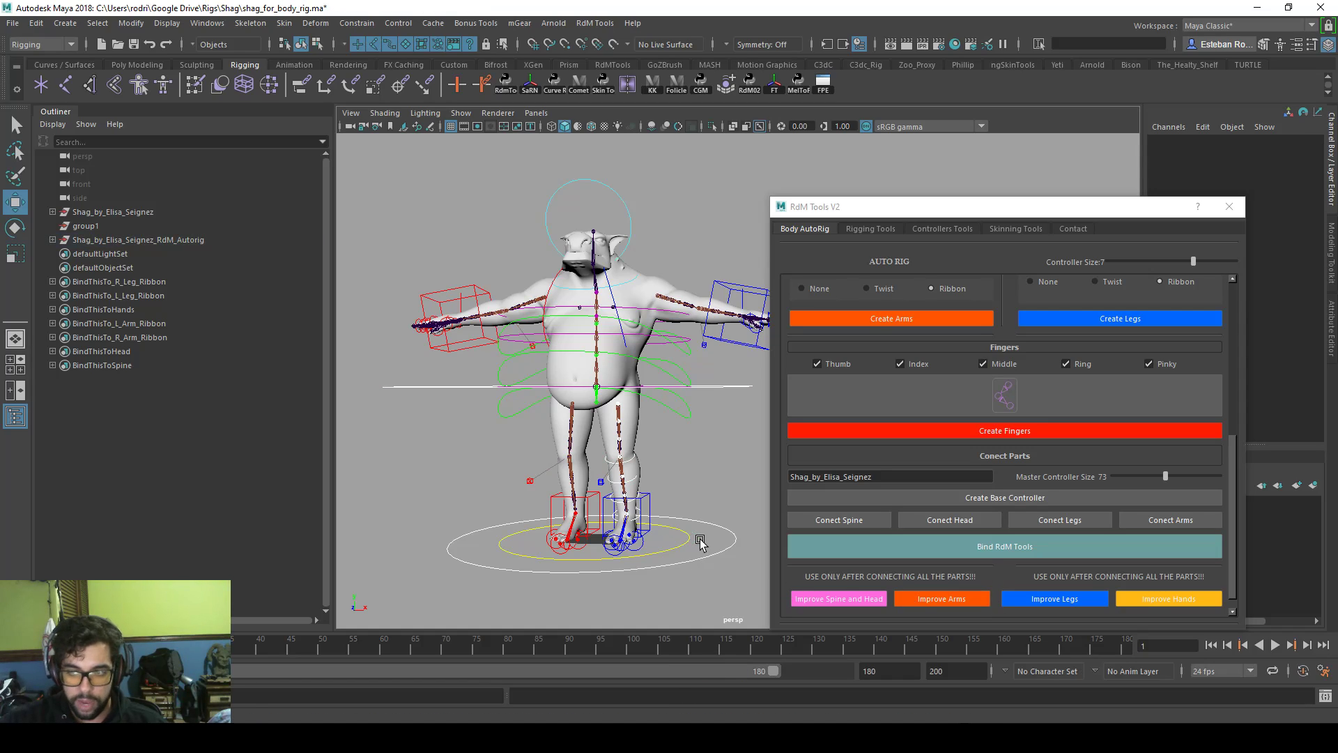